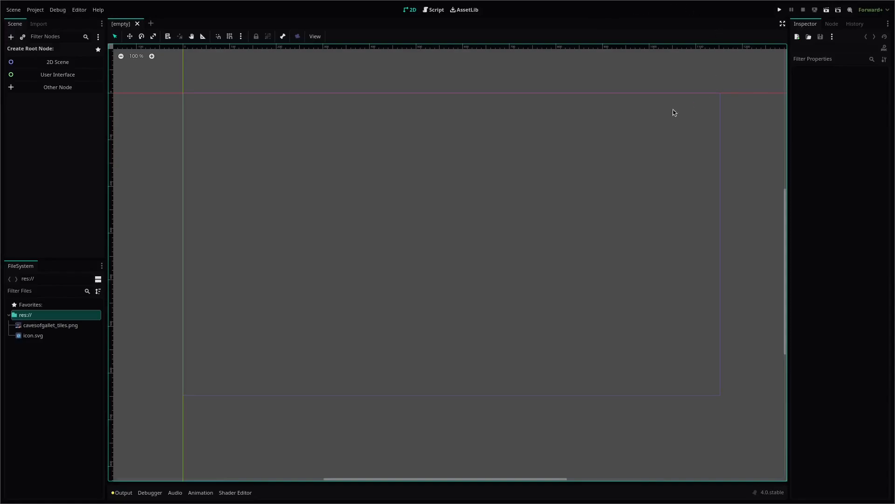
# Switch to the running Dream (DEBUG) game, maximize it, and run the character rightwards through the cave, pool and stairs towards the ladder
pyautogui.hotkey('alt', 'Tab')
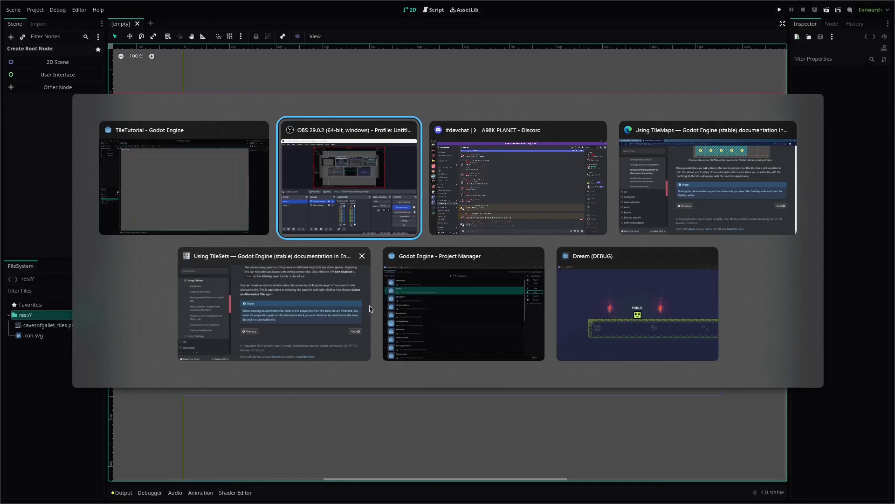
pyautogui.click(637, 303)
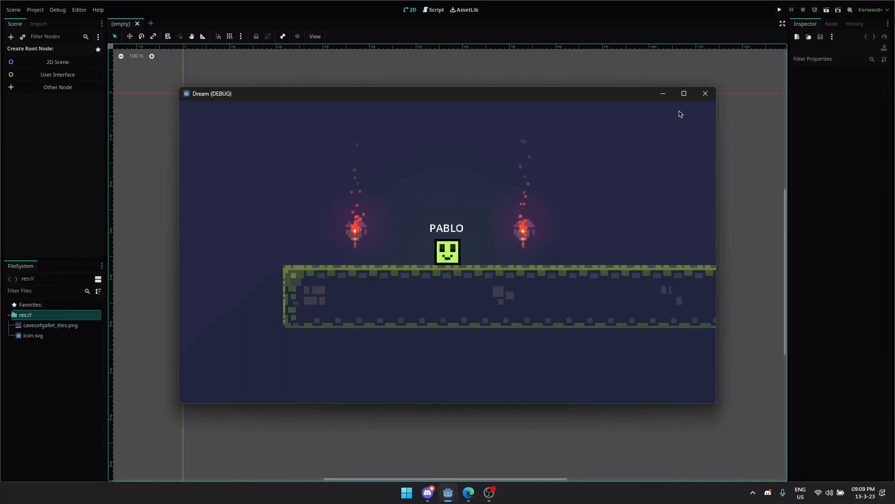
pyautogui.click(682, 99)
pyautogui.press('Right')
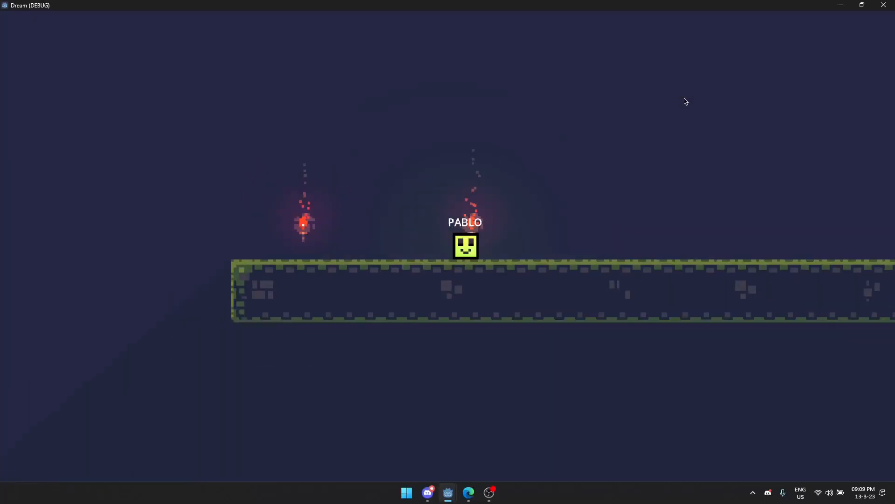
pyautogui.press('Right')
pyautogui.press('space')
pyautogui.press('Right')
pyautogui.press('space')
pyautogui.press('space')
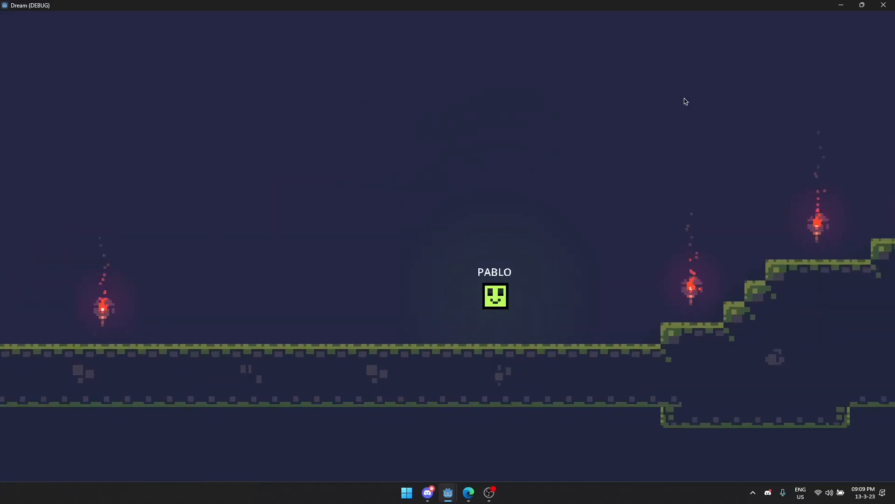
pyautogui.press('Right')
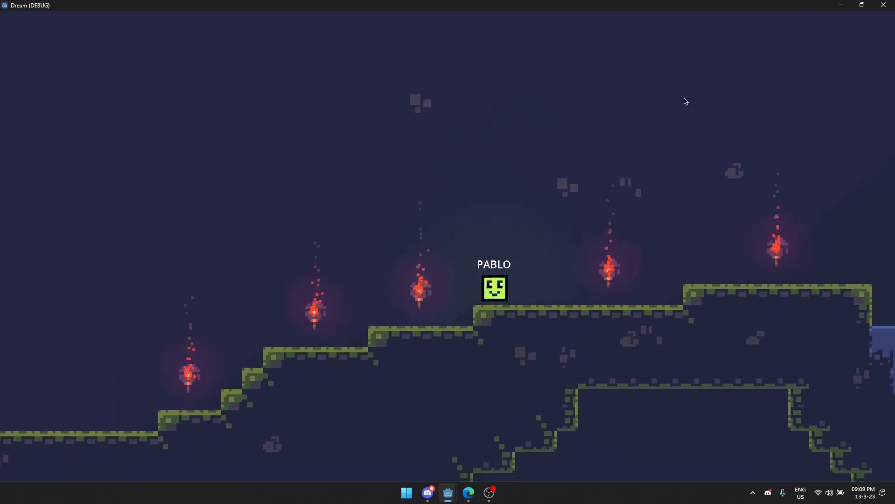
pyautogui.press('space')
pyautogui.press('Right')
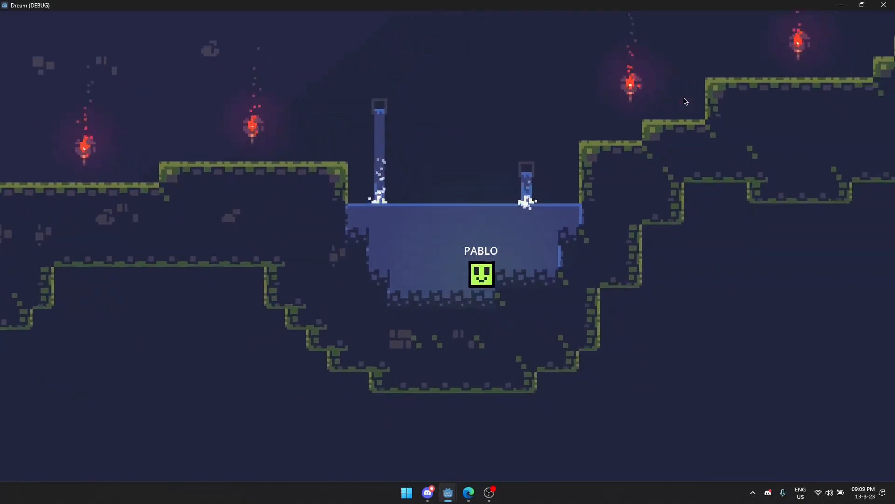
pyautogui.press('space')
pyautogui.press('space')
pyautogui.press('Right')
pyautogui.press('space')
pyautogui.press('space')
pyautogui.press('space')
pyautogui.press('space')
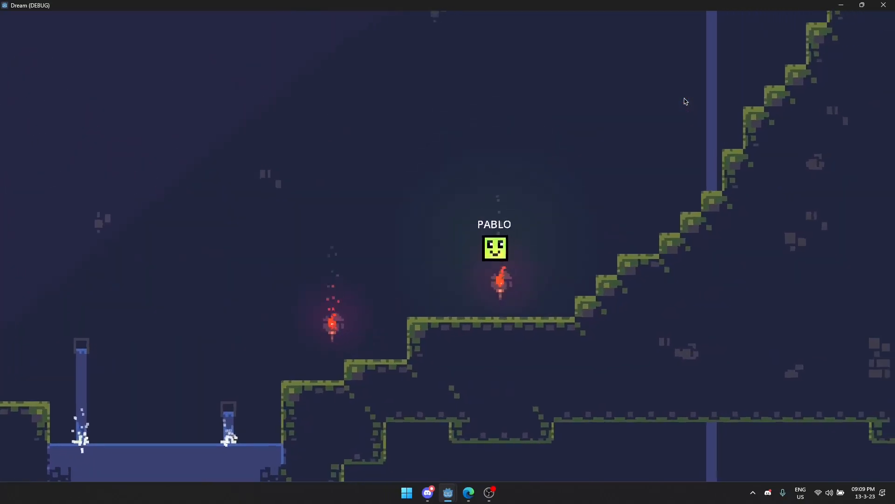
pyautogui.press('Right')
pyautogui.press('space')
pyautogui.press('space')
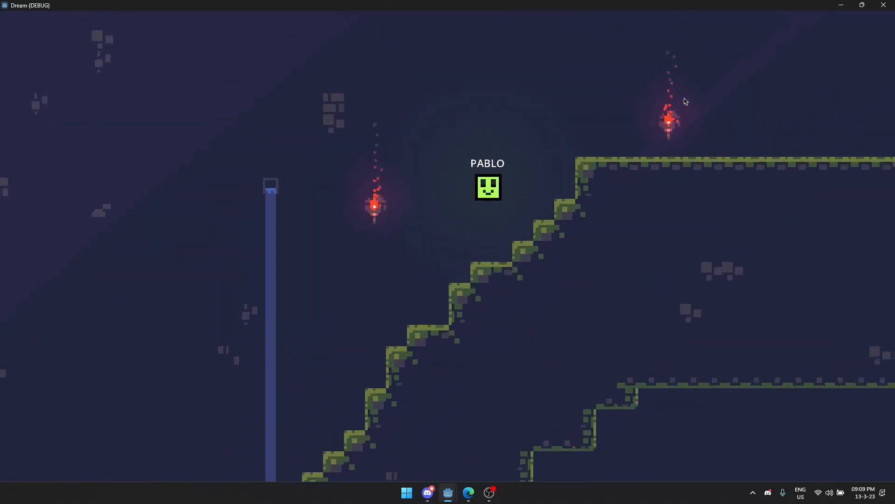
pyautogui.press('Right')
pyautogui.press('space')
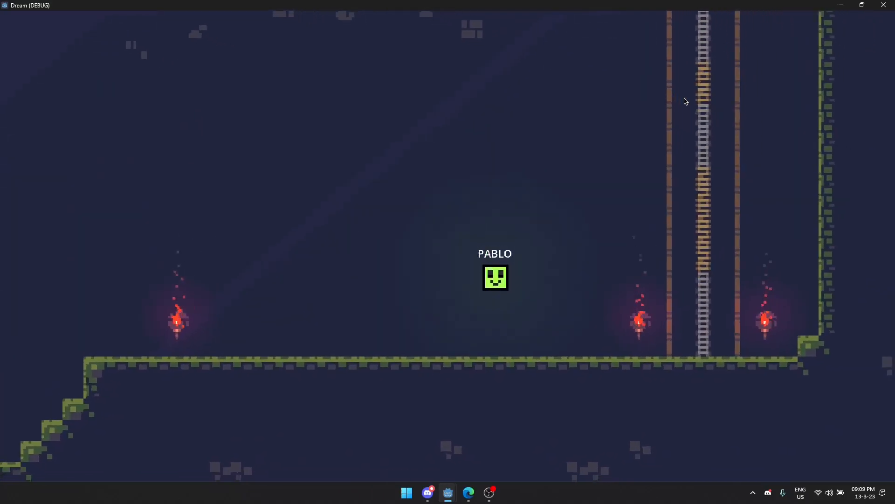
# Climb the ladder in the game and jump the character leftwards across the upper ledge and thin platforms
pyautogui.press('space')
pyautogui.press('Right')
pyautogui.press('space')
pyautogui.press('space')
pyautogui.press('Left')
pyautogui.press('space')
pyautogui.press('Left')
pyautogui.press('Left')
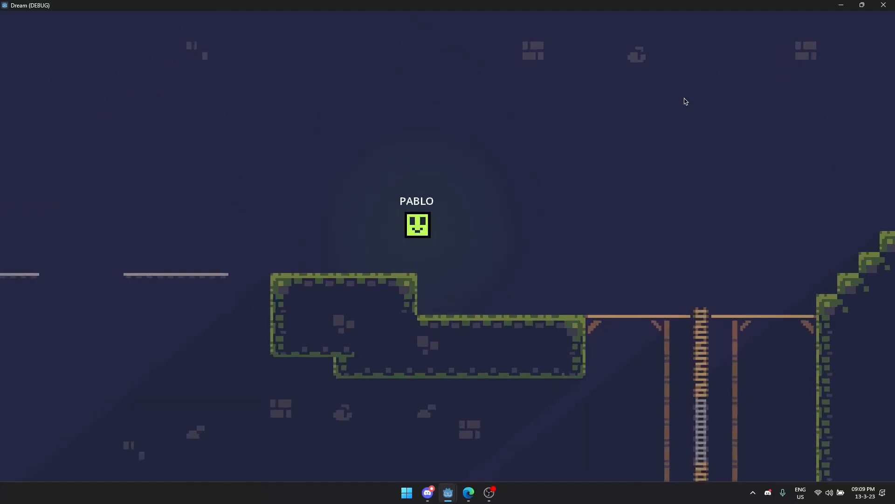
pyautogui.press('space')
pyautogui.press('Left')
pyautogui.press('space')
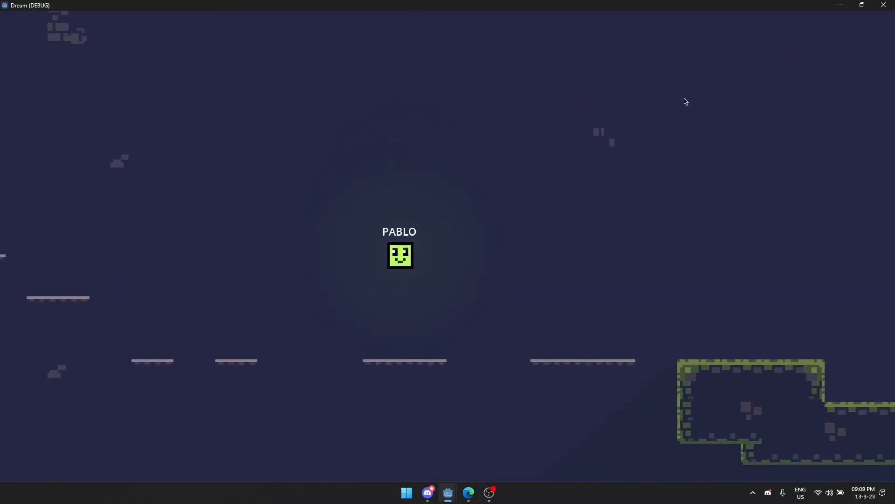
pyautogui.press('Left')
pyautogui.press('space')
pyautogui.press('Left')
pyautogui.press('space')
pyautogui.press('Right')
pyautogui.press('space')
pyautogui.press('Left')
pyautogui.press('Right')
pyautogui.press('space')
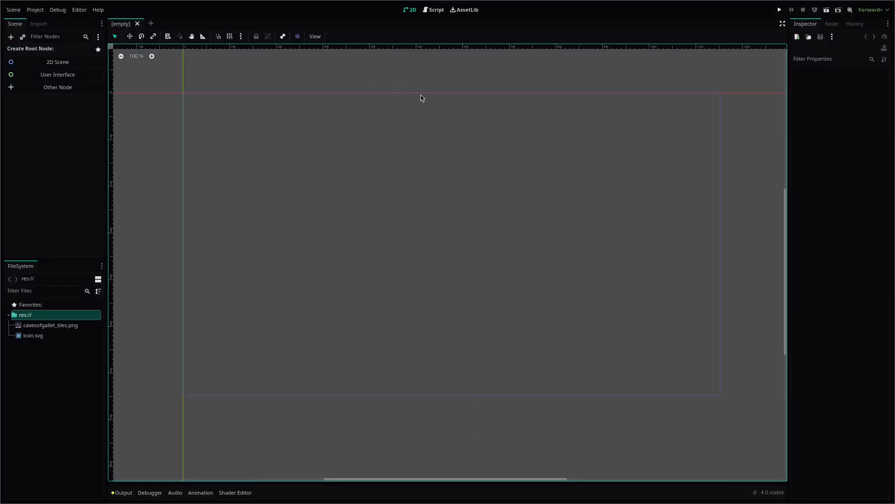
# Create a 2D Scene root node in the empty scene and rename it Main
pyautogui.moveTo(364, 152); pyautogui.dragTo(379, 172, button='middle')
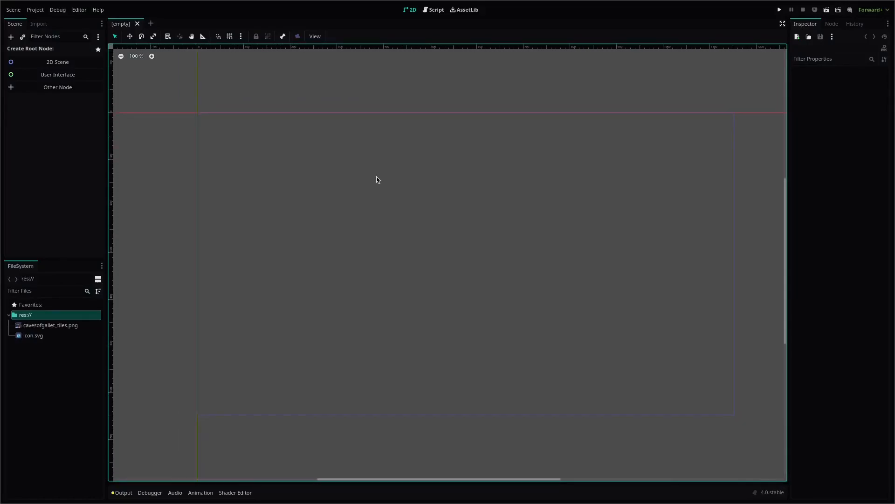
pyautogui.click(63, 326)
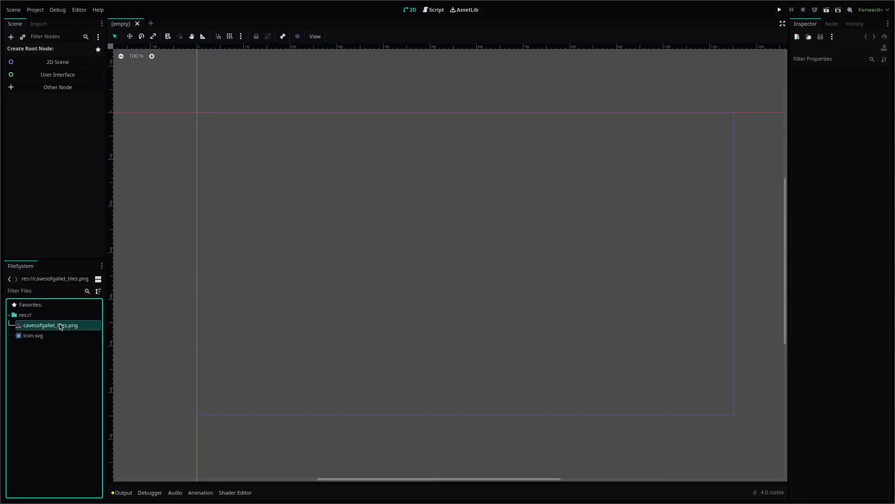
pyautogui.click(75, 66)
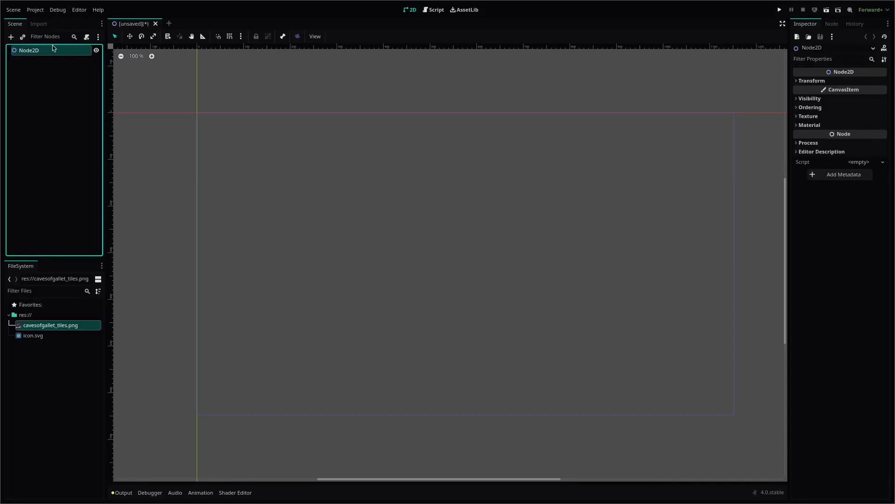
pyautogui.doubleClick(39, 50)
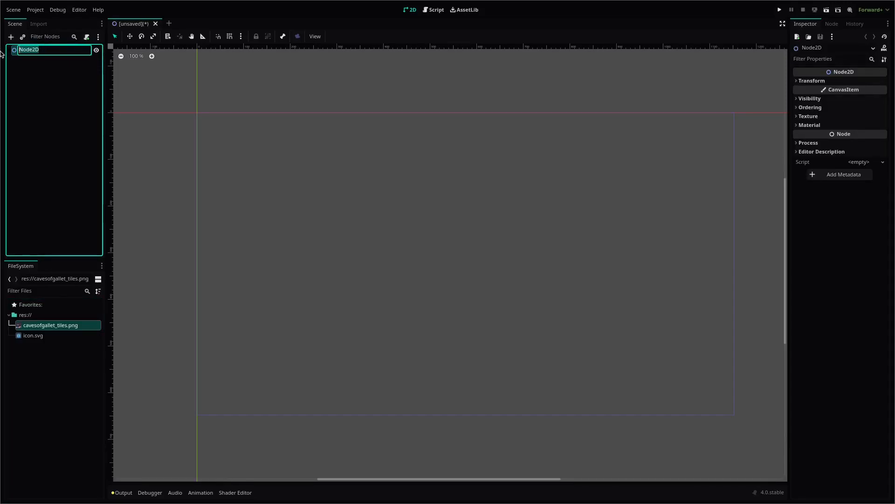
pyautogui.write('Main')
pyautogui.press('Return')
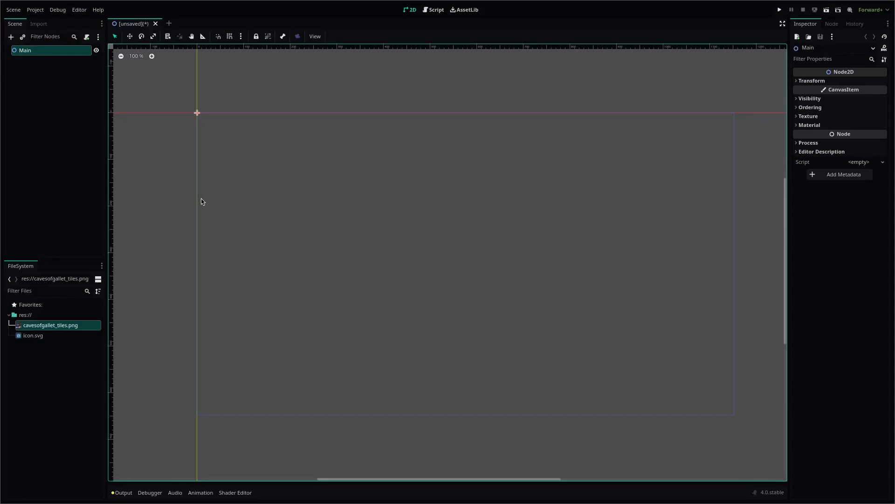
# Add a TileMap node as a child of Main
pyautogui.rightClick(39, 49)
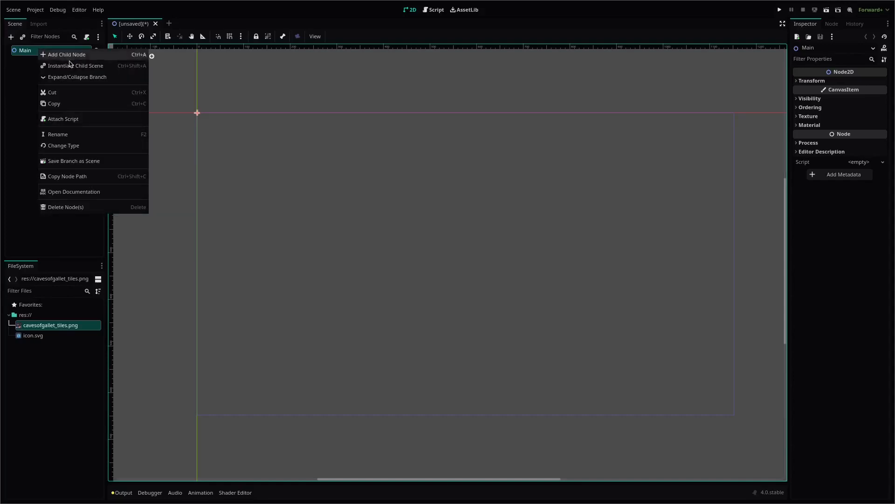
pyautogui.click(11, 102)
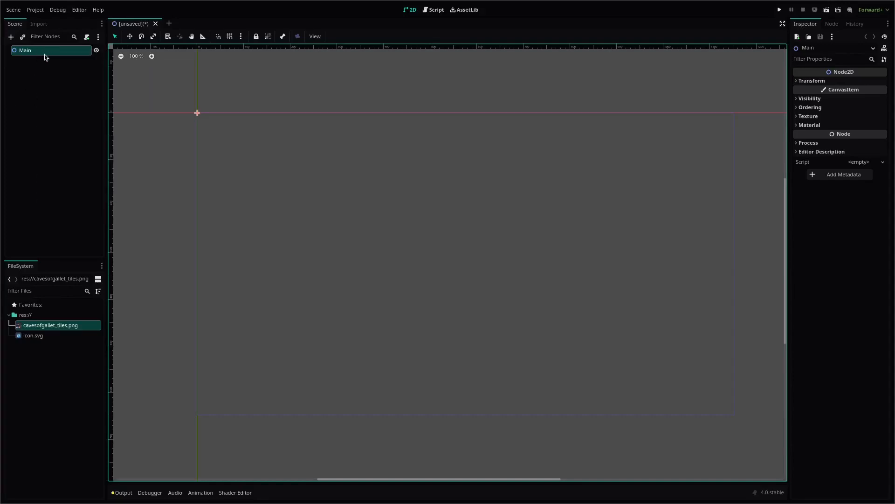
pyautogui.hotkey('ctrl', 'a')
pyautogui.write('tile')
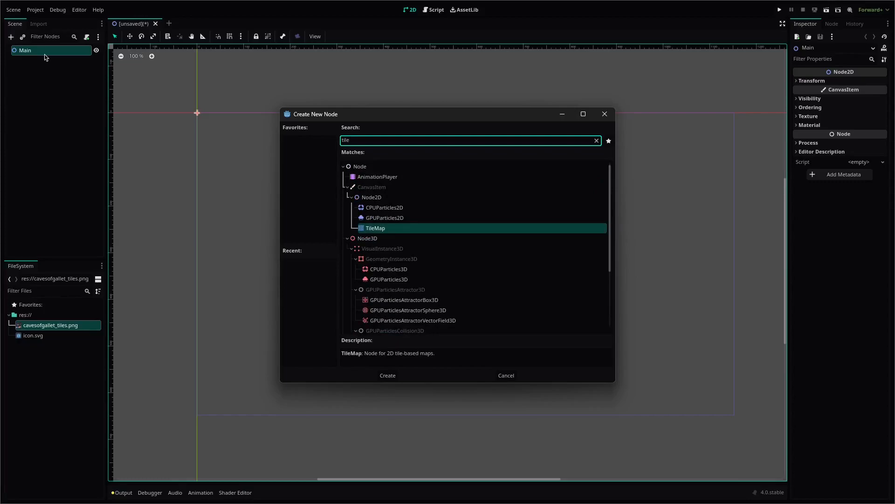
pyautogui.press('Return')
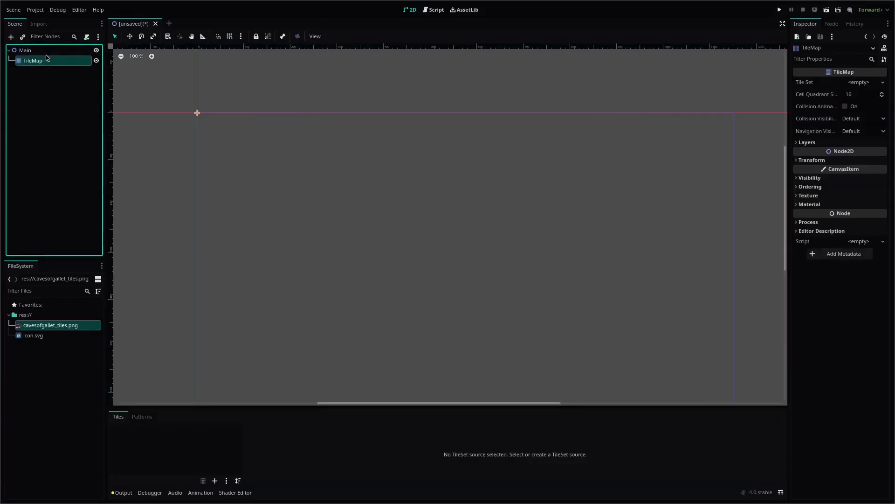
# Widen the Inspector, assign a new TileSet to the TileMap's Tile Set property, and expand its settings
pyautogui.moveTo(790, 93); pyautogui.dragTo(733, 96)
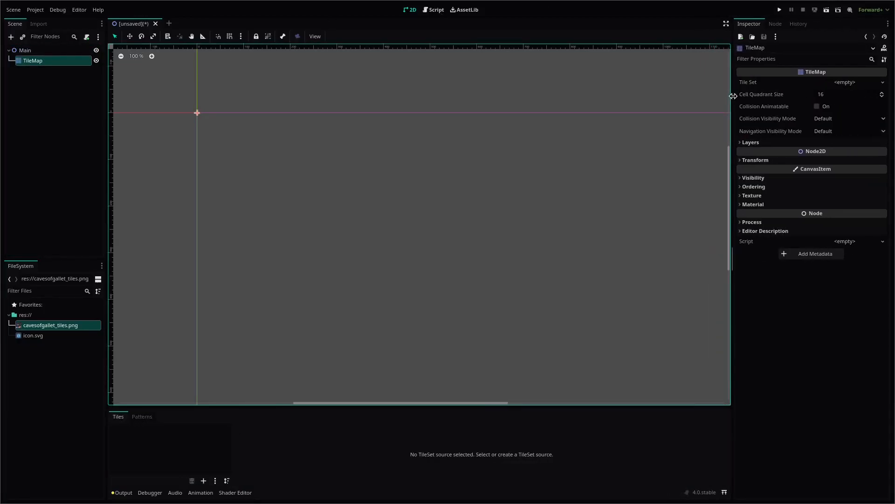
pyautogui.click(882, 82)
pyautogui.click(874, 94)
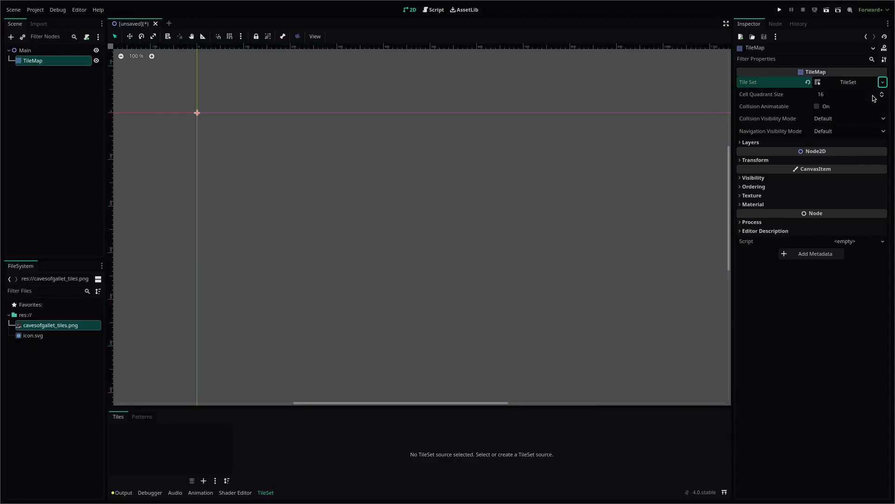
pyautogui.click(850, 83)
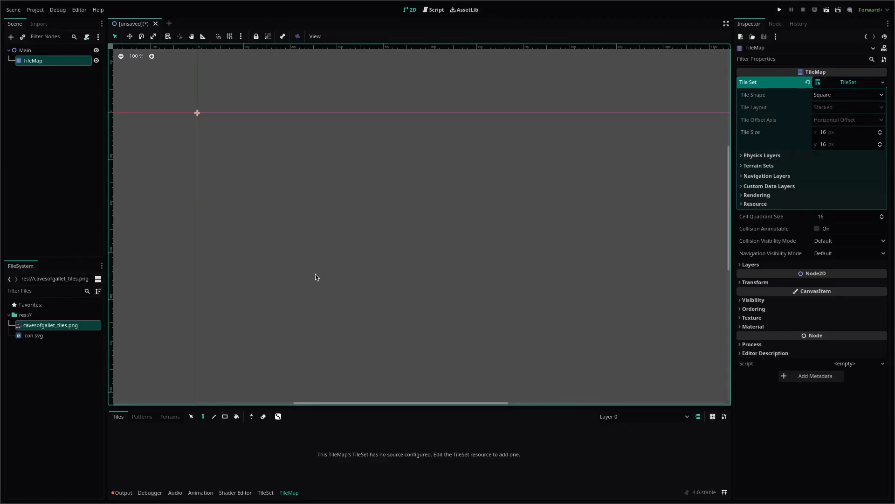
# Enlarge the TileSet editor area, add cavesofgallet_tiles.png as an atlas source, and accept automatic tile creation
pyautogui.moveTo(388, 404); pyautogui.dragTo(389, 321)
pyautogui.click(269, 492)
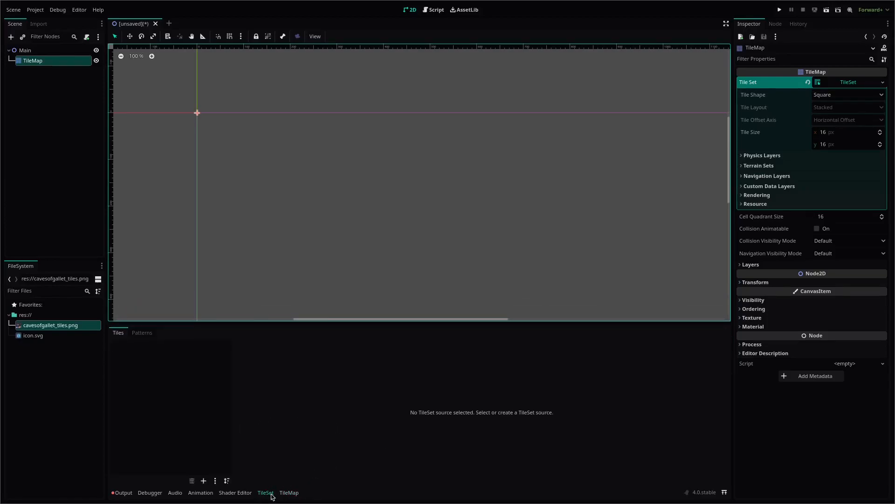
pyautogui.moveTo(33, 327); pyautogui.dragTo(164, 387)
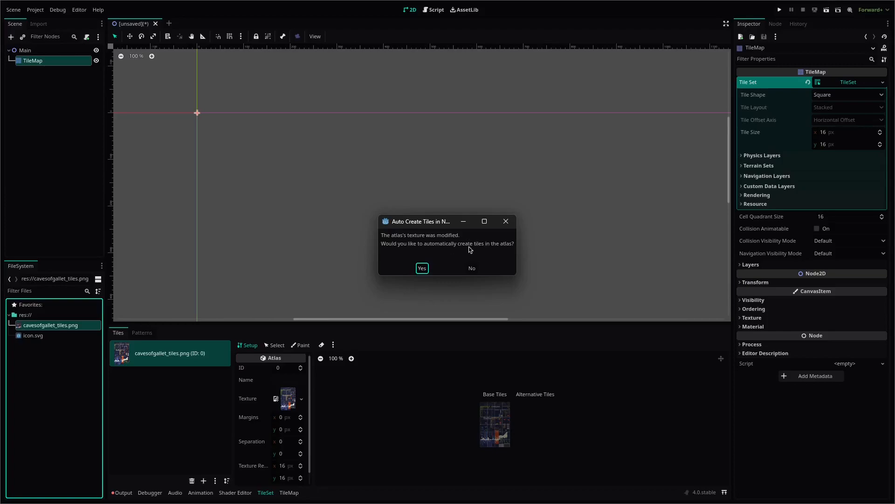
pyautogui.click(422, 268)
# Set the atlas's texture region size to 8 × 8 px to match the tiles in the artwork
pyautogui.scroll(10, 522, 443)
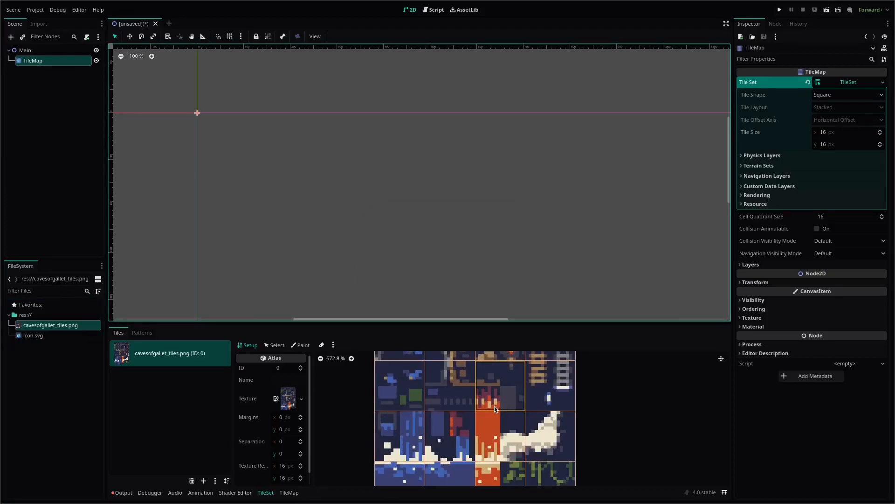
pyautogui.scroll(6, 496, 409)
pyautogui.moveTo(499, 383); pyautogui.dragTo(402, 461, button='middle')
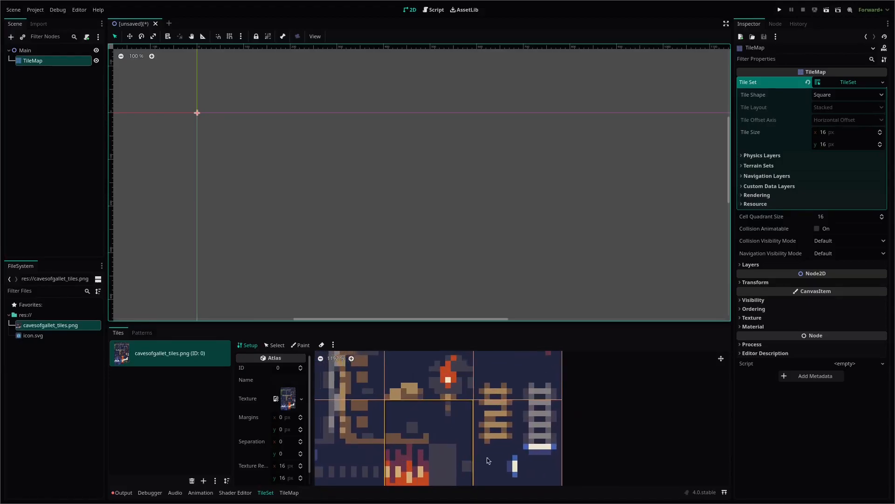
pyautogui.moveTo(476, 462); pyautogui.dragTo(554, 452, button='middle')
pyautogui.scroll(-1, 281, 459)
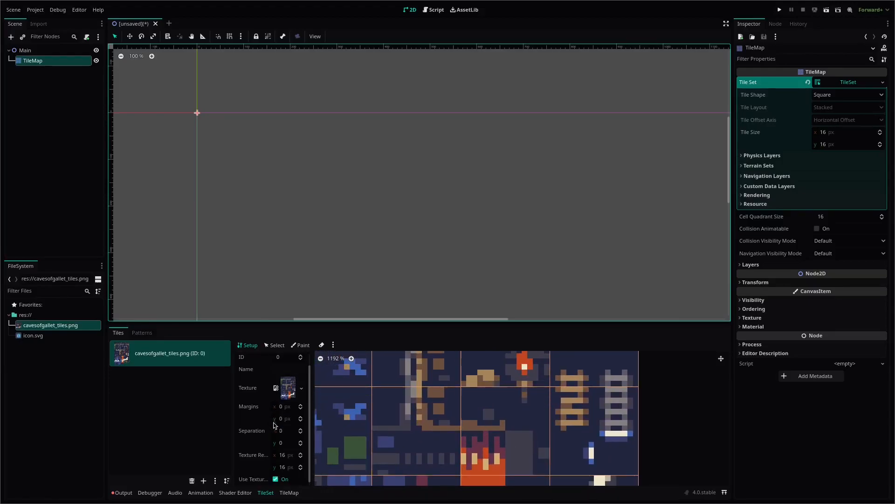
pyautogui.click(280, 455)
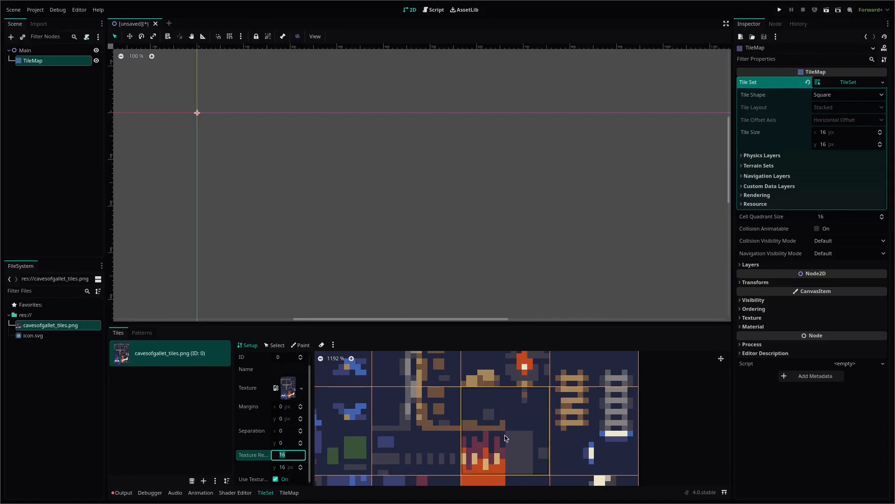
pyautogui.write('8')
pyautogui.press('Tab')
pyautogui.write('8')
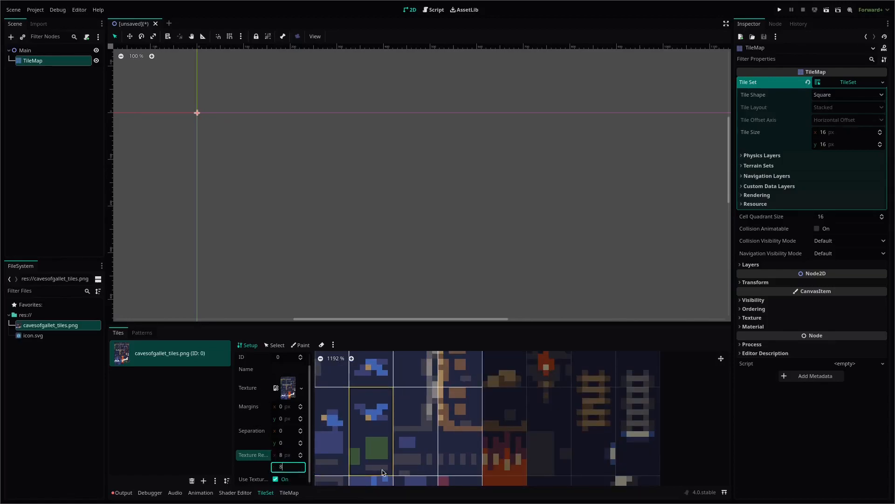
pyautogui.press('Return')
# Create tiles in all non-transparent texture regions of the atlas
pyautogui.scroll(-5, 467, 406)
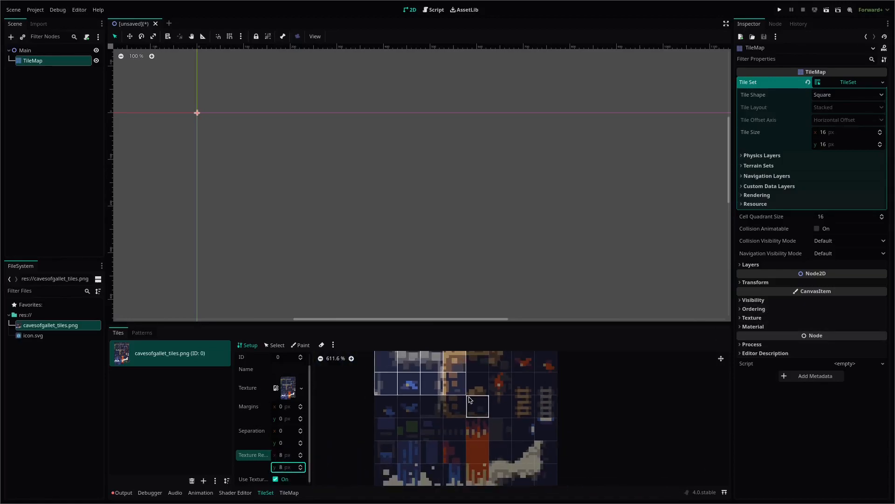
pyautogui.scroll(-3, 469, 398)
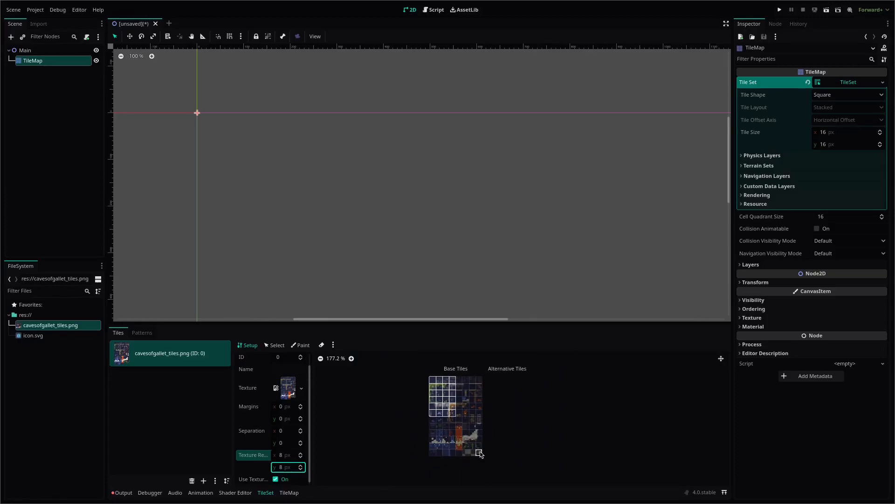
pyautogui.click(333, 344)
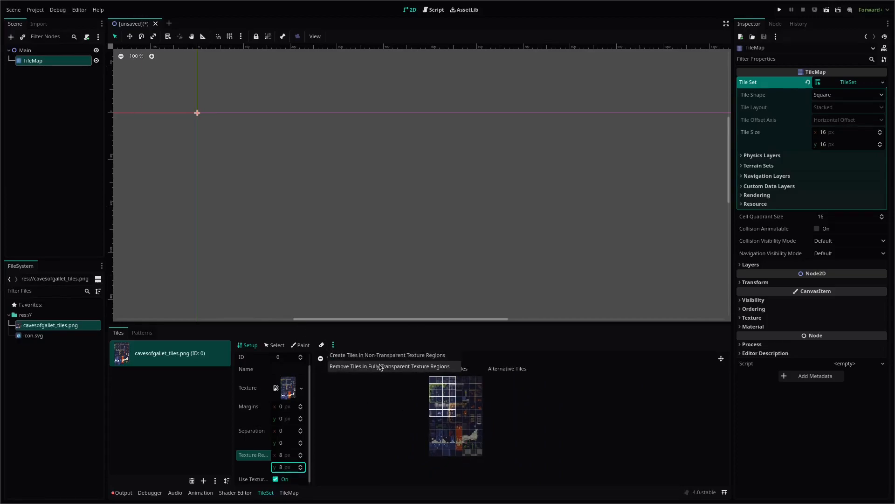
pyautogui.click(368, 355)
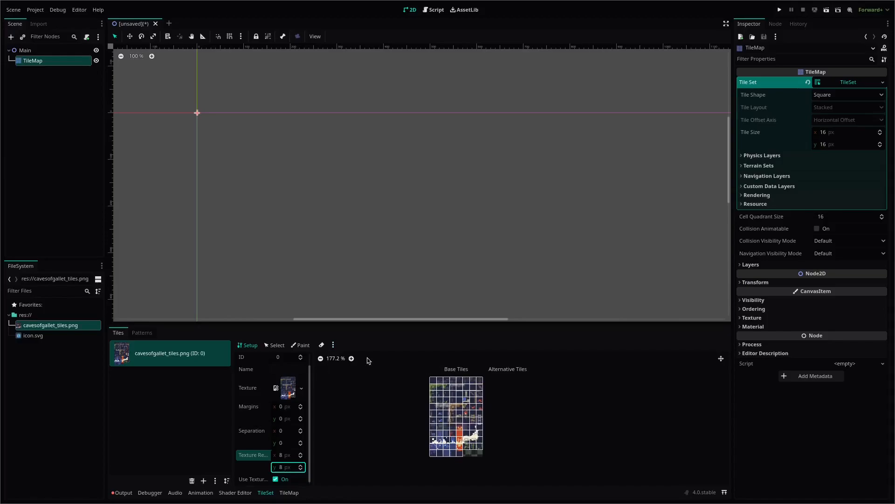
pyautogui.scroll(10, 442, 373)
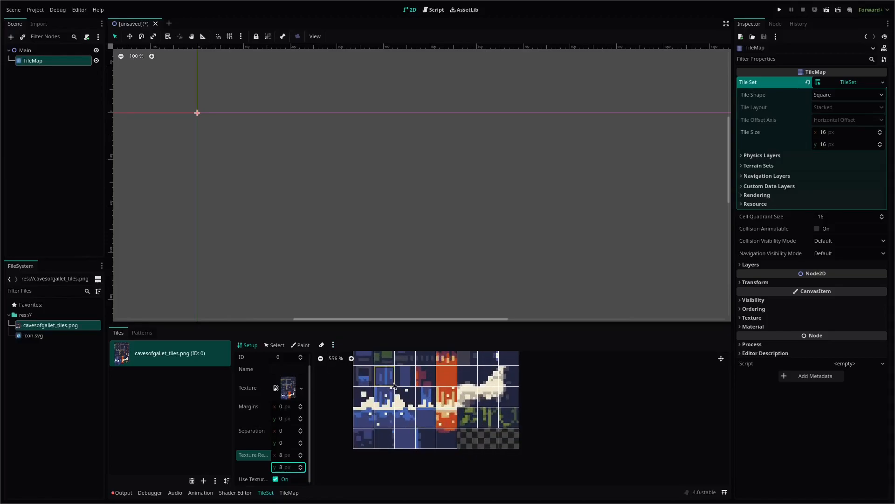
pyautogui.scroll(8, 437, 400)
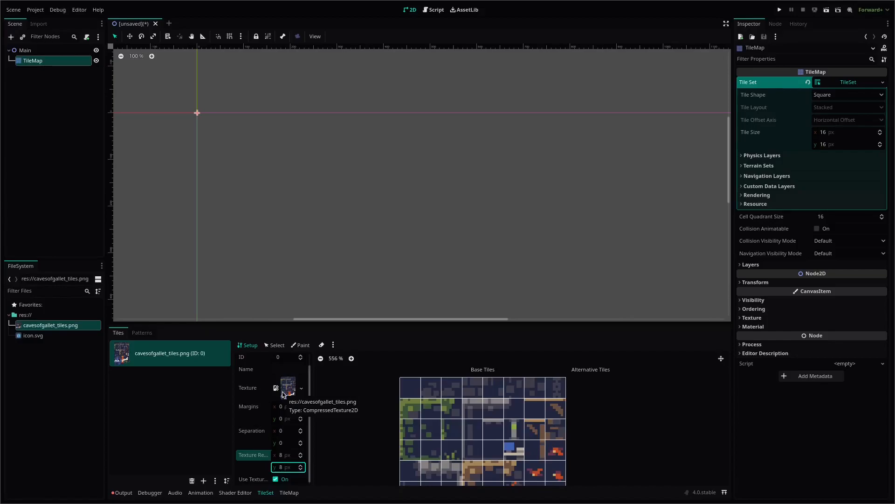
pyautogui.scroll(-1, 266, 225)
pyautogui.moveTo(363, 225); pyautogui.dragTo(320, 164, button='middle')
pyautogui.scroll(-2, 321, 164)
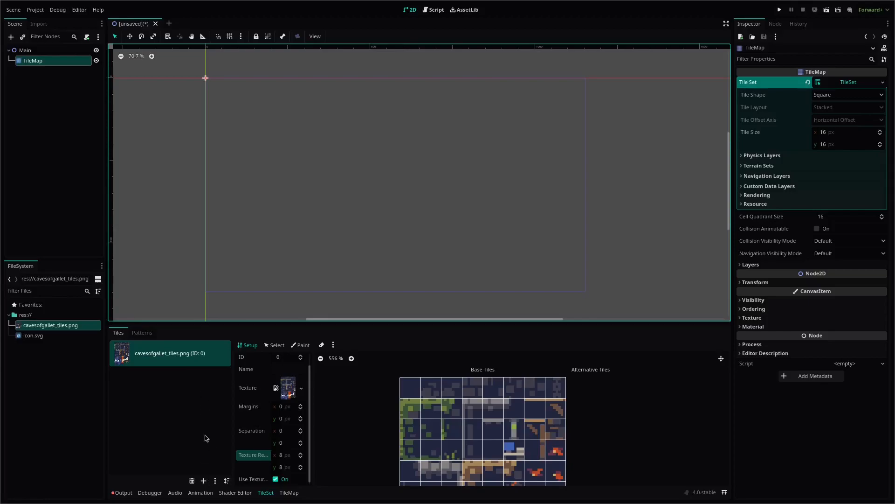
# Create a new scene with a 2D Scene root node and rename the root FireTorch
pyautogui.click(169, 23)
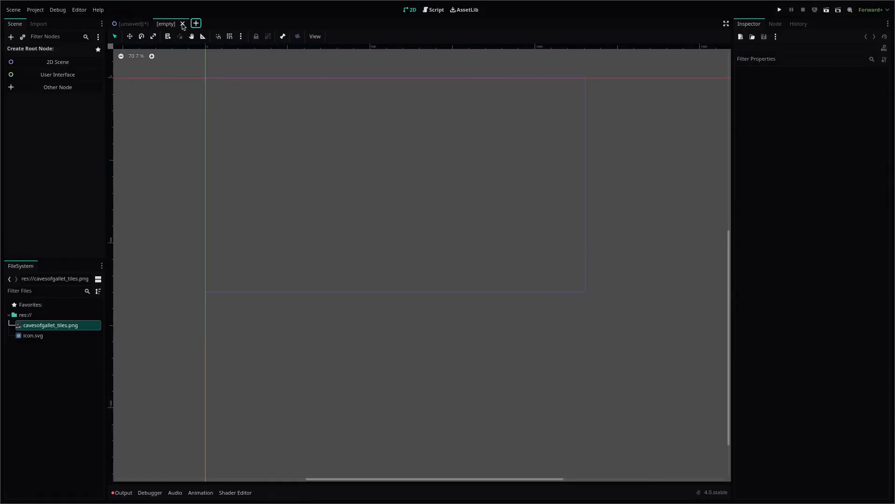
pyautogui.click(70, 61)
pyautogui.doubleClick(61, 50)
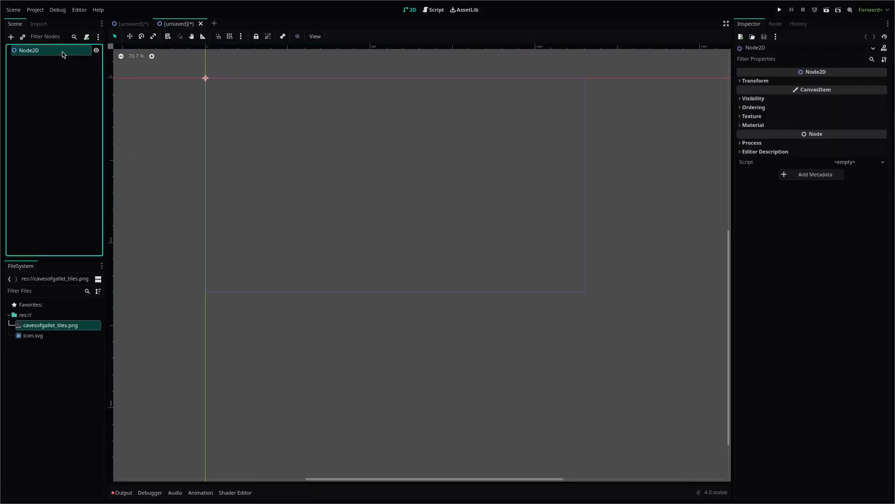
pyautogui.write('FireTorch')
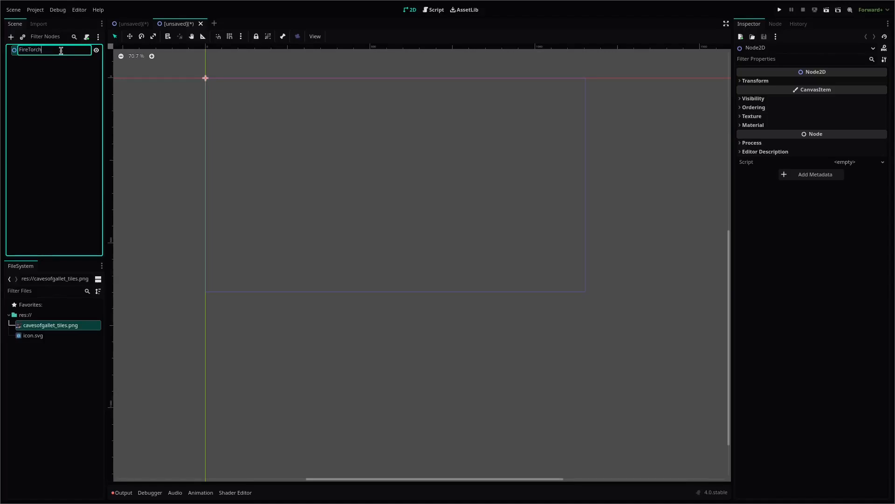
pyautogui.press('Return')
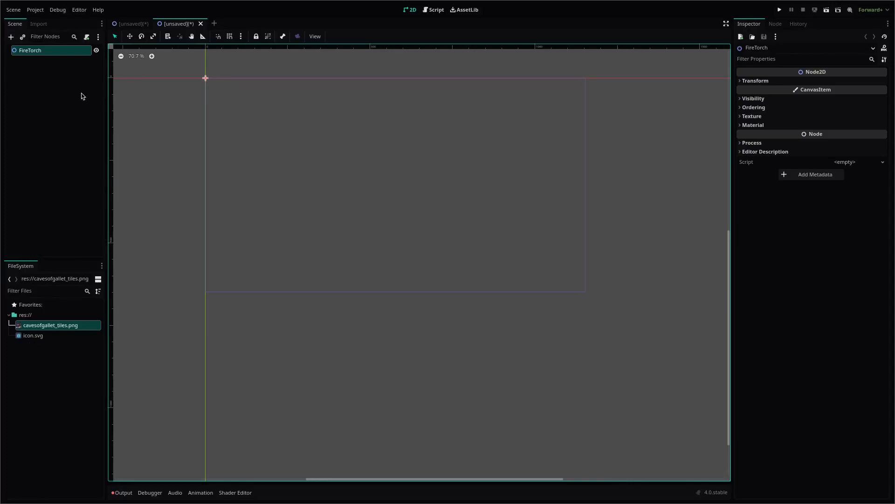
# Add a Sprite2D child to FireTorch and assign cavesofgallet_tiles.png as its texture
pyautogui.hotkey('ctrl', 'a')
pyautogui.write('spri')
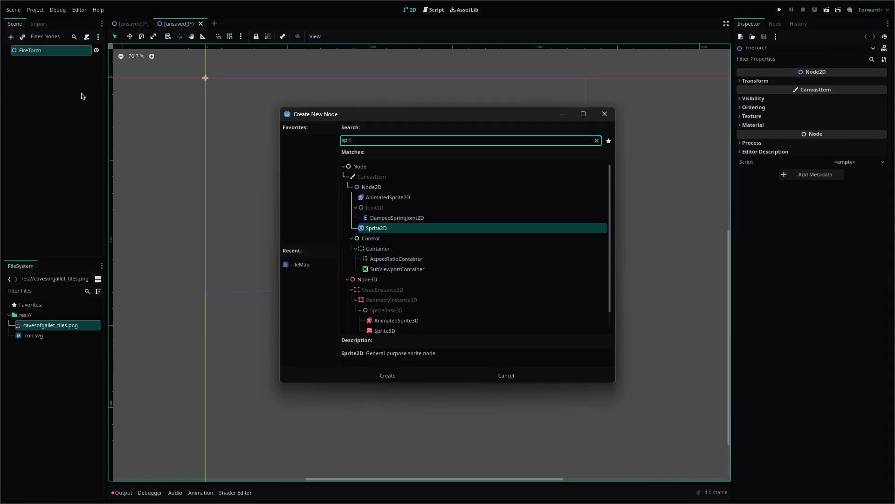
pyautogui.press('Return')
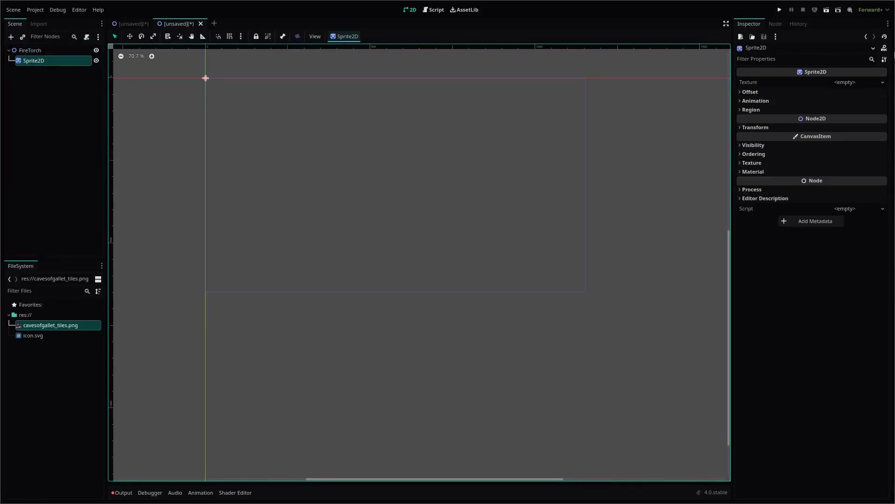
pyautogui.click(882, 83)
pyautogui.click(56, 326)
pyautogui.moveTo(60, 329); pyautogui.dragTo(847, 90)
pyautogui.click(848, 89)
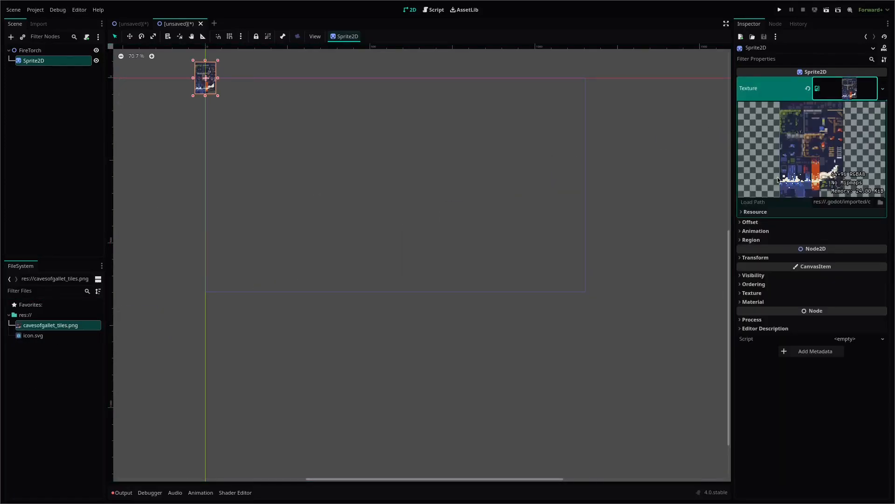
# Enable the sprite's Region and outline the torch in the Region Editor with a rectangle about 8 × 12 px
pyautogui.click(753, 239)
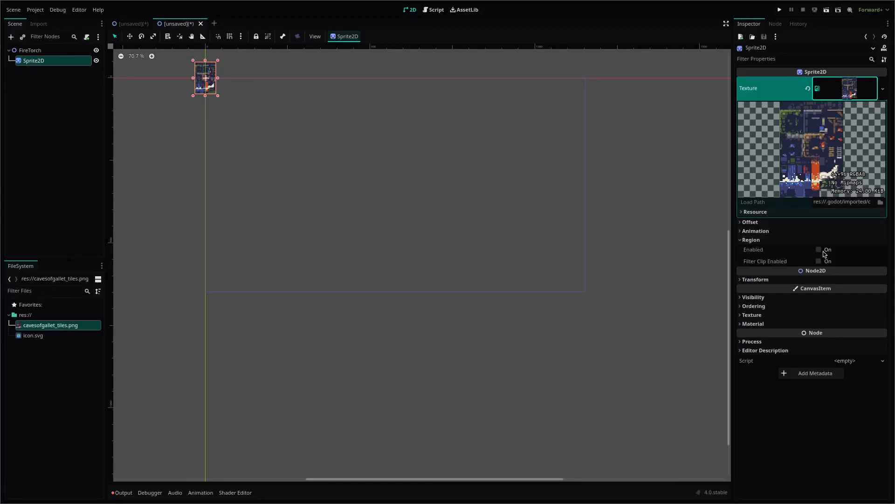
pyautogui.click(819, 250)
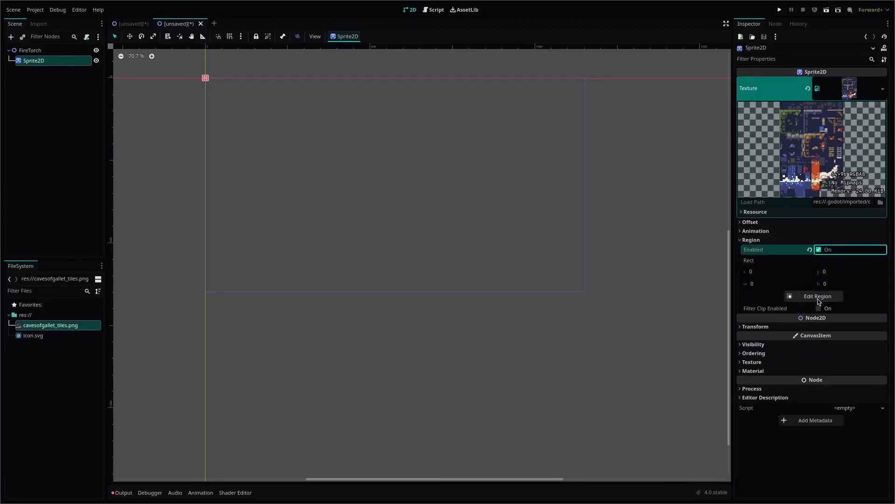
pyautogui.click(818, 296)
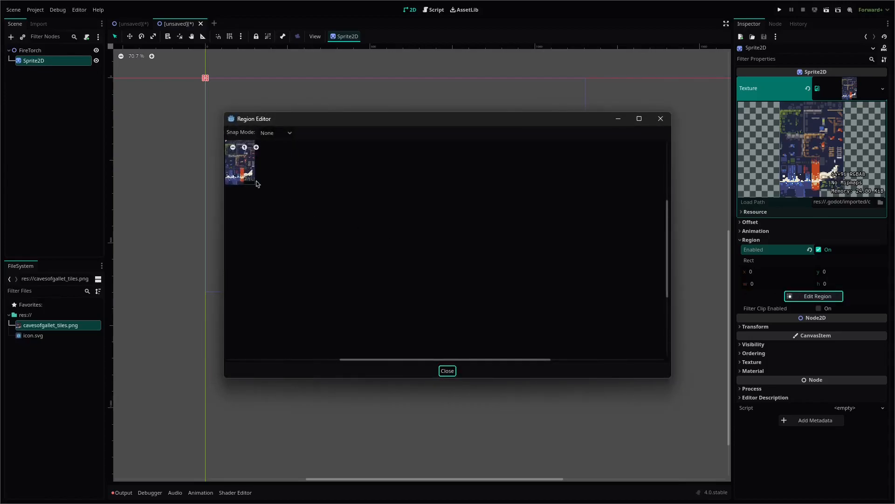
pyautogui.scroll(5, 270, 197)
pyautogui.moveTo(653, 326); pyautogui.dragTo(423, 211, button='middle')
pyautogui.scroll(6, 446, 220)
pyautogui.scroll(3, 447, 220)
pyautogui.moveTo(425, 262)
pyautogui.mouseDown()
pyautogui.moveTo(400, 224)
pyautogui.moveTo(430, 276)
pyautogui.moveTo(431, 267)
pyautogui.mouseUp()
pyautogui.click(661, 118)
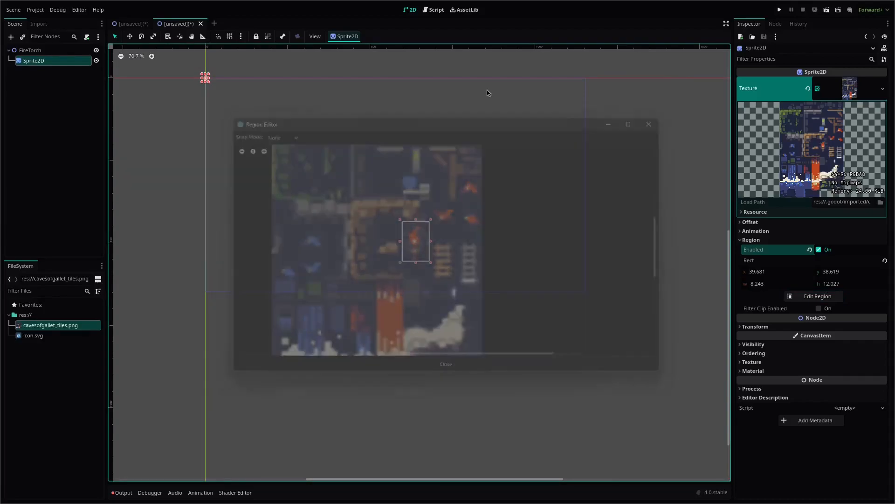
# Set the project's Default Texture Filter for canvas textures to Nearest in the Project Settings
pyautogui.click(34, 10)
pyautogui.click(47, 36)
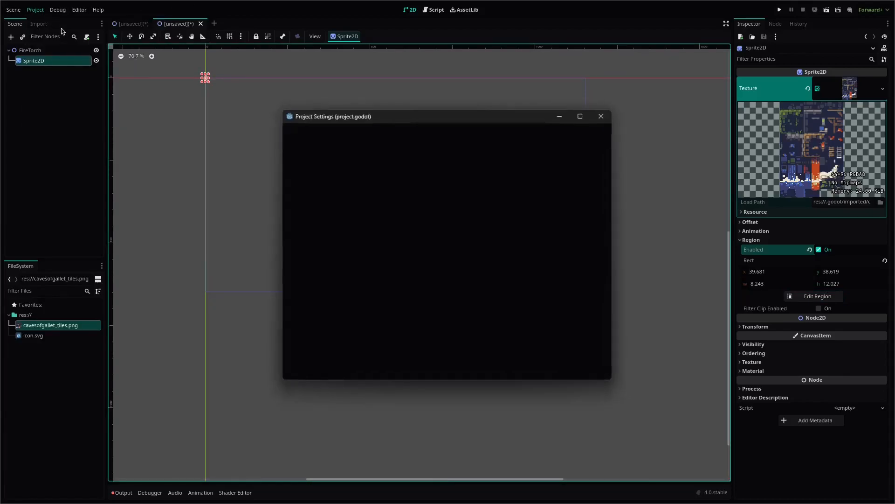
pyautogui.click(312, 144)
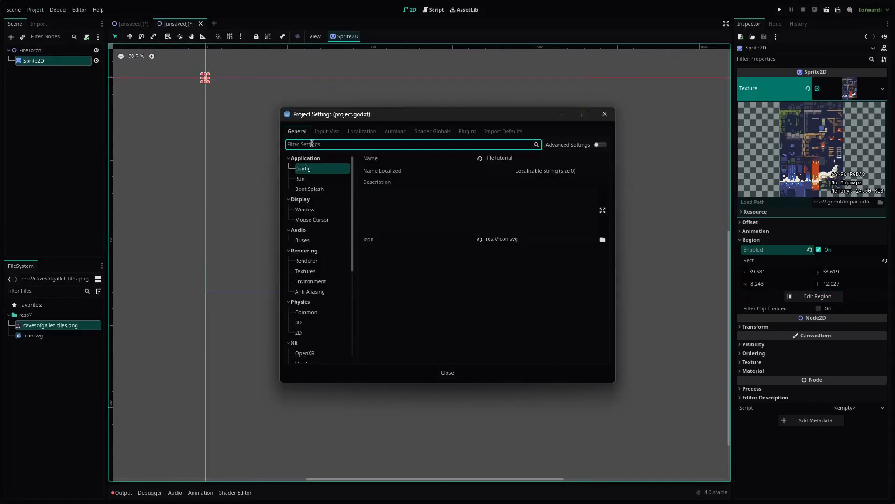
pyautogui.write('filter')
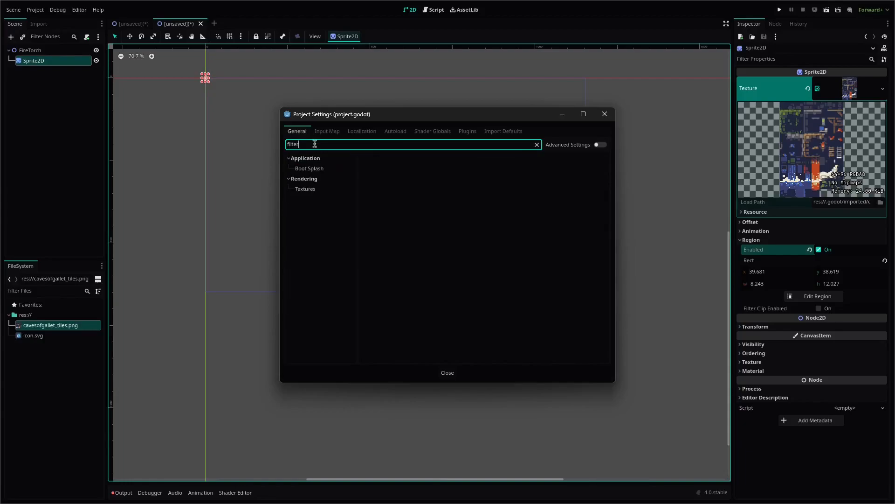
pyautogui.click(319, 193)
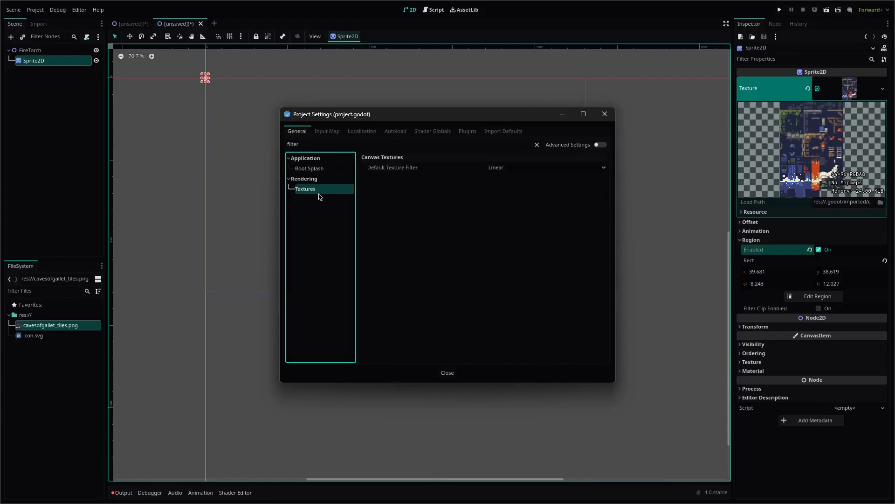
pyautogui.click(533, 174)
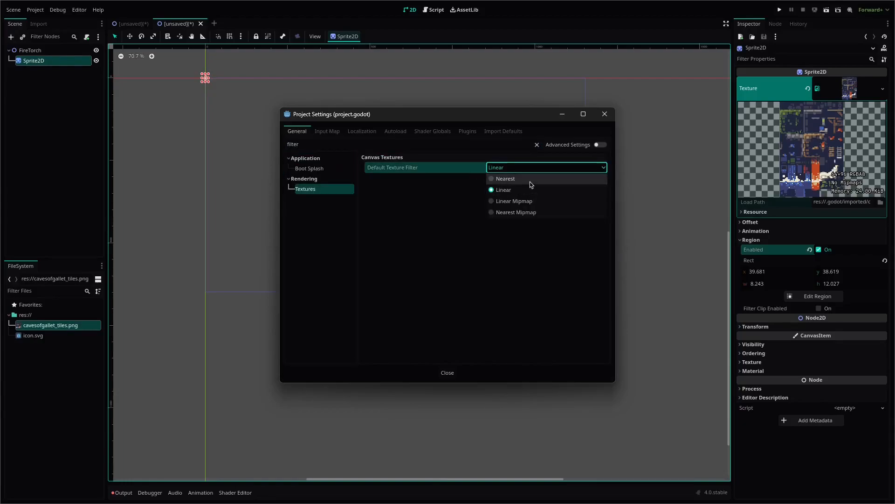
pyautogui.click(566, 179)
pyautogui.click(605, 114)
# Redraw the sprite's region more tightly around the torch, starting at about x 40 and about 8.1 × 11.4 px in size
pyautogui.scroll(6, 237, 90)
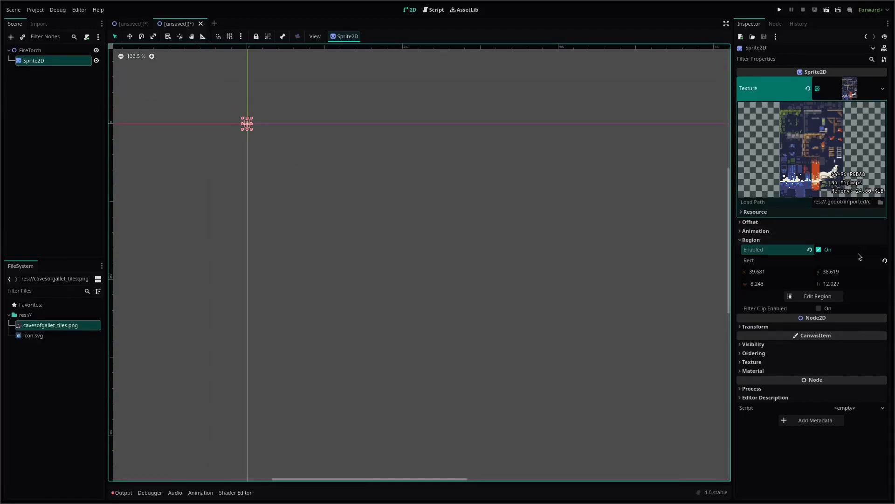
pyautogui.click(828, 296)
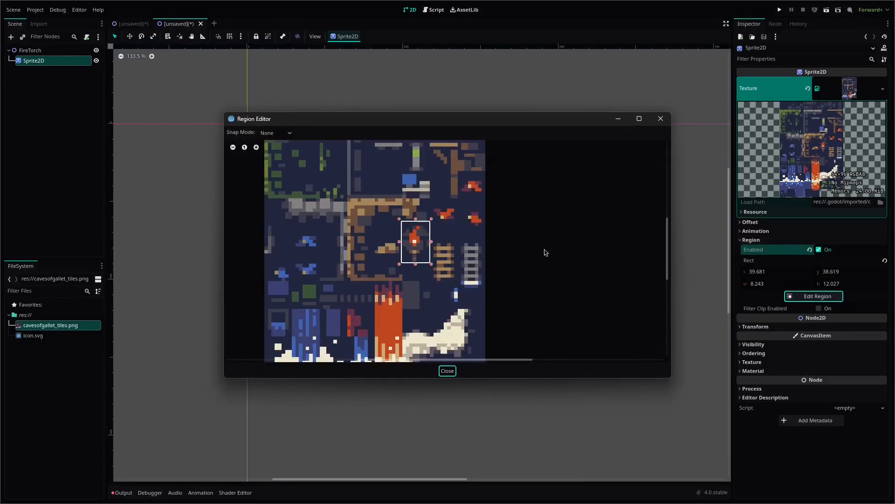
pyautogui.click(430, 220)
pyautogui.moveTo(472, 222); pyautogui.dragTo(504, 264)
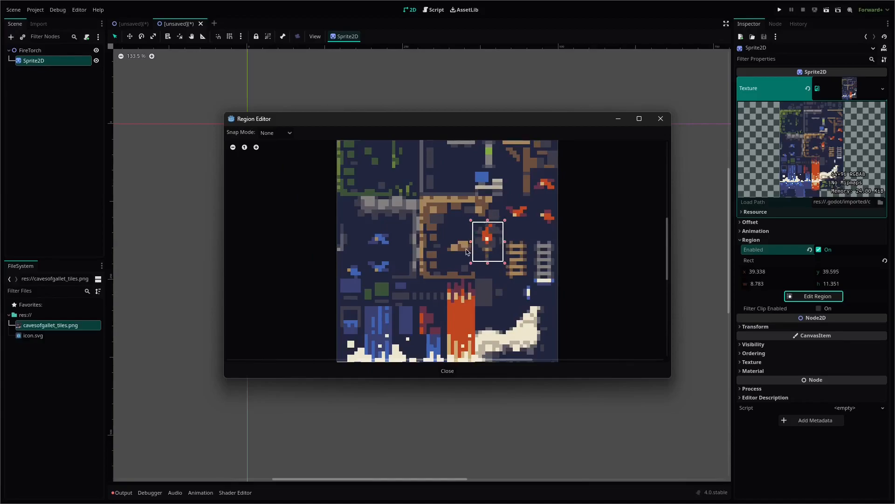
pyautogui.moveTo(470, 243); pyautogui.dragTo(477, 246)
# Switch the Region Editor to Pixel Snap and align the torch region to x 40, 8 px wide and about 11.4 px high
pyautogui.click(276, 133)
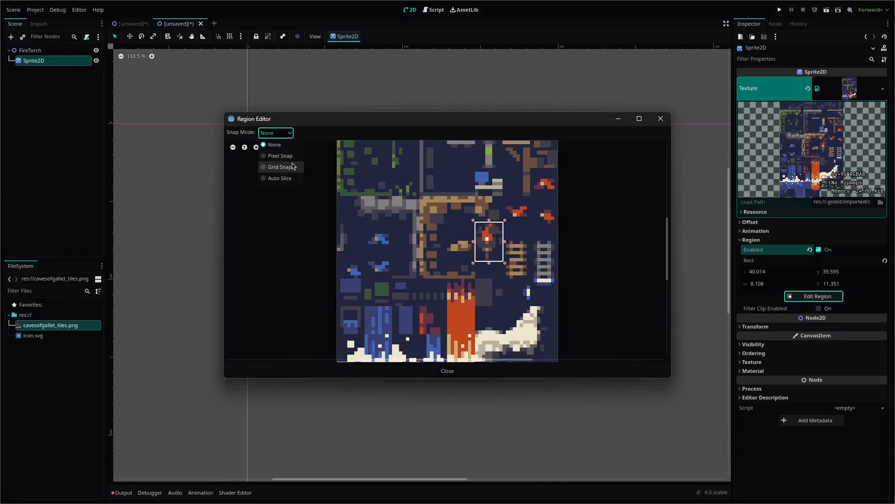
pyautogui.click(280, 161)
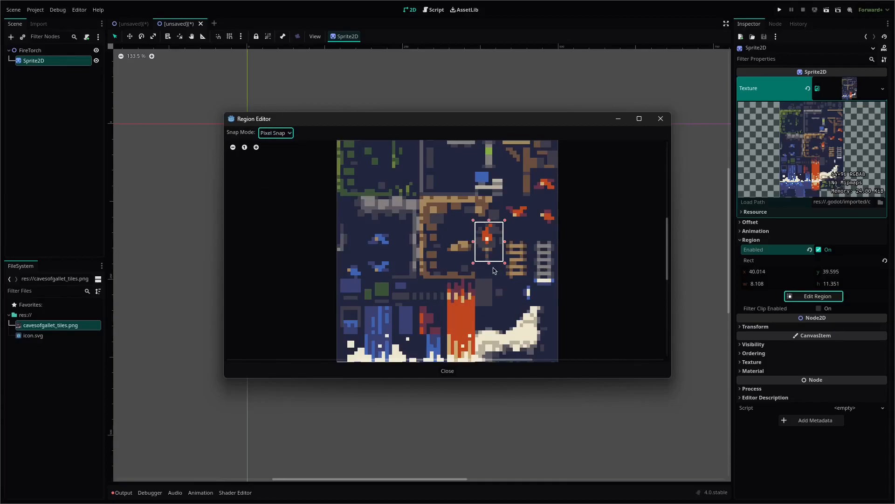
pyautogui.moveTo(505, 263); pyautogui.dragTo(475, 247)
pyautogui.click(447, 370)
pyautogui.scroll(17, 266, 166)
pyautogui.moveTo(243, 101); pyautogui.dragTo(308, 194, button='middle')
pyautogui.scroll(20, 300, 186)
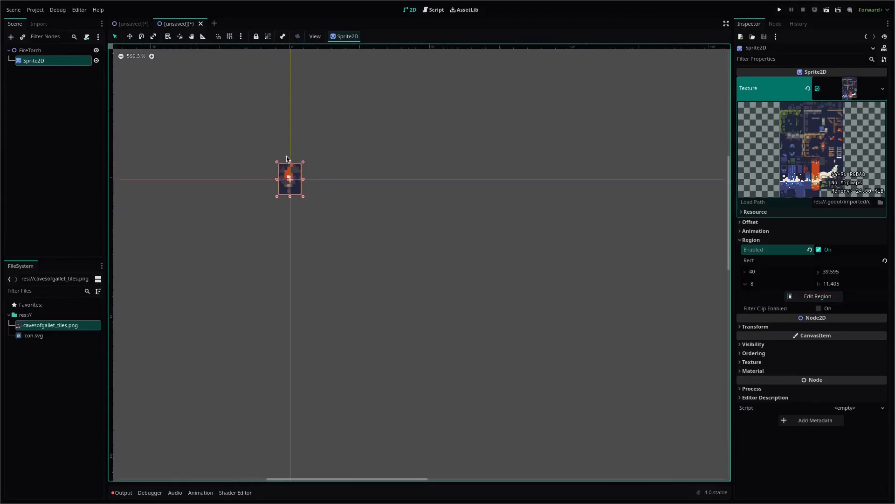
pyautogui.moveTo(259, 209); pyautogui.dragTo(424, 266, button='middle')
pyautogui.scroll(14, 392, 265)
pyautogui.moveTo(272, 300); pyautogui.dragTo(371, 270, button='middle')
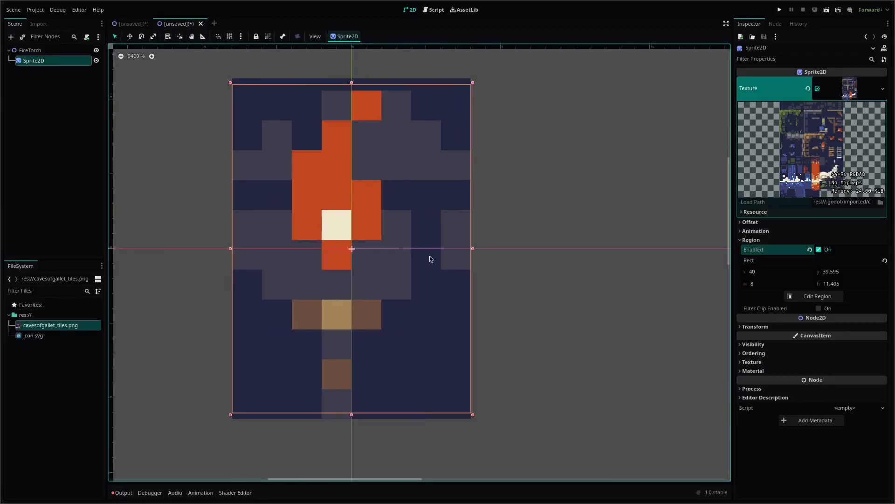
# Save the FireTorch scene in the project folder as fire_torch.tscn
pyautogui.click(29, 51)
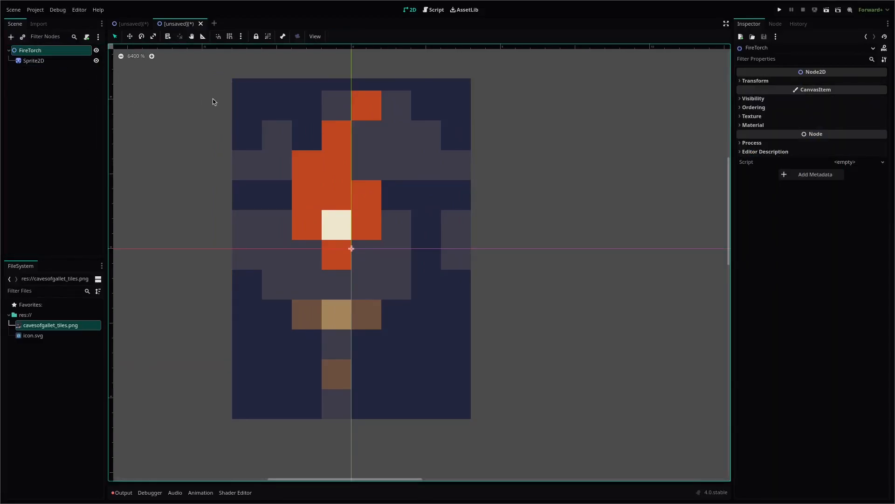
pyautogui.hotkey('ctrl', 's')
pyautogui.click(378, 375)
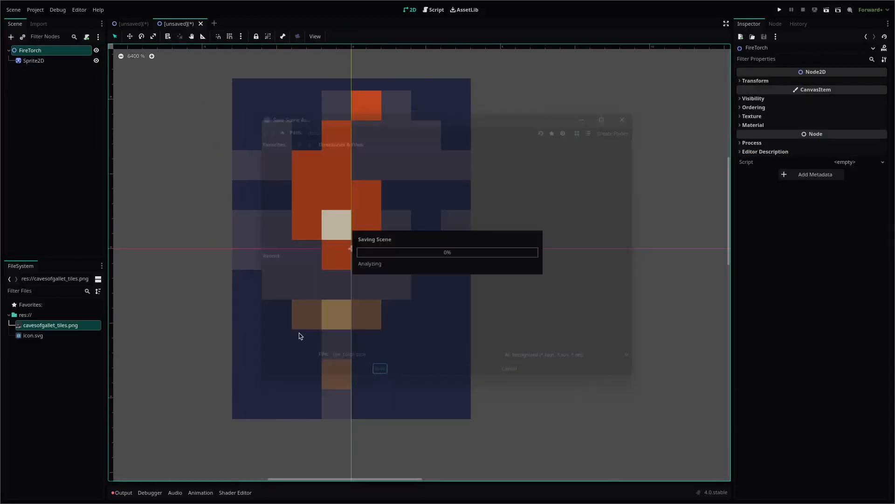
# Return to the Main scene and add a Scenes Collection source to the TileMap's TileSet
pyautogui.click(124, 25)
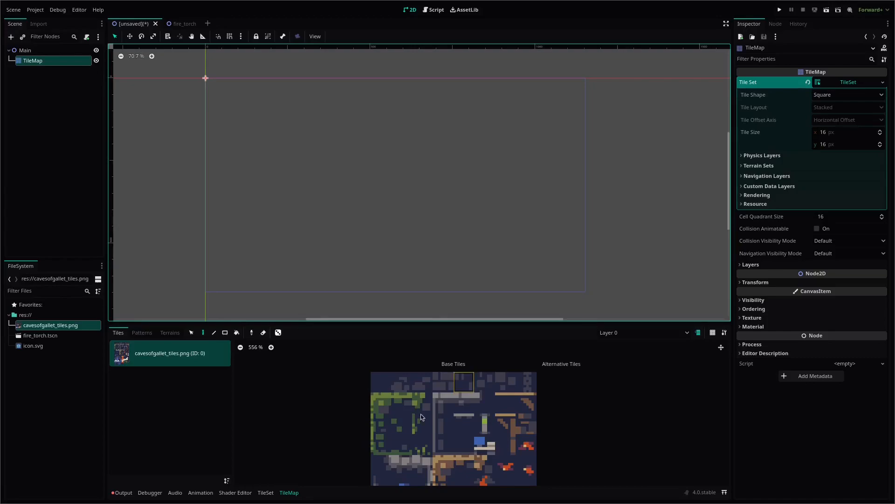
pyautogui.scroll(-3, 343, 434)
pyautogui.click(265, 493)
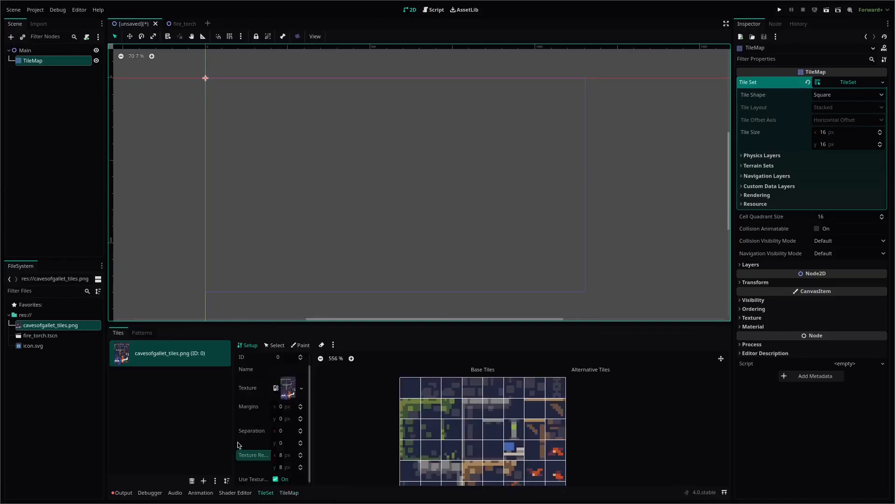
pyautogui.click(202, 480)
pyautogui.click(165, 456)
pyautogui.click(203, 480)
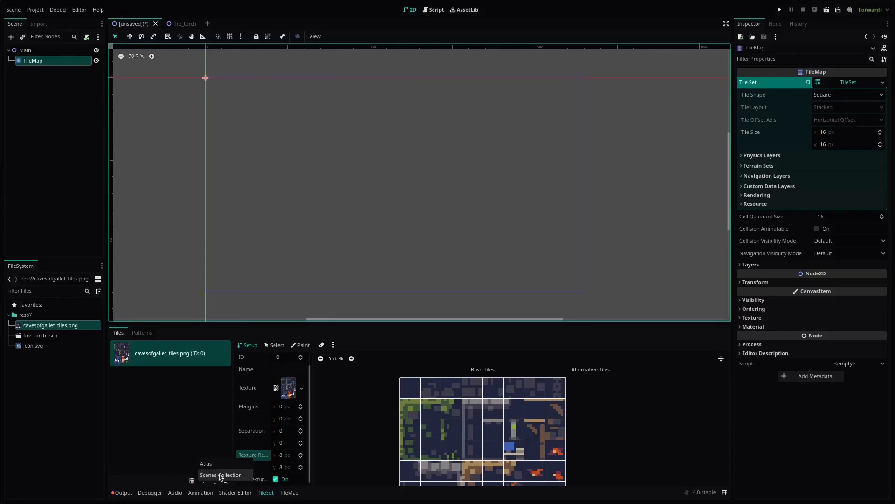
pyautogui.click(227, 478)
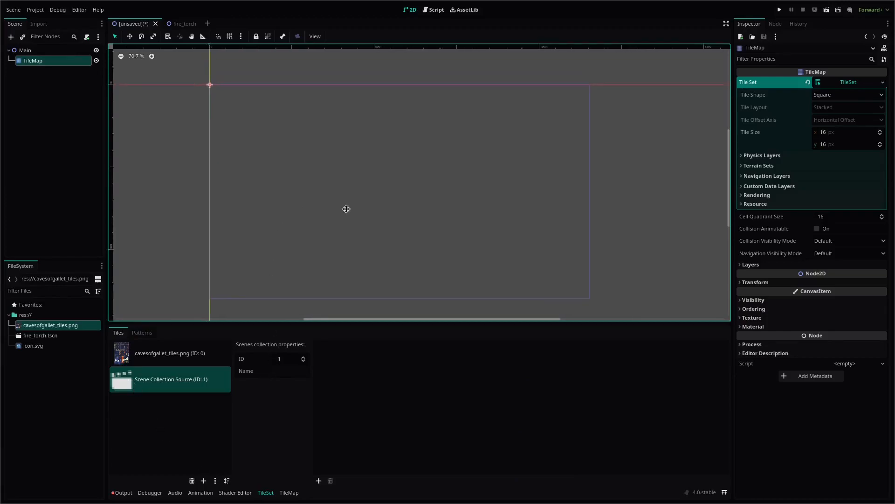
# Name the new scenes collection source Collection and add an empty scene tile to it
pyautogui.click(281, 372)
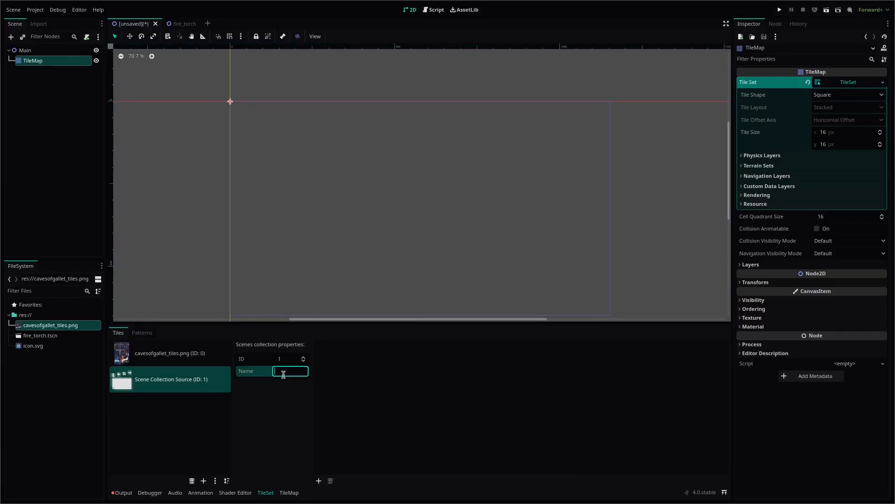
pyautogui.write('Collection')
pyautogui.click(319, 481)
pyautogui.click(366, 360)
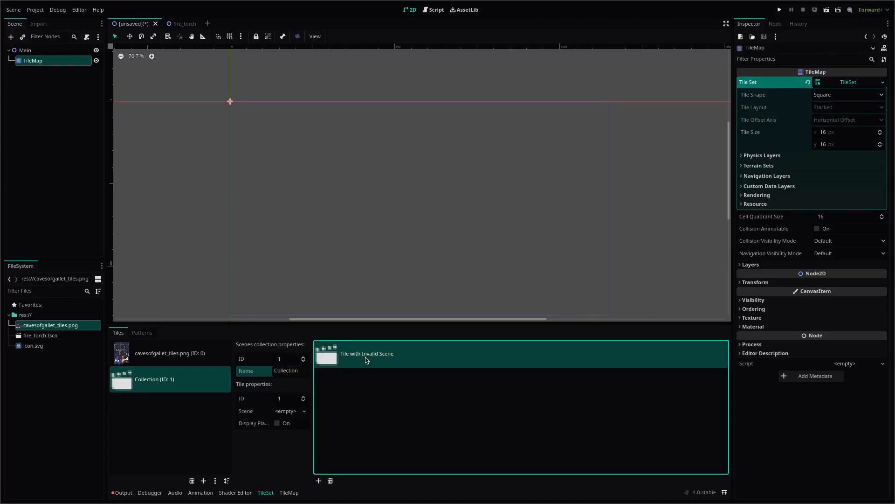
# Assign fire_torch.tscn as the scene of the empty tile in the Collection source
pyautogui.click(255, 414)
pyautogui.click(304, 412)
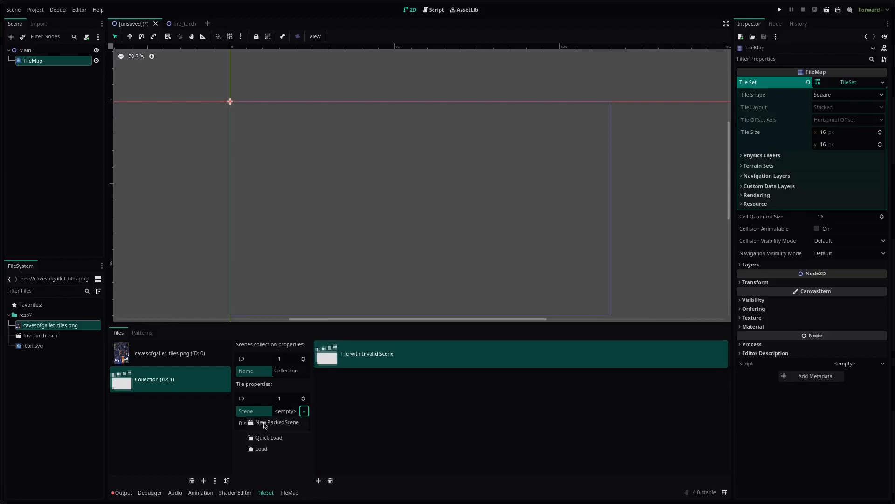
pyautogui.click(265, 437)
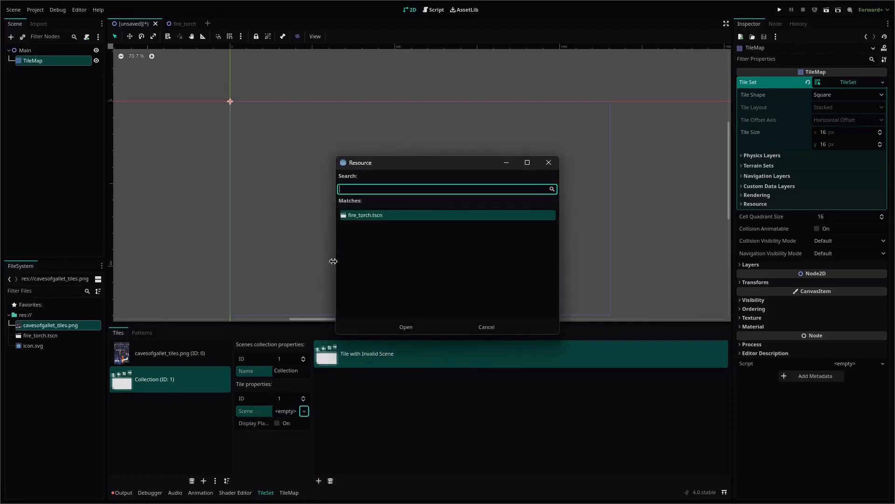
pyautogui.click(405, 327)
# Try painting a freehand curve of fire_torch scene tiles on Layer 0 of the TileMap, and undo it
pyautogui.scroll(5, 347, 272)
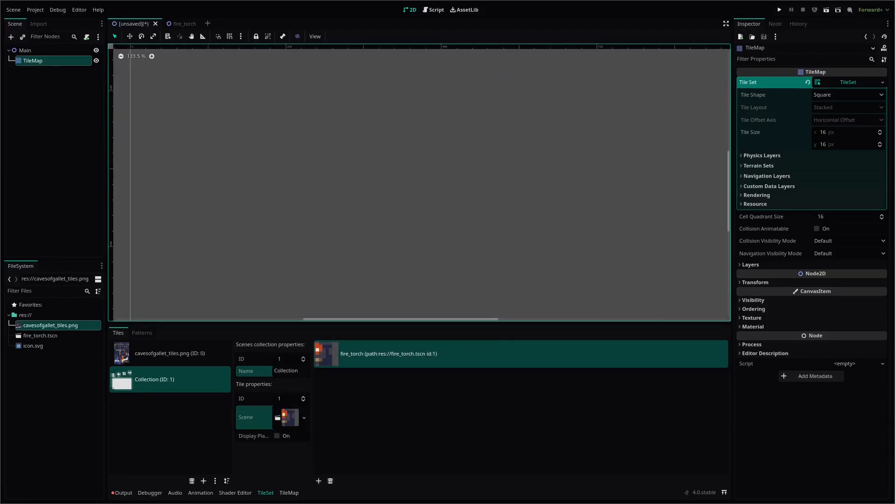
pyautogui.click(283, 491)
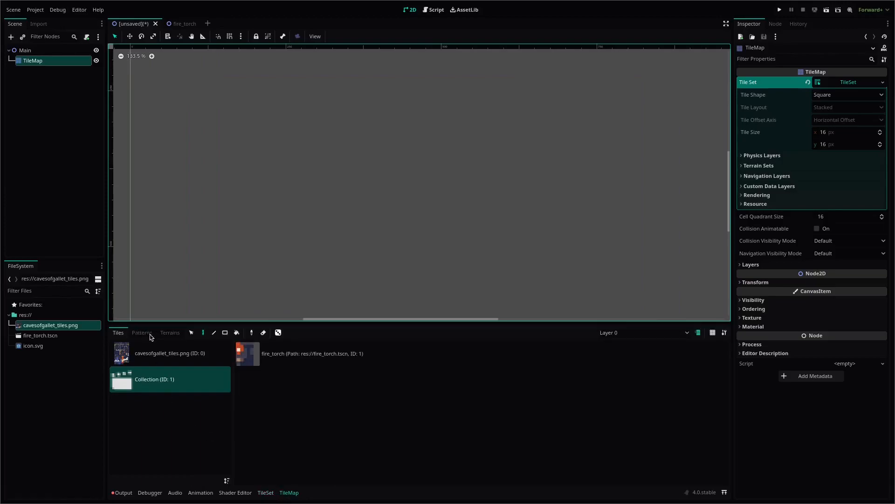
pyautogui.moveTo(325, 166); pyautogui.dragTo(380, 334, button='middle')
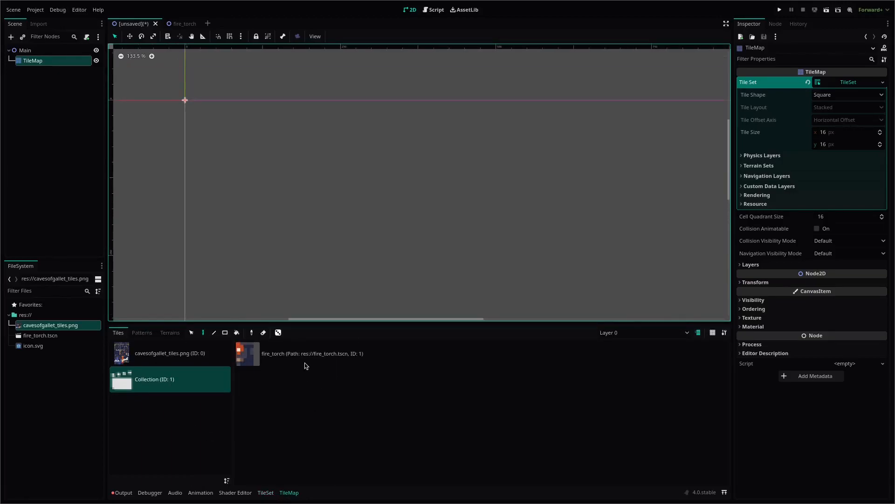
pyautogui.click(305, 360)
pyautogui.moveTo(329, 155)
pyautogui.mouseDown()
pyautogui.moveTo(277, 212)
pyautogui.moveTo(370, 213)
pyautogui.mouseUp()
pyautogui.scroll(12, 336, 208)
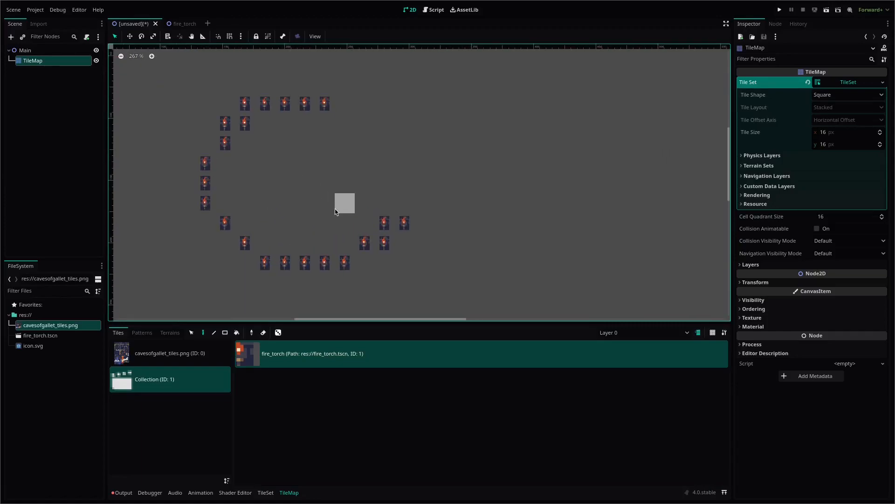
pyautogui.hotkey('ctrl', 'z')
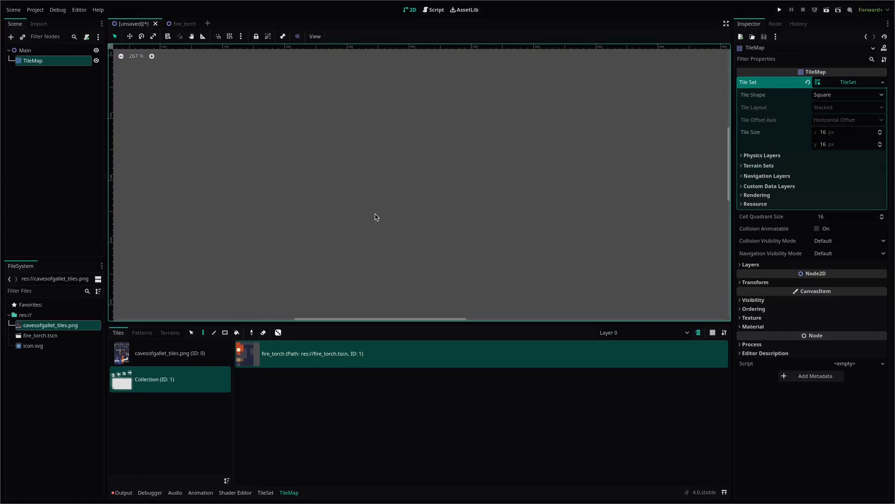
# Add cavesofgallet_tiles.png to the TileSet as a second atlas with automatically created tiles, and undo the tile creation
pyautogui.click(264, 493)
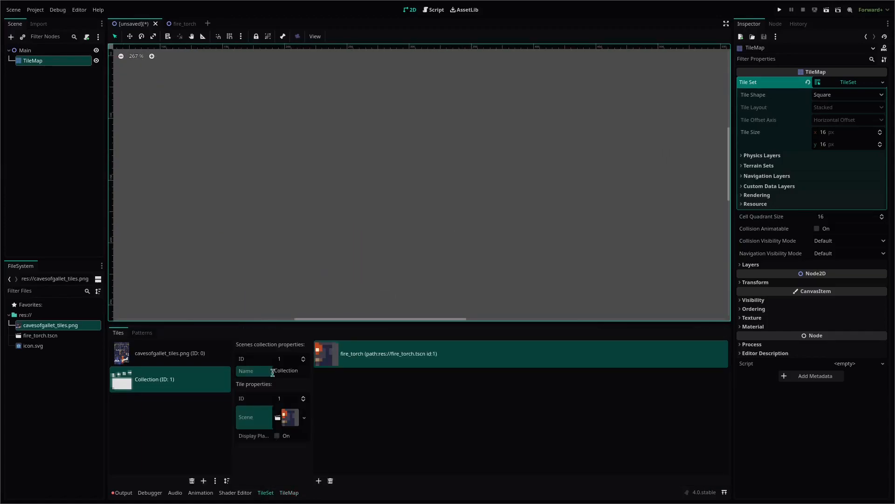
pyautogui.click(167, 356)
pyautogui.scroll(2, 495, 414)
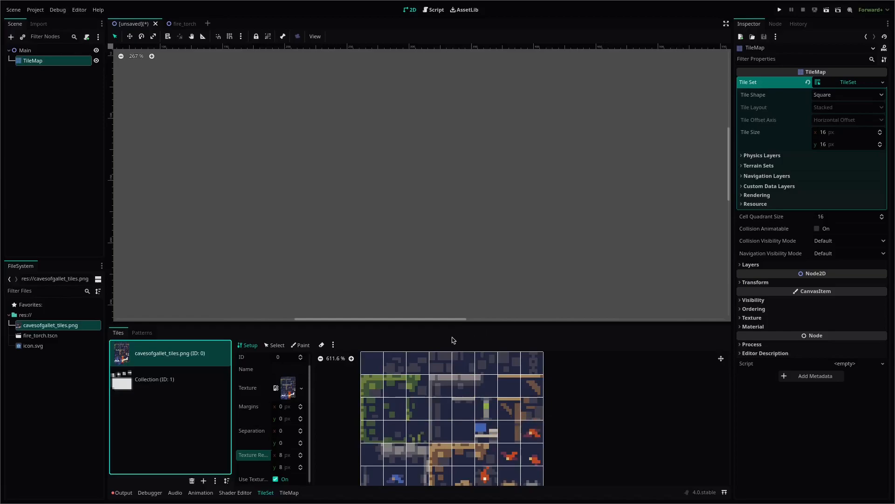
pyautogui.moveTo(373, 408); pyautogui.dragTo(431, 386, button='middle')
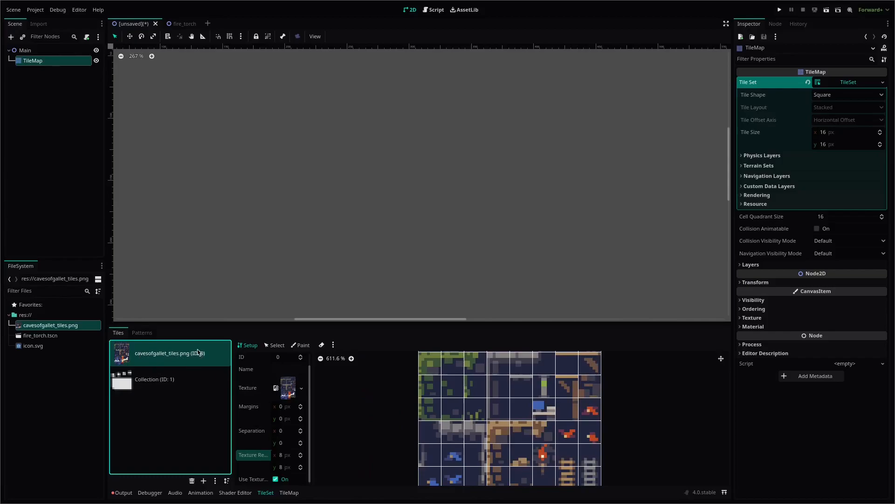
pyautogui.moveTo(51, 325); pyautogui.dragTo(200, 421)
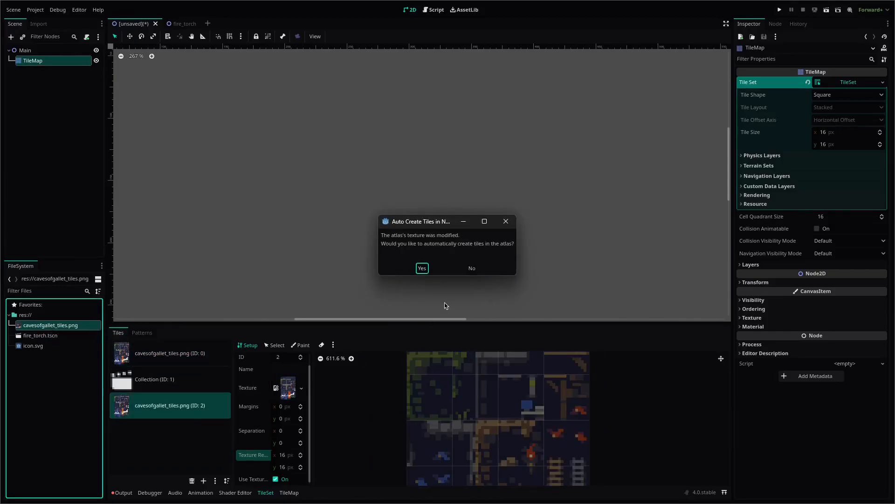
pyautogui.click(422, 268)
pyautogui.click(166, 405)
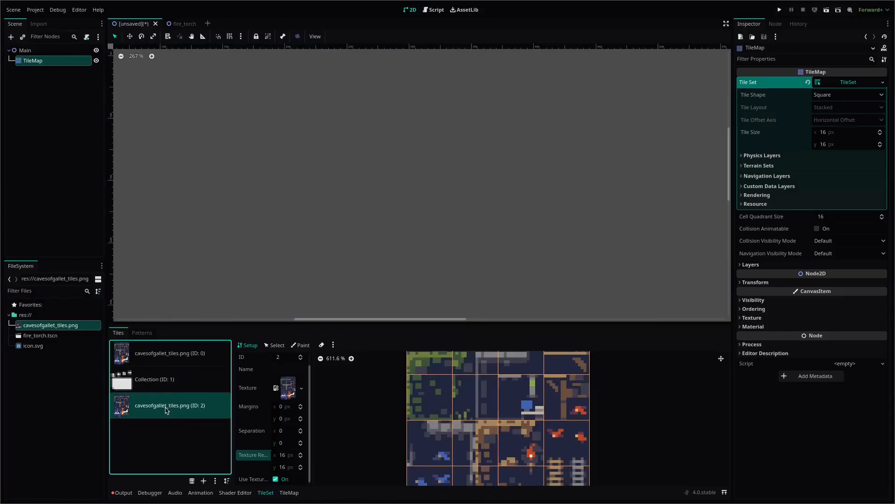
pyautogui.hotkey('ctrl', 'z')
# Preview merging both cavesofgallet_tiles.png atlases in the Atlas Merging tool, close it without merging, and delete the second atlas
pyautogui.click(215, 480)
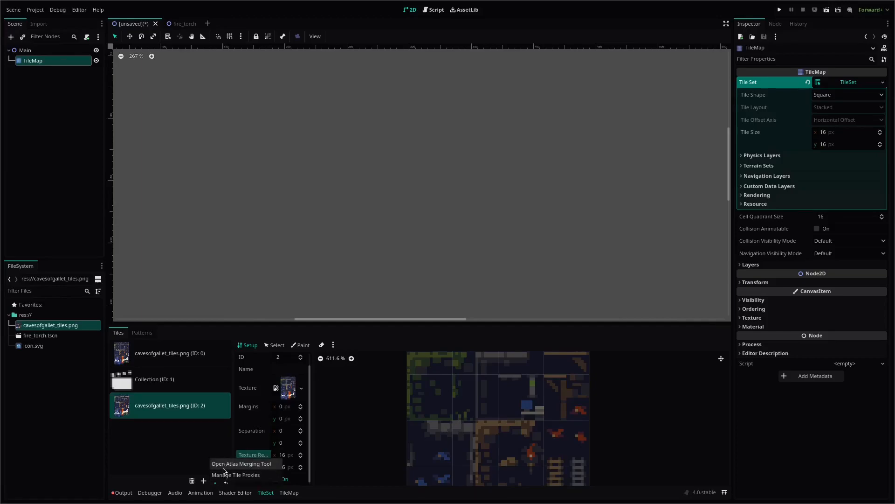
pyautogui.click(217, 465)
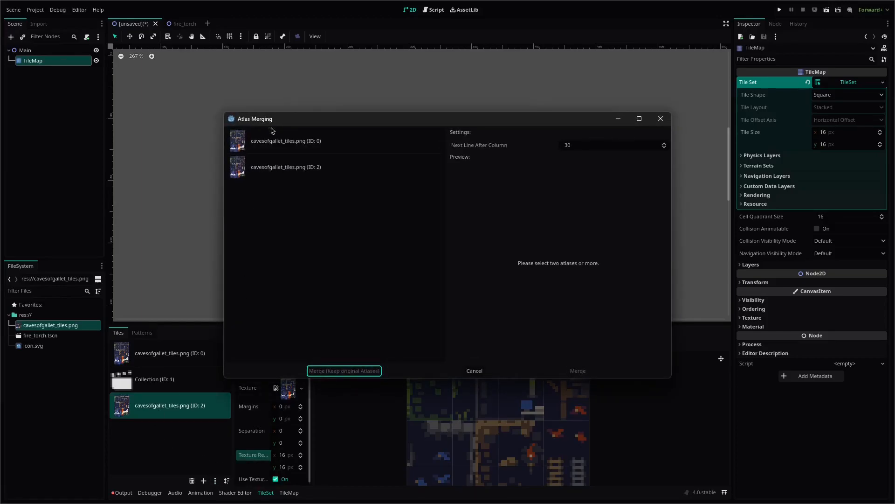
pyautogui.click(281, 143)
pyautogui.keyDown('ctrl'); pyautogui.click(305, 170); pyautogui.keyUp('ctrl')
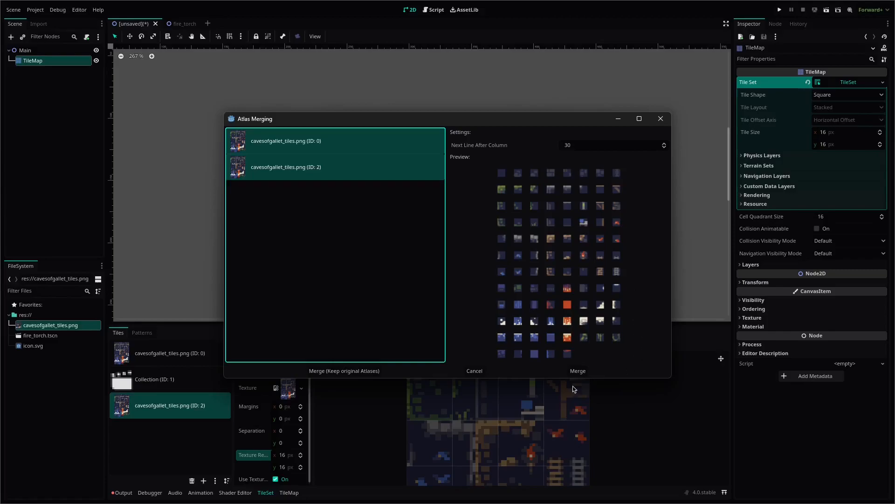
pyautogui.click(660, 118)
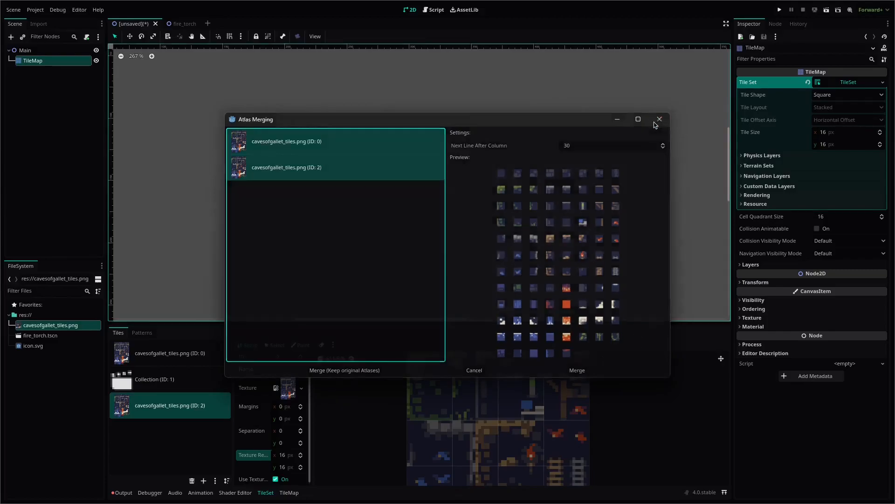
pyautogui.click(192, 481)
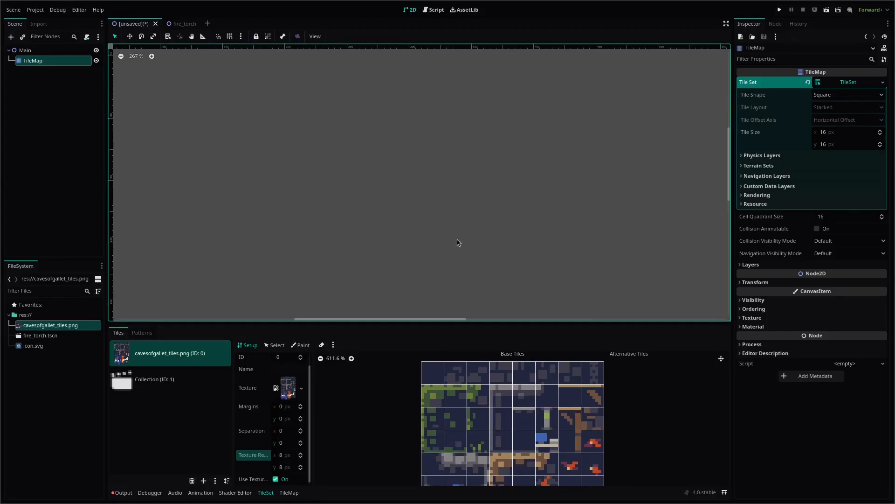
# Enlarge the TileSet editor area so more rows of the cavesofgallet_tiles.png atlas fit in it
pyautogui.scroll(5, 541, 382)
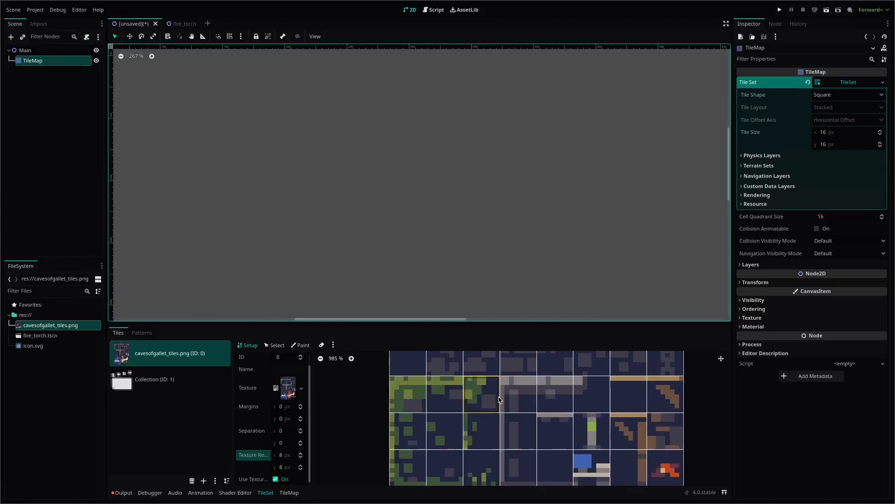
pyautogui.scroll(-4, 542, 380)
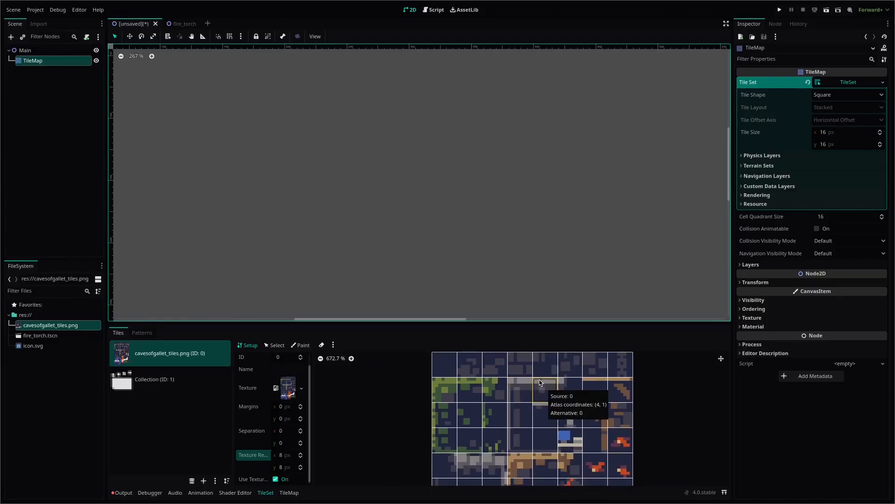
pyautogui.scroll(5, 527, 438)
pyautogui.scroll(1, 527, 438)
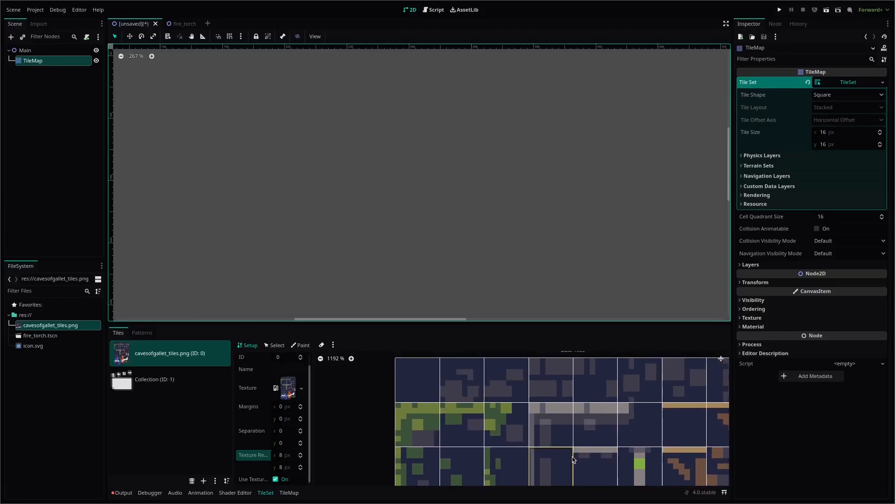
pyautogui.moveTo(552, 441); pyautogui.dragTo(473, 434, button='middle')
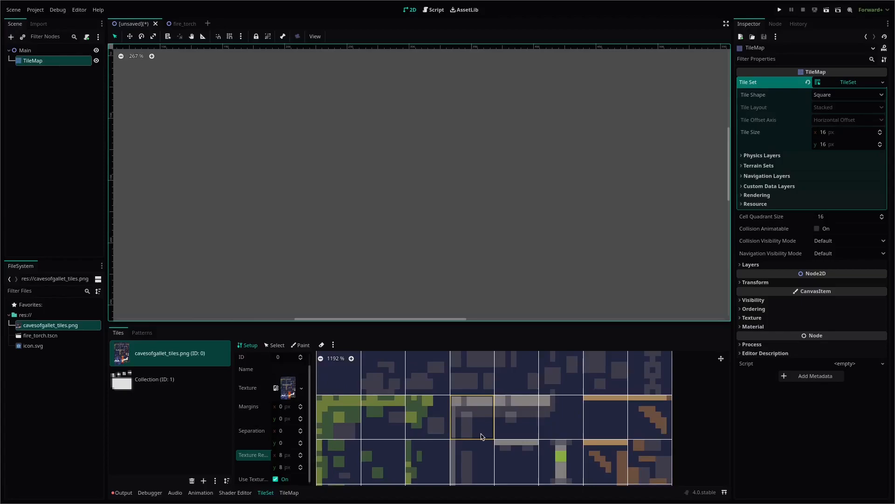
pyautogui.scroll(-4, 475, 422)
pyautogui.moveTo(457, 322); pyautogui.dragTo(459, 244)
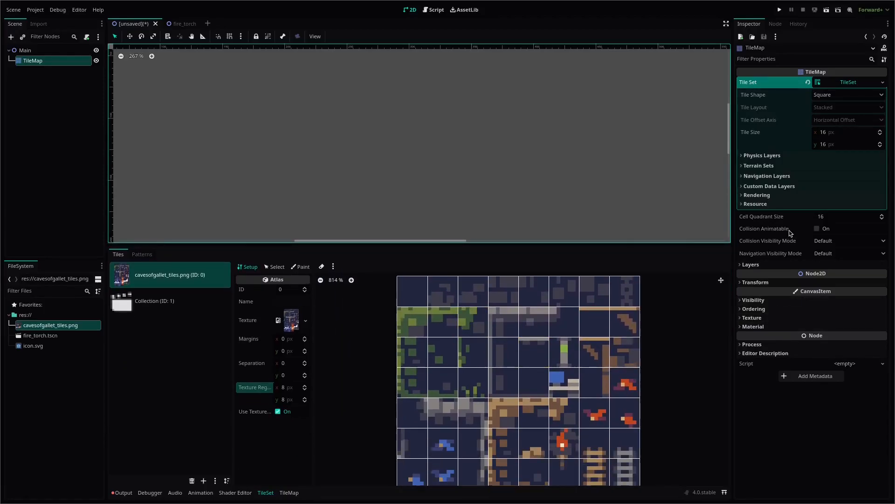
# Add a physics layer to the TileSet and choose Physics Layer 0 as the tile property to paint
pyautogui.click(763, 155)
pyautogui.click(821, 170)
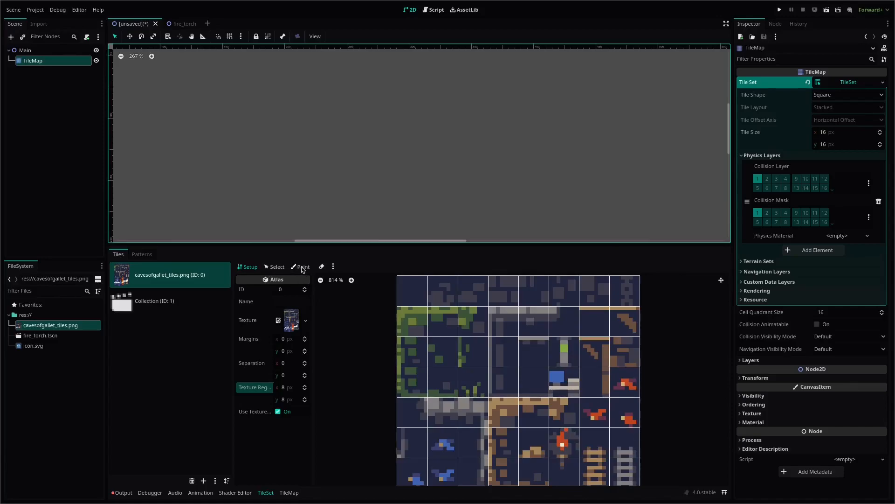
pyautogui.click(258, 497)
pyautogui.click(260, 496)
pyautogui.click(301, 267)
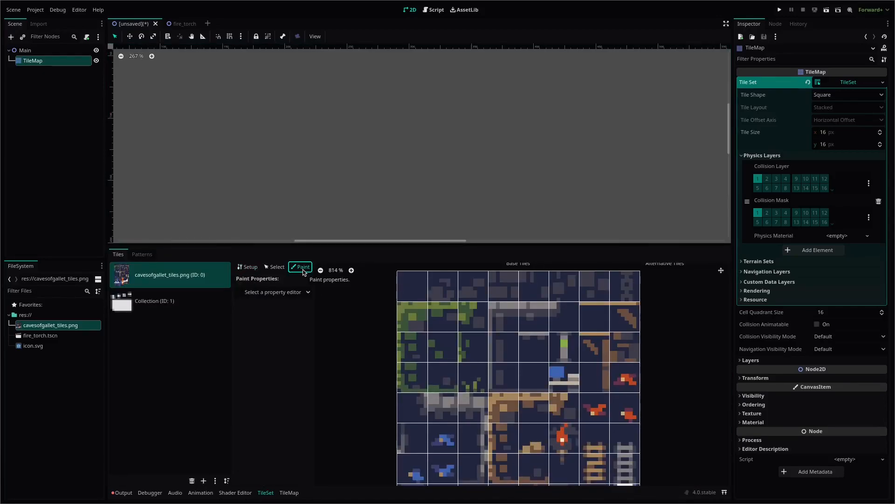
pyautogui.click(288, 293)
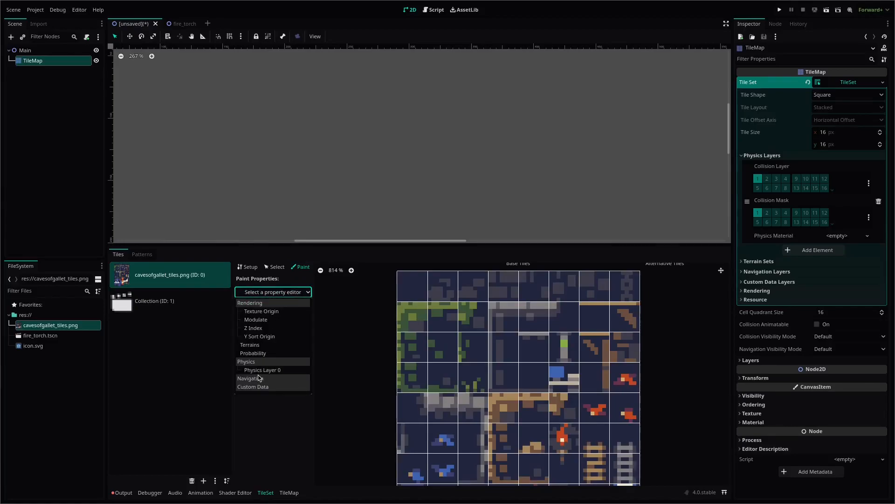
pyautogui.click(279, 370)
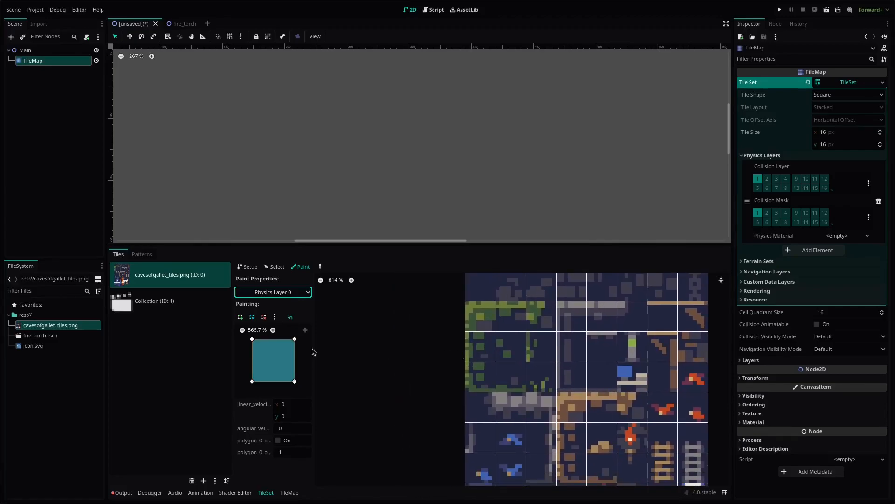
# Set the TileSet's tile size to 8 × 8 px
pyautogui.scroll(5, 472, 378)
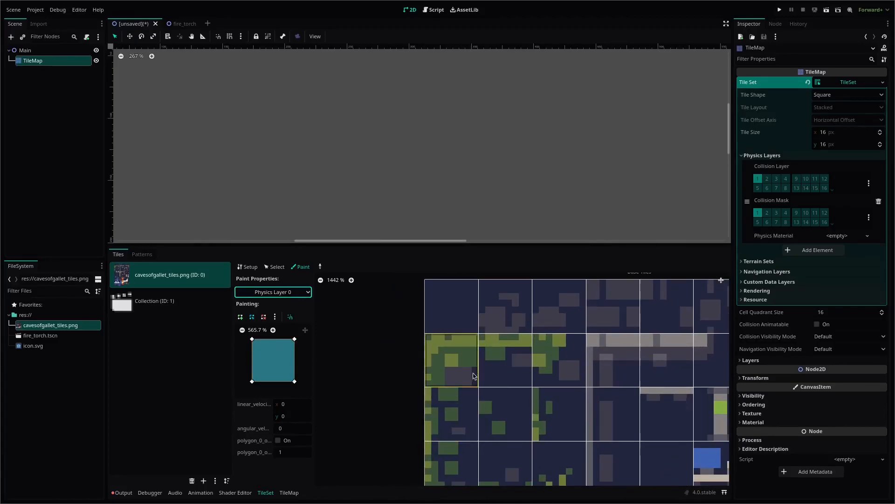
pyautogui.click(462, 362)
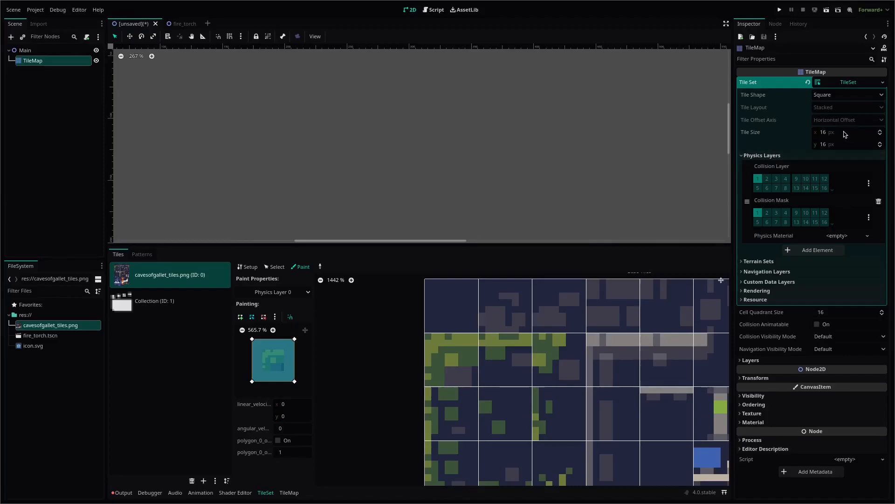
pyautogui.click(822, 135)
pyautogui.write('8')
pyautogui.click(851, 144)
pyautogui.write('8')
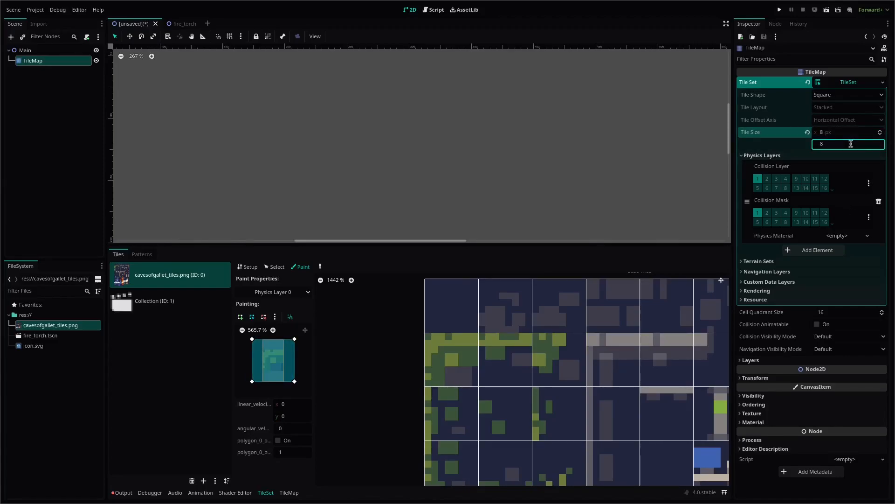
pyautogui.press('Return')
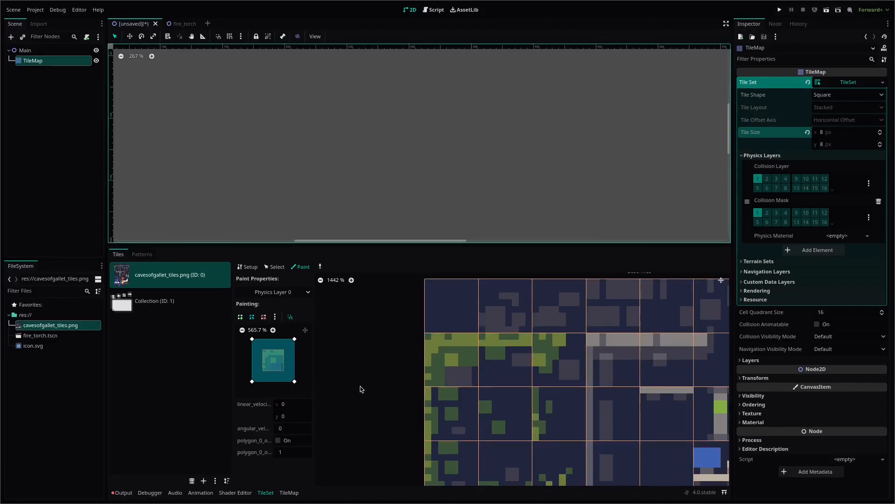
# Shrink the Physics Layer 0 painting polygon so its four corners match the corners of the 8 px tile
pyautogui.scroll(2, 354, 388)
pyautogui.click(295, 383)
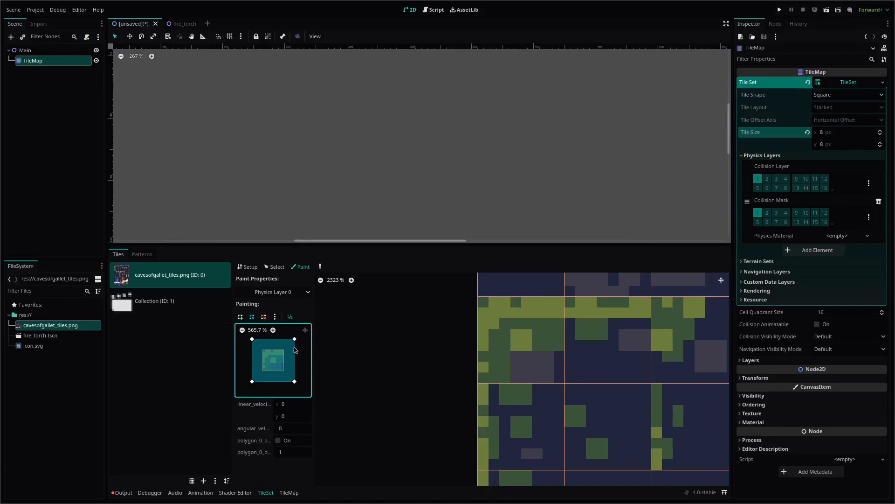
pyautogui.moveTo(295, 339); pyautogui.dragTo(284, 349)
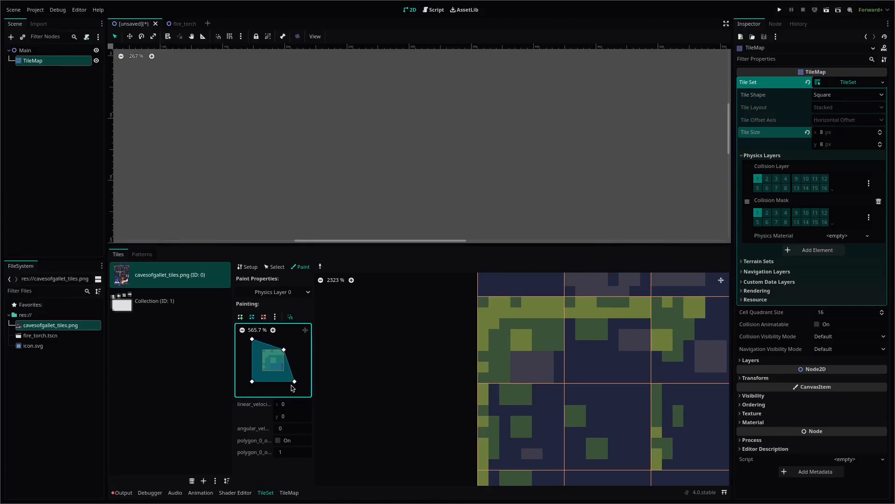
pyautogui.moveTo(294, 381); pyautogui.dragTo(263, 370)
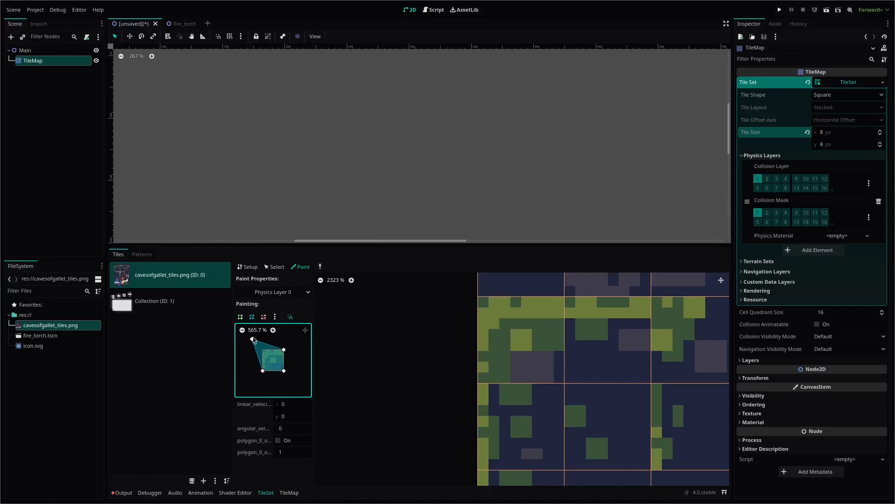
pyautogui.moveTo(252, 339); pyautogui.dragTo(263, 350)
# Paint the square collision polygon onto the grassy corner tile in the atlas's first column, second row
pyautogui.moveTo(536, 358); pyautogui.dragTo(453, 370, button='middle')
pyautogui.click(402, 369)
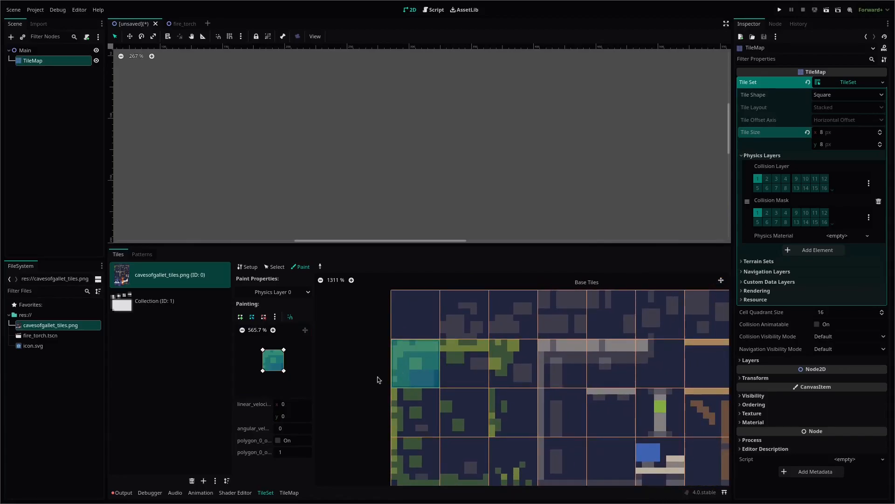
pyautogui.scroll(-3, 516, 404)
pyautogui.scroll(3, 519, 407)
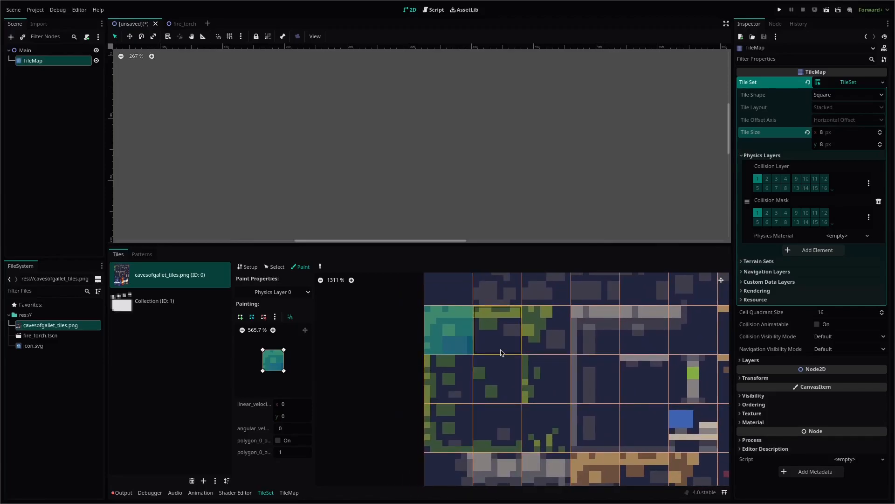
# Paint the square collision polygon onto the remaining grassy tiles: columns one and two through rows three and four, plus row two's columns two and three
pyautogui.click(459, 373)
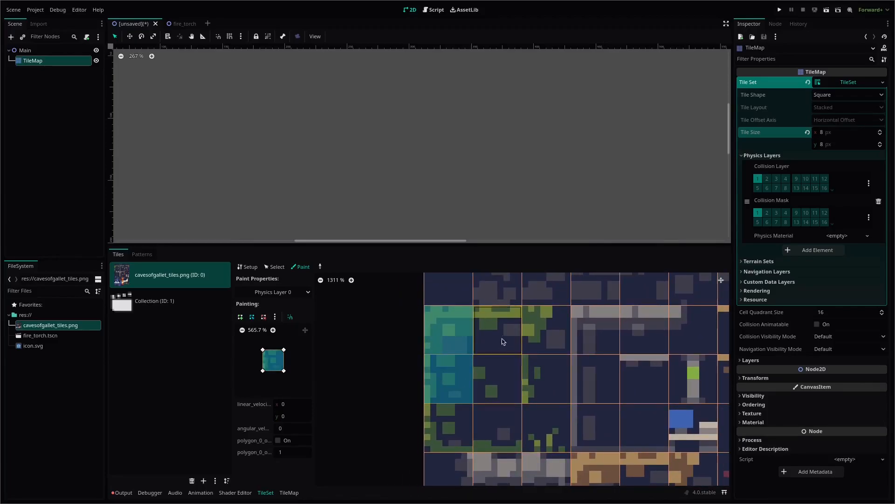
pyautogui.click(501, 341)
pyautogui.click(551, 336)
pyautogui.moveTo(535, 357); pyautogui.dragTo(504, 367, button='middle')
pyautogui.click(468, 381)
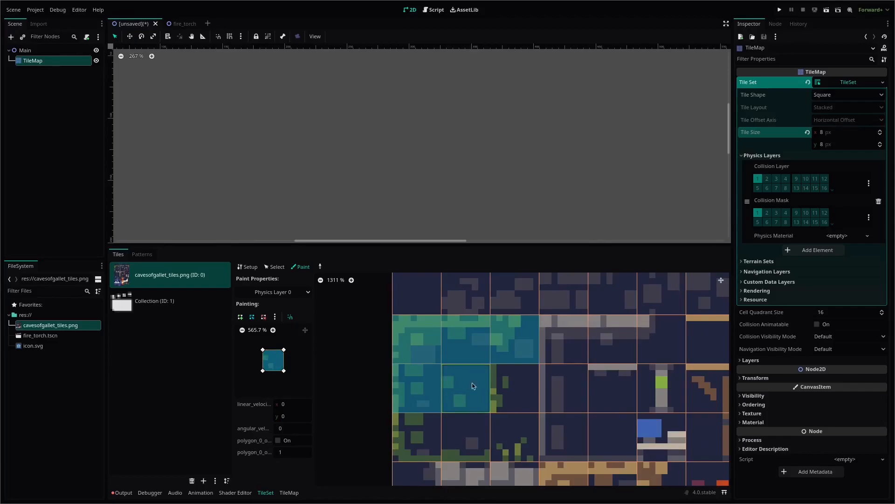
pyautogui.moveTo(451, 416); pyautogui.dragTo(495, 366, button='middle')
pyautogui.click(455, 381)
pyautogui.click(509, 395)
# Paint collision onto the grey platform tile in column five, row three, and the three wooden platform tiles in columns seven and eight
pyautogui.moveTo(572, 389)
pyautogui.mouseDown(button='middle')
pyautogui.moveTo(453, 405)
pyautogui.moveTo(508, 385)
pyautogui.mouseUp(button='middle')
pyautogui.scroll(-1, 453, 409)
pyautogui.click(488, 363)
pyautogui.moveTo(566, 327); pyautogui.dragTo(481, 358, button='middle')
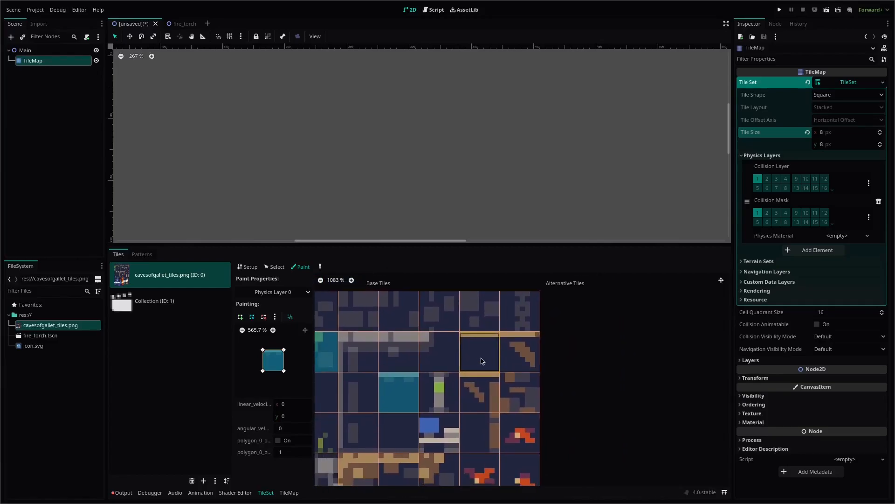
pyautogui.click(529, 351)
pyautogui.moveTo(539, 415); pyautogui.dragTo(586, 369, button='middle')
pyautogui.click(526, 346)
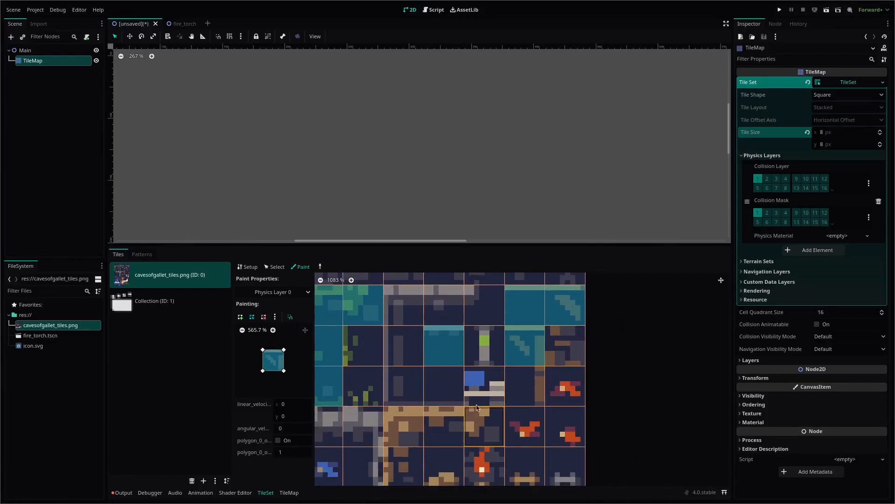
# Paint the collision polygon onto the brown block tiles in columns four and five, rows five to seven, skipping the middle one in column five
pyautogui.moveTo(476, 409); pyautogui.dragTo(569, 314, button='middle')
pyautogui.click(498, 334)
pyautogui.click(532, 334)
pyautogui.click(503, 373)
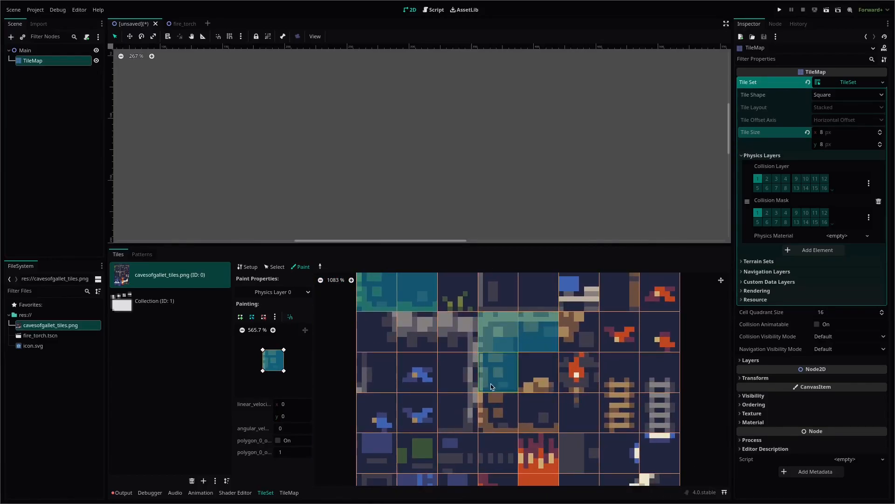
pyautogui.click(515, 419)
pyautogui.click(531, 420)
# Paint the collision polygon onto the atlas's bottom-row tiles in columns one, two, four and five
pyautogui.moveTo(655, 412); pyautogui.dragTo(642, 444, button='middle')
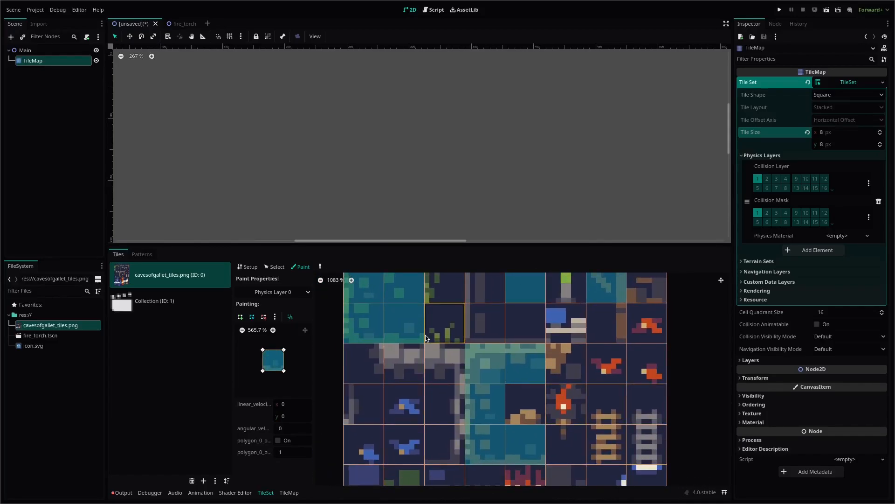
pyautogui.keyDown('ctrl'); pyautogui.scroll(-3, 559, 411); pyautogui.keyUp('ctrl')
pyautogui.scroll(-3, 527, 355)
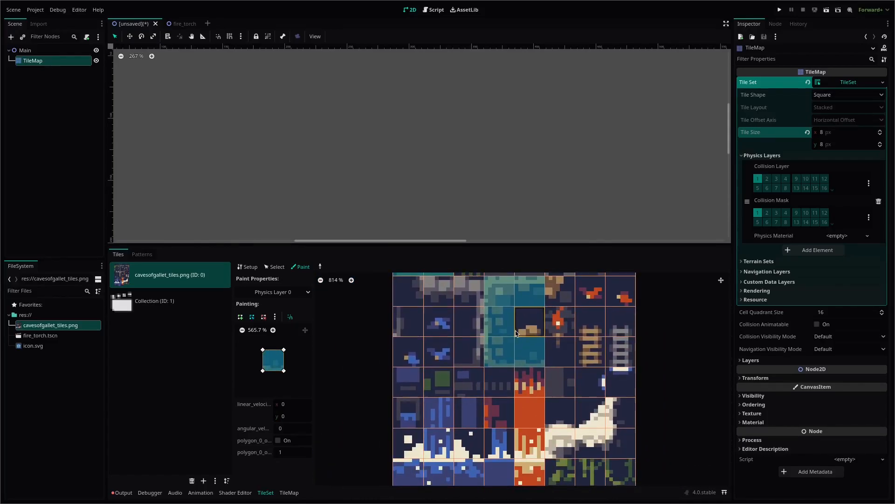
pyautogui.scroll(-3, 560, 411)
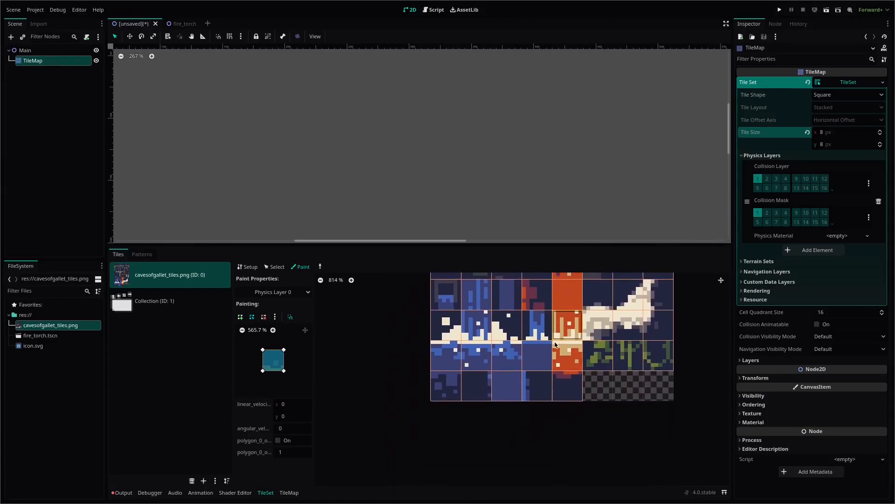
pyautogui.keyDown('ctrl'); pyautogui.scroll(2, 460, 397); pyautogui.keyUp('ctrl')
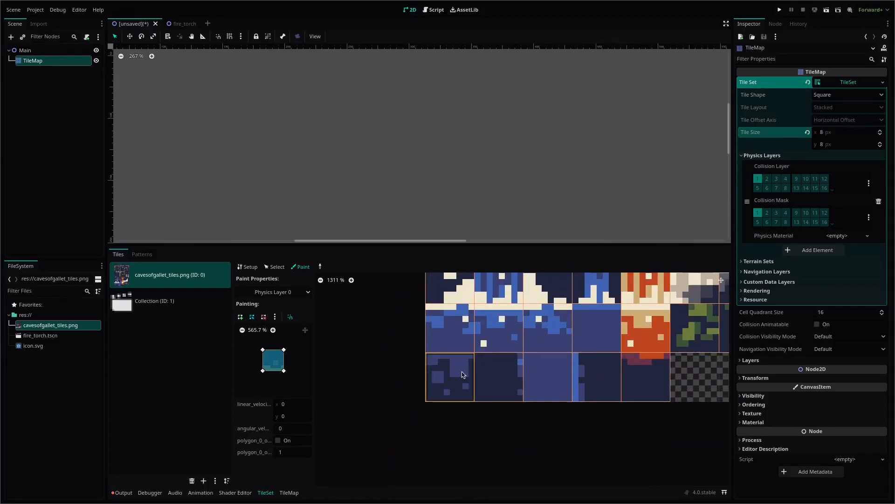
pyautogui.click(461, 372)
pyautogui.click(502, 387)
pyautogui.click(599, 377)
# Paint the collision polygon onto the blue framed tile in the atlas's first column, ninth row, and check the overall coverage
pyautogui.moveTo(652, 344); pyautogui.dragTo(542, 471, button='middle')
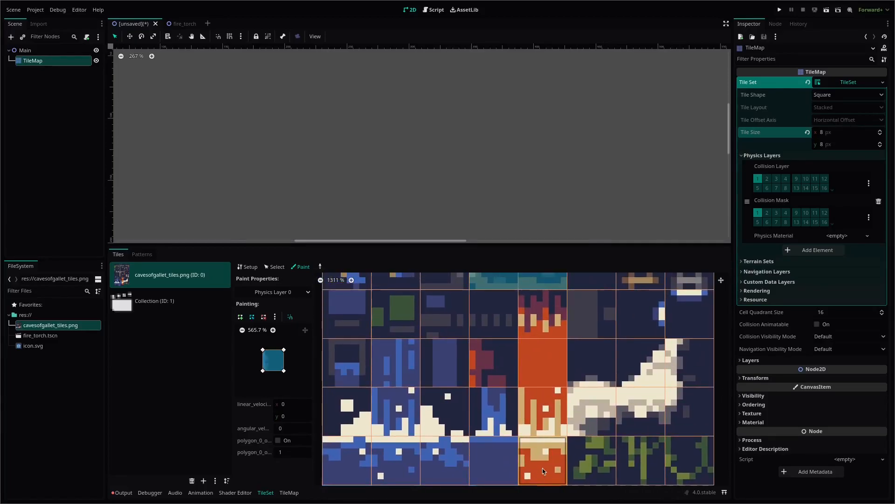
pyautogui.moveTo(423, 337); pyautogui.dragTo(473, 368, button='middle')
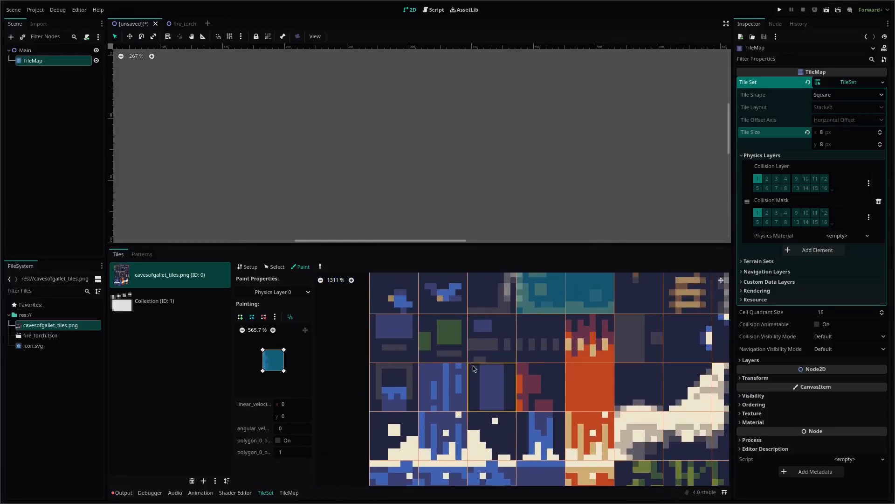
pyautogui.moveTo(422, 398); pyautogui.dragTo(457, 413, button='middle')
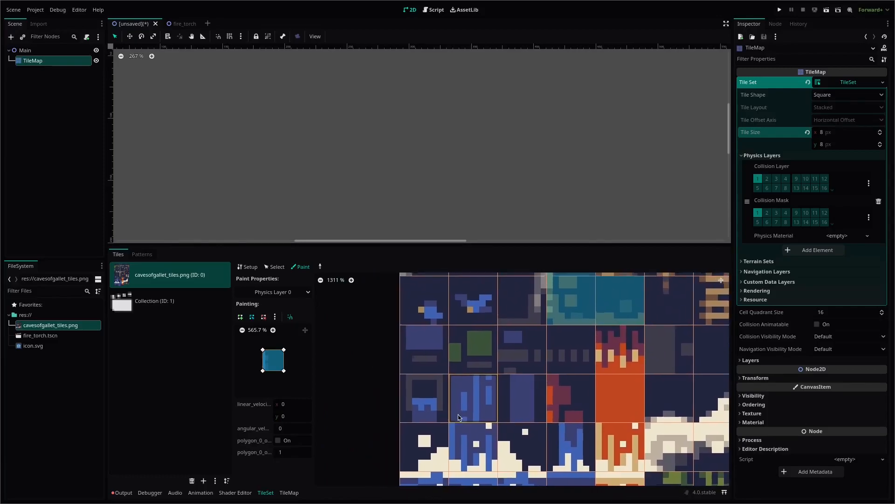
pyautogui.click(414, 397)
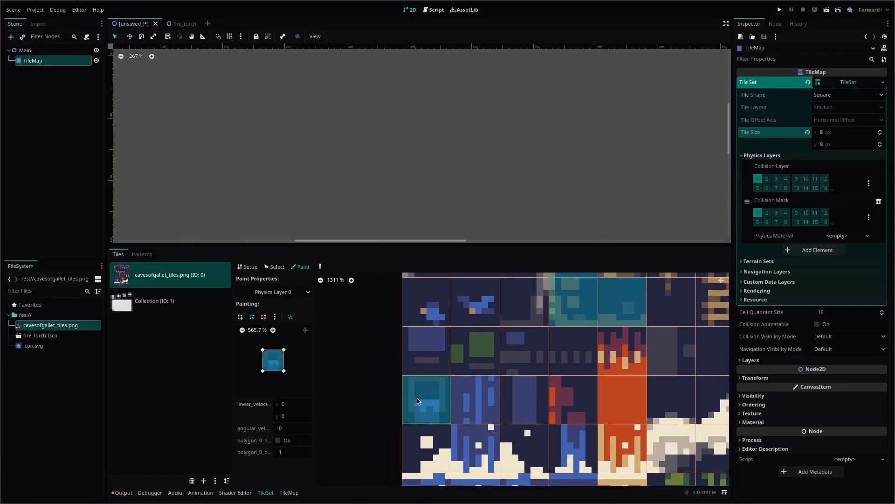
pyautogui.scroll(-2, 494, 351)
pyautogui.scroll(5, 485, 352)
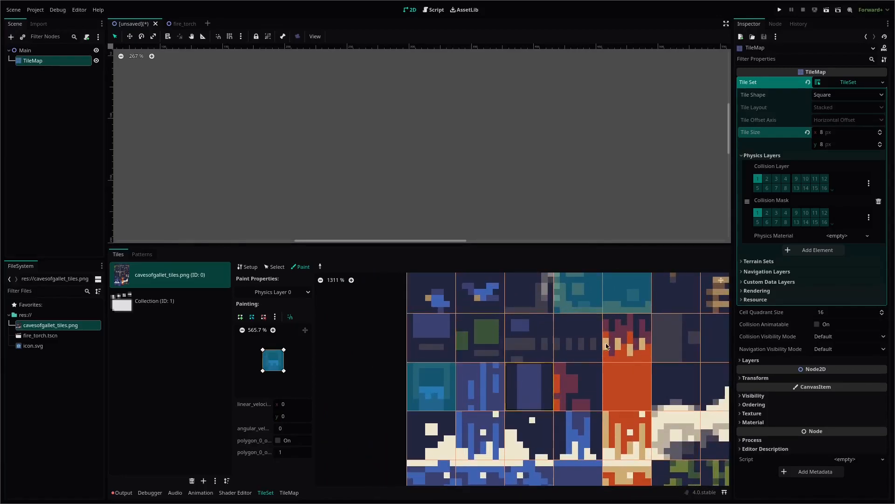
pyautogui.moveTo(605, 344); pyautogui.dragTo(489, 461, button='middle')
pyautogui.scroll(-4, 550, 401)
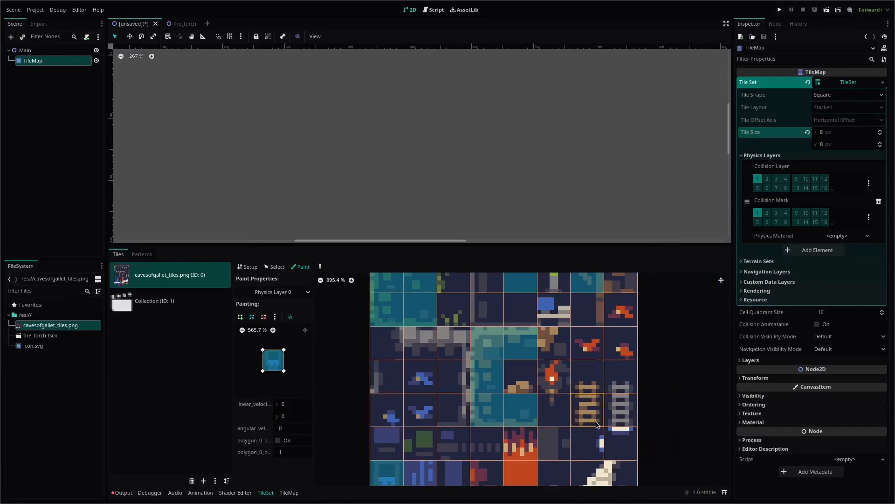
pyautogui.scroll(-2, 505, 370)
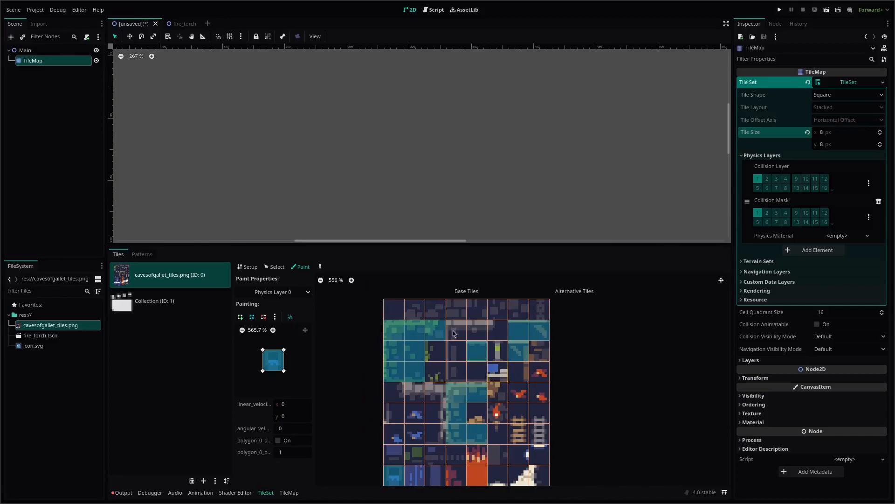
pyautogui.moveTo(429, 165); pyautogui.dragTo(449, 128, button='middle')
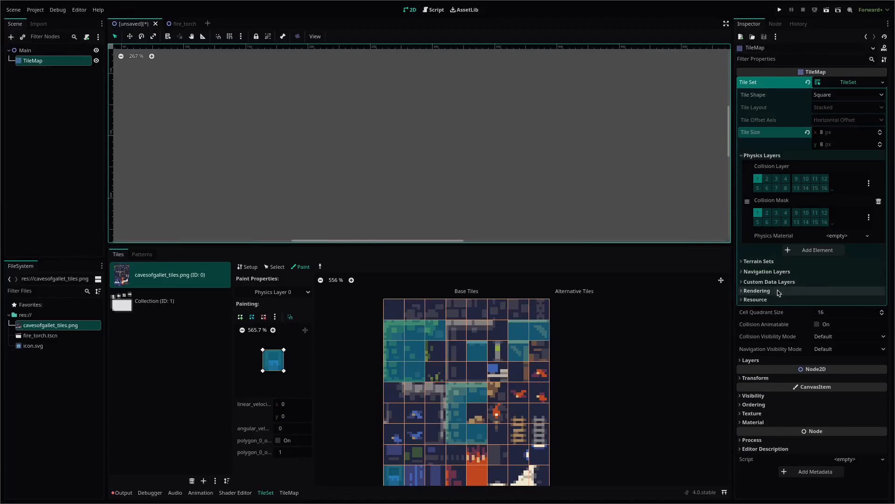
# Add an occlusion layer to the TileSet's rendering settings and choose Occlusion Layer 0 as the tile property to paint
pyautogui.click(796, 291)
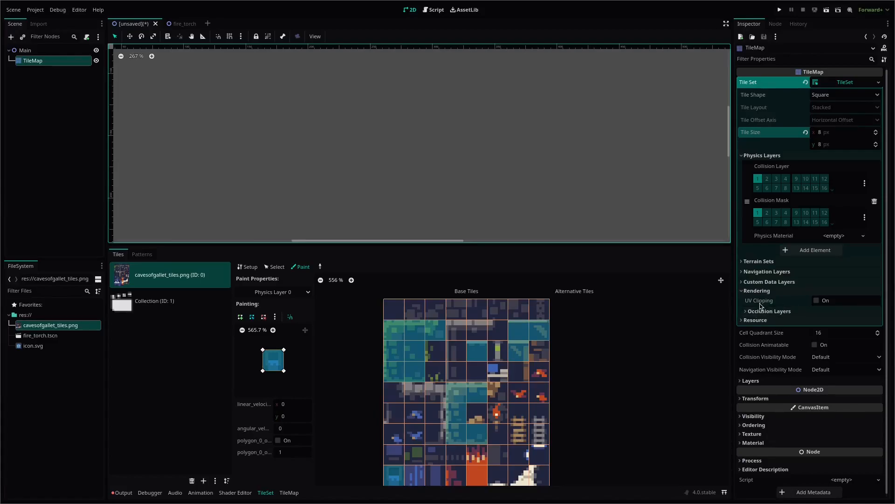
pyautogui.click(795, 312)
pyautogui.click(808, 324)
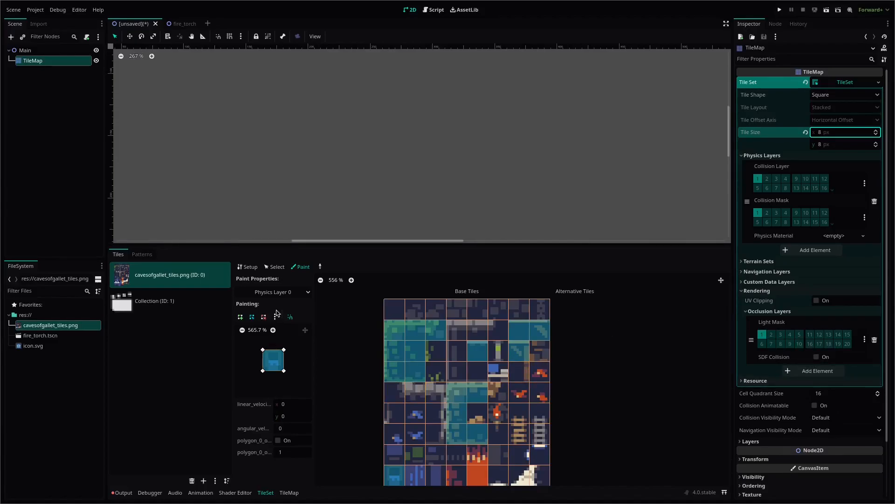
pyautogui.click(289, 292)
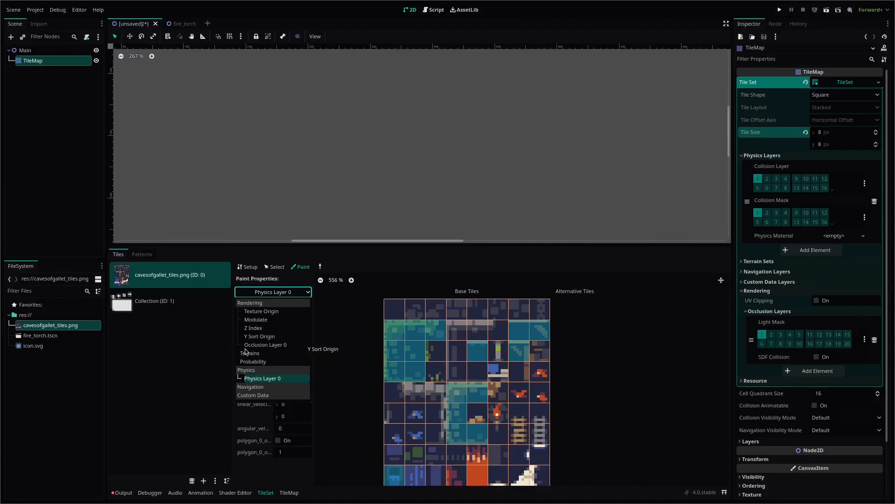
pyautogui.click(264, 345)
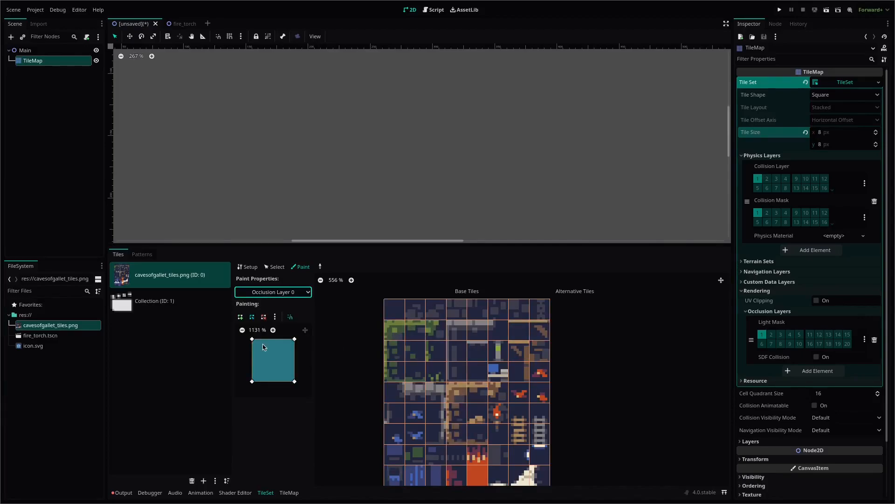
# Paint the square occlusion polygon onto the grassy tiles in columns one and two, rows two to four, plus column three of row two
pyautogui.scroll(3, 433, 349)
pyautogui.moveTo(434, 348)
pyautogui.mouseDown(button='middle')
pyautogui.moveTo(484, 389)
pyautogui.moveTo(439, 360)
pyautogui.mouseUp(button='middle')
pyautogui.scroll(2, 490, 340)
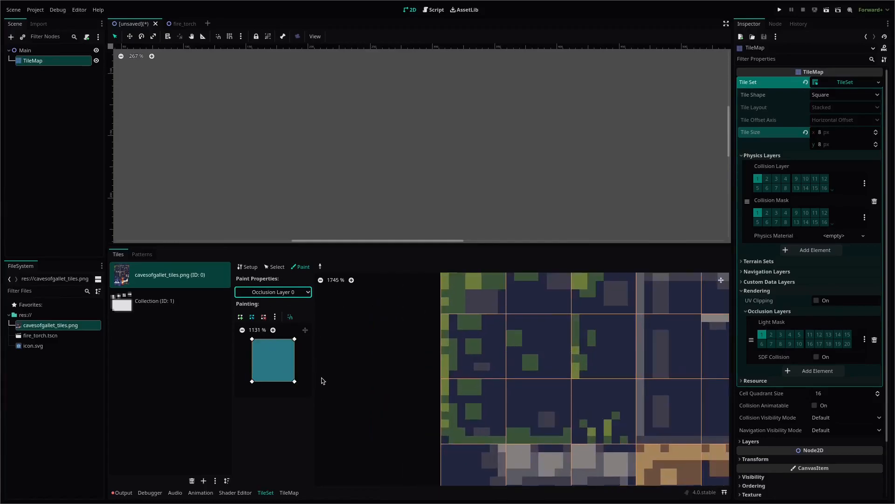
pyautogui.click(493, 339)
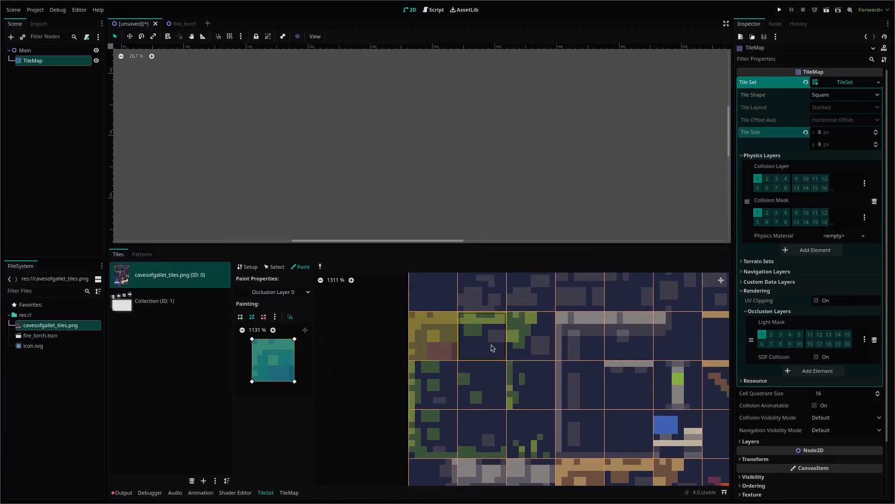
pyautogui.moveTo(501, 422); pyautogui.dragTo(495, 382, button='middle')
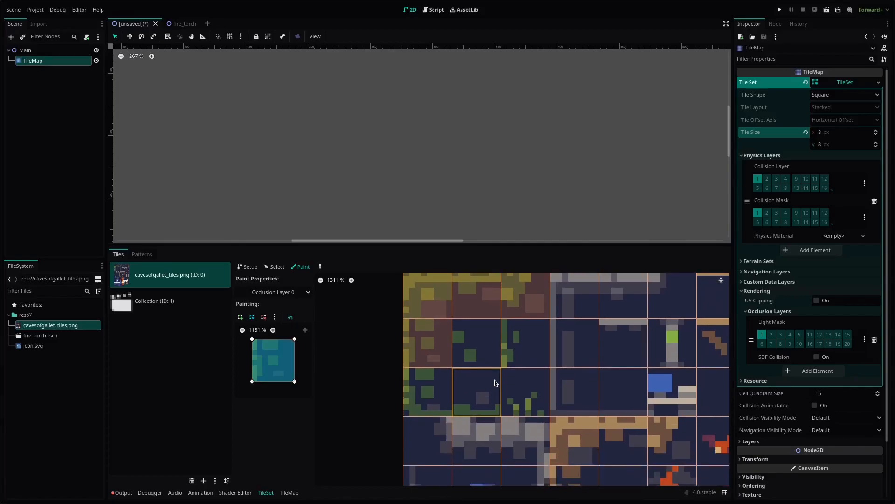
pyautogui.moveTo(422, 392)
pyautogui.mouseDown()
pyautogui.moveTo(420, 405)
pyautogui.moveTo(488, 396)
pyautogui.mouseUp()
pyautogui.click(477, 347)
# Paint the occlusion polygon onto the wooden platform tiles in columns seven and eight of row two and column seven of row three
pyautogui.moveTo(572, 391); pyautogui.dragTo(463, 408, button='middle')
pyautogui.click(427, 363)
pyautogui.moveTo(578, 392)
pyautogui.mouseDown(button='middle')
pyautogui.moveTo(515, 409)
pyautogui.moveTo(446, 445)
pyautogui.mouseUp(button='middle')
pyautogui.click(482, 386)
pyautogui.moveTo(483, 388); pyautogui.dragTo(459, 350, button='middle')
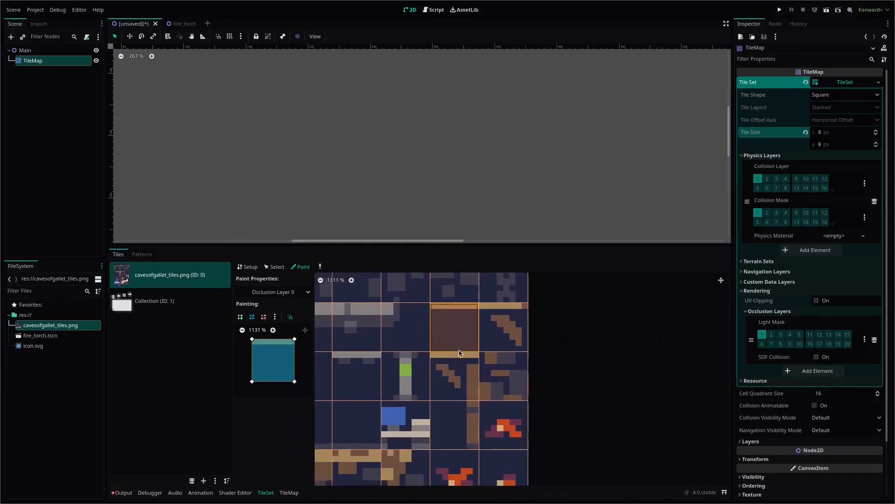
pyautogui.click(495, 344)
pyautogui.click(455, 376)
# Paint the occlusion polygon onto the brown block tiles in columns four and five, rows five to seven, skipping the middle one in column five
pyautogui.moveTo(433, 420); pyautogui.dragTo(566, 294, button='middle')
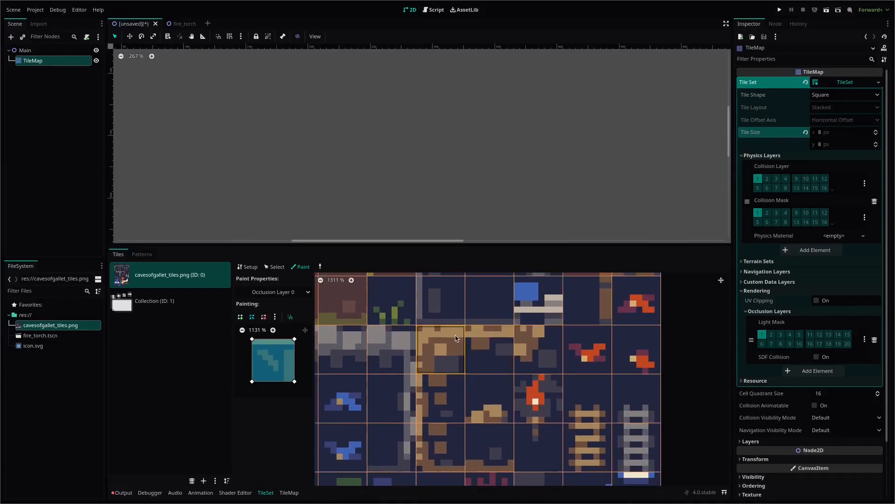
pyautogui.click(455, 342)
pyautogui.click(490, 350)
pyautogui.click(440, 396)
pyautogui.click(441, 445)
pyautogui.click(489, 445)
# Paint the occlusion polygon onto the atlas's bottom-row tiles in columns one, two, four and five
pyautogui.moveTo(592, 402); pyautogui.dragTo(705, 341, button='middle')
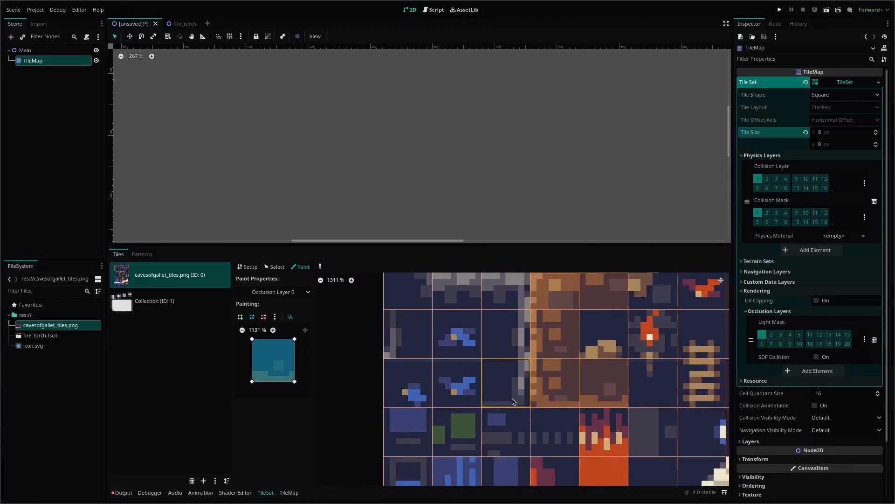
pyautogui.scroll(-8, 514, 405)
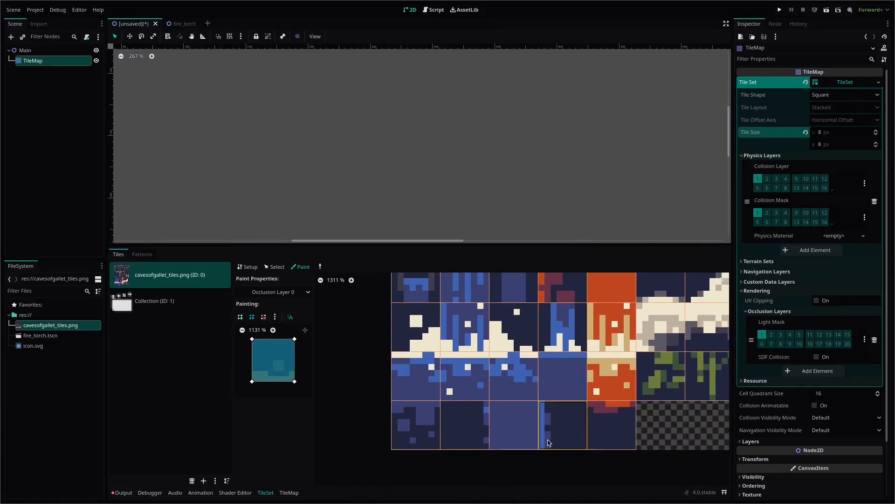
pyautogui.click(548, 442)
pyautogui.click(462, 435)
pyautogui.click(422, 430)
pyautogui.moveTo(682, 377); pyautogui.dragTo(532, 373, button='middle')
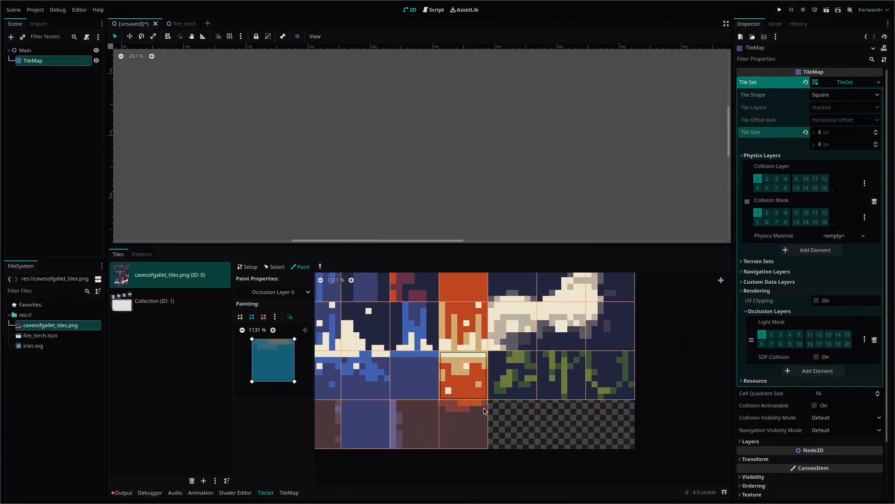
# Review the painted occlusion tiles, then switch the painted property to Physics Layer 0 and compare its collision coverage across the atlas
pyautogui.moveTo(556, 315); pyautogui.dragTo(575, 322, button='middle')
pyautogui.moveTo(518, 335); pyautogui.dragTo(560, 455, button='middle')
pyautogui.scroll(-4, 560, 456)
pyautogui.moveTo(461, 406); pyautogui.dragTo(521, 482, button='middle')
pyautogui.moveTo(589, 393)
pyautogui.mouseDown(button='middle')
pyautogui.moveTo(557, 422)
pyautogui.moveTo(564, 321)
pyautogui.moveTo(531, 248)
pyautogui.mouseUp(button='middle')
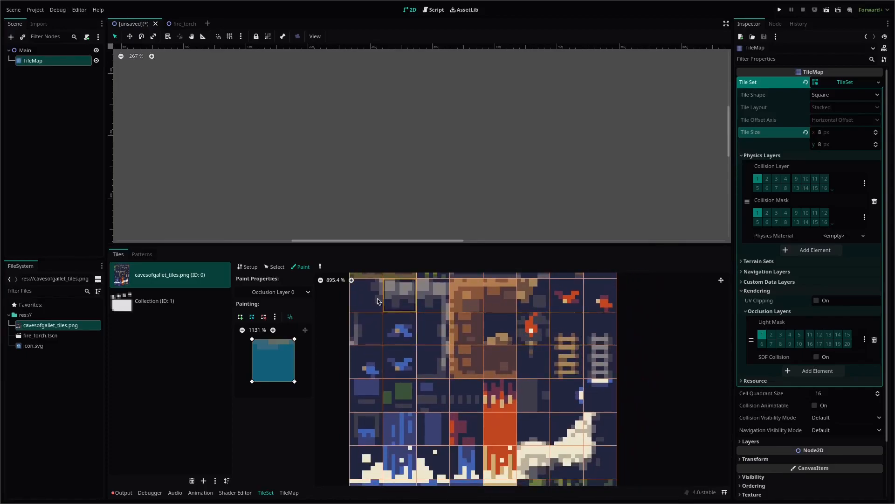
pyautogui.click(273, 291)
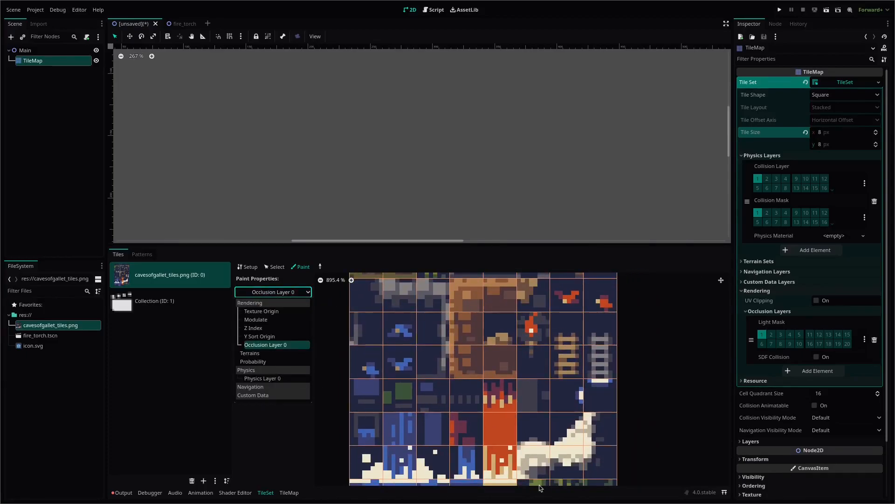
pyautogui.click(268, 382)
pyautogui.scroll(-3, 480, 444)
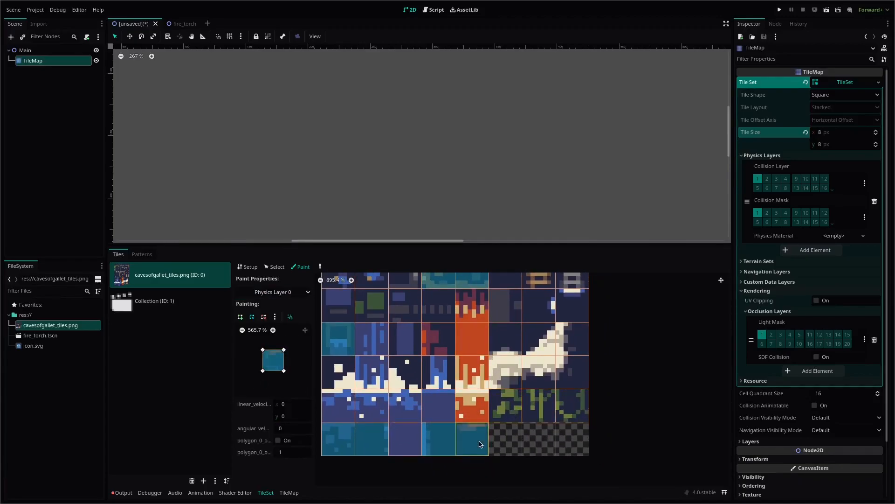
pyautogui.scroll(-4, 522, 392)
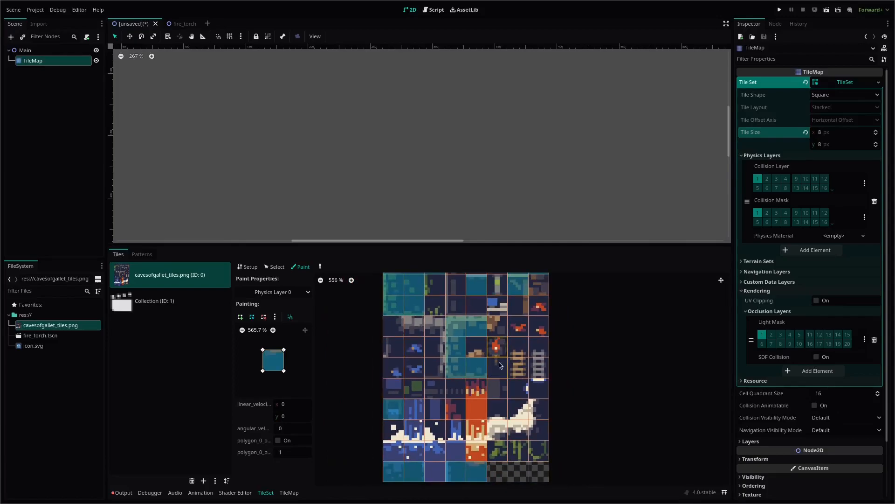
pyautogui.scroll(2, 481, 343)
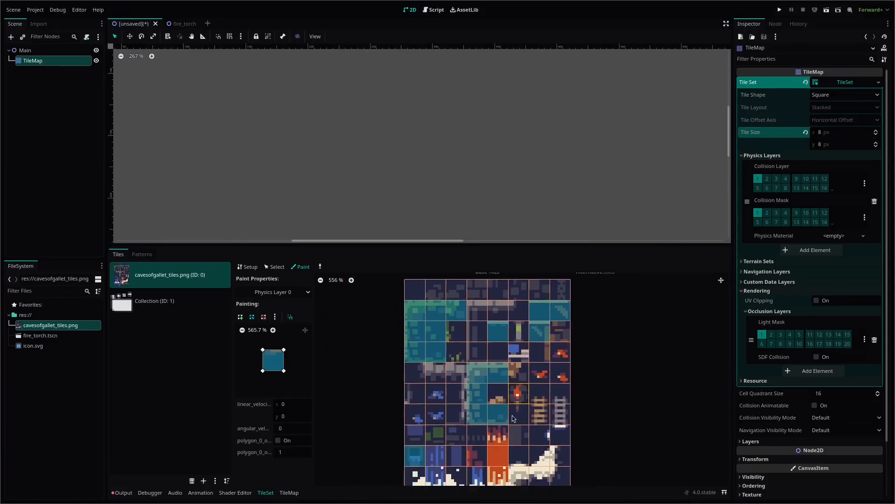
# Switch the painted property to Occlusion Layer 0 to review its coverage, then collapse the TileSet's rendering settings
pyautogui.click(282, 292)
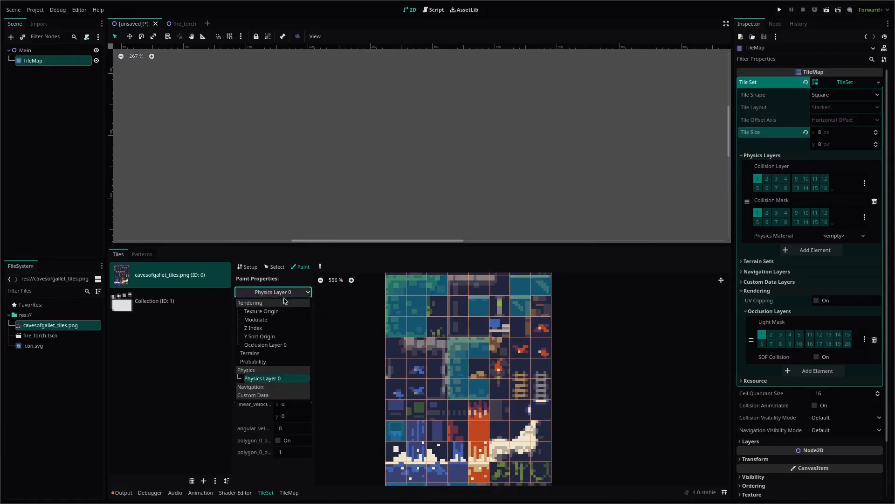
pyautogui.click(265, 345)
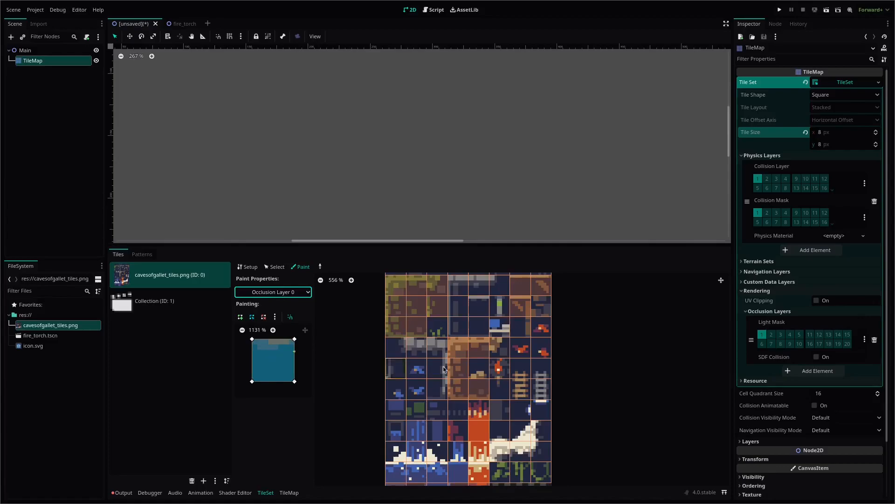
pyautogui.click(778, 311)
pyautogui.click(780, 291)
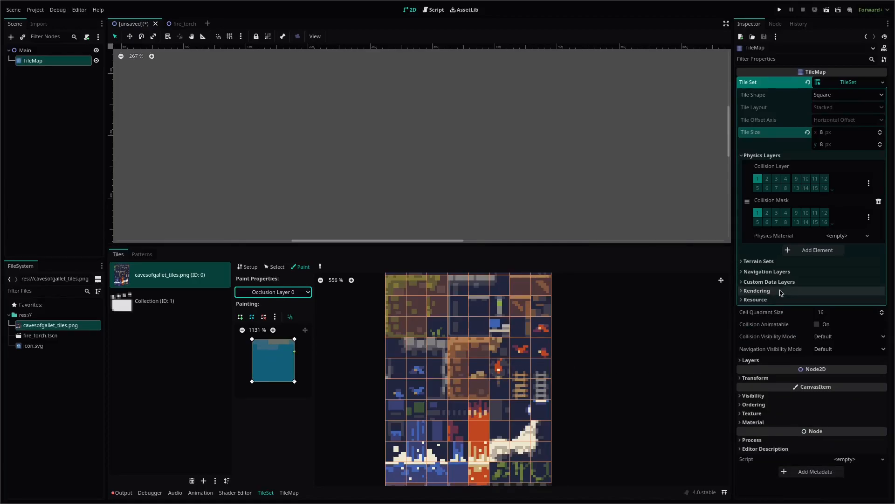
# Add a navigation layer to the TileSet and choose Navigation Layer 0 as the property to paint
pyautogui.click(786, 272)
pyautogui.click(793, 284)
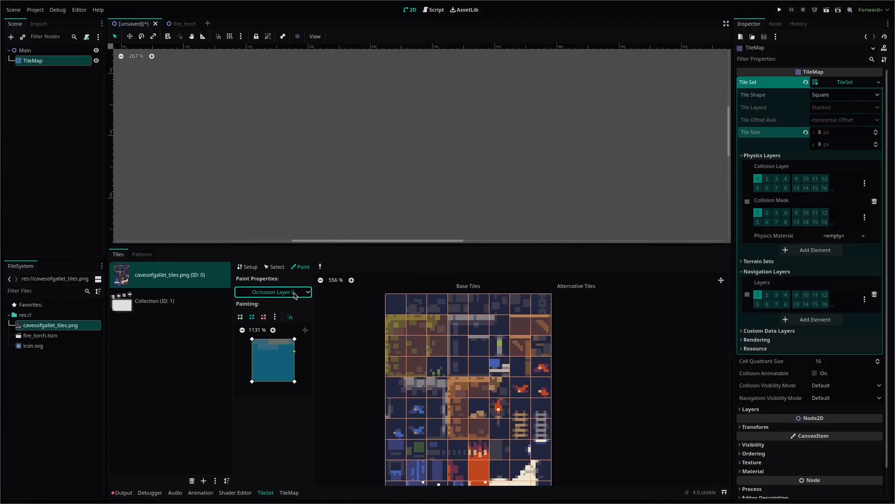
pyautogui.click(272, 292)
pyautogui.click(289, 395)
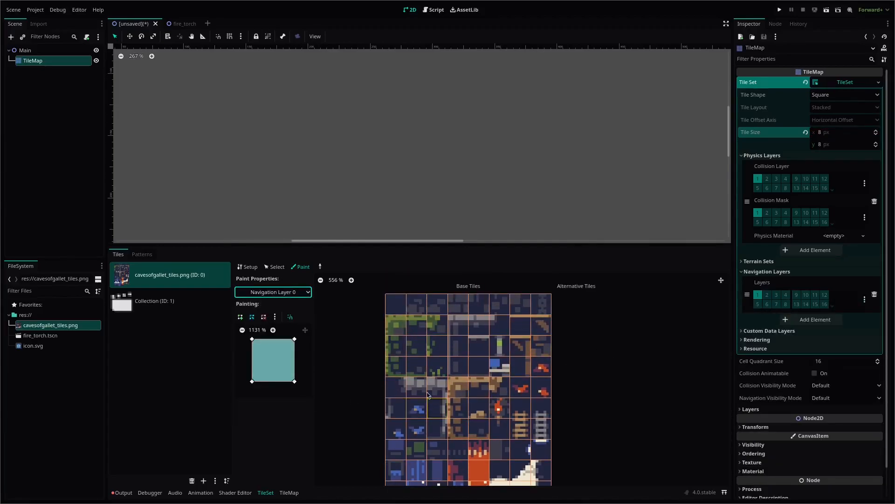
# Paint the navigation polygon onto the grass tiles in columns one to three of row two and columns one and two of rows three and four
pyautogui.scroll(5, 410, 373)
pyautogui.moveTo(419, 335); pyautogui.dragTo(423, 389, button='middle')
pyautogui.moveTo(408, 353)
pyautogui.mouseDown()
pyautogui.moveTo(466, 354)
pyautogui.moveTo(400, 387)
pyautogui.moveTo(400, 420)
pyautogui.moveTo(426, 412)
pyautogui.moveTo(432, 388)
pyautogui.mouseUp()
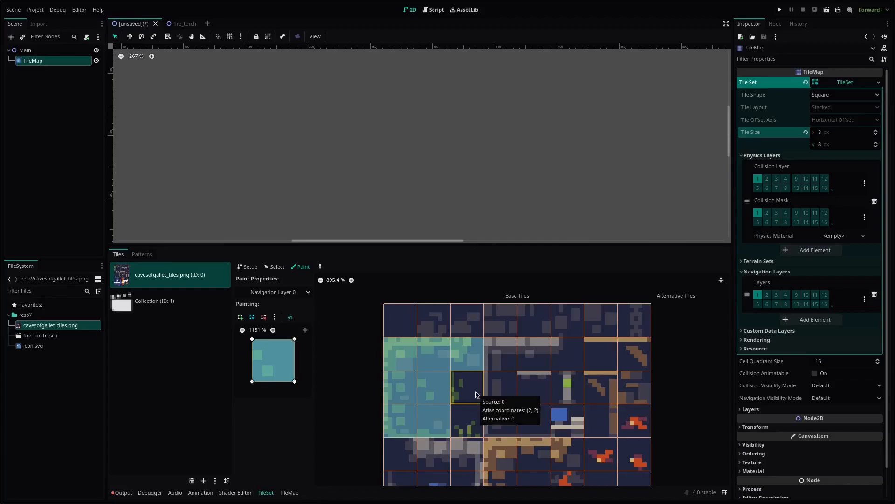
# Paint the navigation polygon onto the atlas's bottom-row tiles in columns one, two, four and five
pyautogui.scroll(-4, 471, 401)
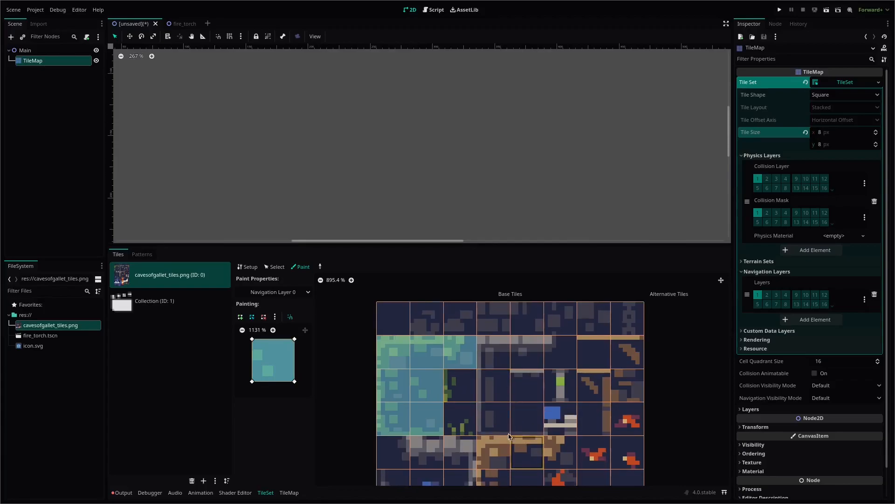
pyautogui.hscroll(2, 462, 415)
pyautogui.scroll(-4, 457, 425)
pyautogui.hscroll(-2, 457, 424)
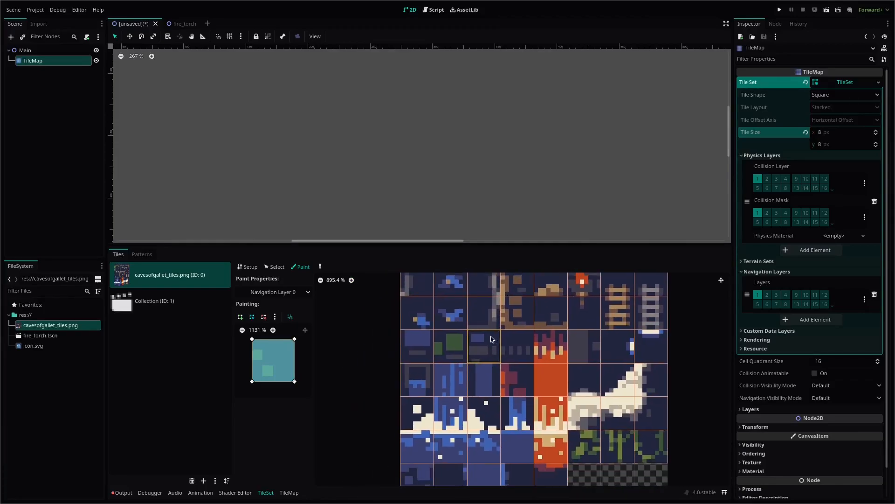
pyautogui.scroll(-3, 457, 424)
pyautogui.hscroll(-1, 457, 424)
pyautogui.click(424, 450)
pyautogui.click(456, 447)
pyautogui.click(523, 447)
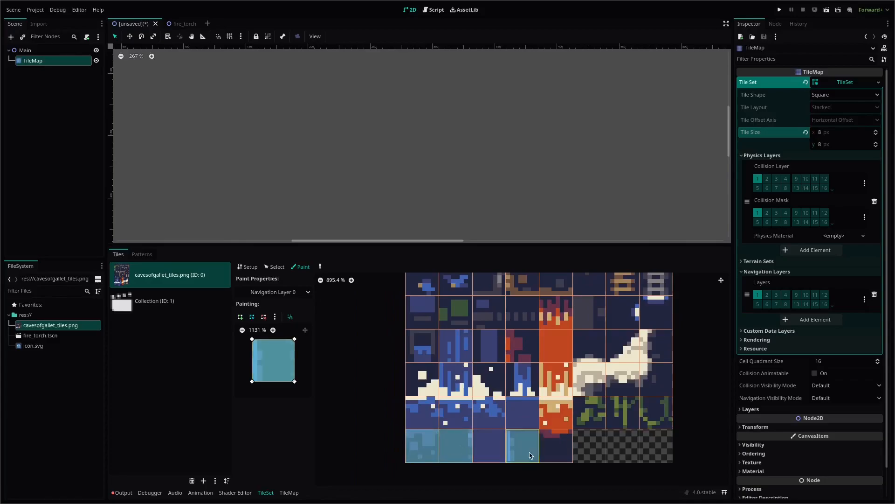
pyautogui.click(556, 447)
# Paint the navigation polygon onto the wooden platform tiles in columns seven and eight of row two and column seven of row three
pyautogui.scroll(10, 580, 377)
pyautogui.hscroll(5, 580, 377)
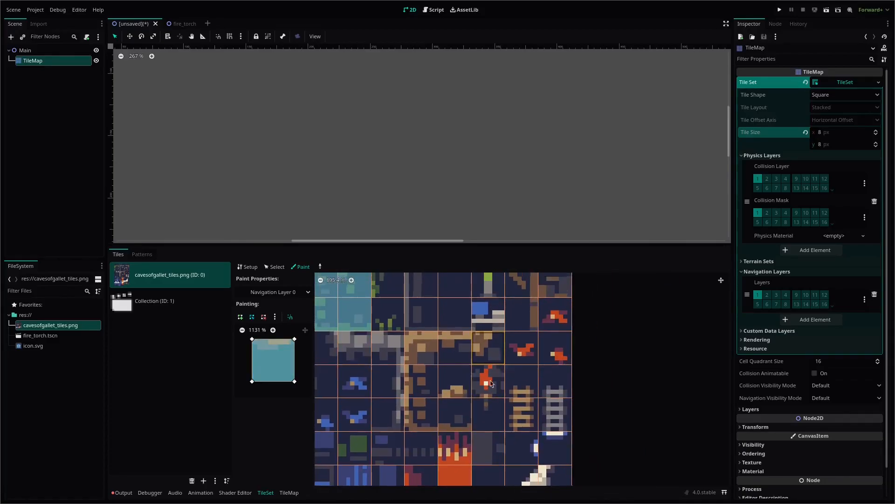
pyautogui.click(499, 341)
pyautogui.click(500, 373)
pyautogui.click(534, 340)
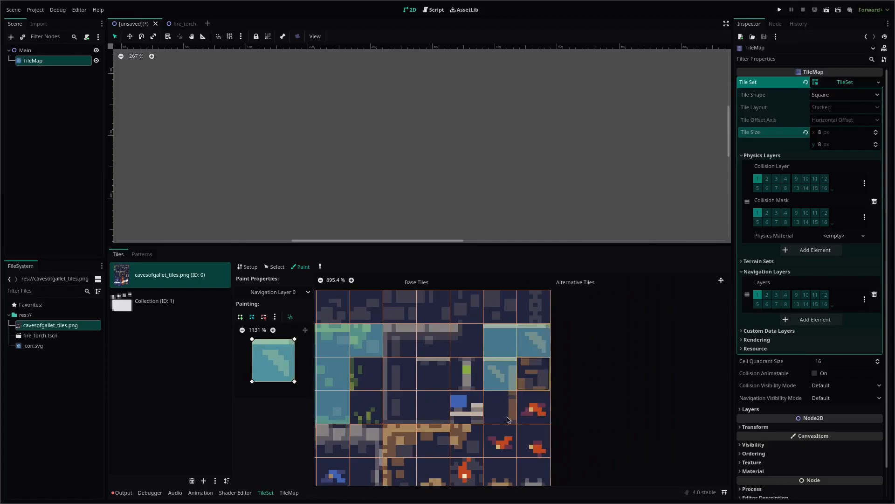
pyautogui.moveTo(415, 338); pyautogui.dragTo(476, 347, button='middle')
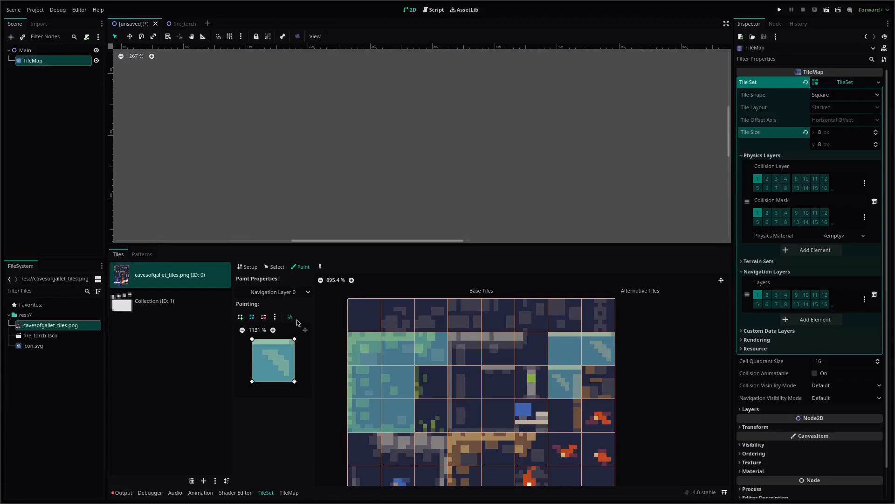
# Add a custom data layer named Grass to the TileSet and look over its available data types
pyautogui.click(750, 272)
pyautogui.click(752, 282)
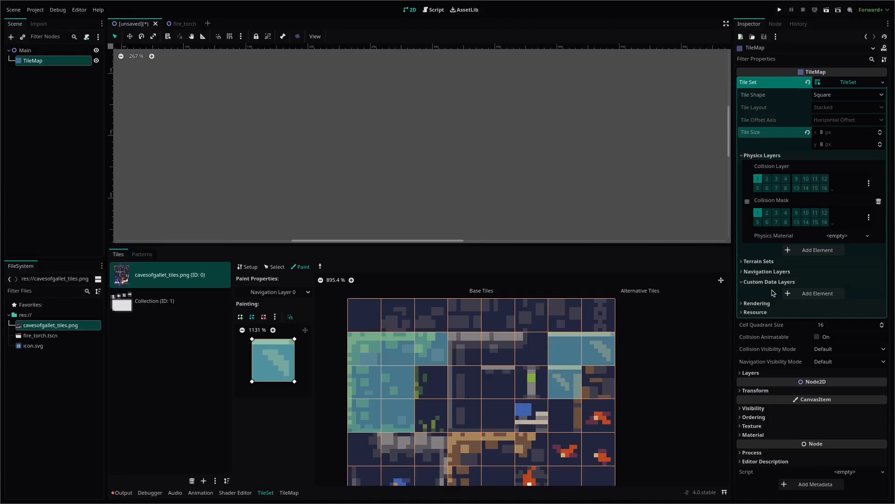
pyautogui.click(820, 294)
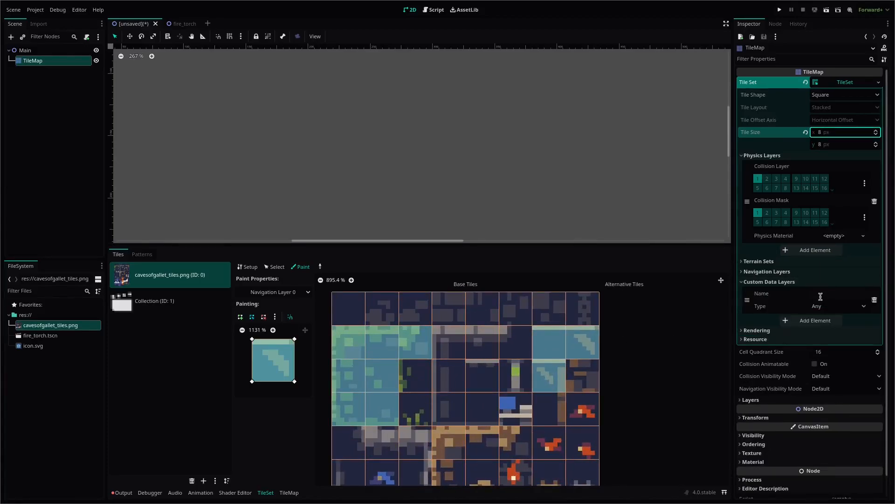
pyautogui.click(838, 294)
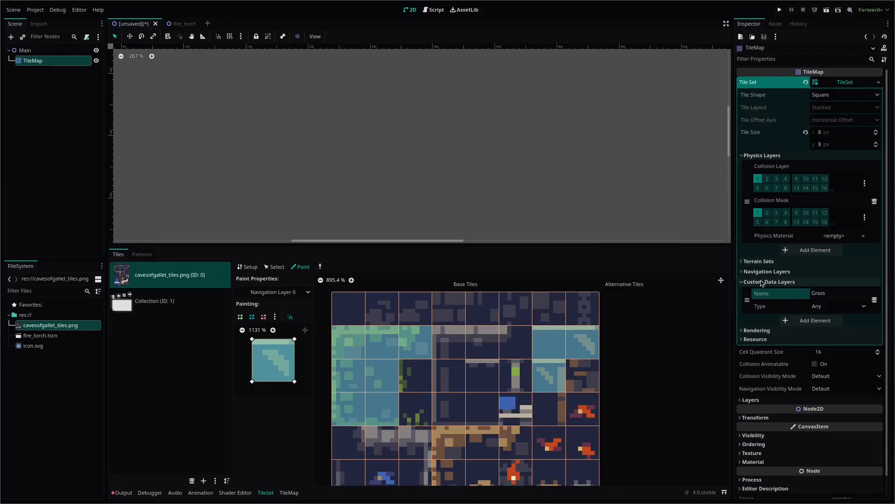
pyautogui.click(854, 307)
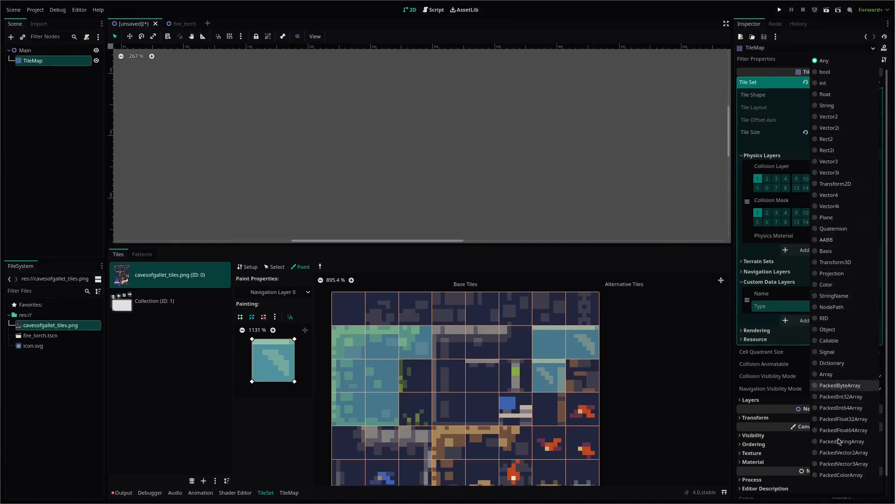
pyautogui.click(748, 310)
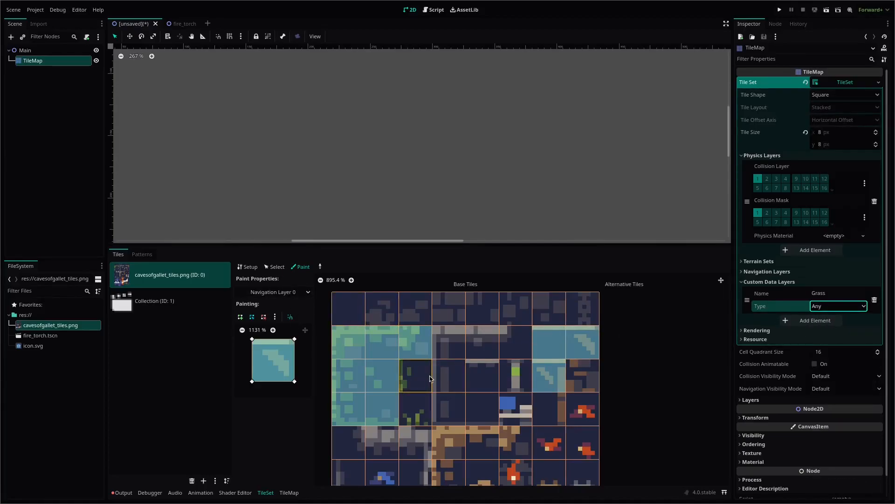
# Choose the Grass custom data layer as the property to paint on the atlas tiles
pyautogui.click(294, 270)
pyautogui.click(273, 291)
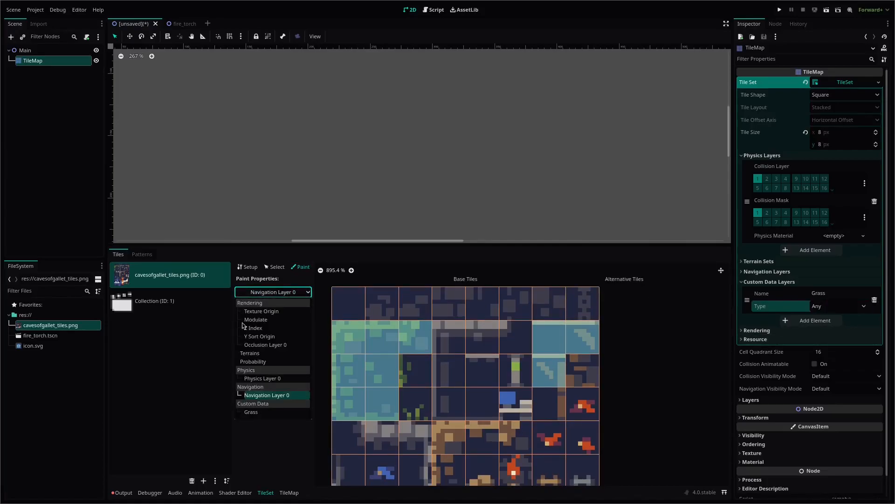
pyautogui.click(282, 291)
pyautogui.click(283, 292)
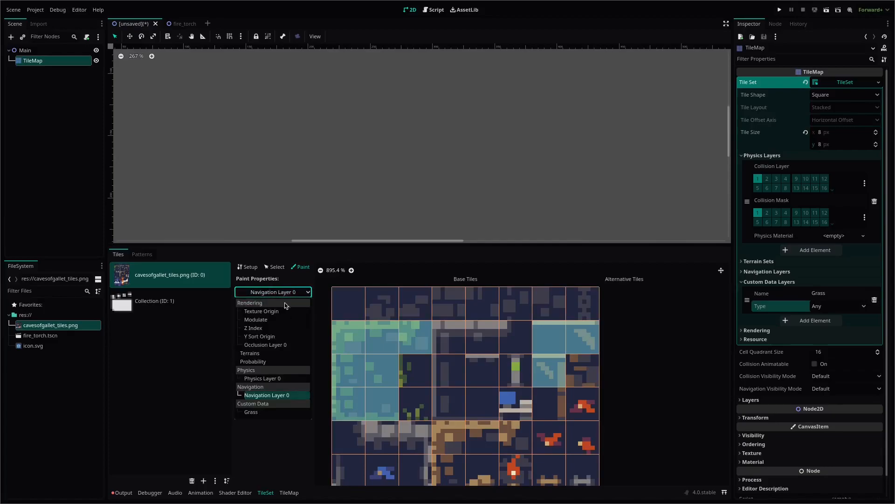
pyautogui.click(251, 412)
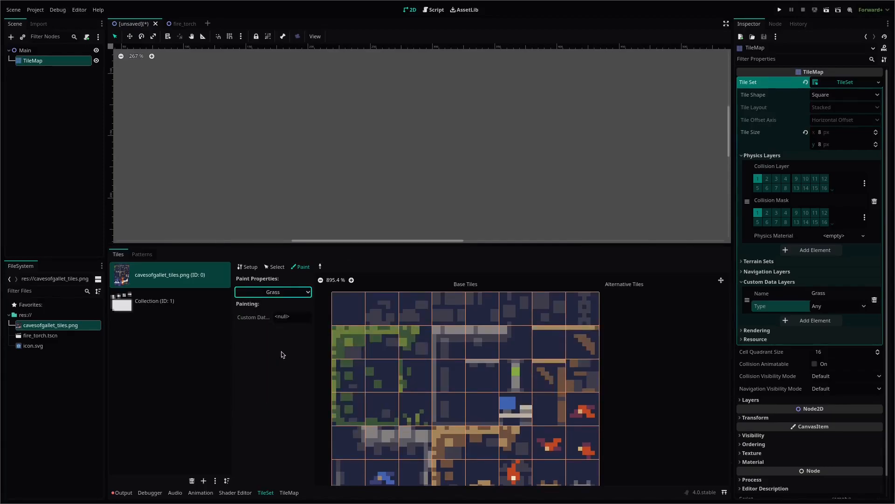
pyautogui.click(293, 322)
pyautogui.click(345, 347)
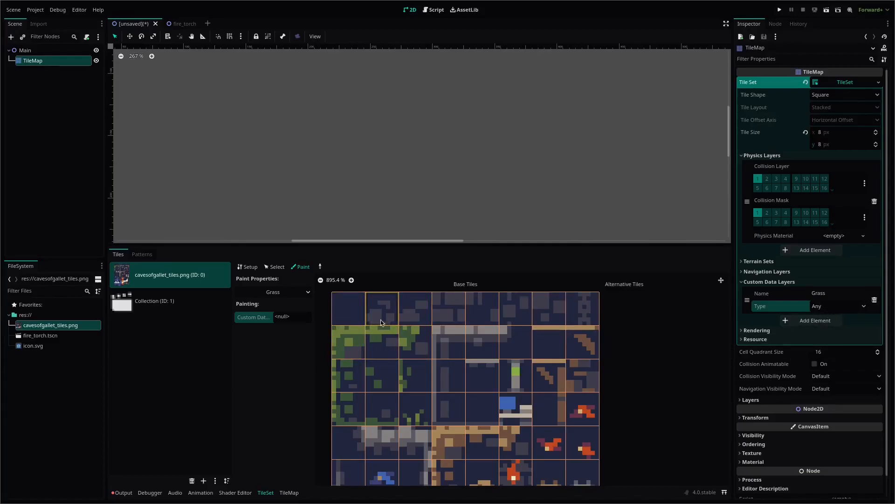
pyautogui.click(297, 293)
pyautogui.click(254, 412)
# Set the Grass custom data layer's type to Object
pyautogui.click(839, 306)
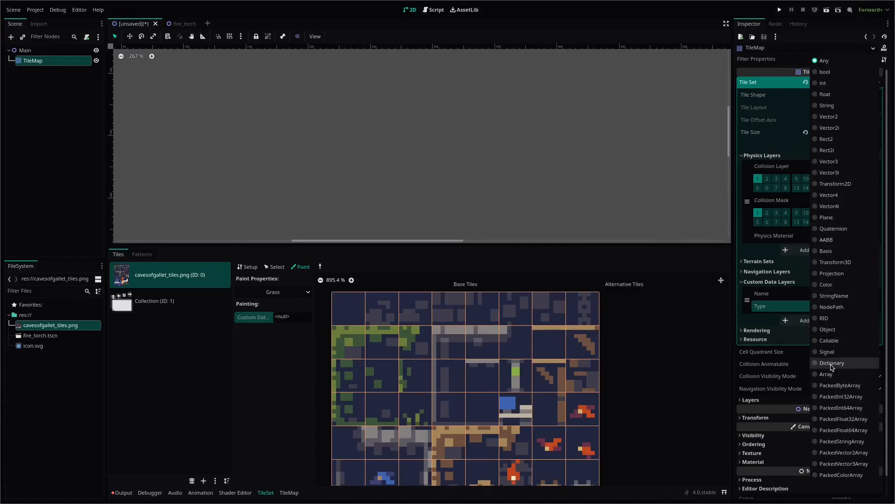
pyautogui.click(834, 333)
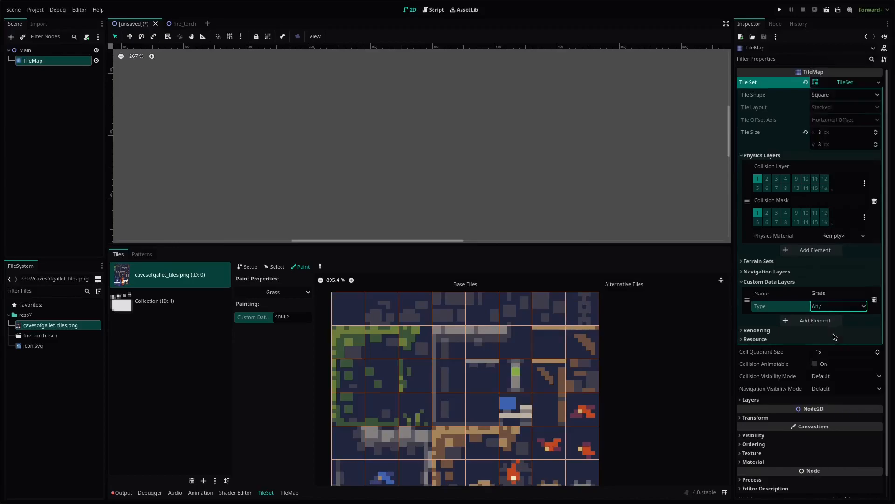
pyautogui.click(293, 322)
pyautogui.click(303, 320)
# Look through the resource types that can be created as the Grass layer's painted value, then leave the list without choosing one
pyautogui.click(308, 321)
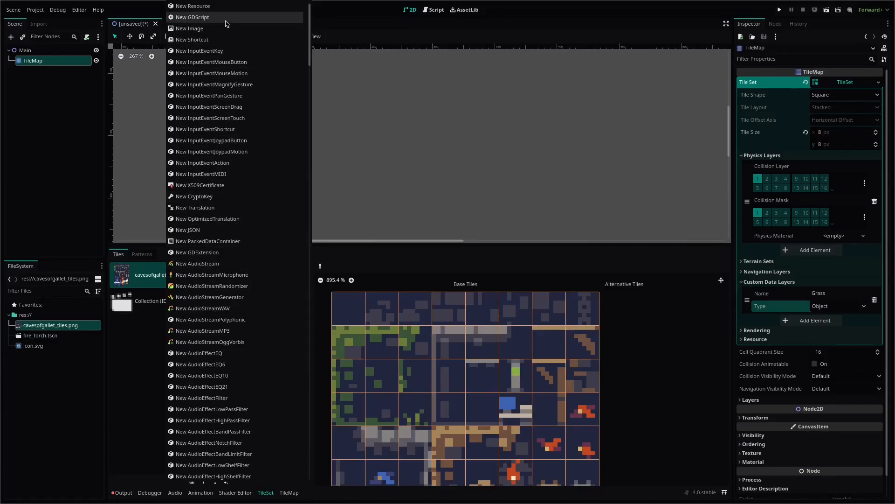
pyautogui.scroll(-2, 238, 356)
pyautogui.scroll(-10, 238, 357)
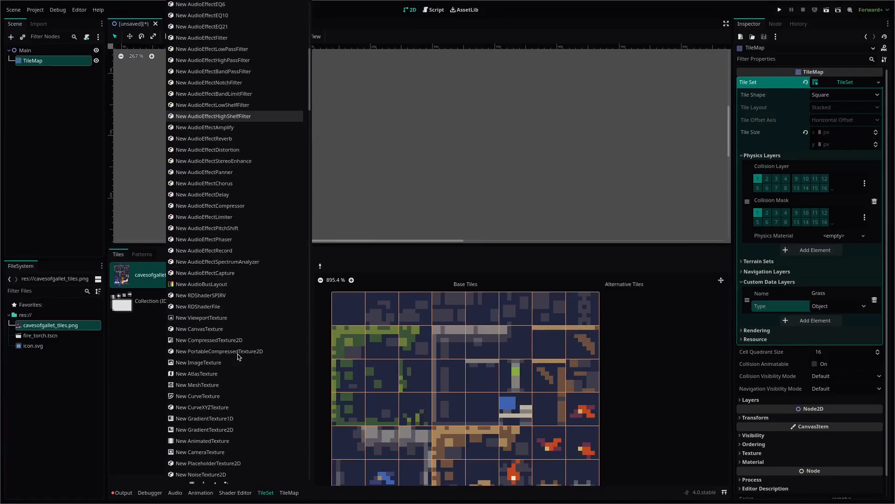
pyautogui.scroll(-15, 238, 356)
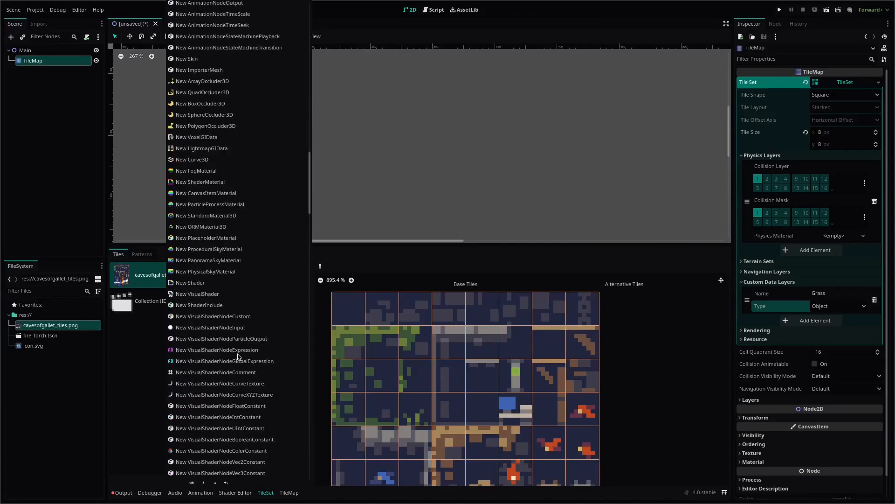
pyautogui.scroll(-15, 237, 355)
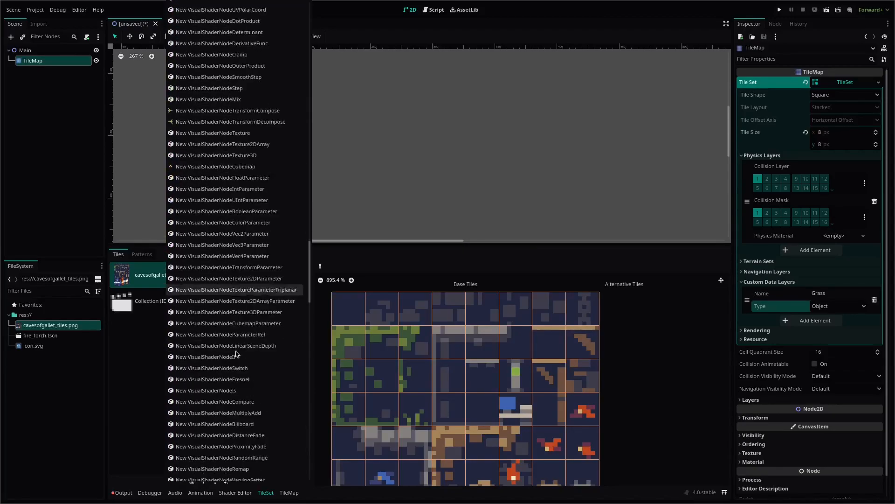
pyautogui.scroll(-5, 236, 349)
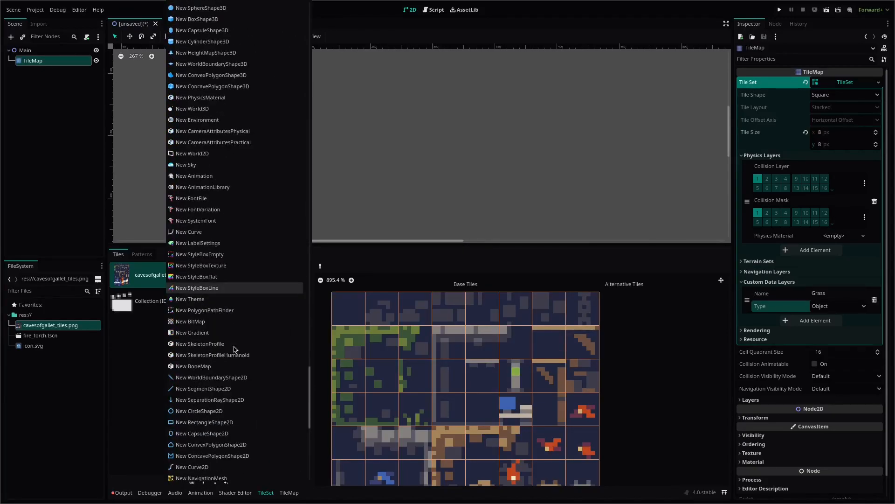
pyautogui.scroll(-15, 235, 350)
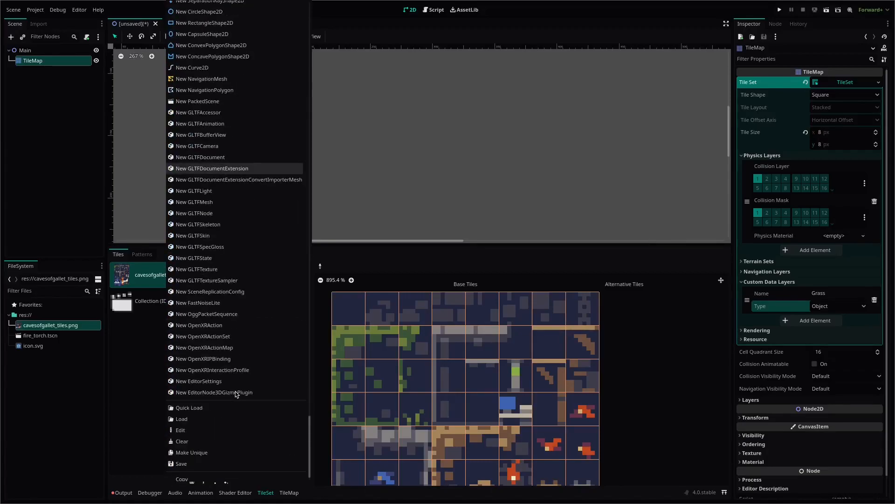
pyautogui.scroll(15, 236, 389)
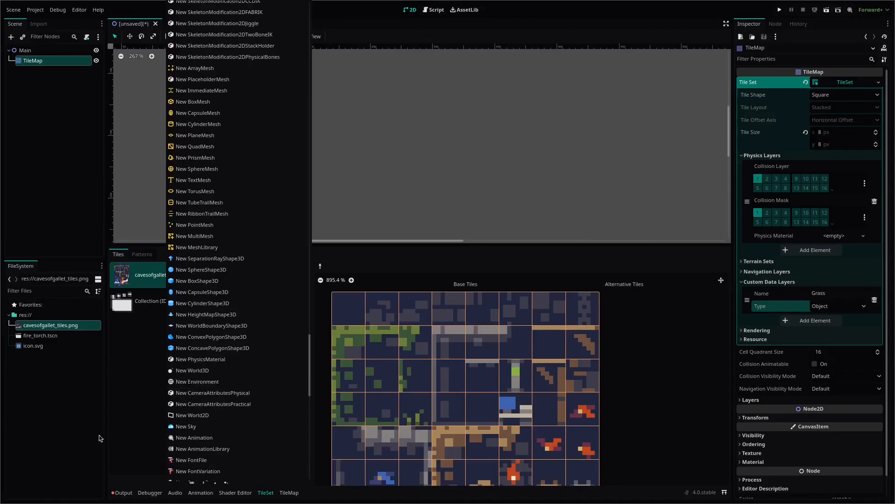
pyautogui.click(134, 406)
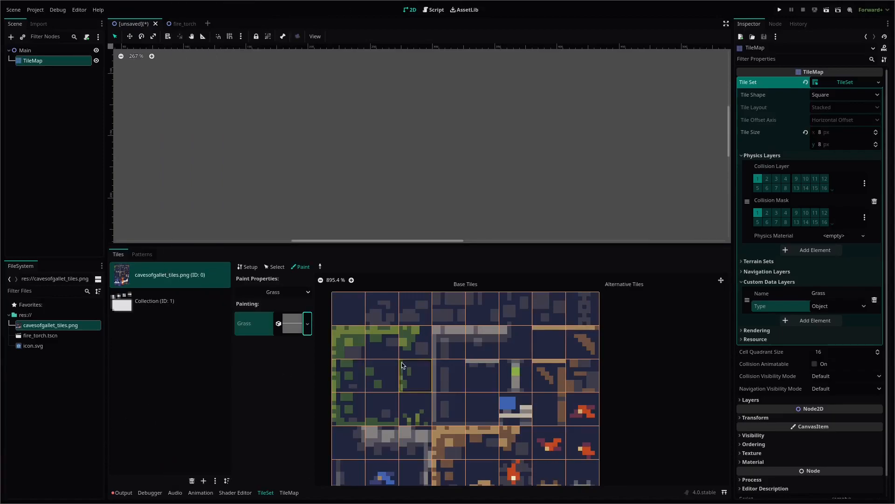
pyautogui.click(863, 306)
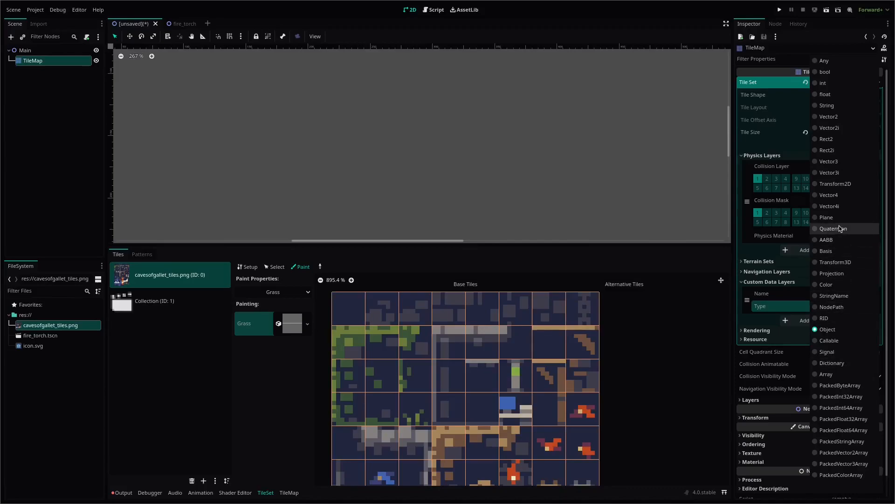
pyautogui.click(304, 394)
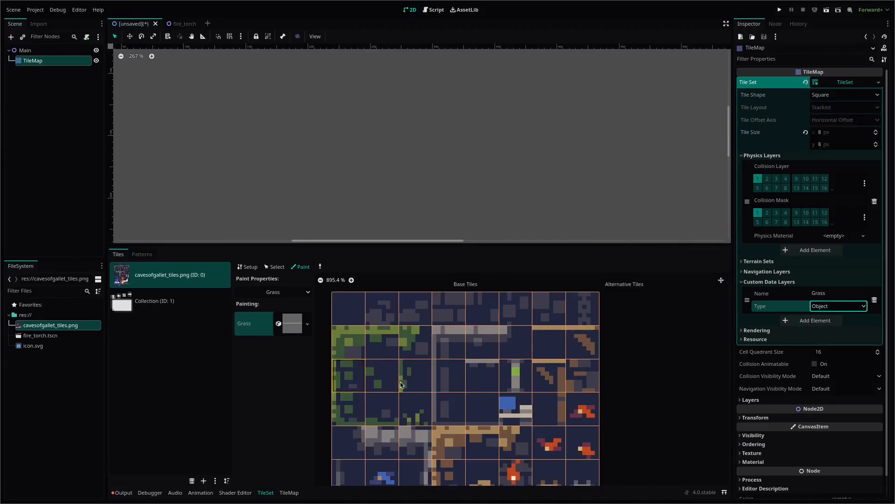
pyautogui.moveTo(356, 354); pyautogui.dragTo(354, 354, button='middle')
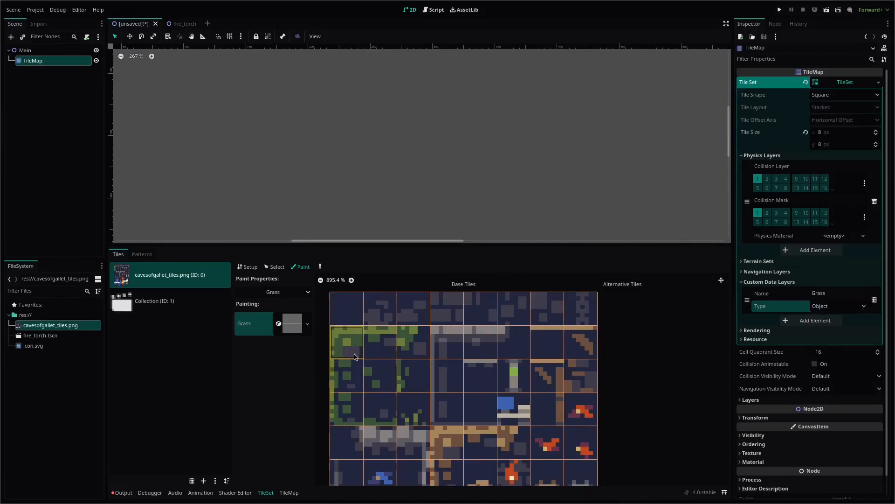
pyautogui.moveTo(433, 346); pyautogui.dragTo(470, 342, button='middle')
pyautogui.scroll(3, 463, 368)
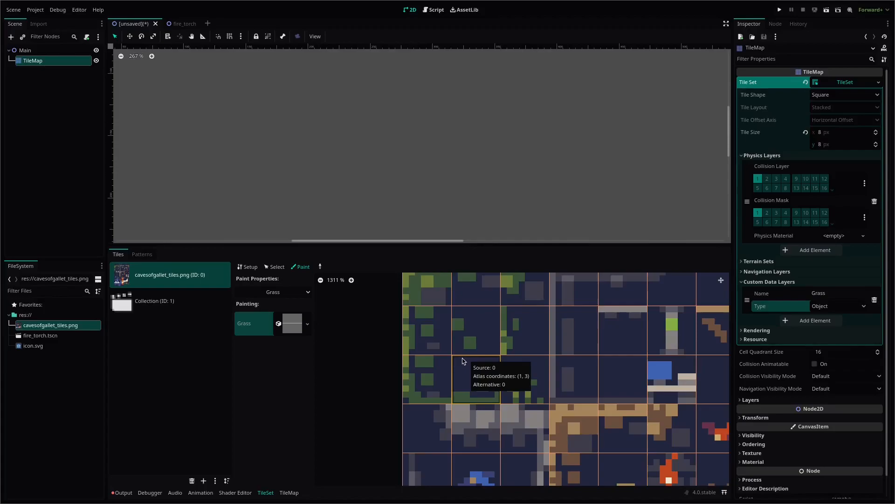
# Try to enlarge the grass tile at atlas coordinates (0, 1) to a size in atlas of 2 × 2
pyautogui.click(274, 267)
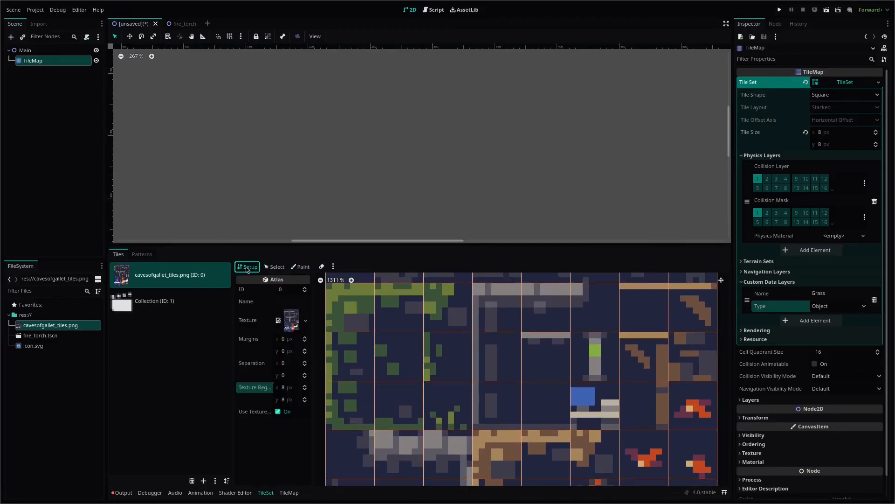
pyautogui.scroll(-2, 499, 356)
pyautogui.click(406, 327)
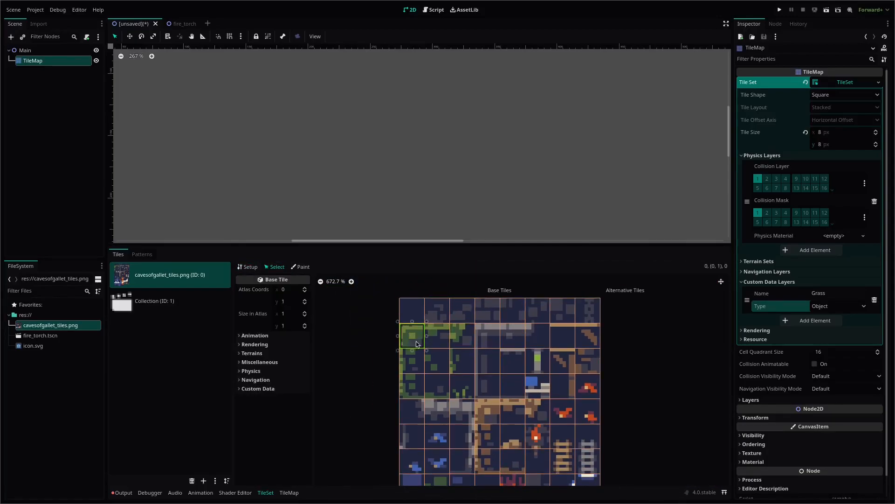
pyautogui.scroll(3, 410, 329)
pyautogui.scroll(2, 438, 398)
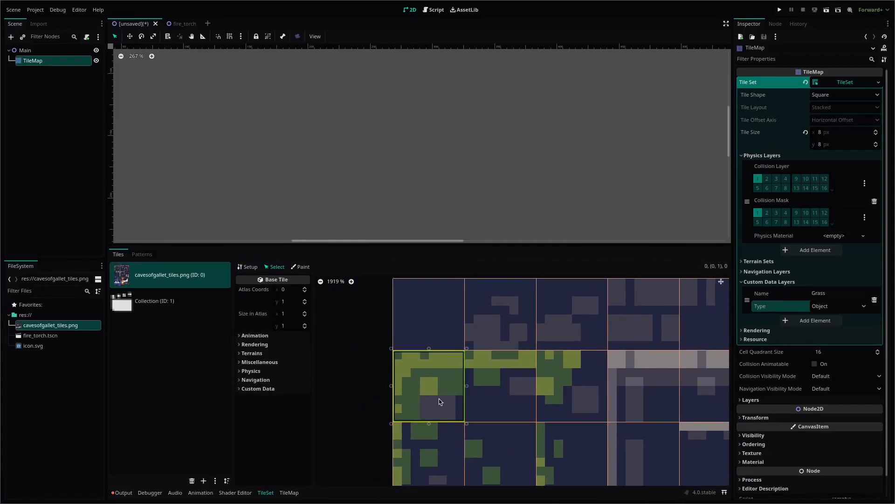
pyautogui.click(294, 317)
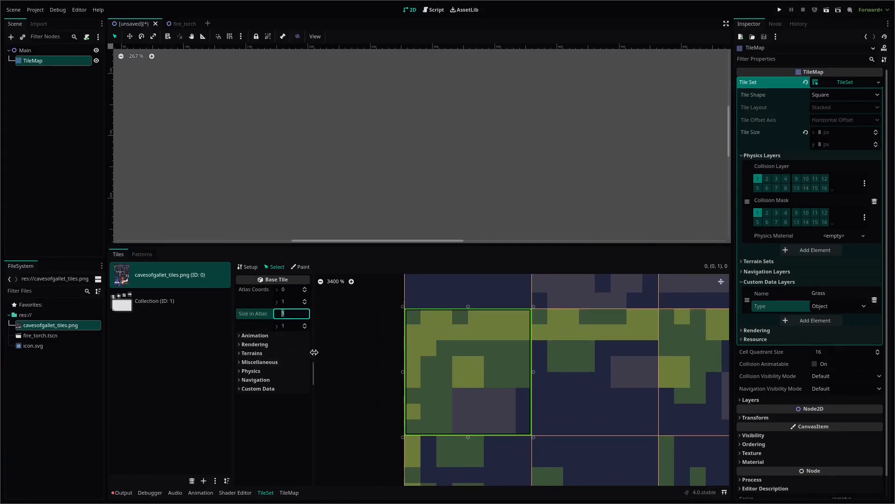
pyautogui.write('2')
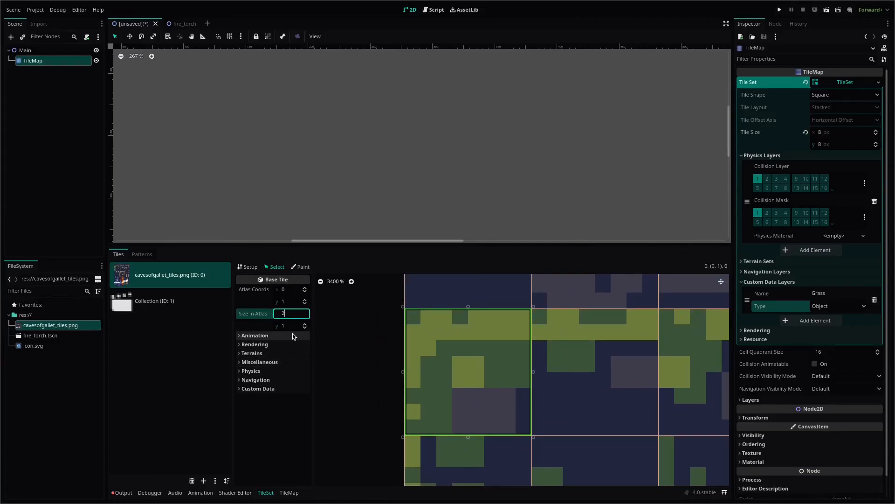
pyautogui.click(293, 335)
pyautogui.click(291, 327)
pyautogui.write('2')
pyautogui.press('Return')
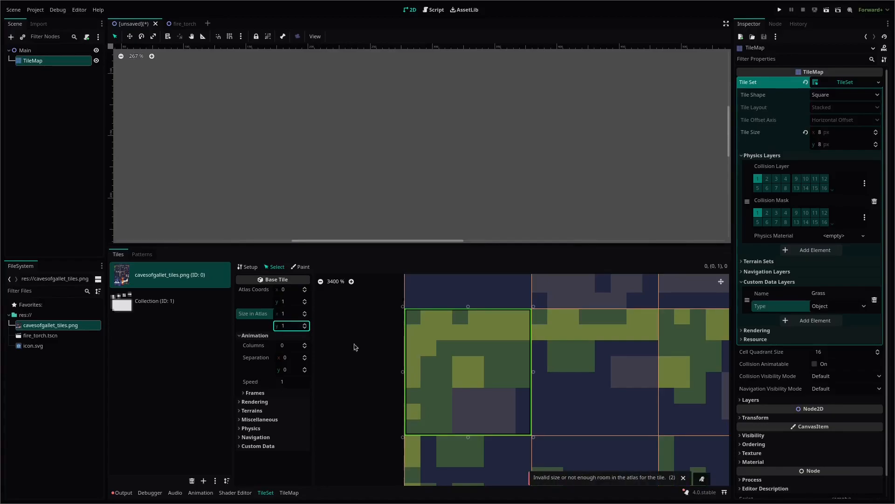
pyautogui.click(683, 479)
# Examine the selected base tile's animation properties, including its frames, and look over the atlas artwork
pyautogui.scroll(3, 619, 435)
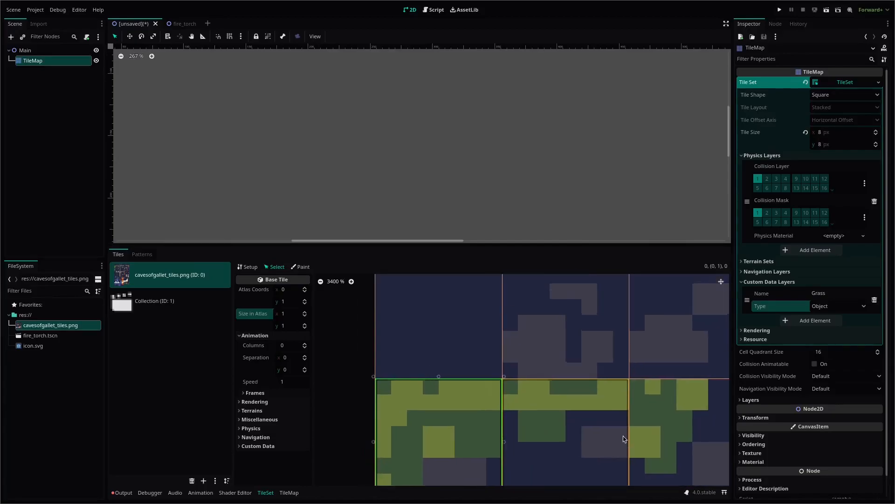
pyautogui.moveTo(560, 400); pyautogui.dragTo(447, 334, button='middle')
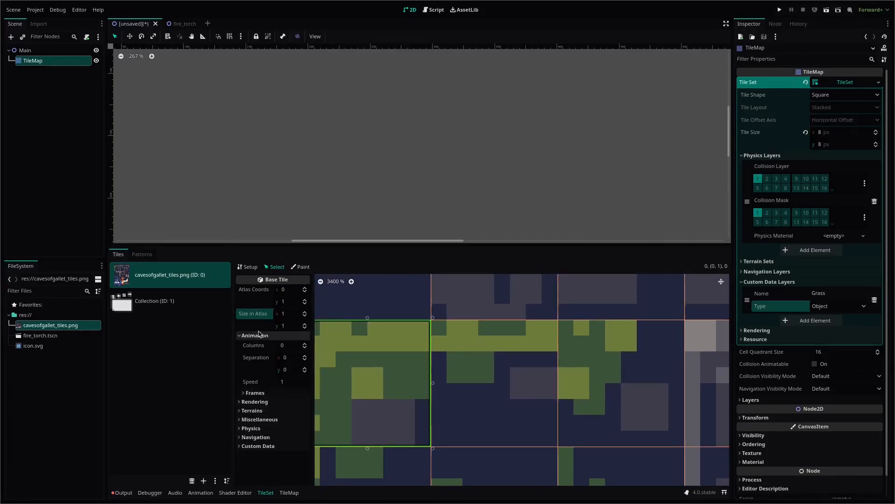
pyautogui.scroll(-2, 463, 372)
pyautogui.scroll(-8, 462, 373)
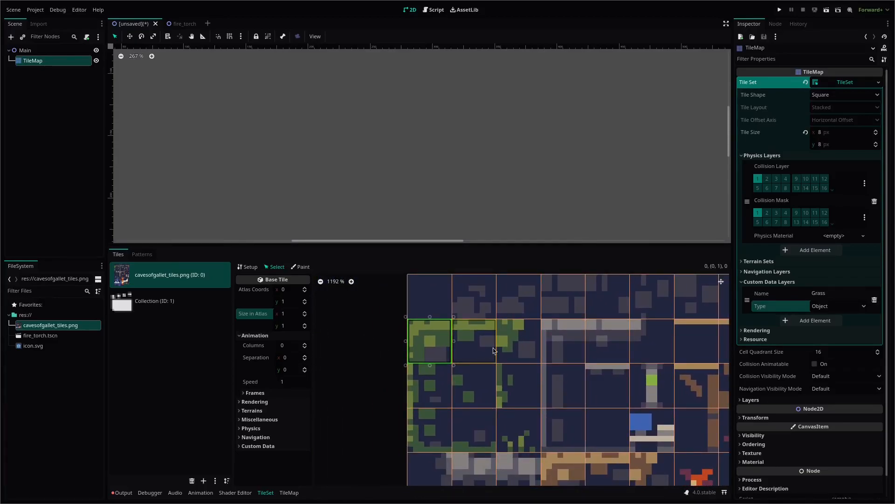
pyautogui.scroll(-7, 560, 447)
pyautogui.moveTo(628, 443); pyautogui.dragTo(611, 284, button='middle')
pyautogui.moveTo(595, 388); pyautogui.dragTo(582, 345, button='middle')
pyautogui.scroll(9, 526, 399)
pyautogui.moveTo(521, 347); pyautogui.dragTo(454, 455, button='middle')
pyautogui.scroll(-4, 469, 425)
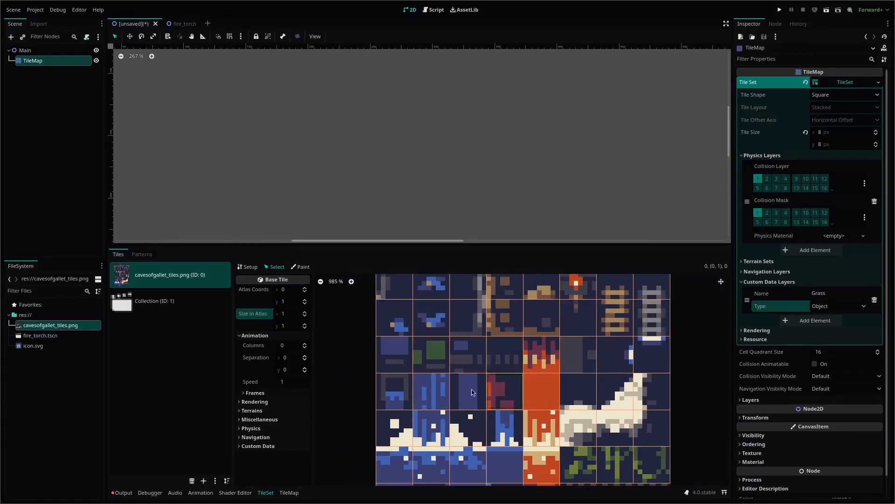
pyautogui.click(280, 394)
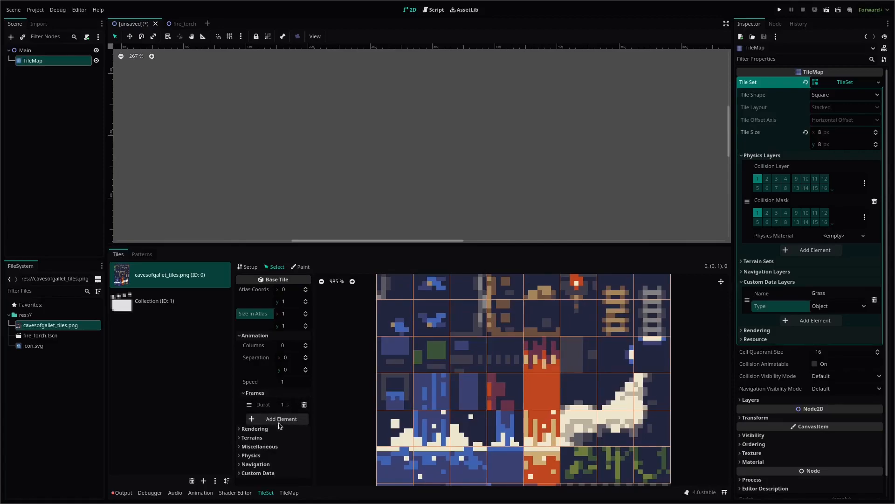
pyautogui.moveTo(382, 354); pyautogui.dragTo(436, 441, button='middle')
# Select the base tile at atlas coordinates (0, 4) and look through its property groups, including the miscellaneous probability setting
pyautogui.click(444, 330)
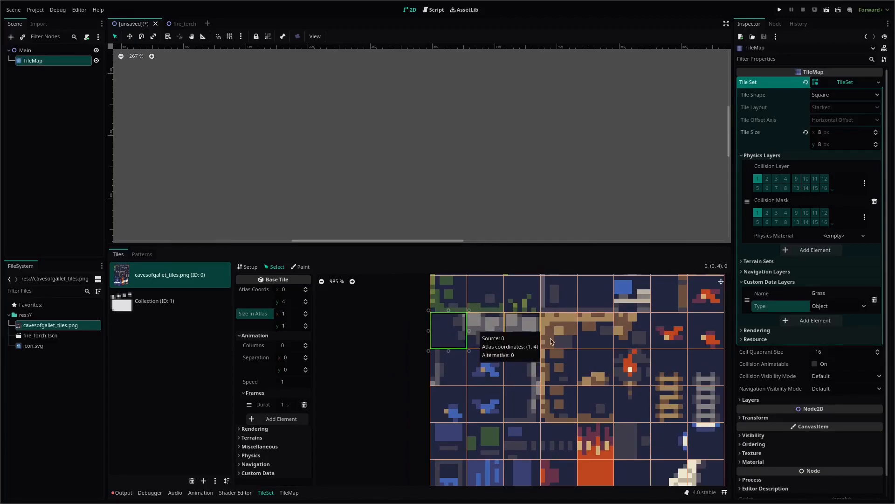
pyautogui.click(260, 335)
pyautogui.click(276, 345)
pyautogui.click(274, 344)
pyautogui.click(269, 362)
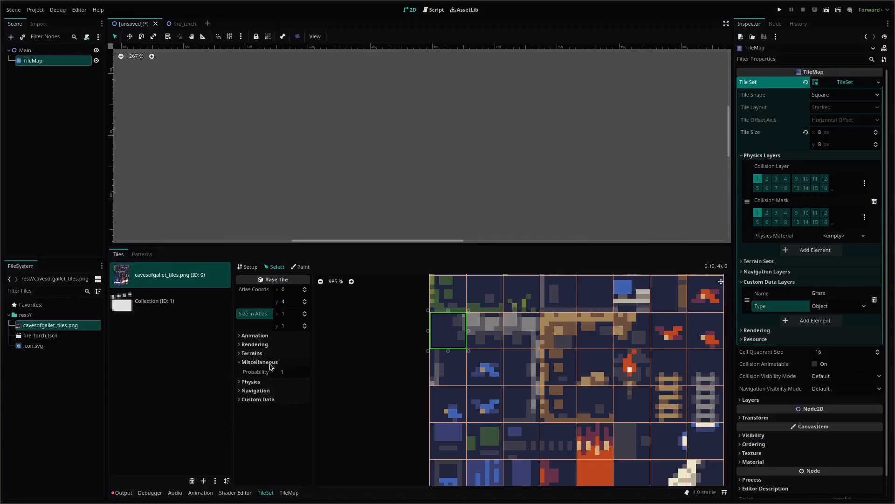
pyautogui.scroll(5, 436, 341)
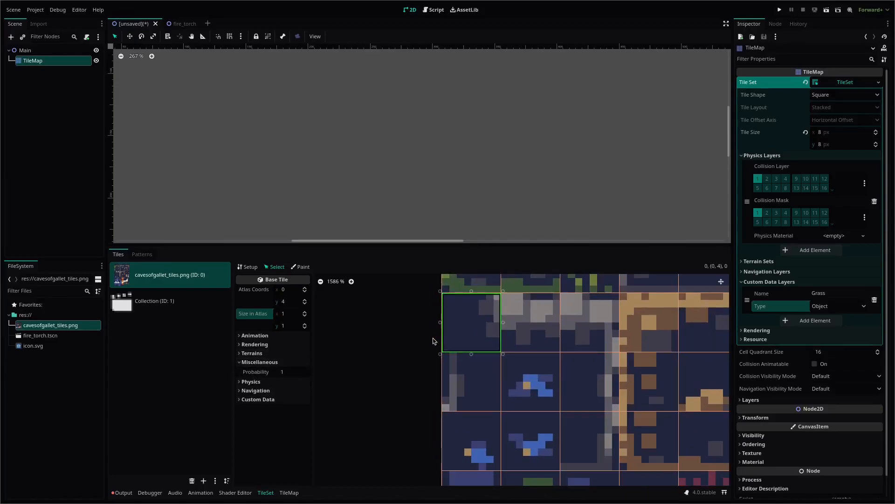
# Create an alternative tile from the base tile at atlas coordinates (0, 4) and view its rendering properties
pyautogui.click(305, 268)
pyautogui.click(275, 267)
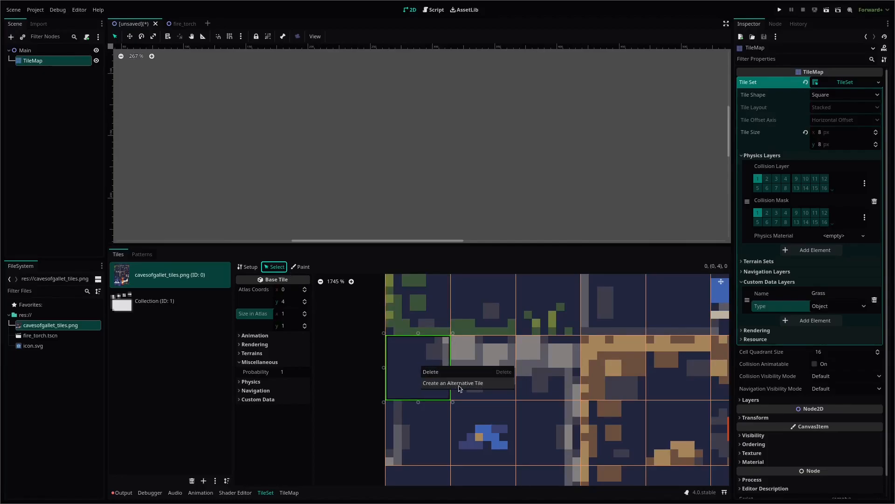
pyautogui.click(488, 389)
pyautogui.scroll(-4, 521, 370)
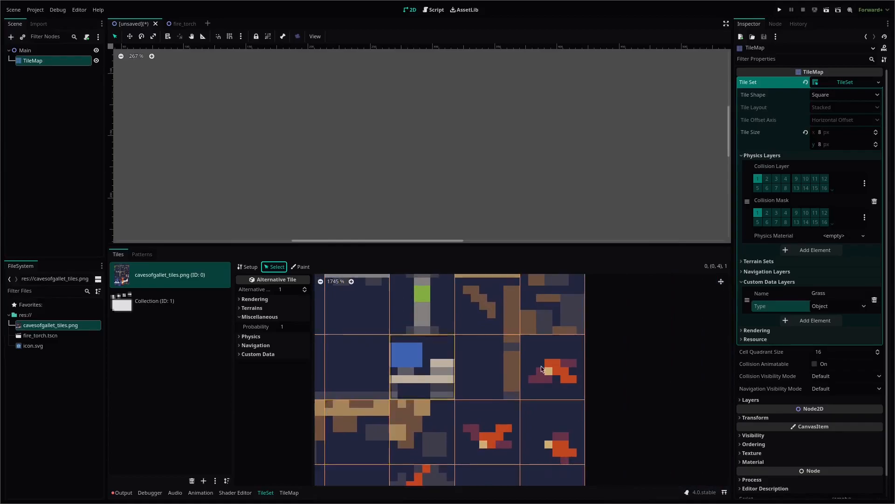
pyautogui.scroll(4, 507, 363)
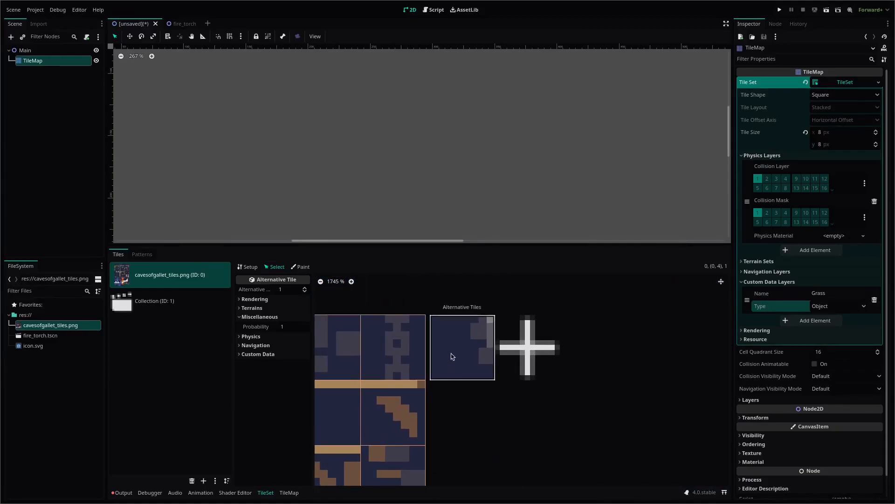
pyautogui.click(301, 299)
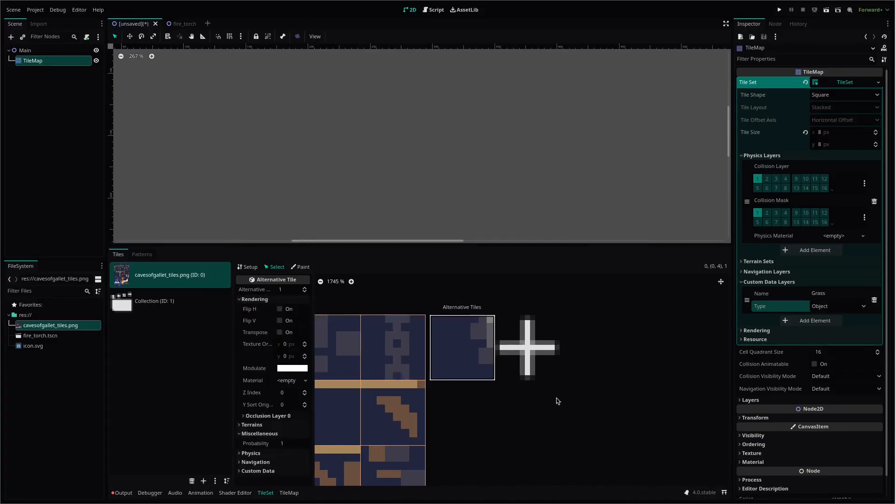
pyautogui.scroll(-4, 558, 401)
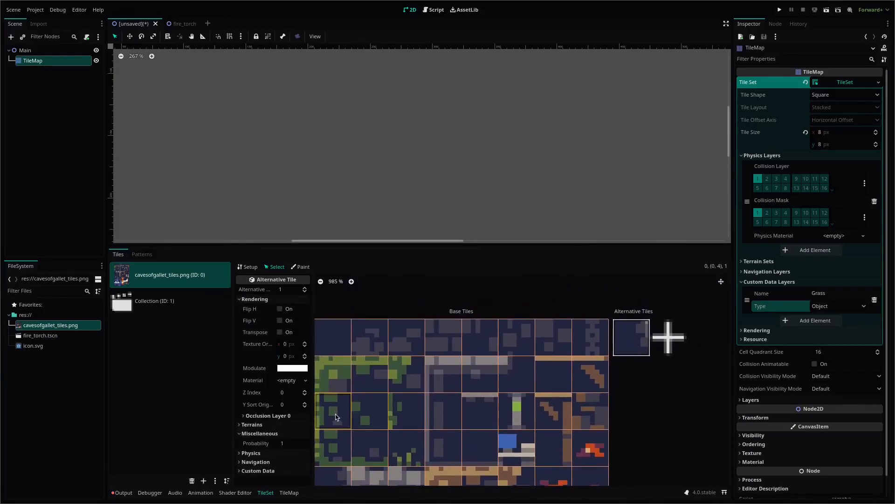
# Create an alternative tile from the grass wall tile at atlas coordinates (0, 2)
pyautogui.click(335, 414)
pyautogui.scroll(3, 539, 402)
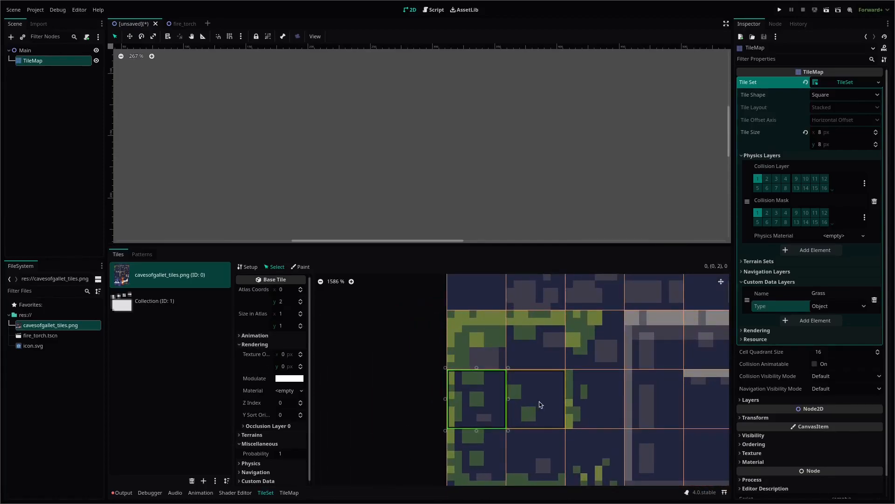
pyautogui.rightClick(488, 399)
pyautogui.click(530, 418)
pyautogui.moveTo(635, 383); pyautogui.dragTo(372, 436, button='middle')
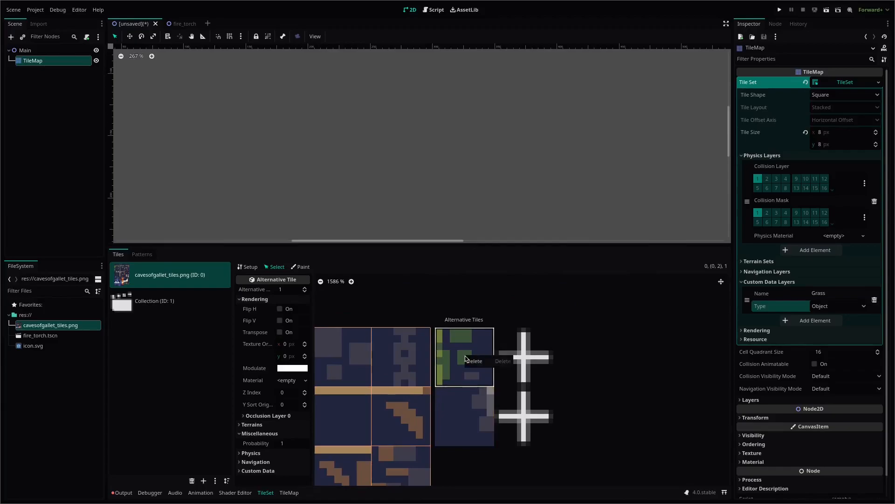
# Flip the new alternative of the grass wall tile horizontally
pyautogui.click(280, 309)
pyautogui.scroll(-3, 380, 398)
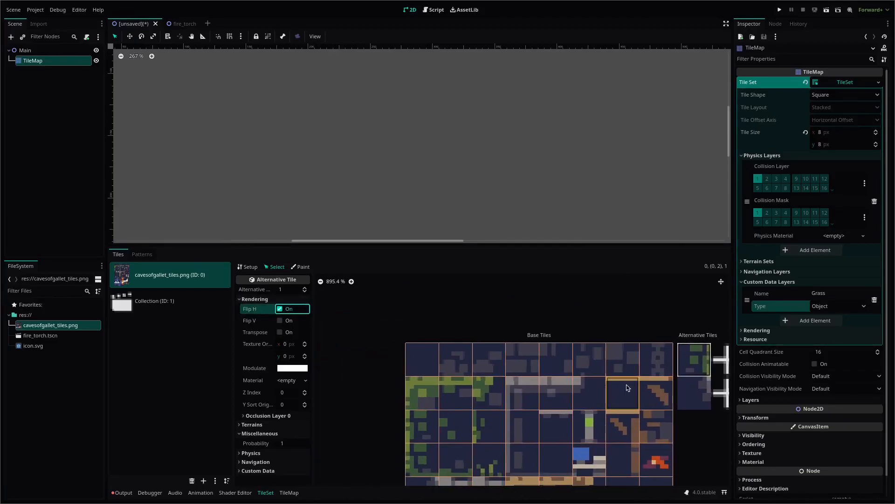
pyautogui.moveTo(629, 388); pyautogui.dragTo(592, 383, button='middle')
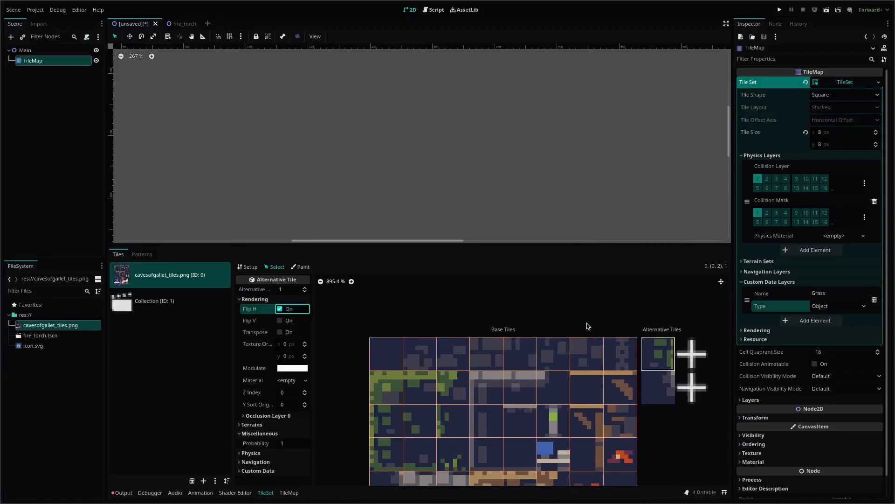
pyautogui.scroll(-2, 524, 407)
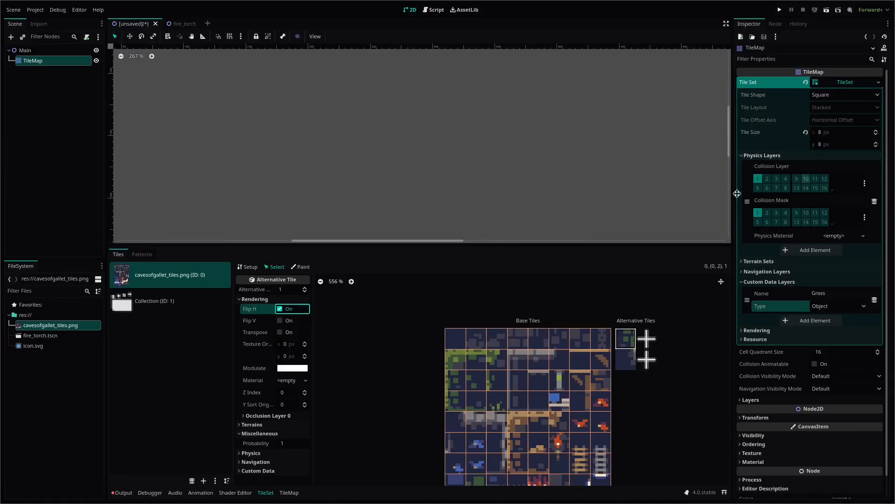
pyautogui.scroll(5, 415, 360)
pyautogui.scroll(-4, 459, 317)
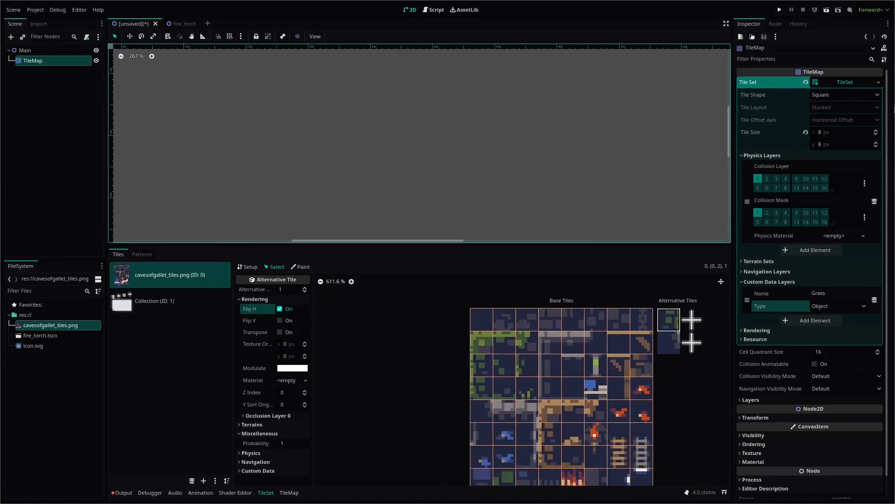
# Save the TileSet as a resource file named new_tile_set.tres in the project's root folder
pyautogui.click(879, 84)
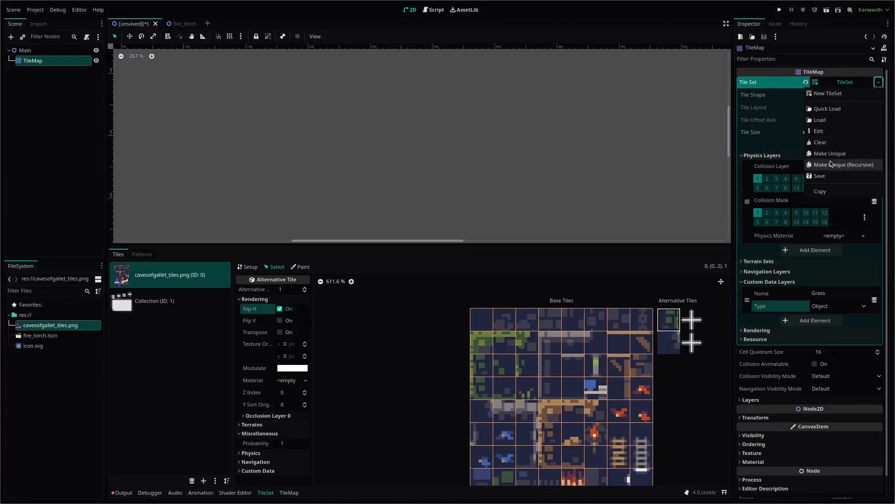
pyautogui.click(828, 176)
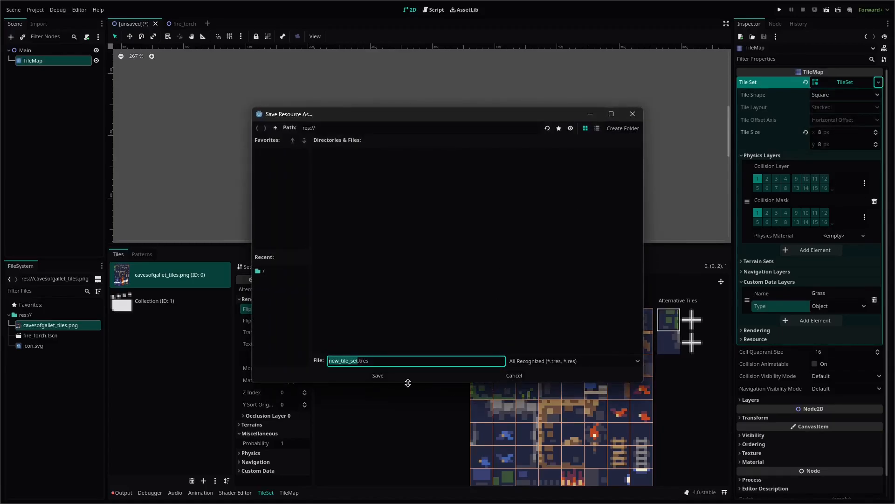
pyautogui.click(375, 376)
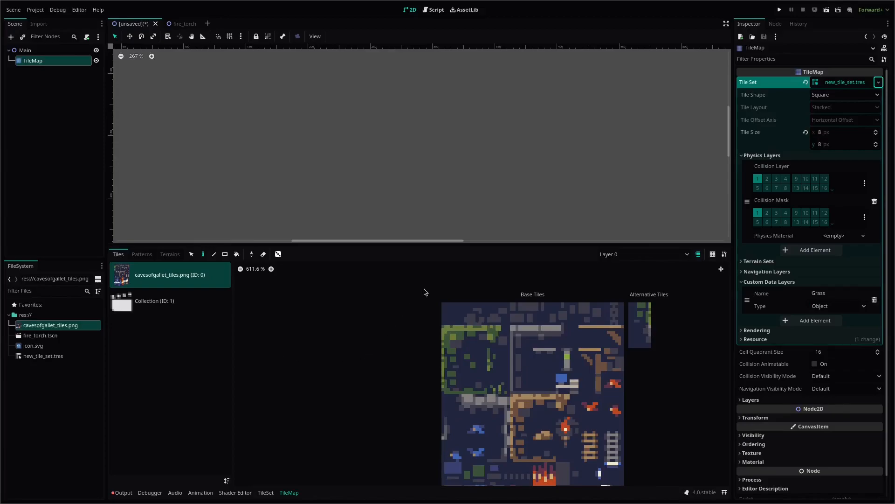
# Look over the base and alternative tiles of the cavesofgallet_tiles.png source in the TileMap painting palette
pyautogui.moveTo(373, 337); pyautogui.dragTo(319, 320, button='middle')
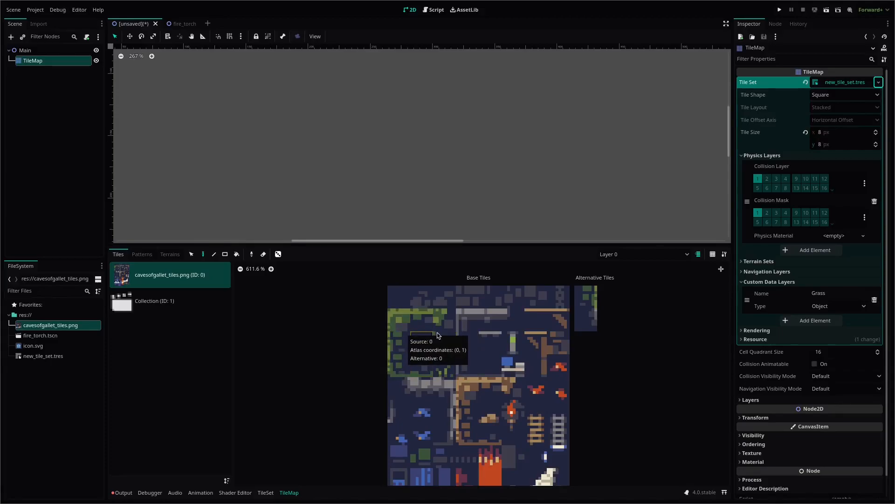
pyautogui.moveTo(465, 437); pyautogui.dragTo(429, 404, button='middle')
pyautogui.click(453, 443)
pyautogui.scroll(5, 469, 381)
pyautogui.scroll(-6, 469, 382)
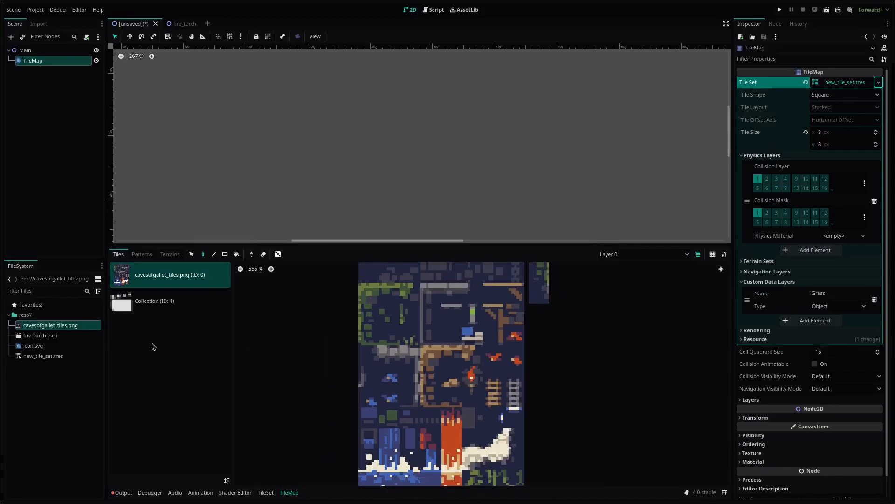
pyautogui.click(171, 278)
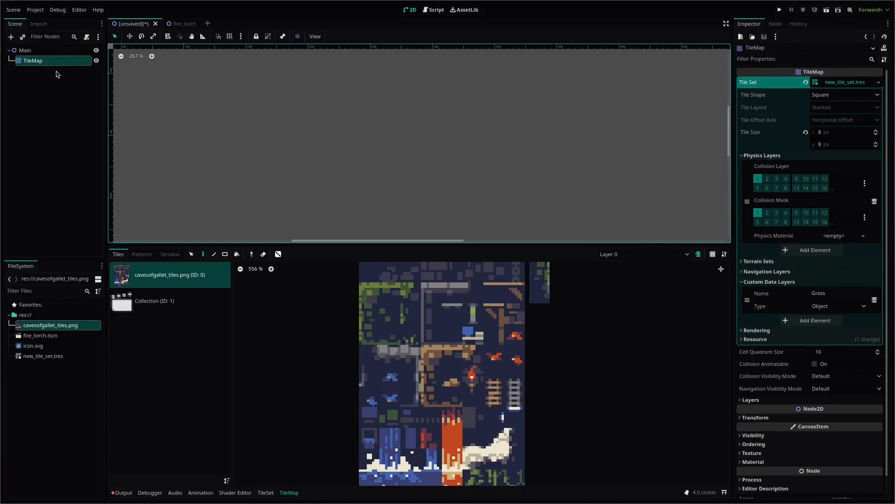
# Add a terrain set to the TileSet and set its mode to Match Corners
pyautogui.click(776, 263)
pyautogui.click(767, 155)
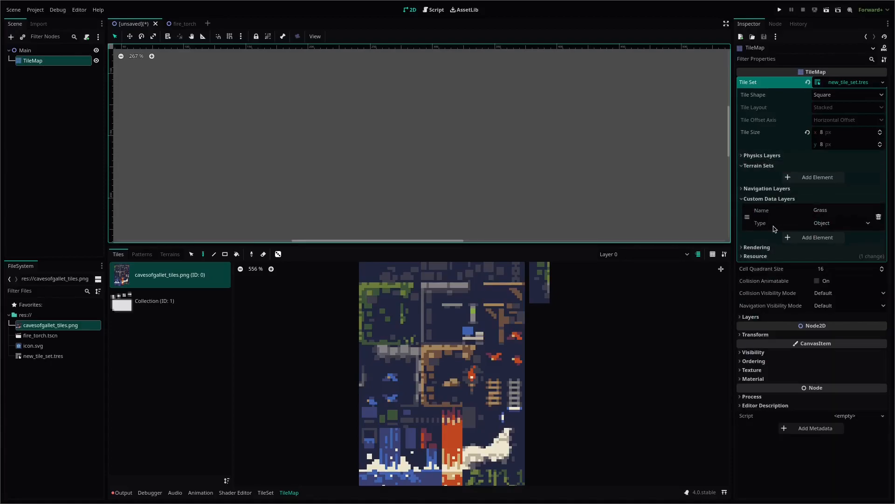
pyautogui.click(776, 200)
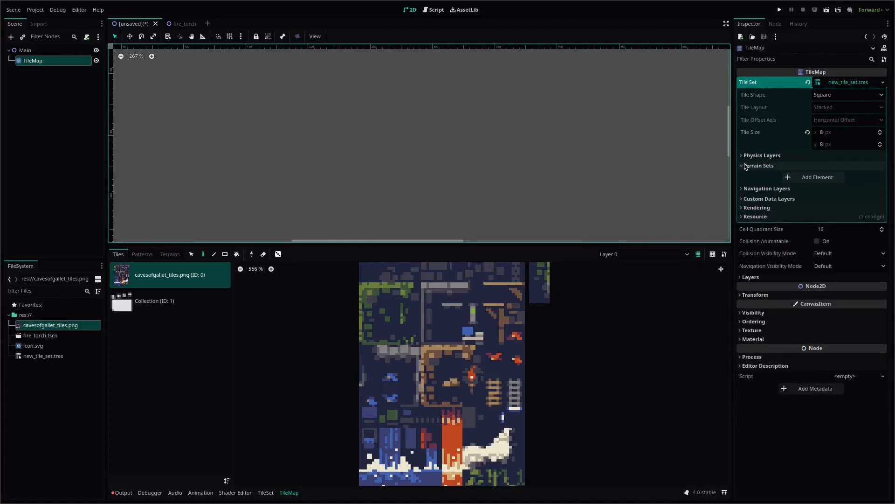
pyautogui.click(823, 177)
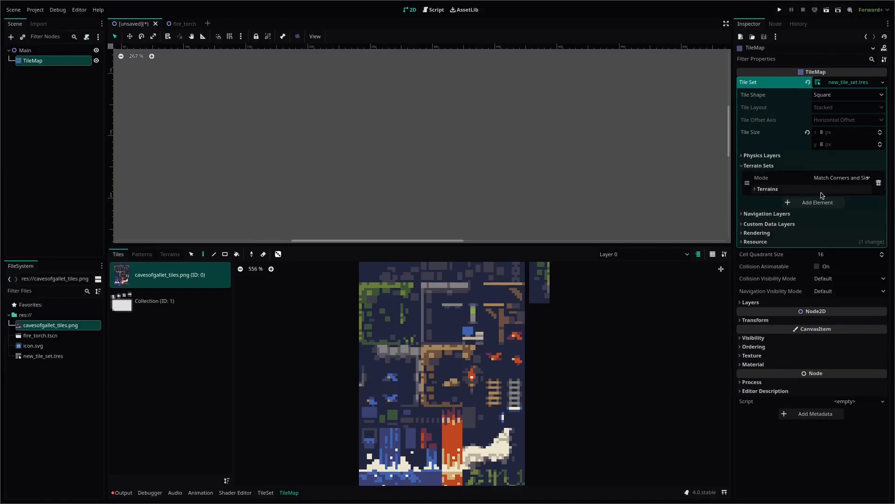
pyautogui.click(854, 180)
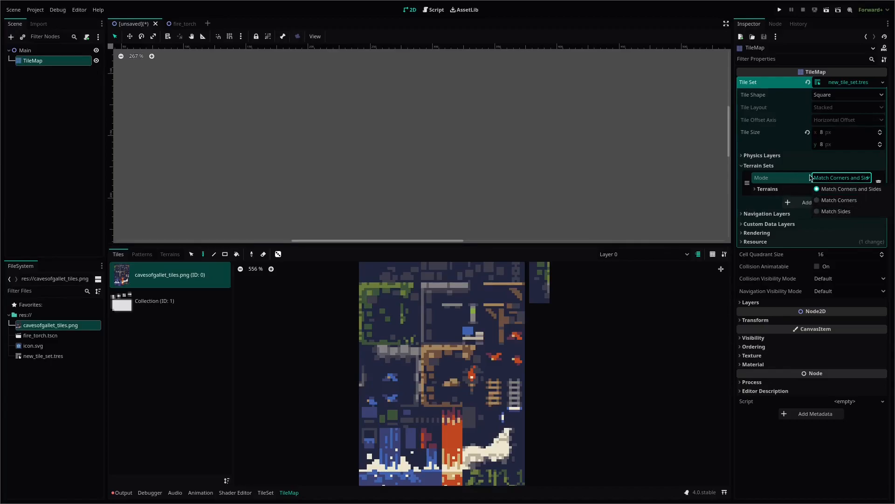
pyautogui.click(850, 202)
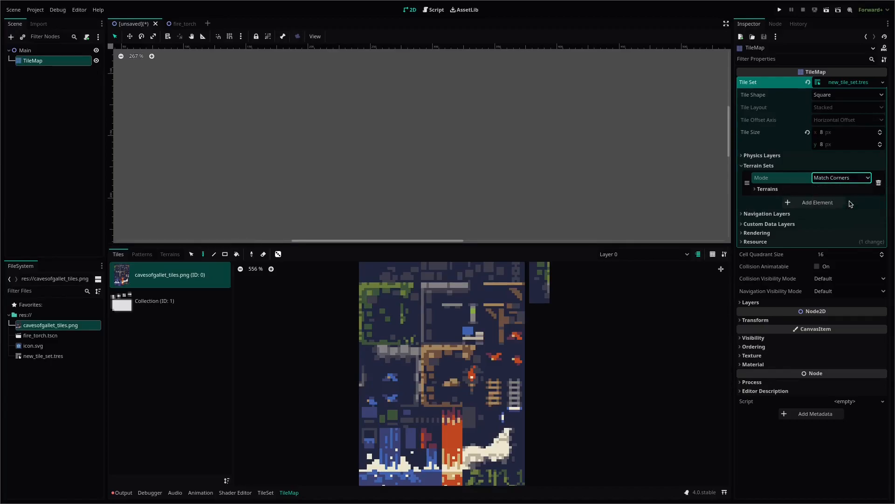
pyautogui.click(841, 179)
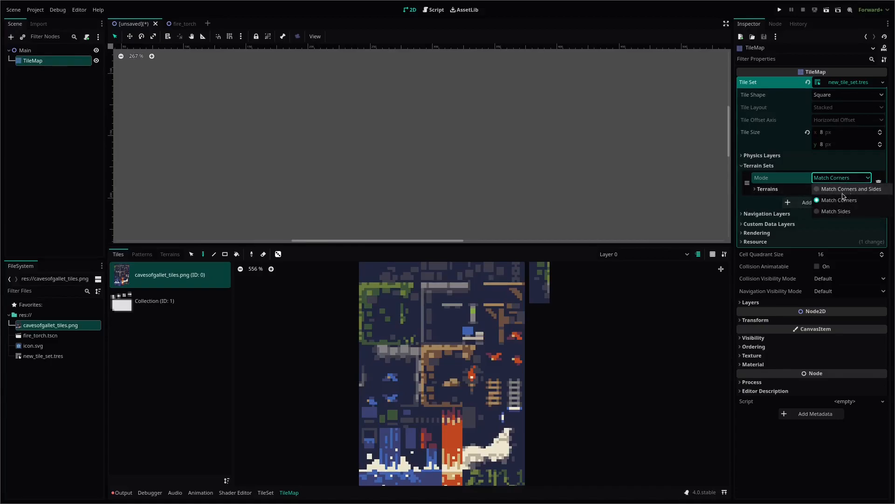
pyautogui.click(776, 187)
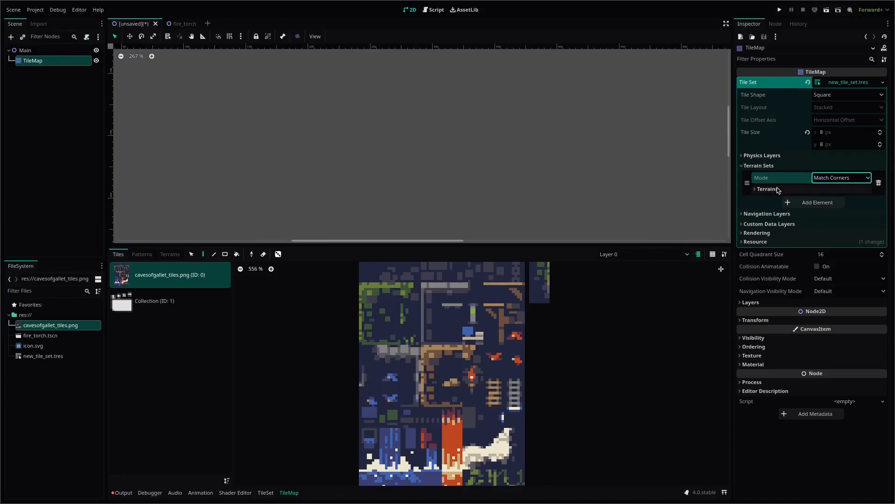
# Add a terrain named Grass to the Match Corners terrain set
pyautogui.click(779, 189)
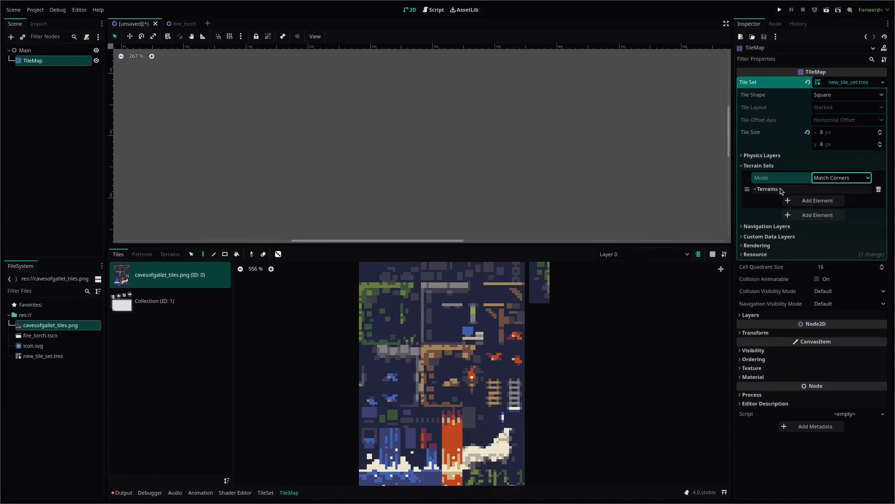
pyautogui.click(801, 202)
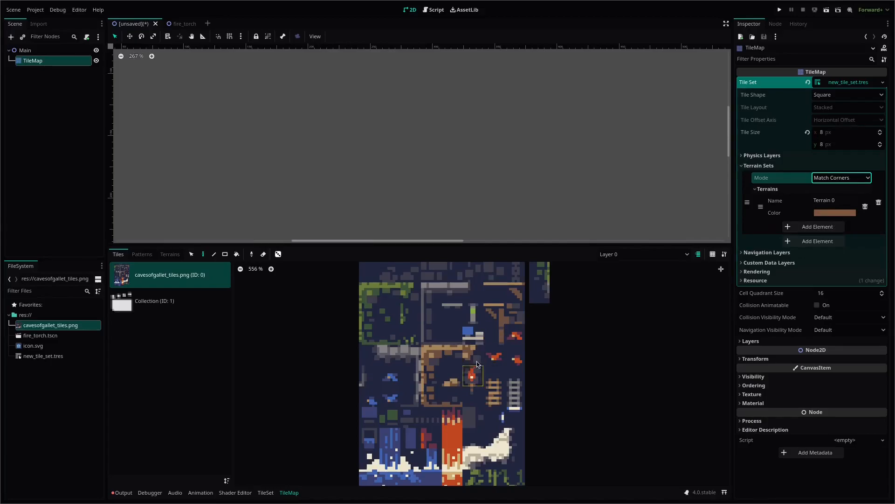
pyautogui.scroll(6, 451, 342)
pyautogui.moveTo(419, 266); pyautogui.dragTo(510, 356, button='middle')
pyautogui.click(841, 197)
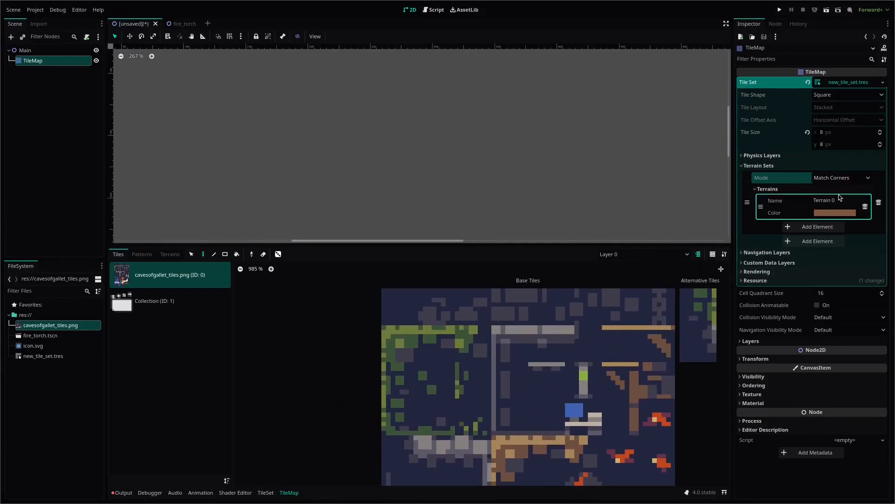
pyautogui.click(839, 202)
pyautogui.press('BackSpace')
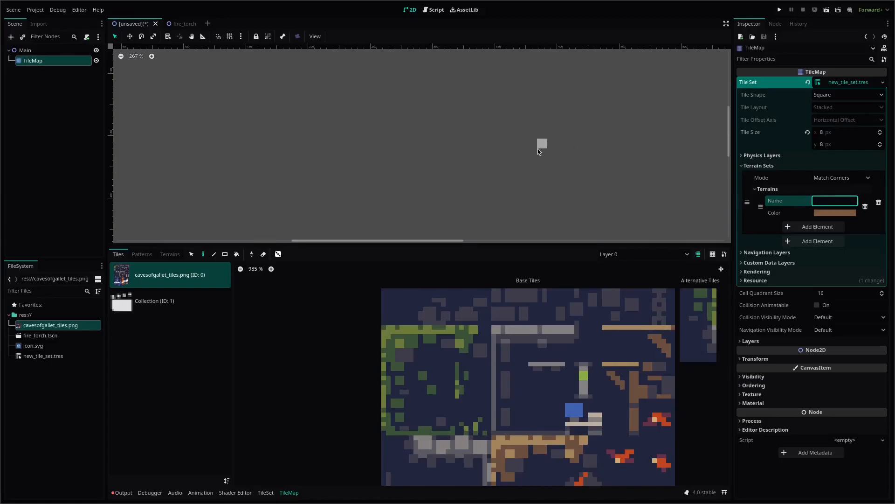
pyautogui.write('s')
# Change the Grass terrain's color to purple
pyautogui.click(843, 216)
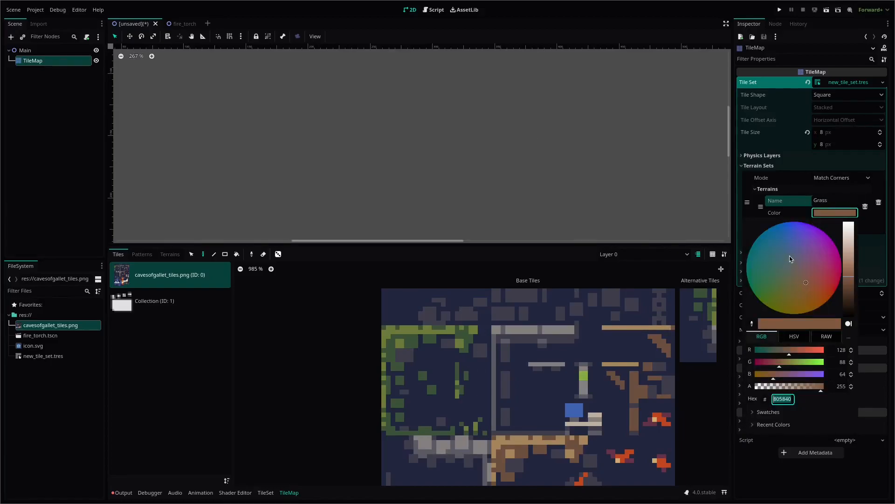
pyautogui.click(827, 234)
pyautogui.click(878, 225)
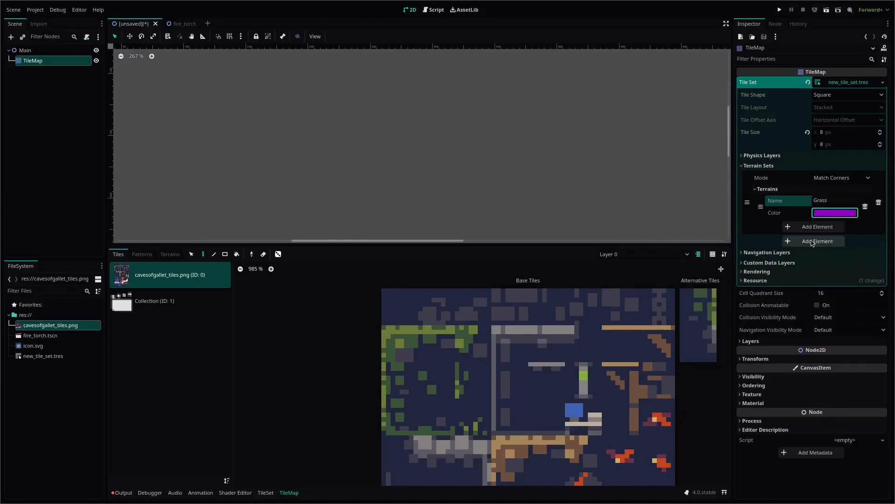
# Add a second terrain named DeadGrass to the same terrain set
pyautogui.click(816, 225)
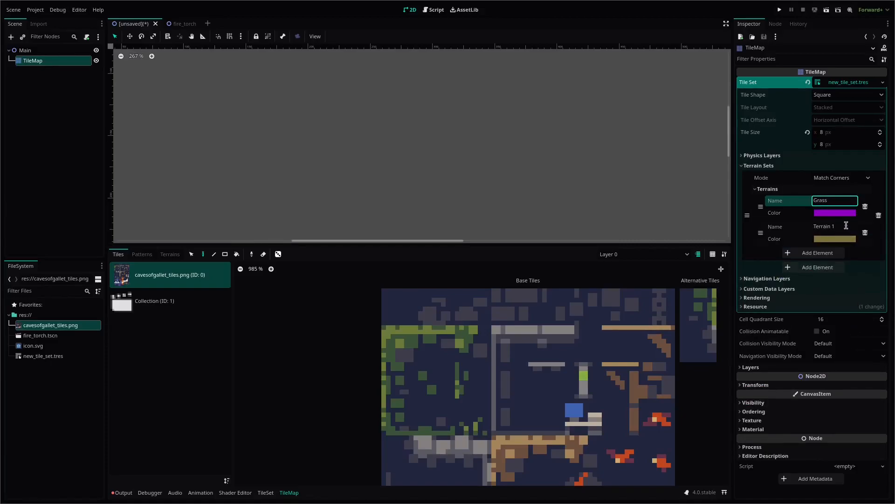
pyautogui.moveTo(846, 226); pyautogui.dragTo(729, 230)
pyautogui.press('BackSpace')
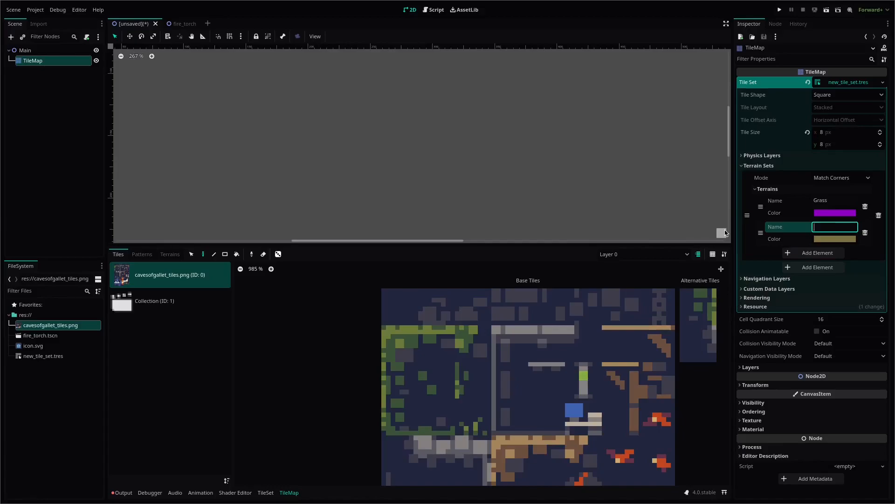
pyautogui.write('DeadGrass')
pyautogui.scroll(-2, 511, 280)
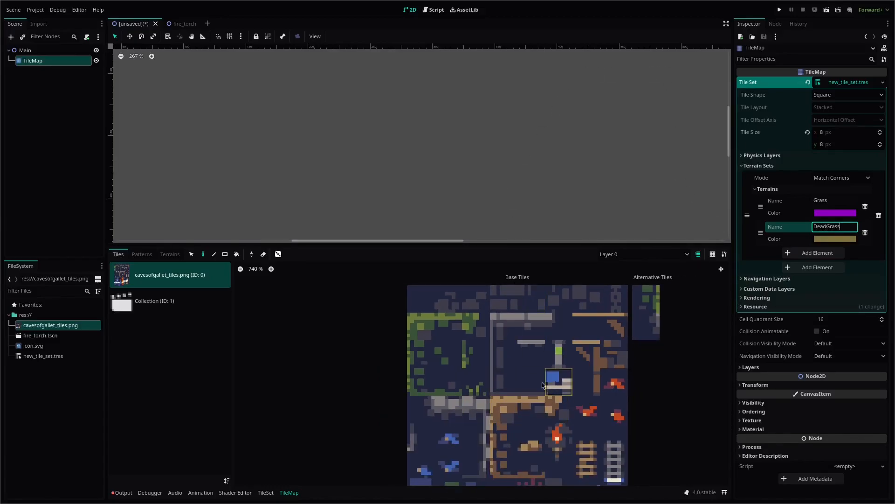
# Change the DeadGrass terrain's color to bright blue
pyautogui.click(816, 240)
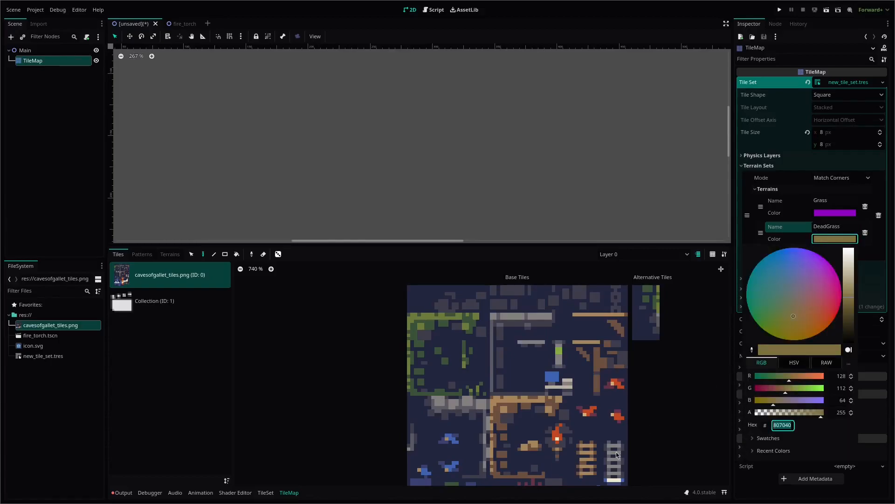
pyautogui.moveTo(786, 296); pyautogui.dragTo(749, 242)
pyautogui.moveTo(854, 299); pyautogui.dragTo(844, 284)
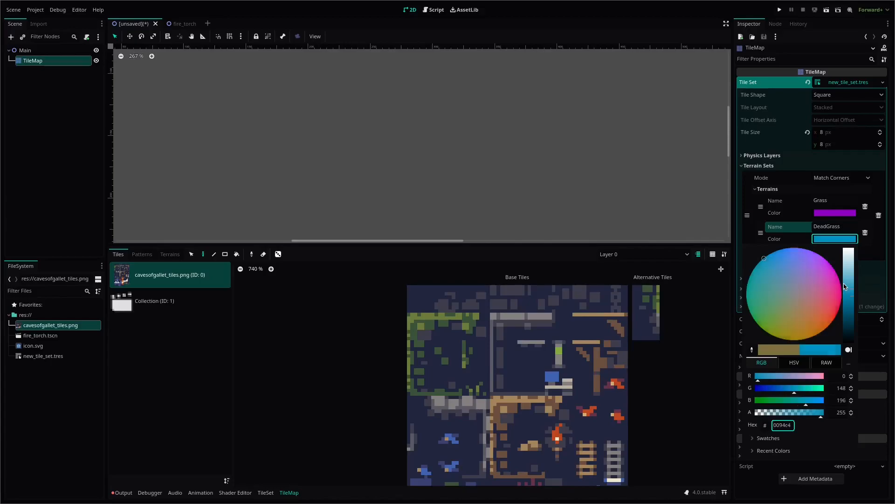
pyautogui.click(885, 260)
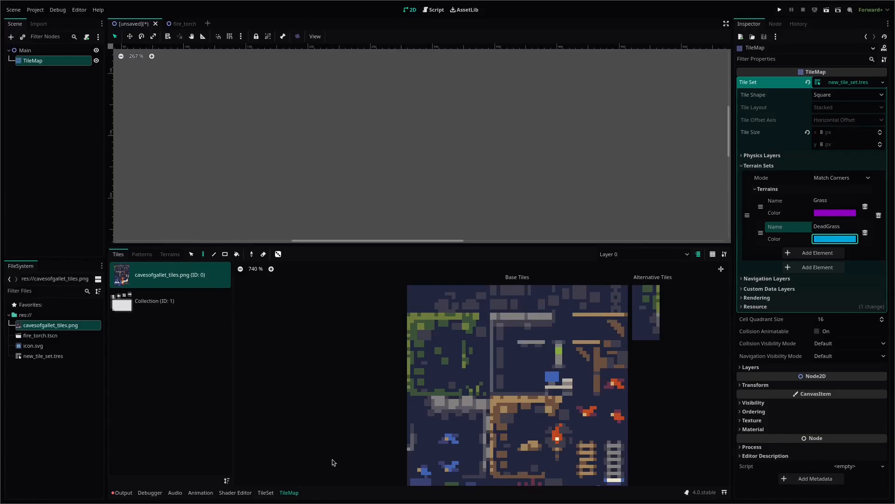
# Set up tile property painting in the TileSet editor for Terrains, using Terrain Set 0 and the Grass terrain
pyautogui.click(264, 492)
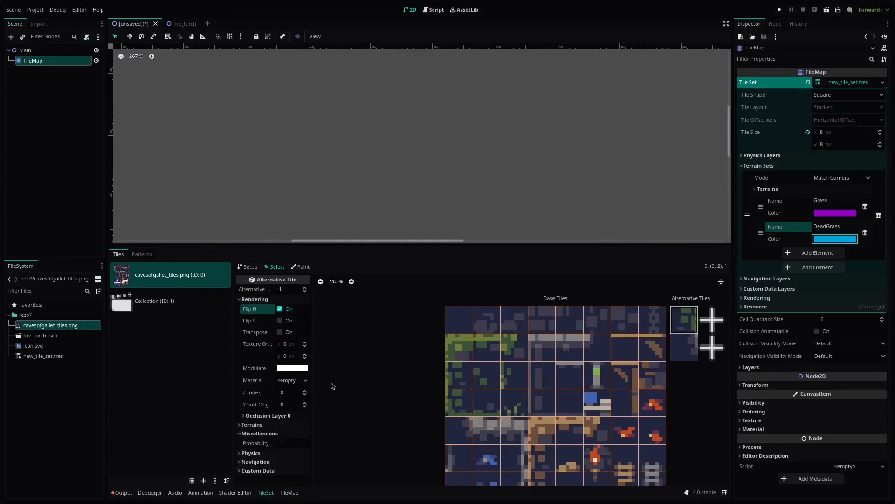
pyautogui.click(301, 268)
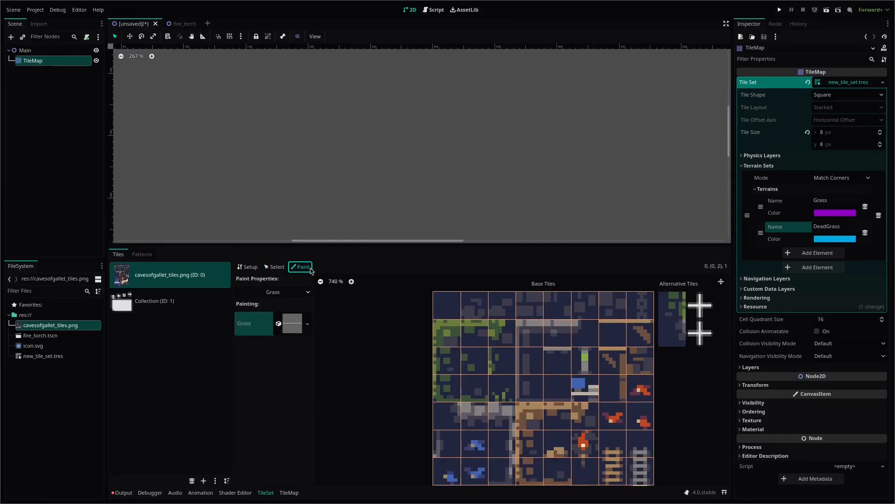
pyautogui.click(298, 293)
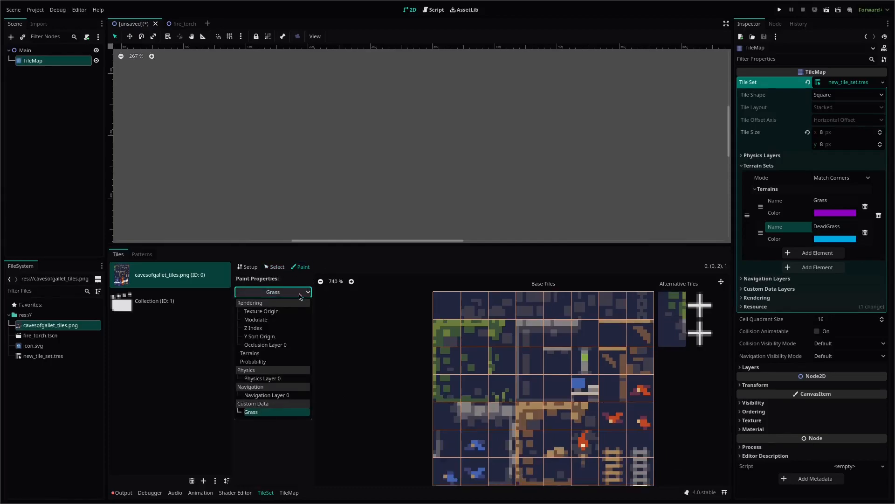
pyautogui.click(250, 354)
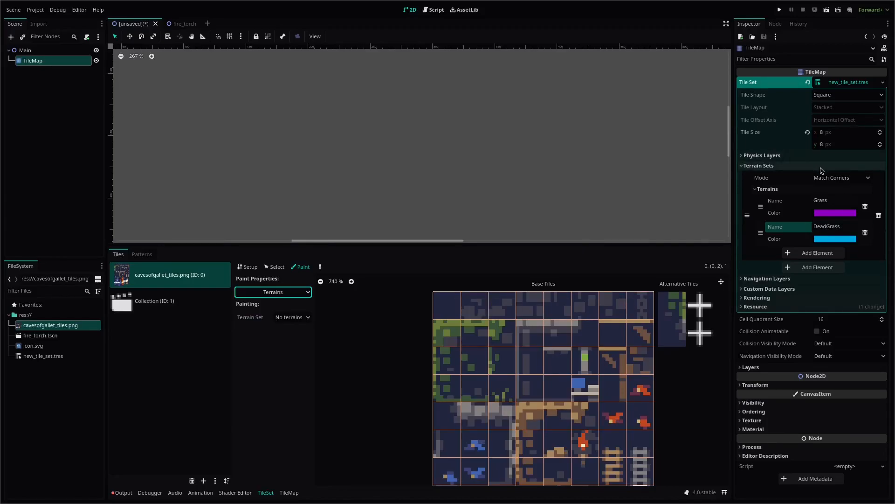
pyautogui.click(809, 267)
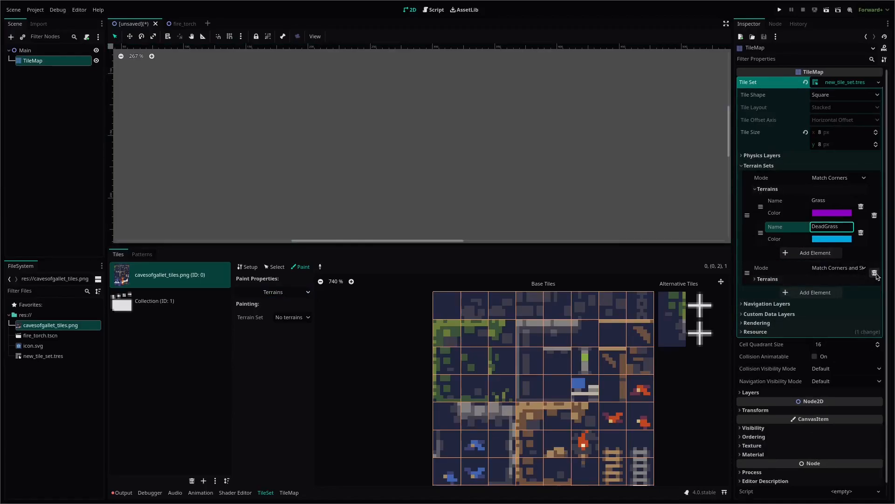
pyautogui.click(877, 274)
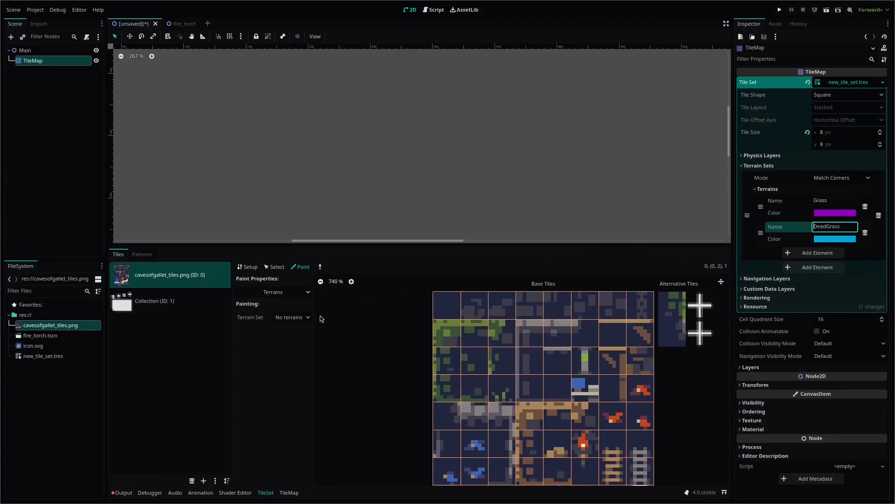
pyautogui.click(286, 317)
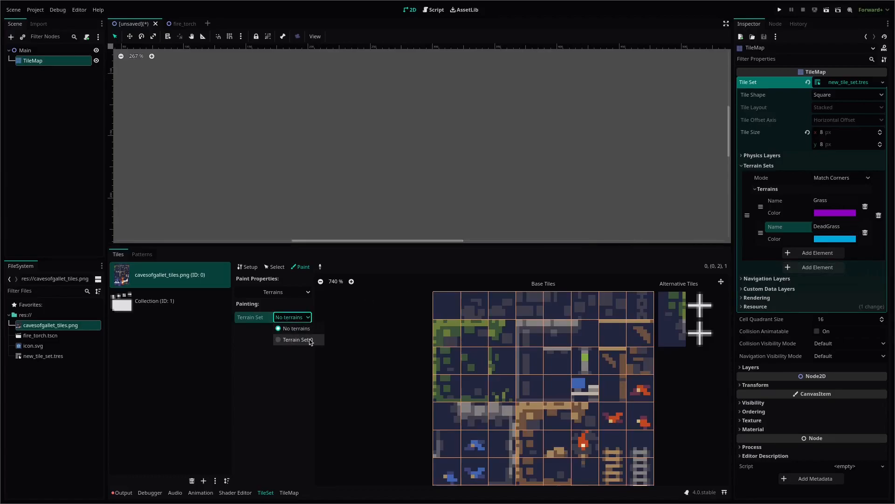
pyautogui.click(281, 340)
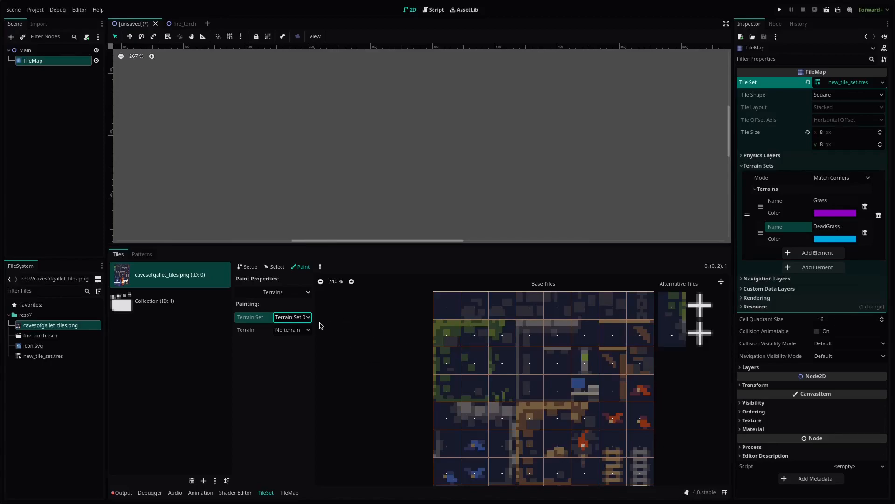
pyautogui.click(288, 330)
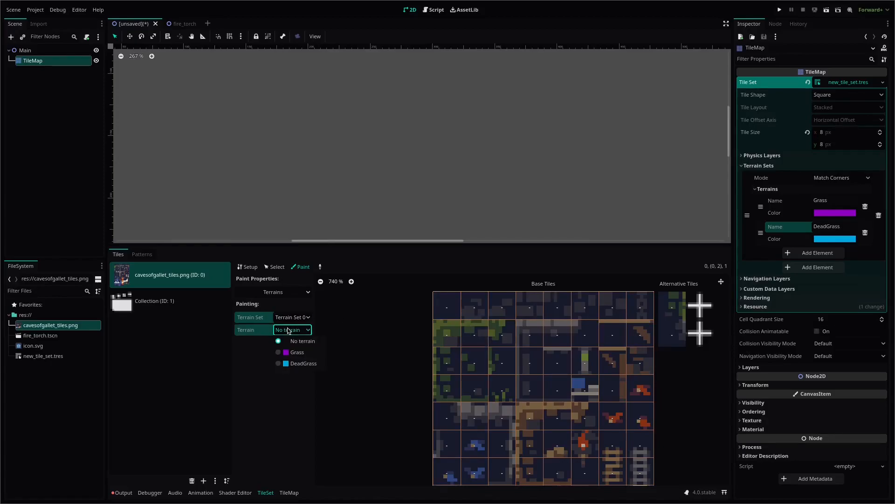
pyautogui.click(295, 353)
# Paint Terrain Set 0 onto the 3 × 3 block of green grass tiles in the base tiles atlas
pyautogui.scroll(5, 472, 369)
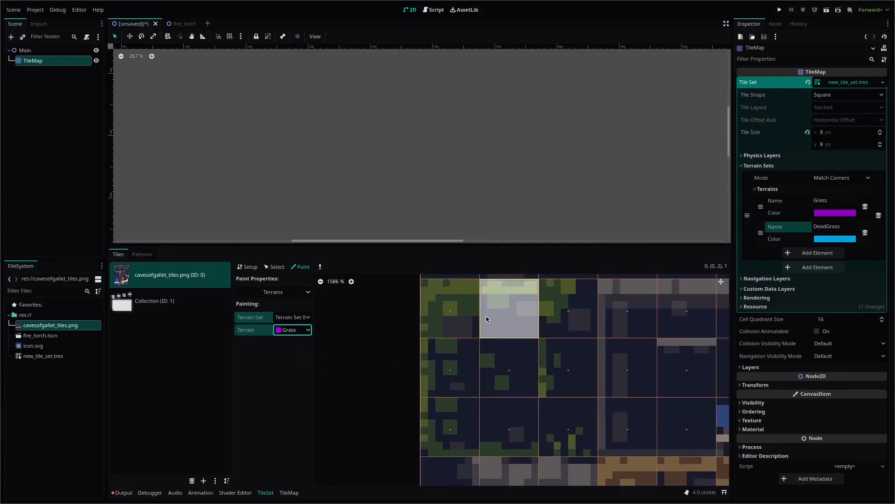
pyautogui.moveTo(431, 368); pyautogui.dragTo(554, 369)
pyautogui.moveTo(515, 399); pyautogui.dragTo(540, 330, button='middle')
pyautogui.moveTo(458, 365); pyautogui.dragTo(573, 360)
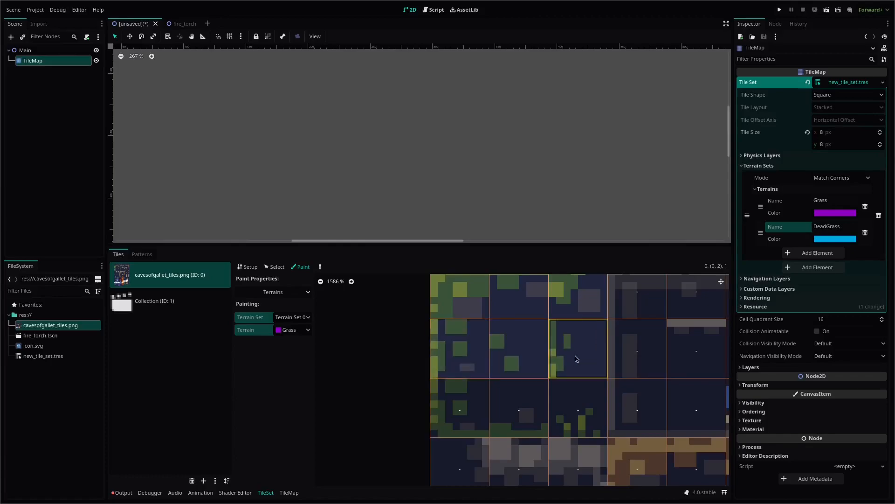
pyautogui.moveTo(444, 420); pyautogui.dragTo(569, 420)
# Switch the cavesofgallet_tiles.png atlas from property painting to tile selection mode
pyautogui.scroll(-3, 564, 410)
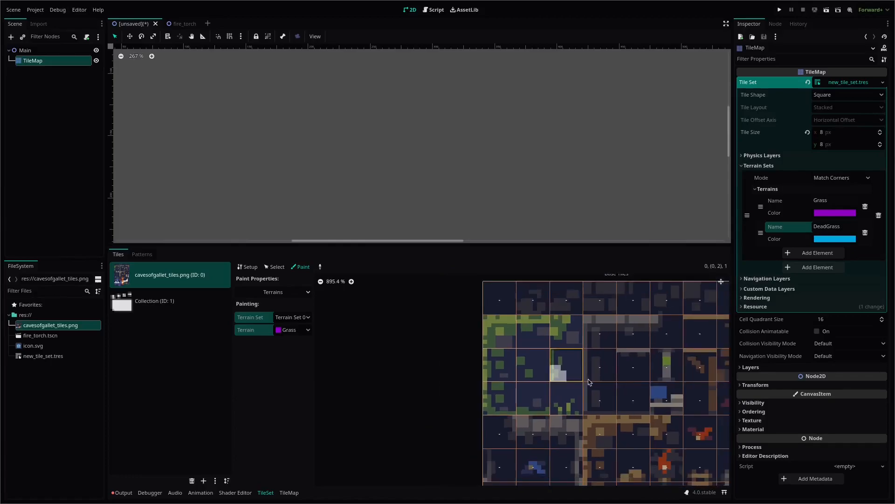
pyautogui.moveTo(596, 362); pyautogui.dragTo(550, 251, button='middle')
pyautogui.moveTo(587, 377); pyautogui.dragTo(624, 502, button='middle')
pyautogui.moveTo(666, 372); pyautogui.dragTo(648, 353, button='middle')
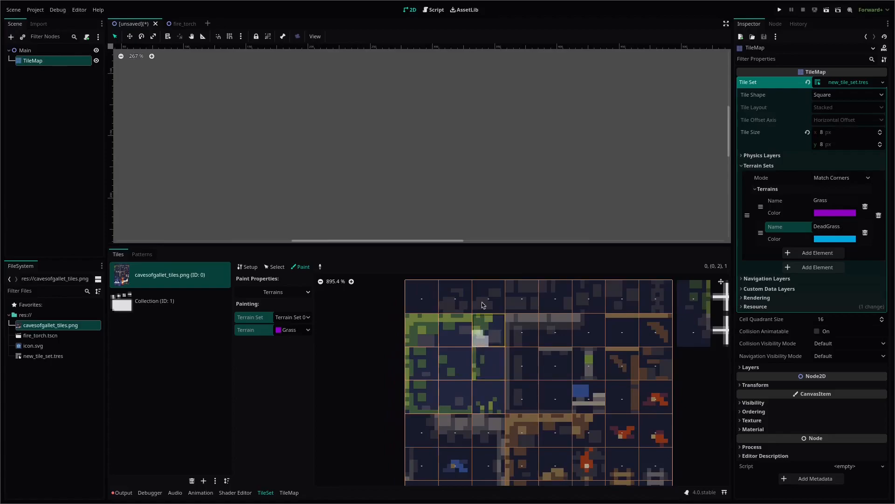
pyautogui.moveTo(611, 340); pyautogui.dragTo(603, 375, button='middle')
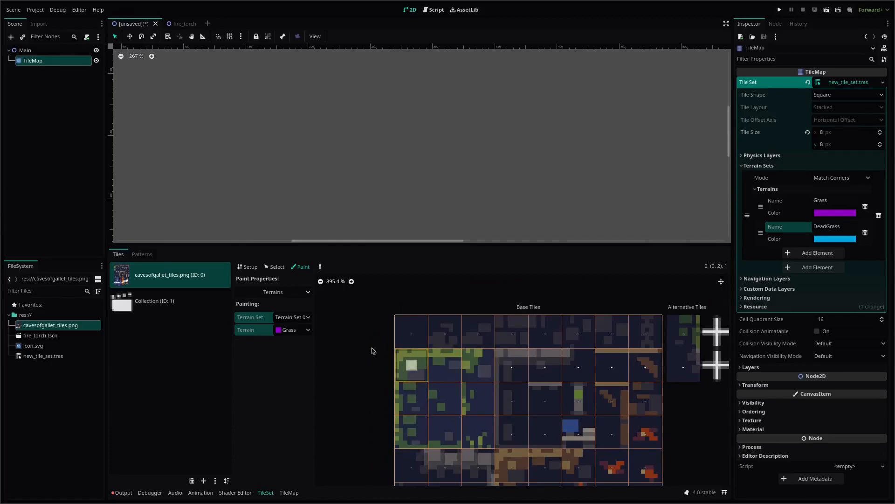
pyautogui.click(274, 267)
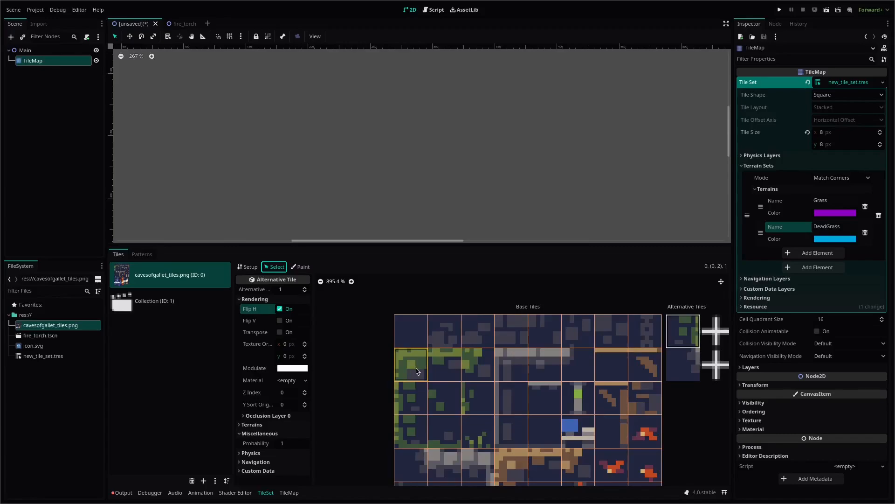
pyautogui.moveTo(410, 365); pyautogui.dragTo(412, 396)
pyautogui.rightClick(412, 396)
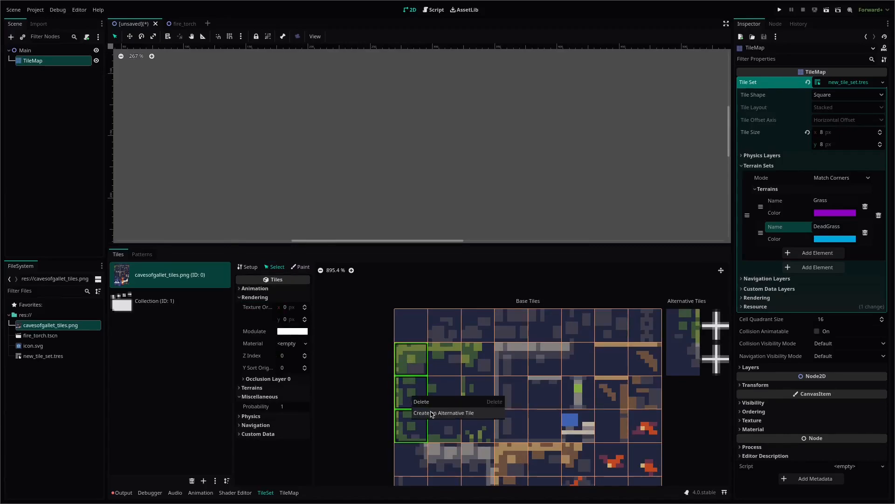
pyautogui.click(402, 379)
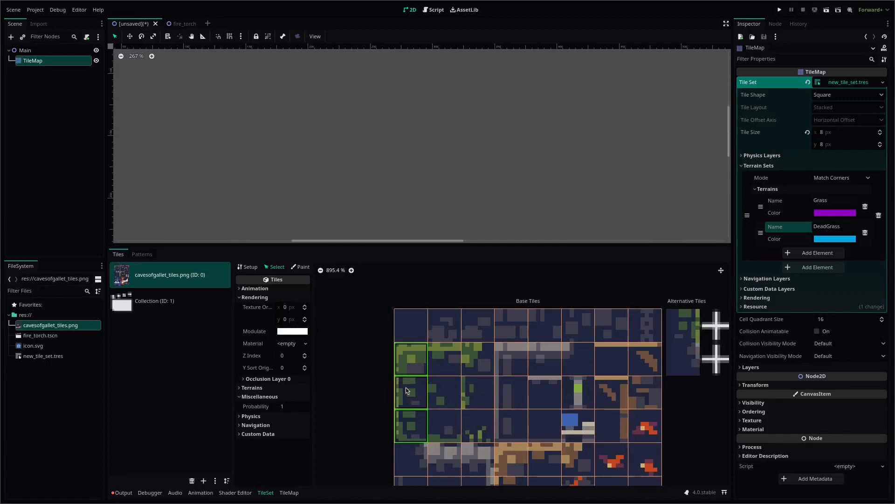
pyautogui.click(413, 389)
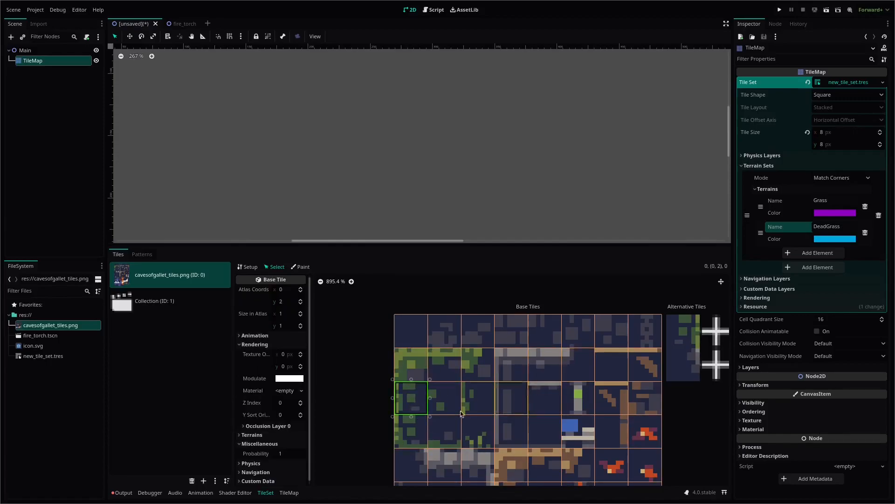
pyautogui.click(409, 360)
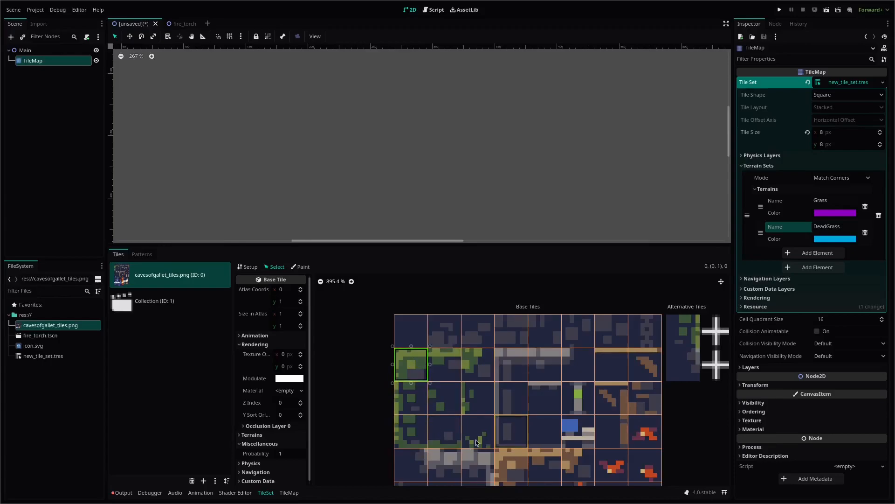
# Create alternative tiles of the upper-left and lower-left grass corner tiles and flip them horizontally
pyautogui.click(411, 437)
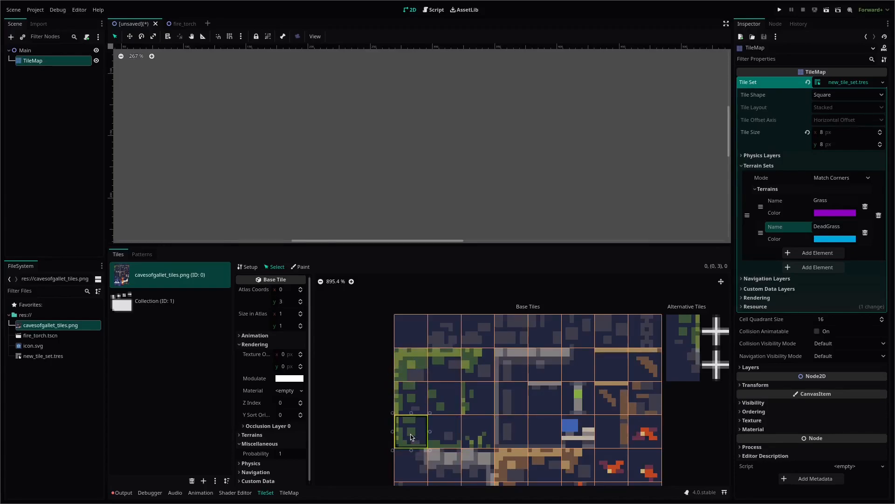
pyautogui.keyDown('shift'); pyautogui.click(419, 372); pyautogui.keyUp('shift')
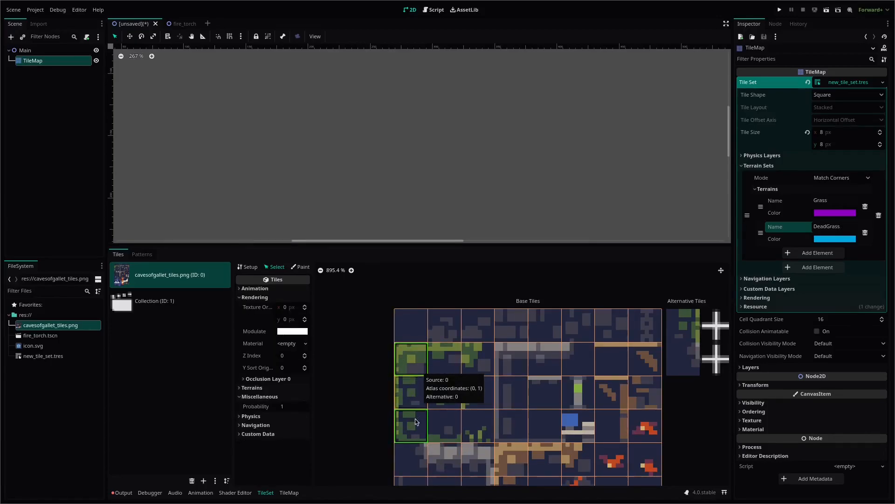
pyautogui.rightClick(416, 354)
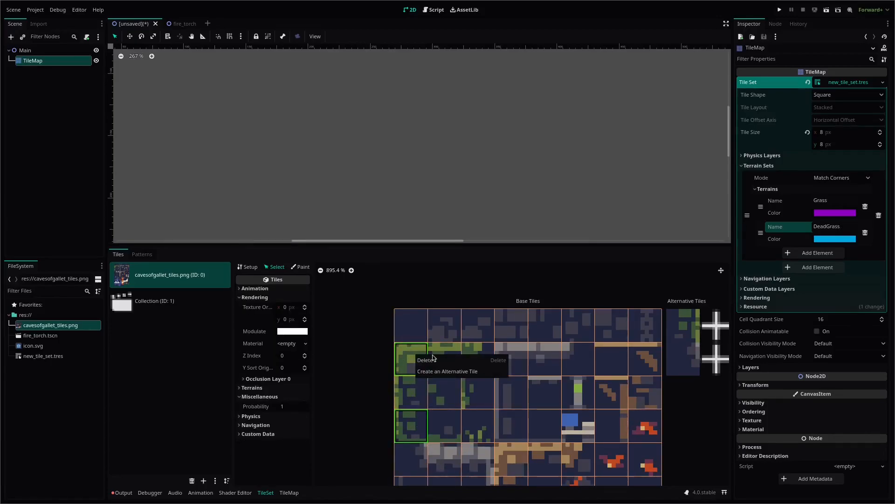
pyautogui.click(450, 372)
pyautogui.keyDown('shift'); pyautogui.hscroll(5, 602, 355); pyautogui.keyUp('shift')
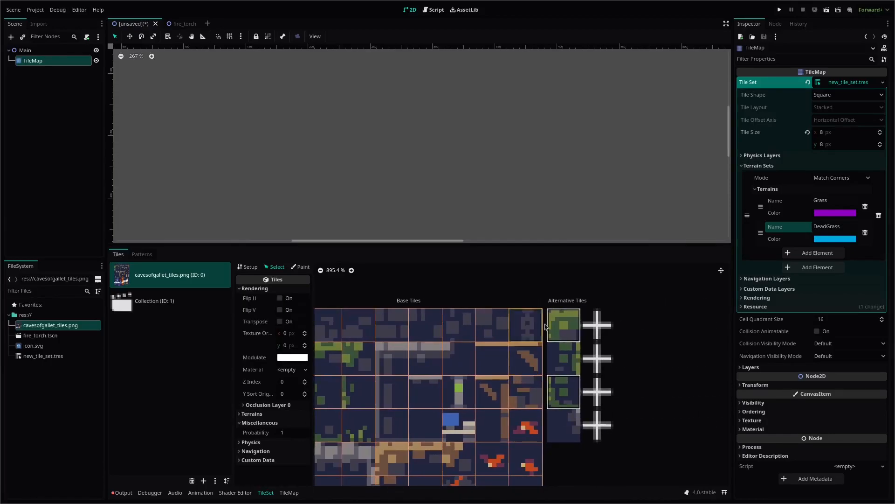
pyautogui.click(280, 298)
# Paint Terrain Set 0 onto the three horizontally flipped grass alternative tiles
pyautogui.scroll(3, 496, 362)
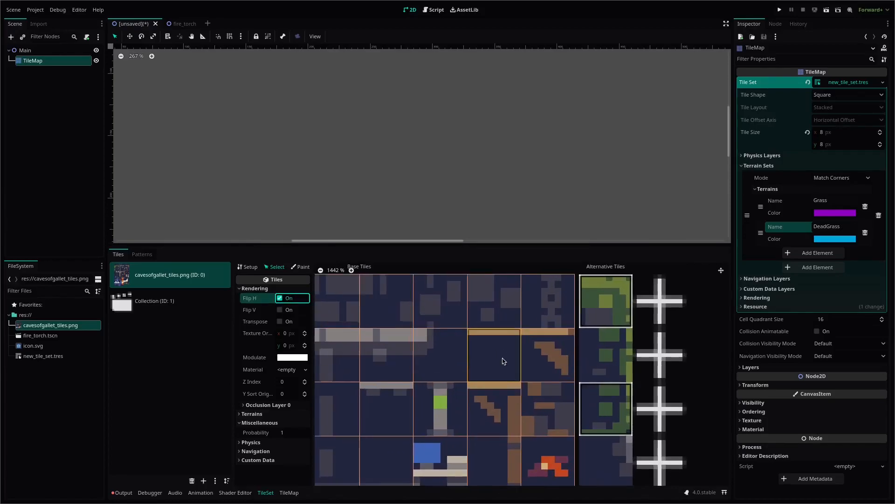
pyautogui.moveTo(614, 353)
pyautogui.mouseDown(button='middle')
pyautogui.moveTo(516, 384)
pyautogui.moveTo(525, 376)
pyautogui.mouseUp(button='middle')
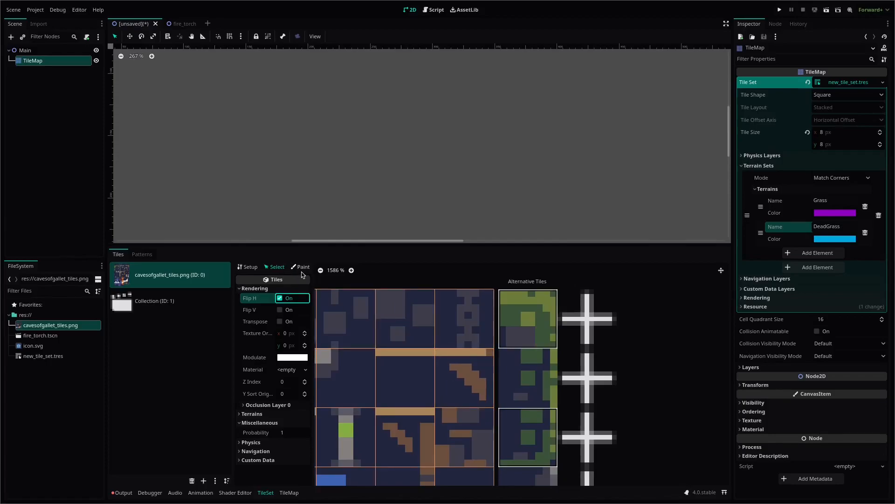
pyautogui.click(304, 268)
pyautogui.scroll(-3, 466, 373)
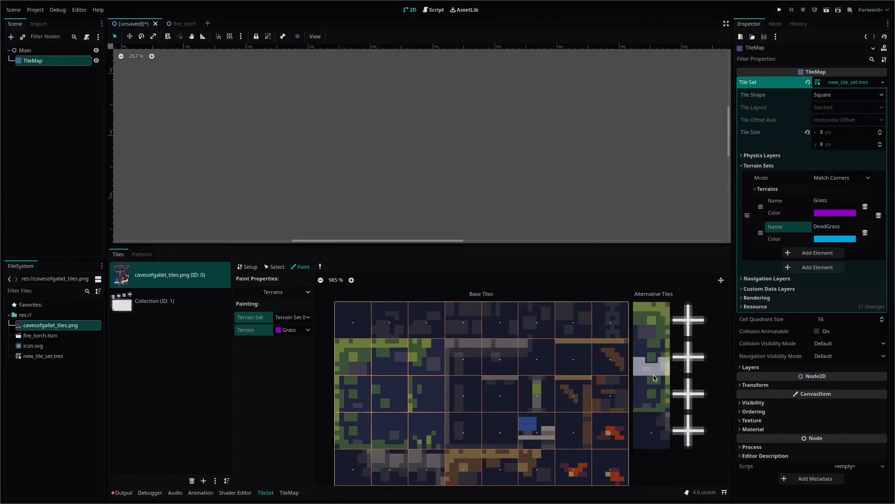
# Paint the Grass terrain on the inward-facing right corners of the three grass tiles in the block's first column
pyautogui.scroll(6, 417, 353)
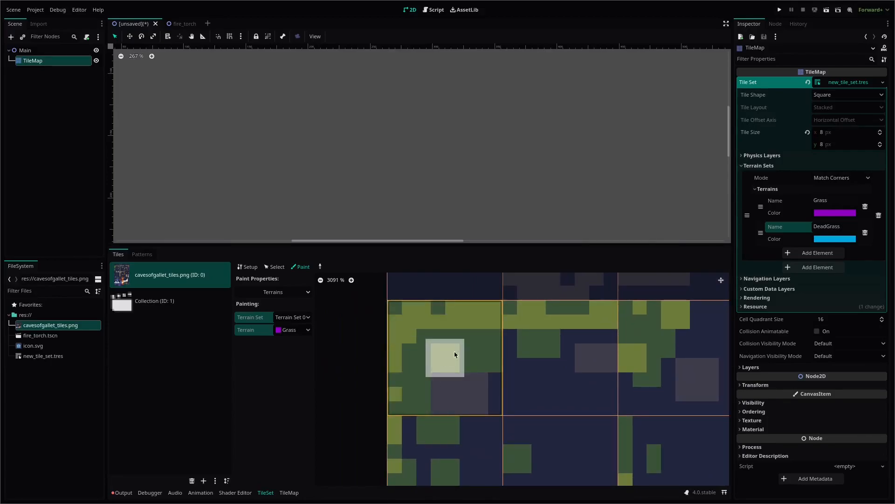
pyautogui.click(486, 402)
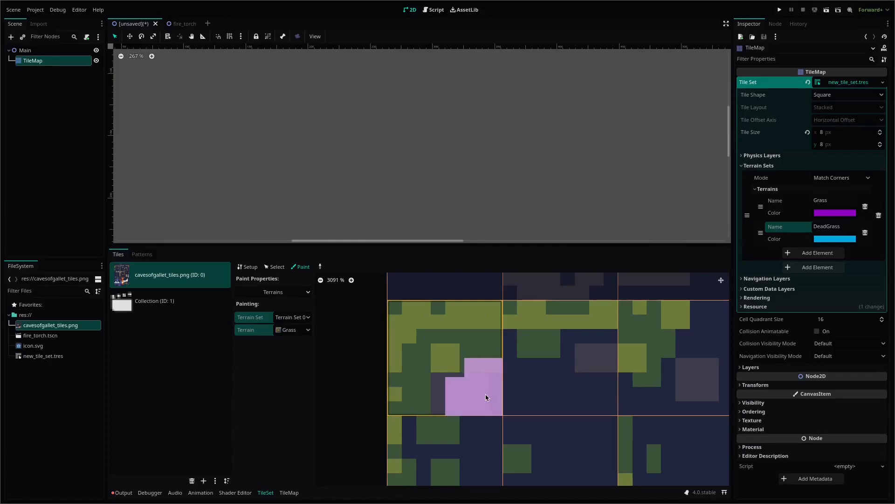
pyautogui.scroll(-3, 494, 373)
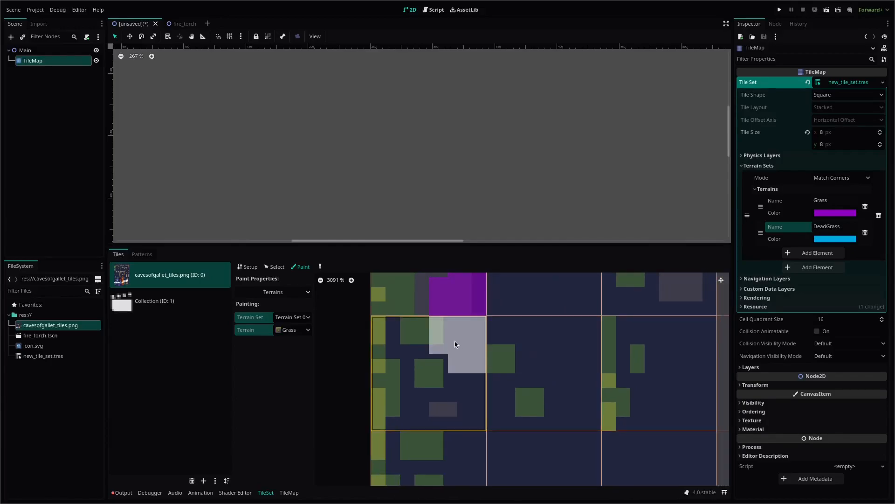
pyautogui.moveTo(478, 361); pyautogui.dragTo(472, 414)
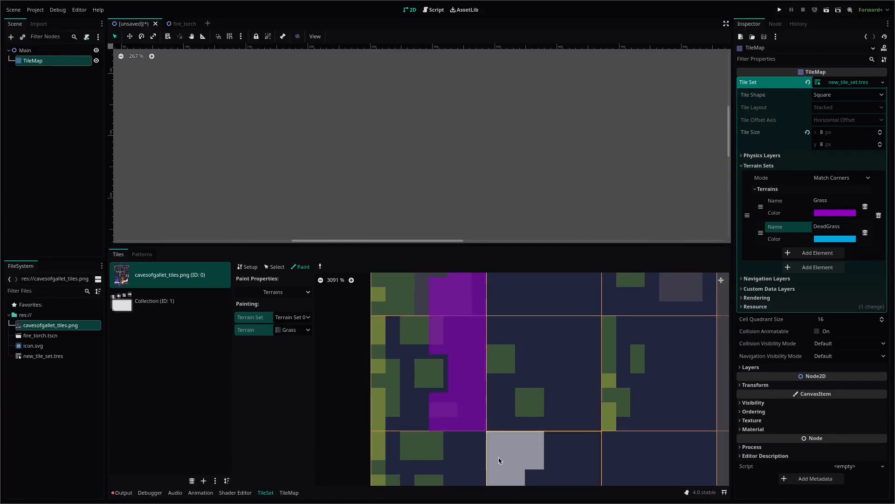
pyautogui.moveTo(500, 461); pyautogui.dragTo(496, 379, button='middle')
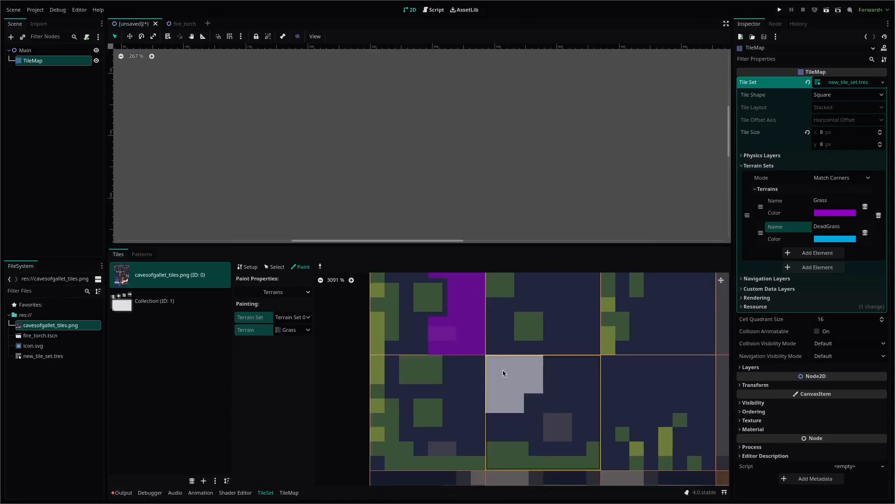
pyautogui.moveTo(478, 347); pyautogui.dragTo(464, 461)
pyautogui.scroll(-2, 510, 280)
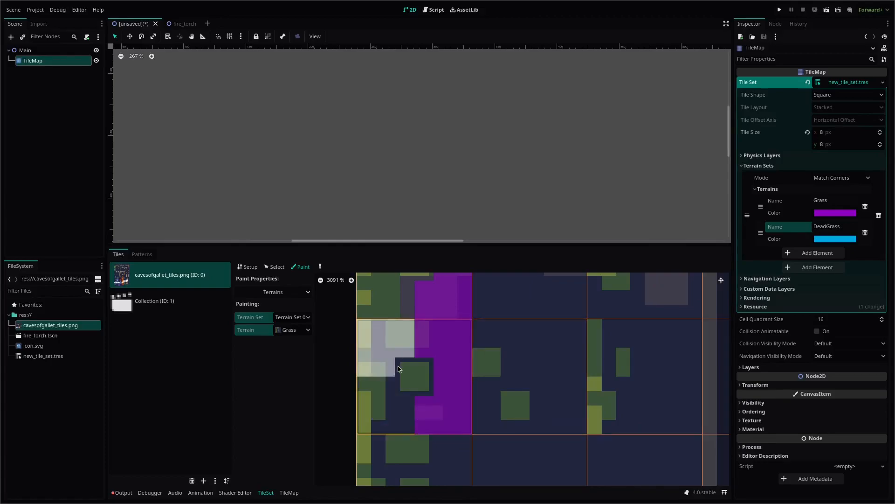
pyautogui.scroll(-3, 513, 391)
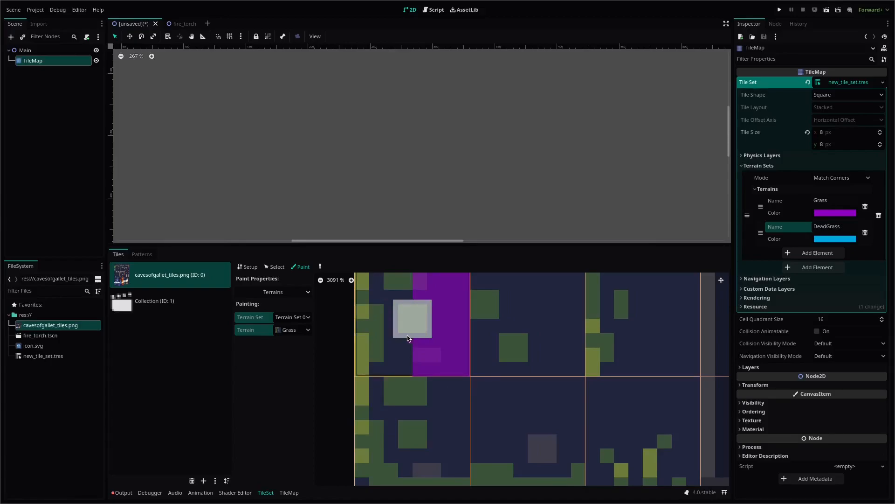
pyautogui.scroll(-3, 475, 389)
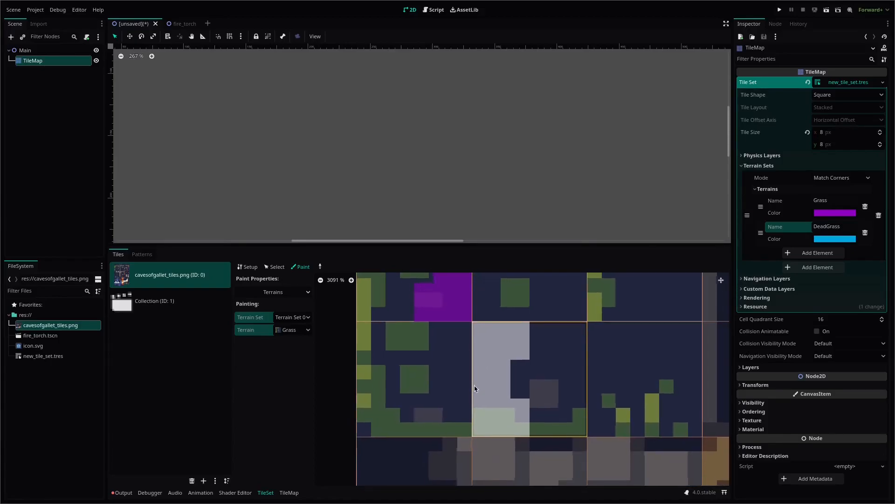
pyautogui.scroll(-5, 475, 389)
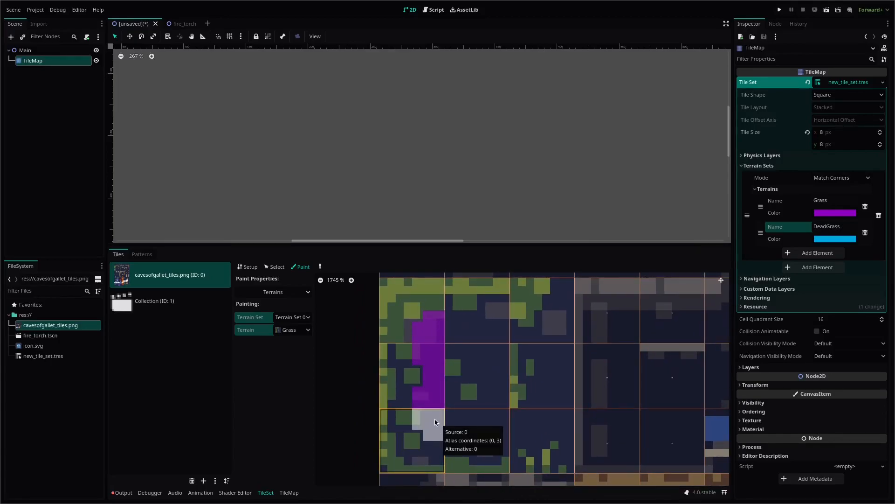
pyautogui.click(435, 422)
# Paint Grass on the second column's tiles: lower corners of the upper tile, all four corners of the centre tile, upper corners of the lower tile
pyautogui.moveTo(540, 359)
pyautogui.mouseDown(button='middle')
pyautogui.moveTo(511, 390)
pyautogui.moveTo(520, 361)
pyautogui.mouseUp(button='middle')
pyautogui.click(442, 333)
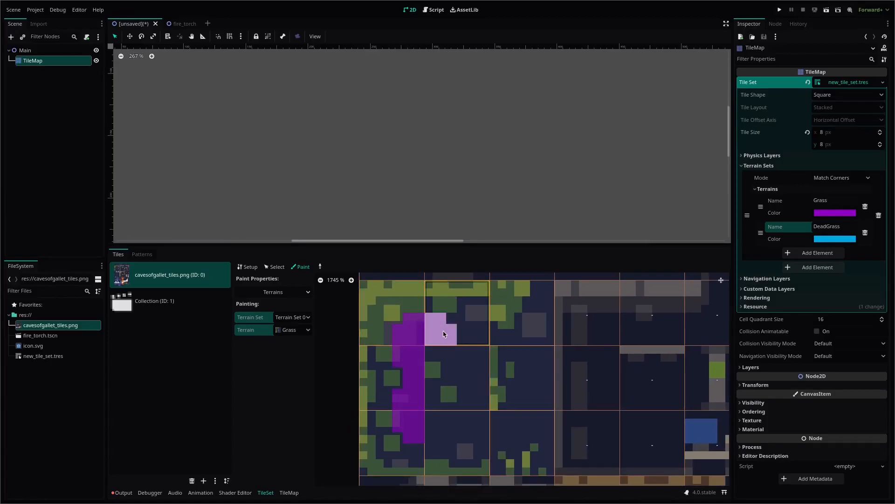
pyautogui.click(486, 336)
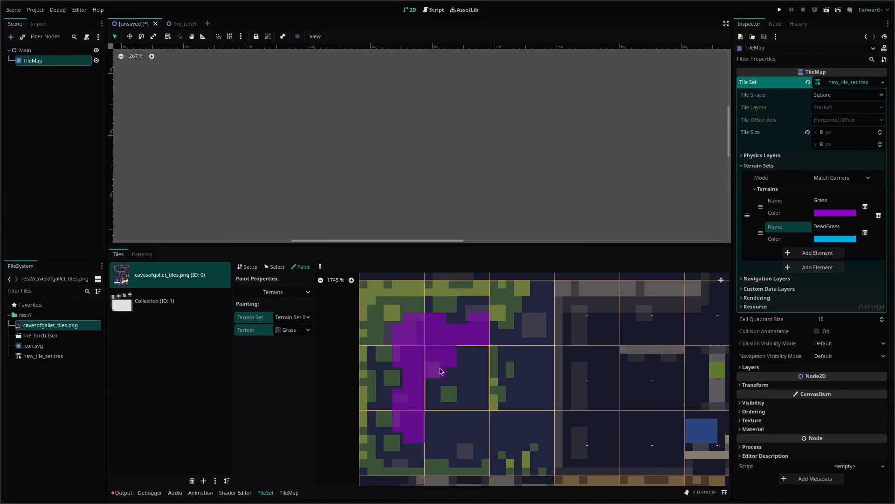
pyautogui.click(472, 362)
pyautogui.click(472, 394)
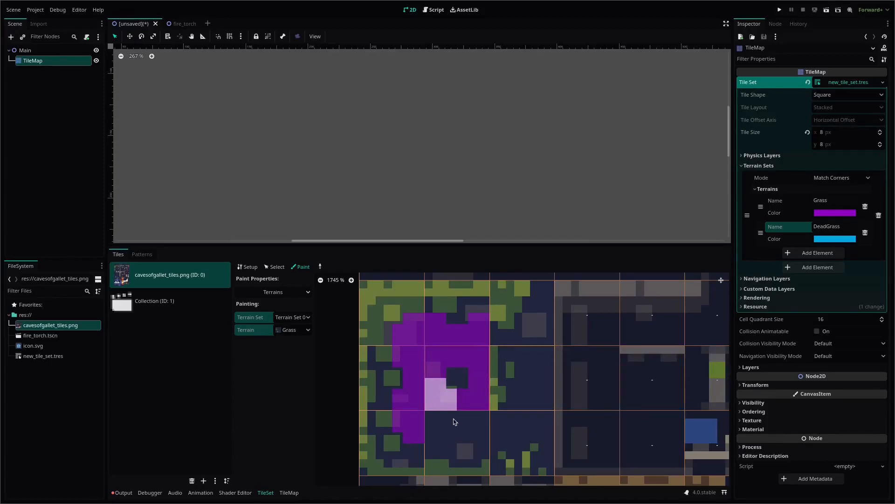
pyautogui.click(440, 406)
pyautogui.moveTo(455, 436); pyautogui.dragTo(457, 418, button='middle')
pyautogui.click(481, 410)
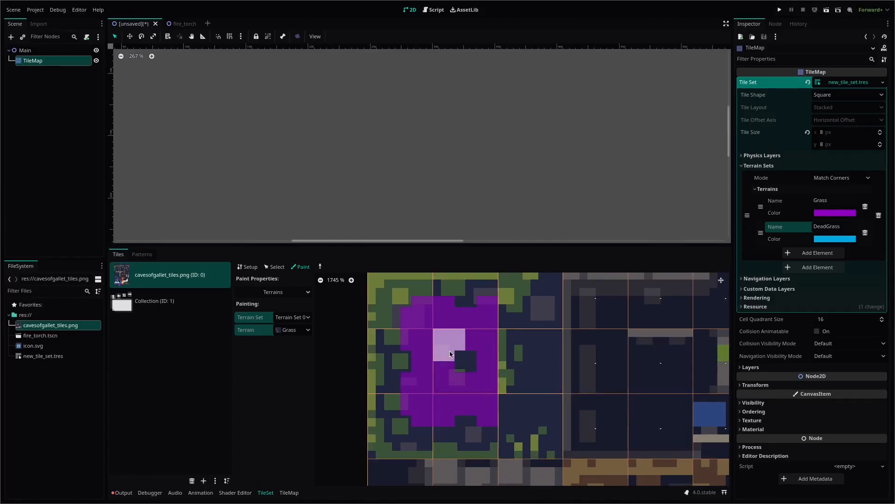
# Paint the Grass terrain on the inward-facing left corners of the three flipped grass alternative tiles
pyautogui.moveTo(595, 360); pyautogui.dragTo(492, 417, button='middle')
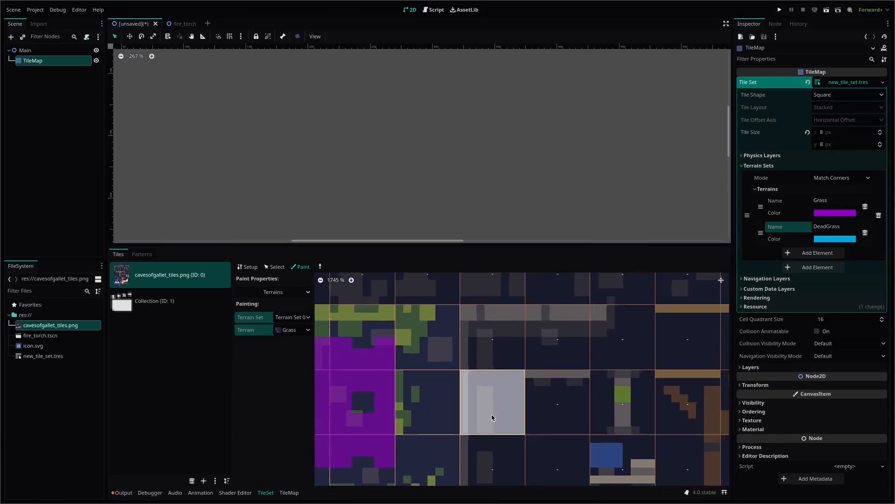
pyautogui.scroll(-4, 492, 417)
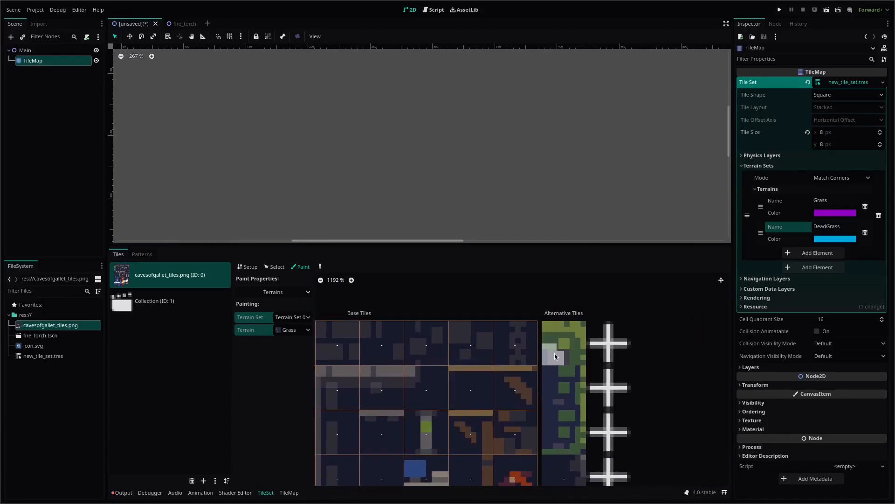
pyautogui.click(555, 356)
pyautogui.click(548, 404)
pyautogui.click(549, 420)
pyautogui.moveTo(463, 423); pyautogui.dragTo(635, 396, button='middle')
pyautogui.scroll(-5, 618, 393)
pyautogui.moveTo(586, 371); pyautogui.dragTo(511, 389, button='middle')
# Enlarge the 2D viewport and choose the Grass terrain of Terrain Set 0 for drawing on the TileMap
pyautogui.moveTo(456, 245); pyautogui.dragTo(455, 375)
pyautogui.scroll(-4, 396, 262)
pyautogui.moveTo(405, 193); pyautogui.dragTo(376, 179, button='middle')
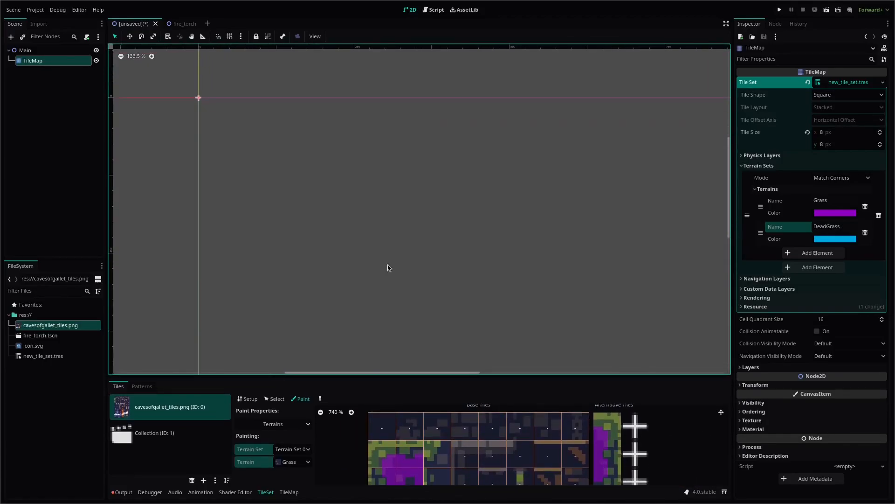
pyautogui.click(288, 492)
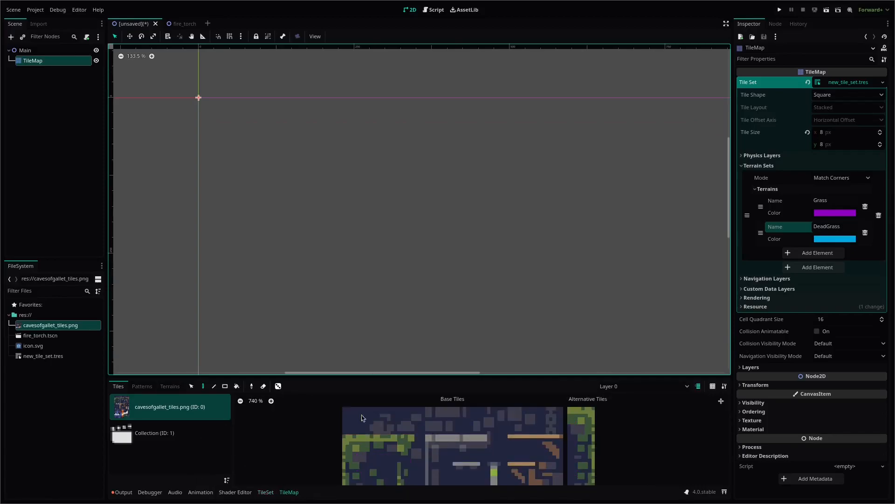
pyautogui.scroll(3, 438, 435)
pyautogui.click(164, 388)
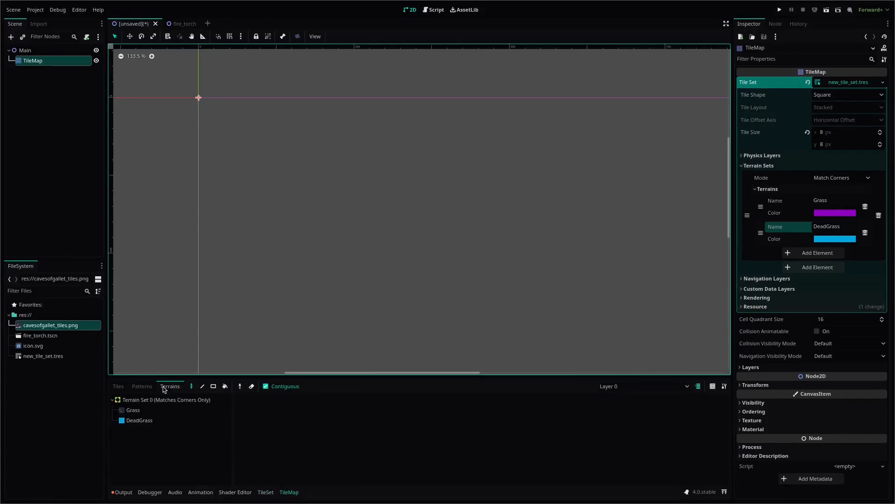
pyautogui.click(133, 410)
# Turn on the TileMap grid display in the 2D viewport, enlarged around the scene origin
pyautogui.scroll(5, 271, 168)
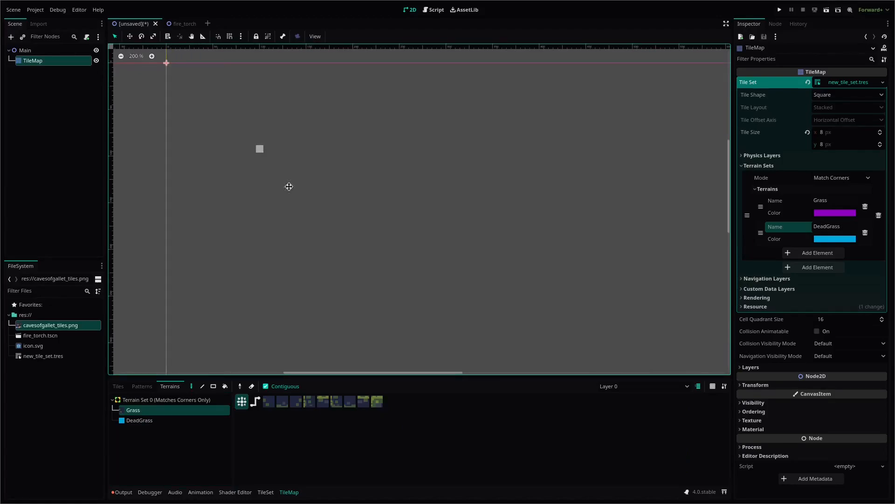
pyautogui.scroll(10, 280, 217)
pyautogui.click(713, 386)
pyautogui.moveTo(288, 123); pyautogui.dragTo(404, 226, button='middle')
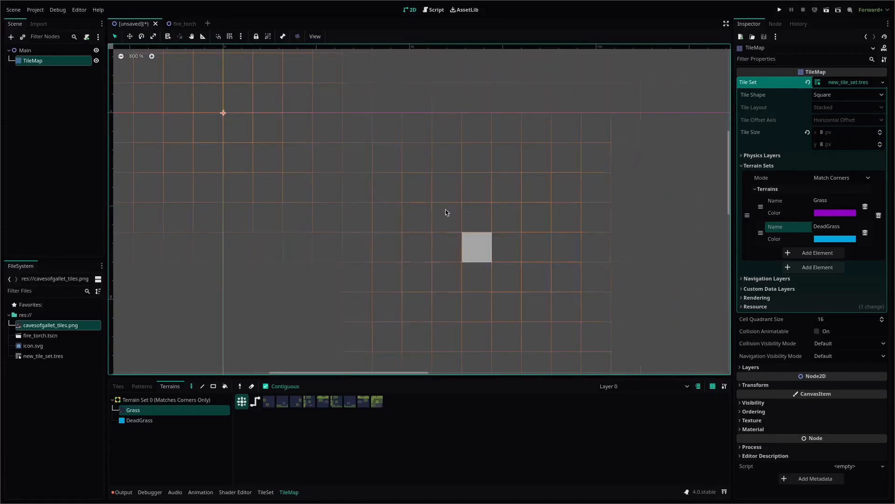
# Try drawing a Grass area on the TileMap from the scene origin towards the lower right, and undo the drawing
pyautogui.moveTo(336, 197); pyautogui.dragTo(415, 246, button='middle')
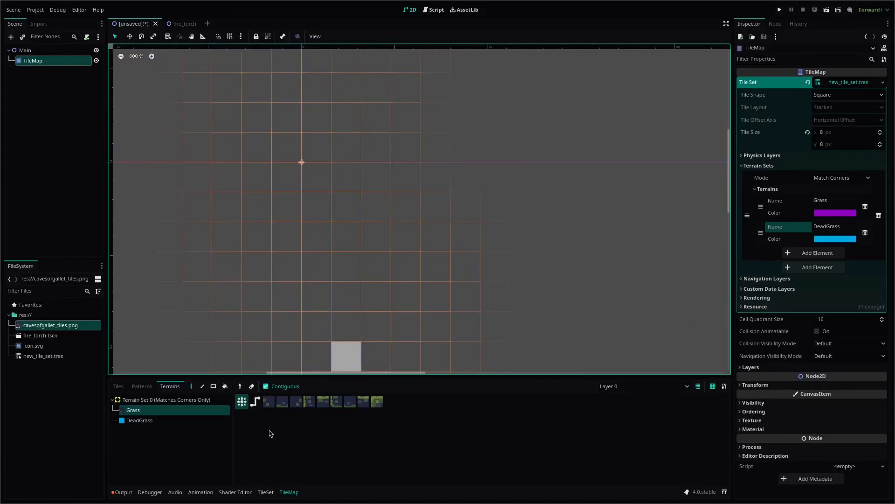
pyautogui.click(241, 405)
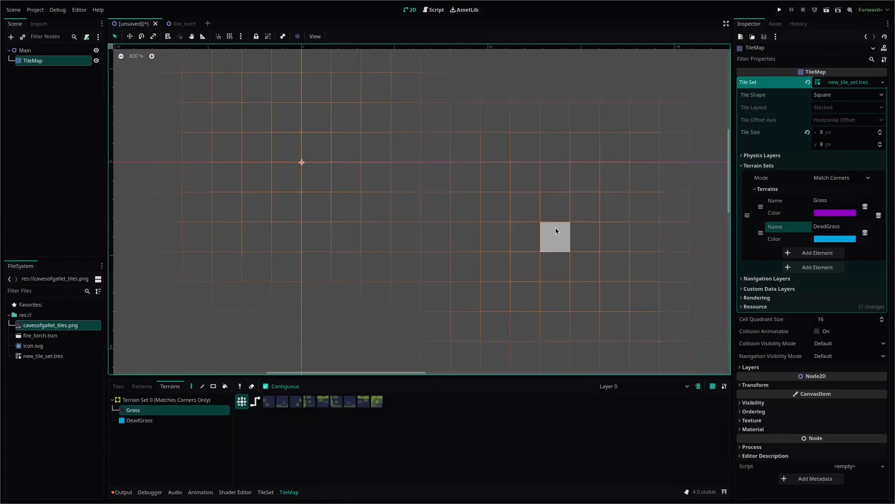
pyautogui.click(269, 401)
pyautogui.moveTo(354, 283)
pyautogui.mouseDown()
pyautogui.moveTo(599, 266)
pyautogui.moveTo(617, 285)
pyautogui.moveTo(630, 329)
pyautogui.moveTo(610, 359)
pyautogui.moveTo(391, 275)
pyautogui.moveTo(326, 291)
pyautogui.moveTo(261, 205)
pyautogui.moveTo(298, 154)
pyautogui.moveTo(266, 201)
pyautogui.mouseUp()
pyautogui.scroll(-3, 382, 231)
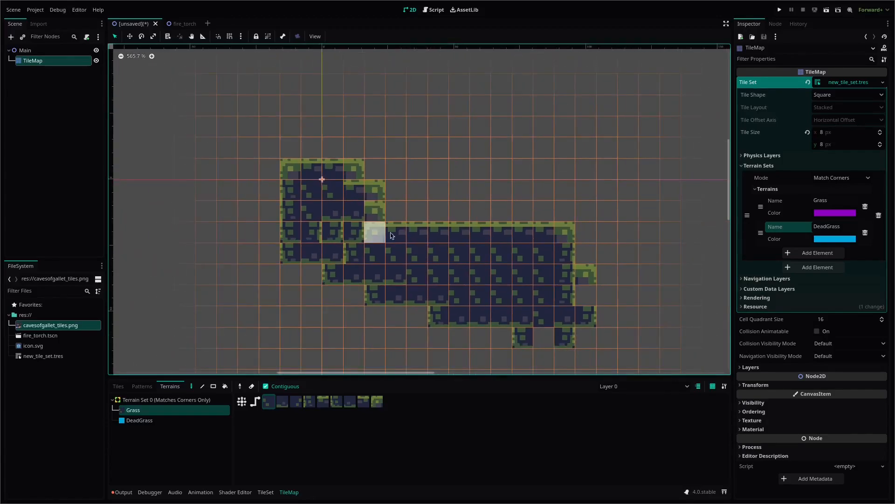
pyautogui.hotkey('ctrl', 'z')
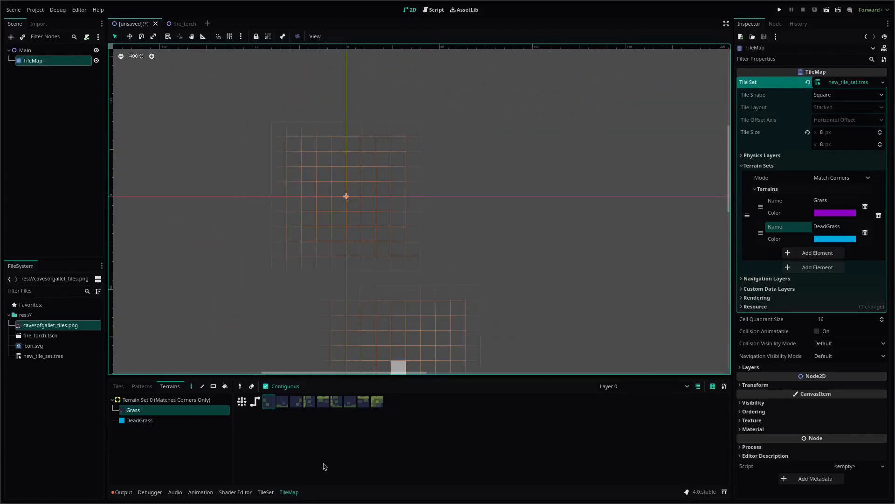
# Paint the Grass terrain over the whole plain dark tile in the upper-left corner of the TileSet atlas
pyautogui.click(273, 492)
pyautogui.moveTo(445, 376); pyautogui.dragTo(440, 205)
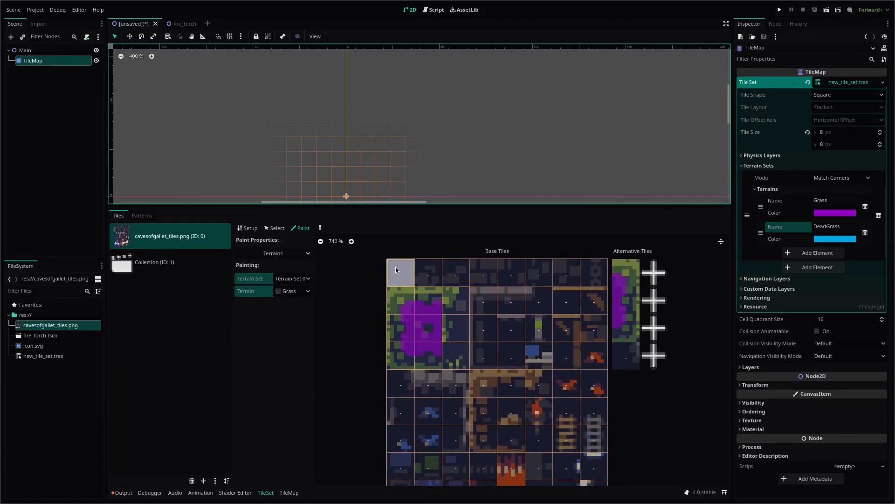
pyautogui.scroll(4, 405, 277)
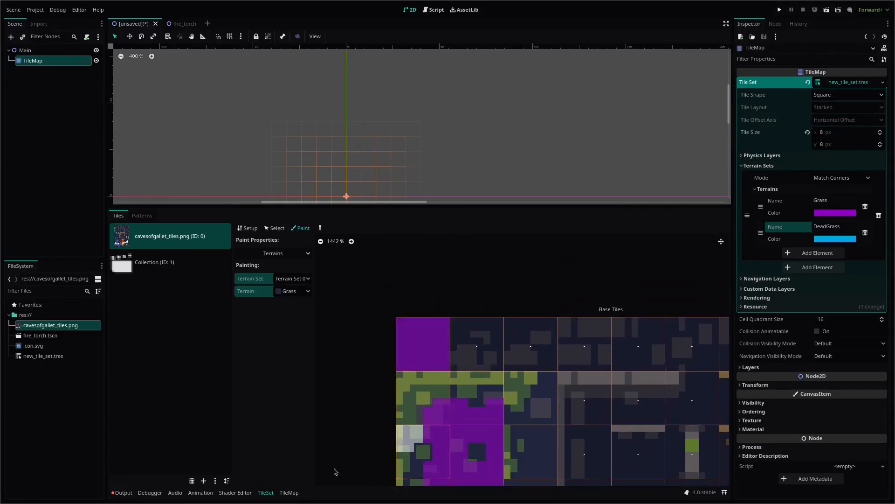
# Test the Grass terrain by drawing a large connected area near the TileMap's origin, and erase the whole area
pyautogui.click(288, 493)
pyautogui.click(155, 238)
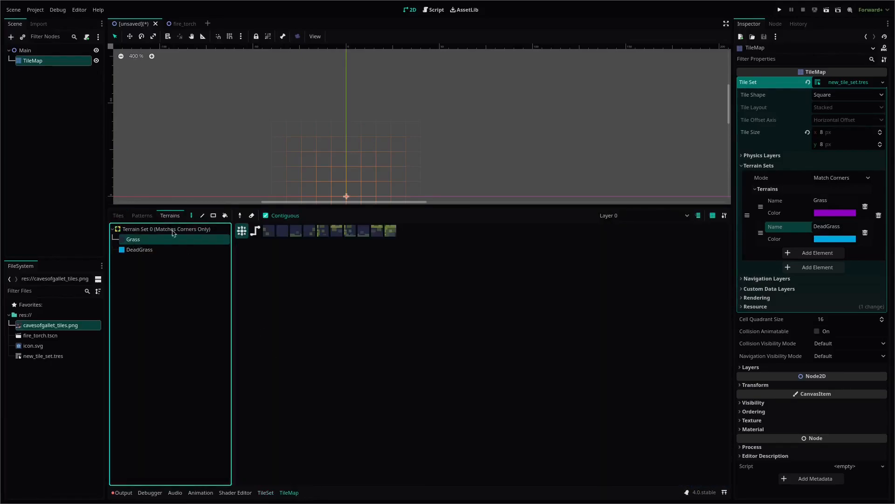
pyautogui.moveTo(345, 206); pyautogui.dragTo(345, 404)
pyautogui.moveTo(360, 212)
pyautogui.mouseDown()
pyautogui.moveTo(434, 252)
pyautogui.moveTo(482, 308)
pyautogui.moveTo(420, 303)
pyautogui.moveTo(361, 261)
pyautogui.moveTo(442, 284)
pyautogui.mouseUp()
pyautogui.moveTo(391, 268)
pyautogui.mouseDown()
pyautogui.moveTo(436, 210)
pyautogui.moveTo(527, 201)
pyautogui.moveTo(466, 244)
pyautogui.moveTo(427, 232)
pyautogui.moveTo(458, 249)
pyautogui.mouseUp()
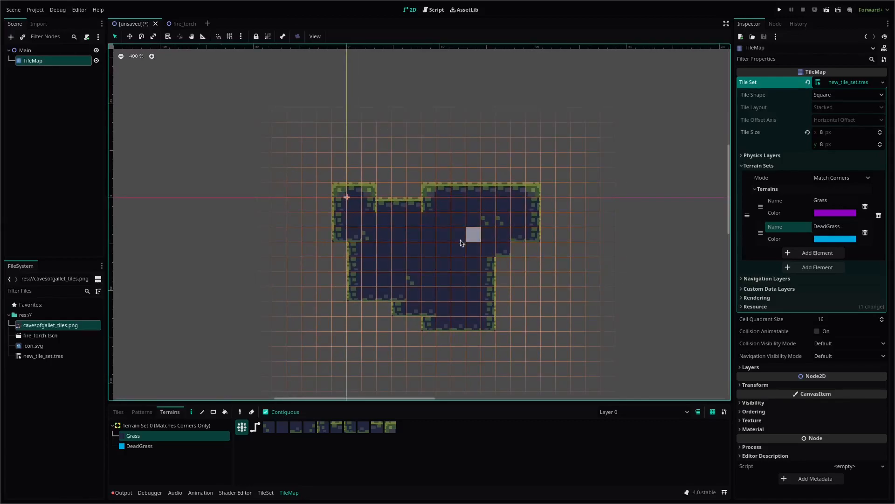
pyautogui.moveTo(289, 142)
pyautogui.keyDown('ctrl'); pyautogui.keyDown('shift'); pyautogui.mouseDown(button='right')
pyautogui.moveTo(324, 175)
pyautogui.moveTo(613, 349)
pyautogui.moveTo(601, 346)
pyautogui.mouseUp(button='right'); pyautogui.keyUp('shift'); pyautogui.keyUp('ctrl')
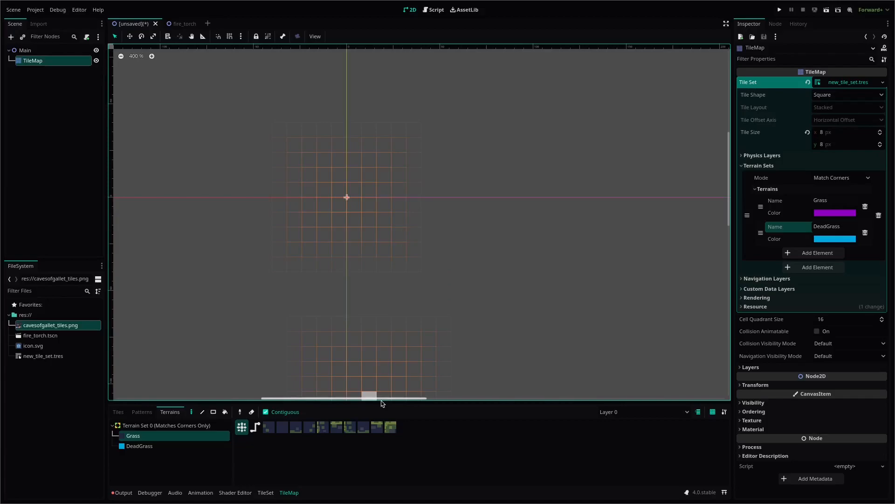
# Draw a horizontal row with the single grass corner tile from cavesofgallet_tiles.png and erase it
pyautogui.moveTo(382, 403); pyautogui.dragTo(339, 289)
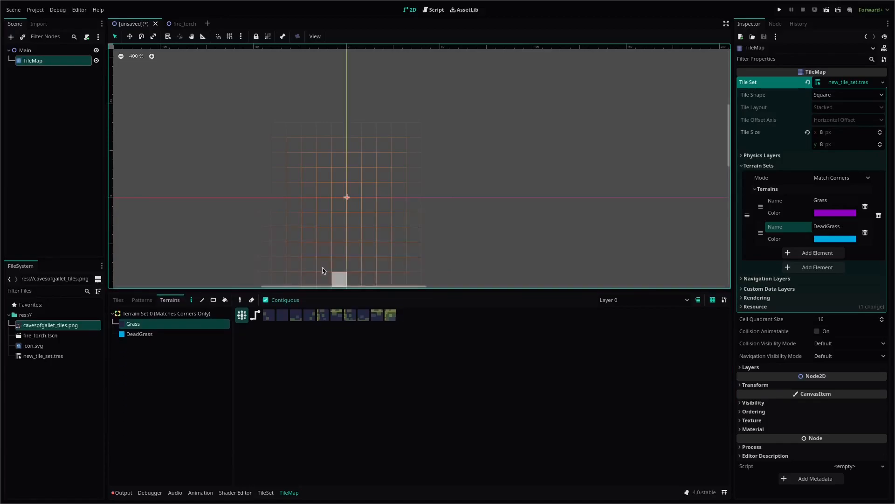
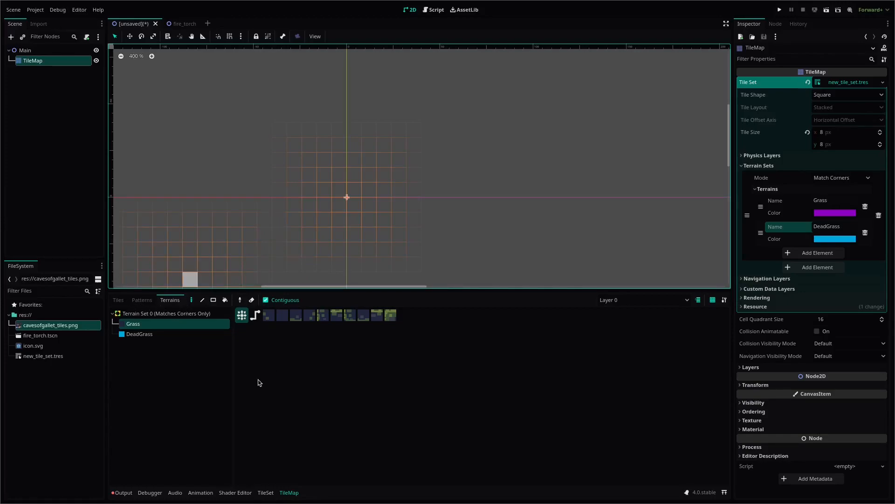
pyautogui.click(294, 494)
pyautogui.click(294, 495)
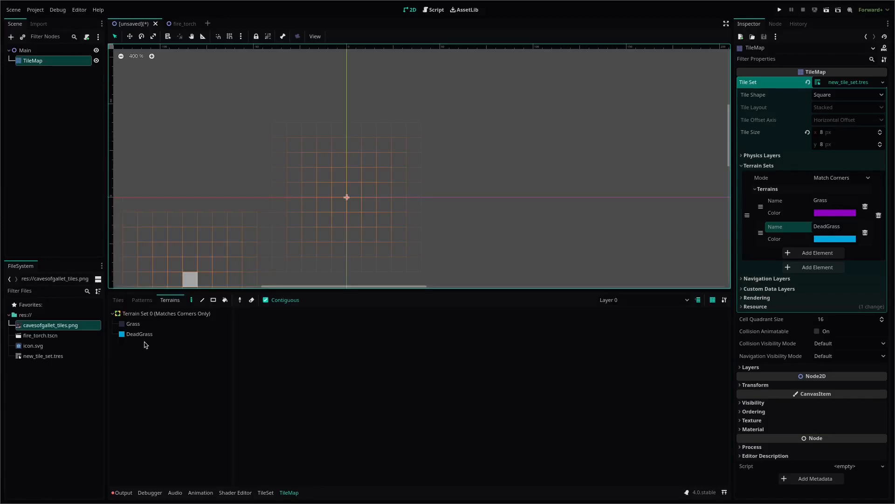
pyautogui.click(119, 301)
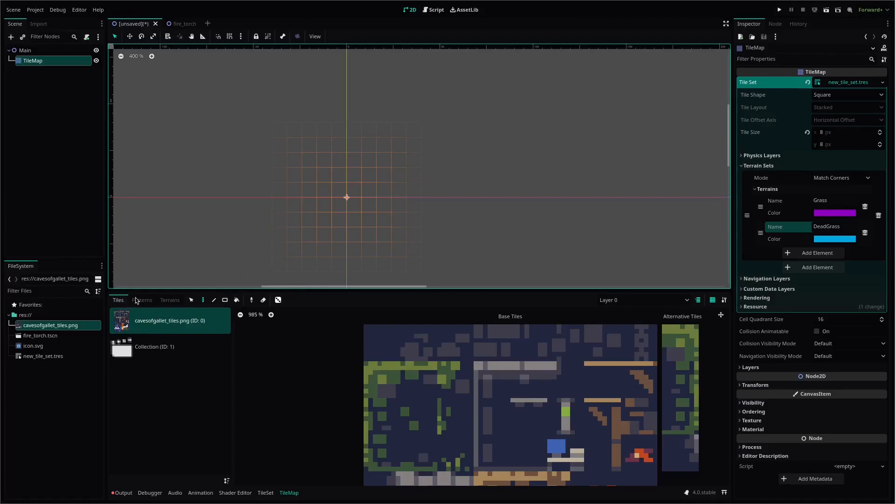
pyautogui.click(381, 379)
pyautogui.moveTo(370, 236); pyautogui.dragTo(528, 241)
pyautogui.moveTo(378, 239); pyautogui.dragTo(558, 240, button='right')
# Draw a horizontal row of about 11 cells with the blue tile at atlas coordinates (1, 5), and erase it
pyautogui.moveTo(451, 235); pyautogui.dragTo(376, 132, button='middle')
pyautogui.scroll(-2, 535, 409)
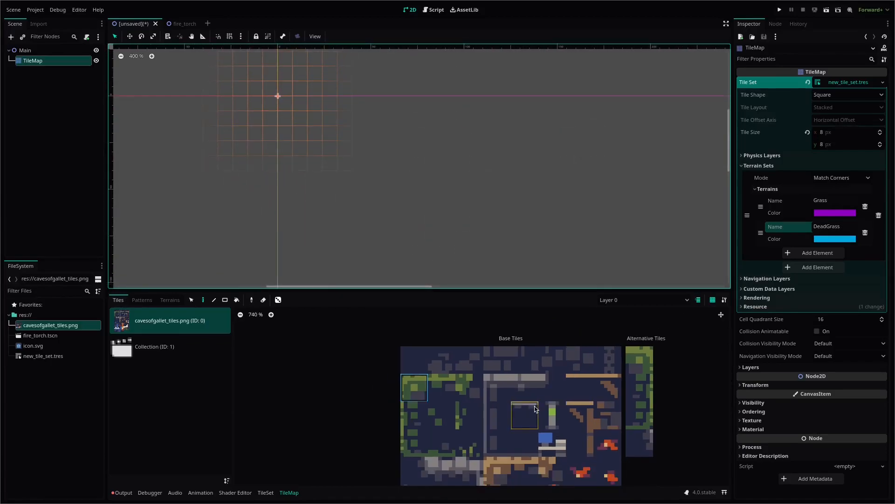
pyautogui.scroll(-2, 535, 408)
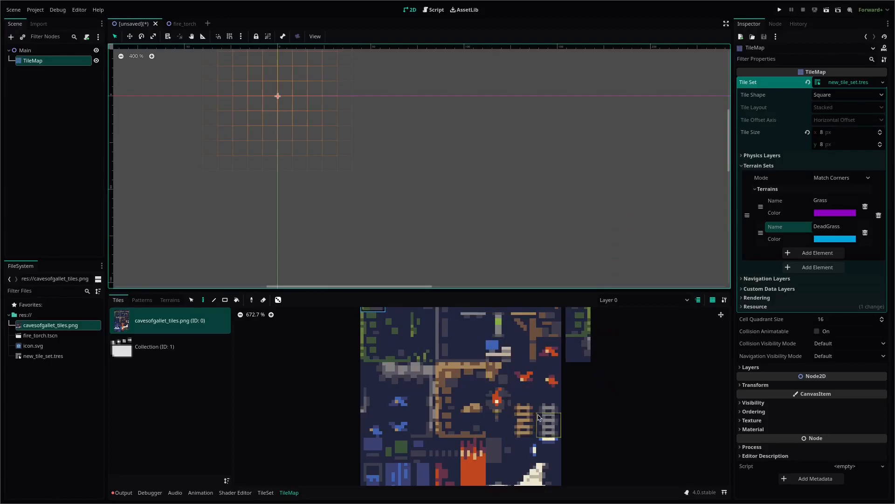
pyautogui.click(397, 409)
pyautogui.moveTo(326, 178); pyautogui.dragTo(480, 178)
pyautogui.scroll(5, 399, 431)
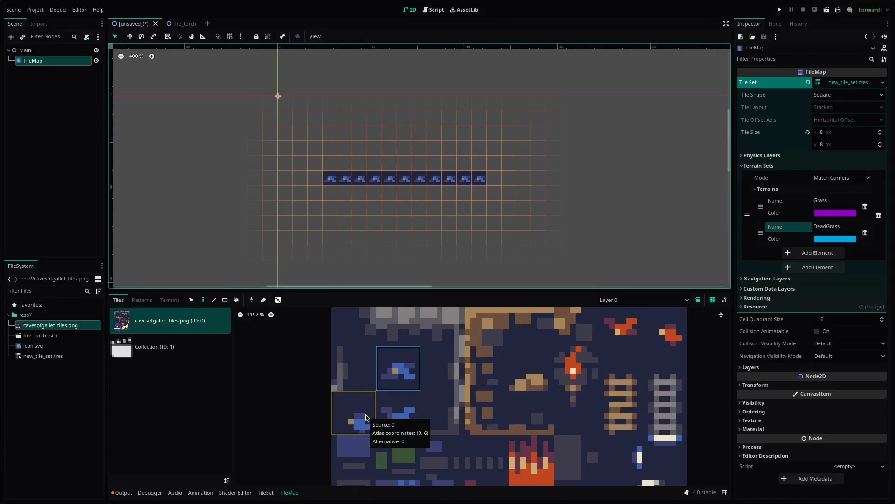
pyautogui.rightClick(331, 180)
pyautogui.moveTo(331, 182); pyautogui.dragTo(490, 182, button='right')
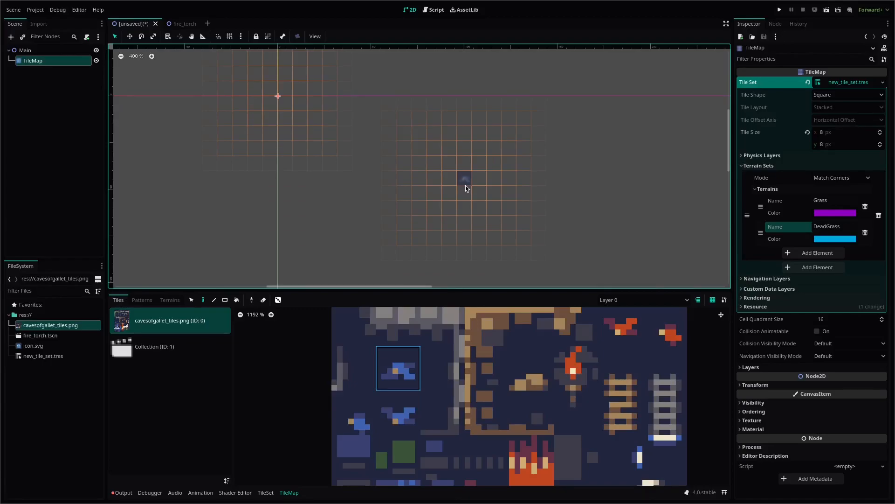
# Draw two more rows of the blue tile, about 12 and 10 cells long, erasing each one after drawing
pyautogui.moveTo(330, 193); pyautogui.dragTo(500, 194)
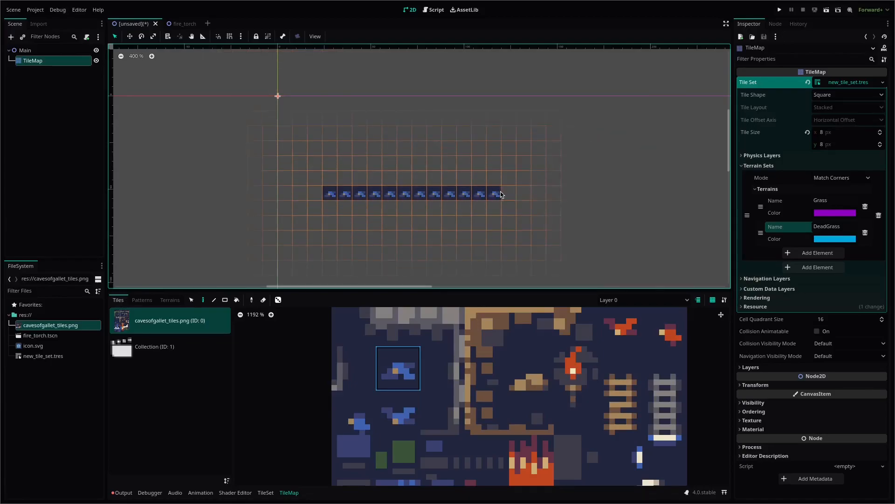
pyautogui.moveTo(498, 195); pyautogui.dragTo(327, 194, button='right')
pyautogui.moveTo(445, 119); pyautogui.dragTo(426, 140, button='middle')
pyautogui.moveTo(364, 187); pyautogui.dragTo(483, 187)
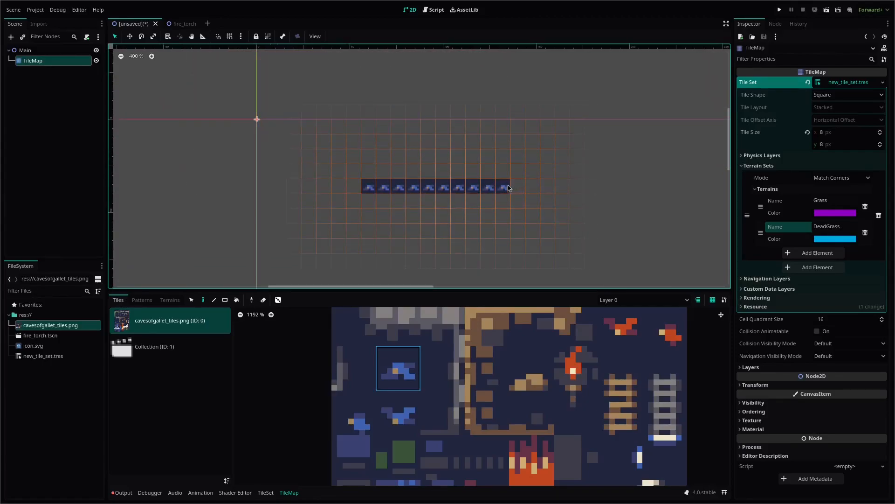
pyautogui.moveTo(512, 188); pyautogui.dragTo(337, 190, button='right')
# Draw a horizontal row of fire_torch scene tiles from the Collection source on the TileMap and erase it
pyautogui.scroll(-1, 412, 177)
pyautogui.scroll(-1, 411, 177)
pyautogui.click(158, 346)
pyautogui.click(299, 326)
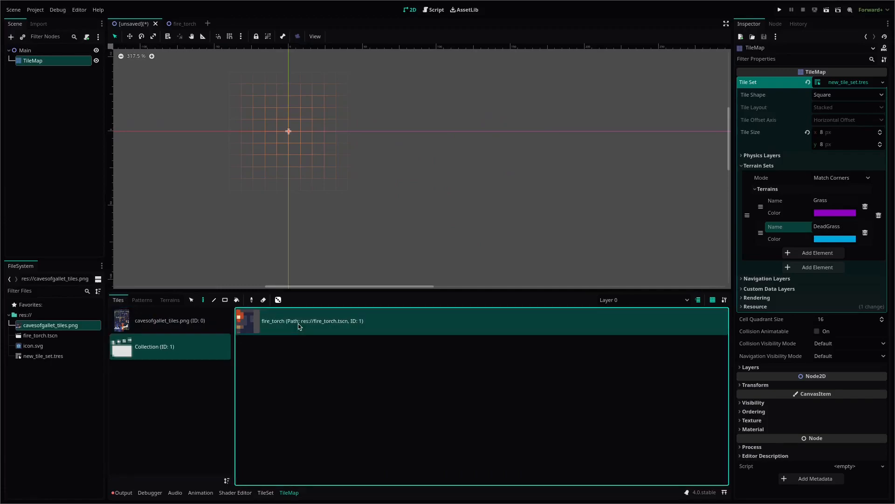
pyautogui.scroll(3, 361, 209)
pyautogui.click(340, 194)
pyautogui.moveTo(340, 195); pyautogui.dragTo(351, 195)
pyautogui.moveTo(450, 194); pyautogui.dragTo(499, 194)
pyautogui.moveTo(504, 197); pyautogui.dragTo(316, 194, button='right')
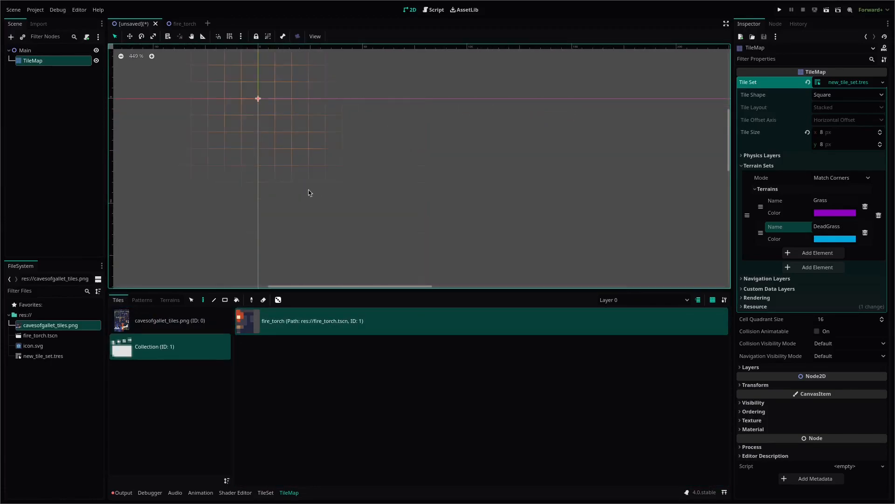
# Return to the cavesofgallet_tiles.png source and add a second layer to the TileMap's Layers
pyautogui.click(170, 320)
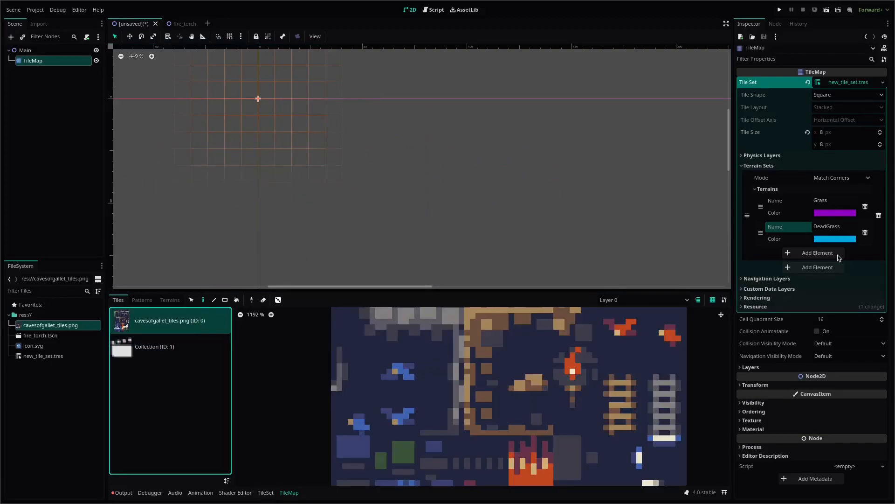
pyautogui.click(779, 165)
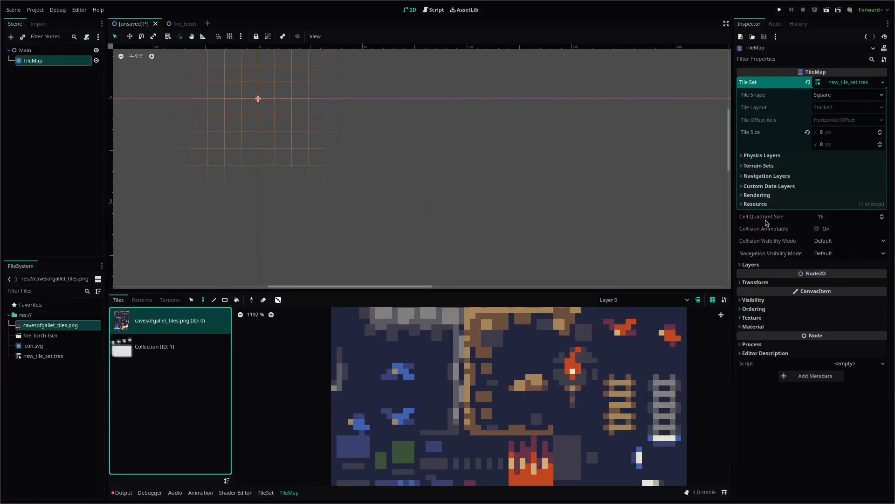
pyautogui.click(767, 265)
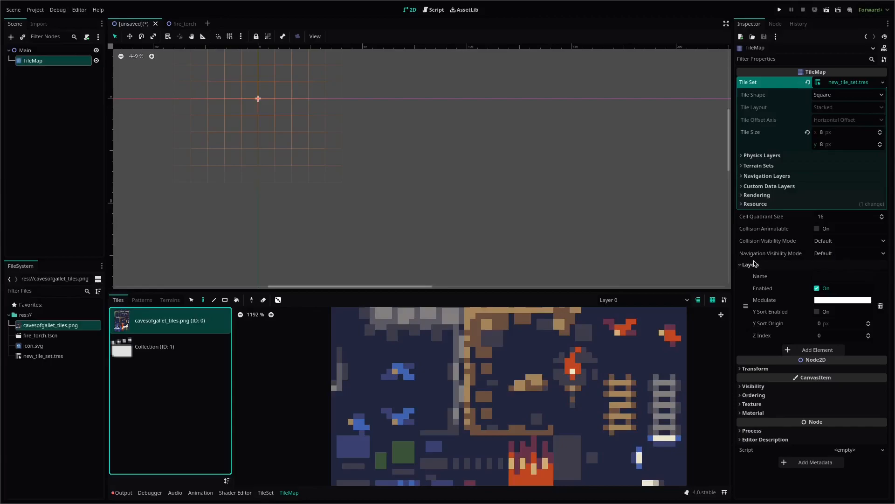
pyautogui.scroll(-4, 468, 186)
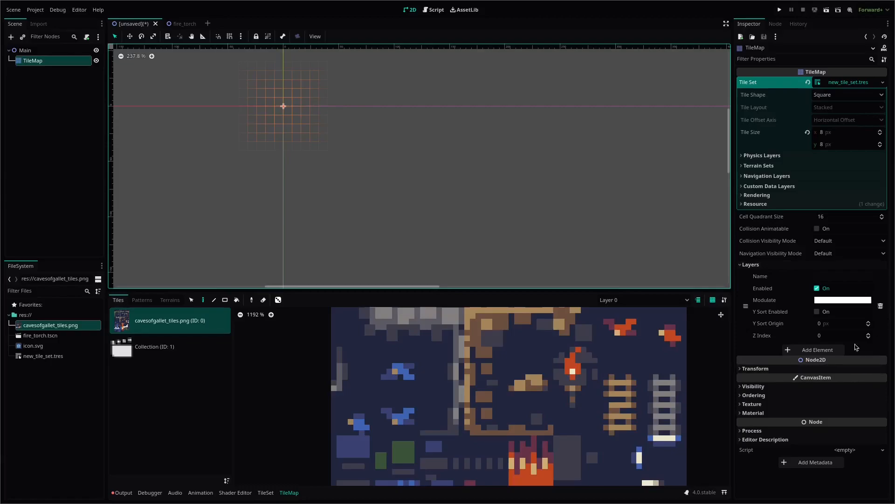
pyautogui.click(807, 349)
pyautogui.scroll(-2, 531, 372)
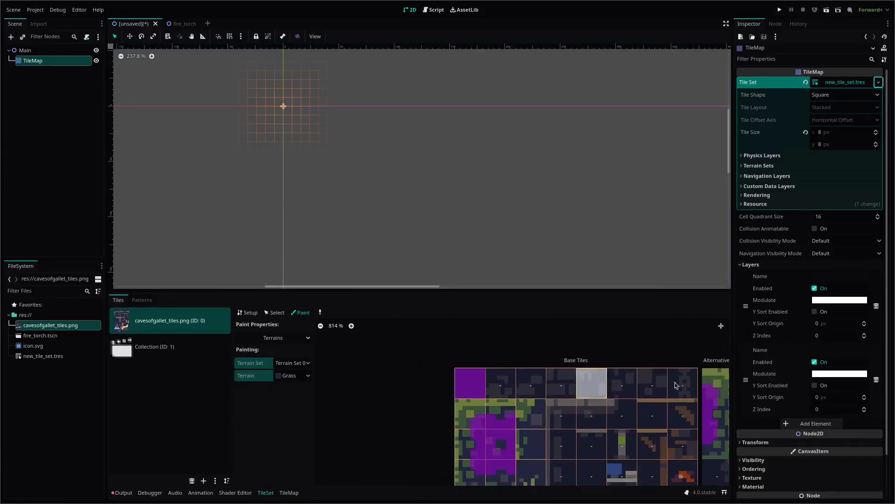
# Name the TileMap's second layer Beta and its first layer Alpha
pyautogui.click(835, 351)
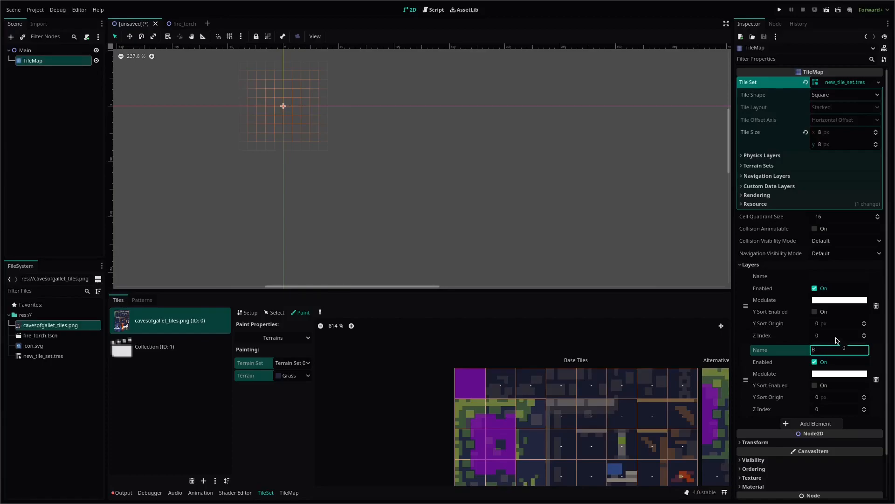
pyautogui.click(840, 274)
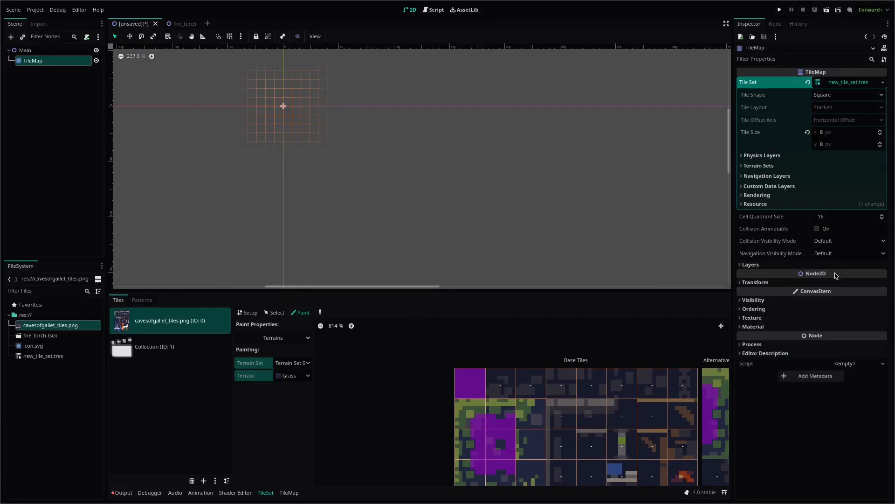
pyautogui.click(846, 277)
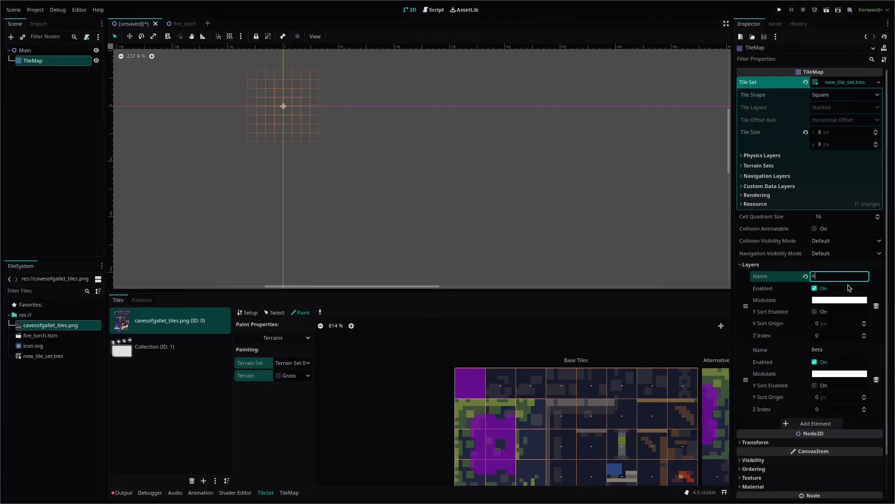
# Draw a horizontal row of 12 grass corner tiles on the Beta layer, below and to the right of the origin
pyautogui.click(288, 493)
pyautogui.click(608, 302)
pyautogui.click(549, 194)
pyautogui.click(623, 301)
pyautogui.click(612, 322)
pyautogui.scroll(3, 360, 145)
pyautogui.scroll(4, 328, 145)
pyautogui.click(444, 407)
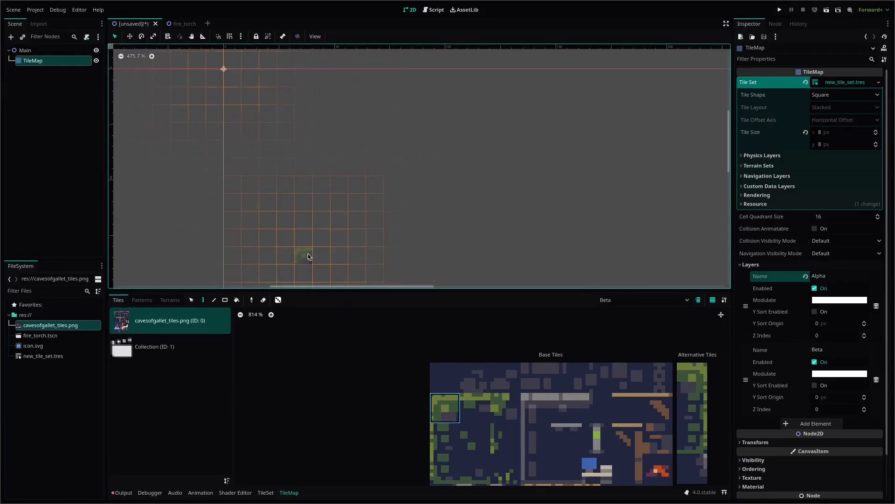
pyautogui.moveTo(307, 256); pyautogui.dragTo(499, 256)
# Draw a vertical column of 7 stone corner tiles on the Alpha layer, crossing the grass row
pyautogui.click(643, 299)
pyautogui.click(612, 311)
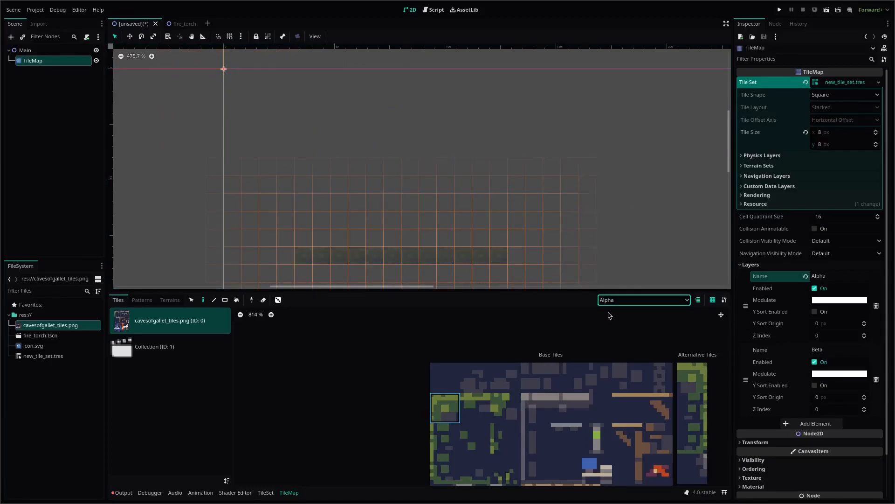
pyautogui.click(536, 407)
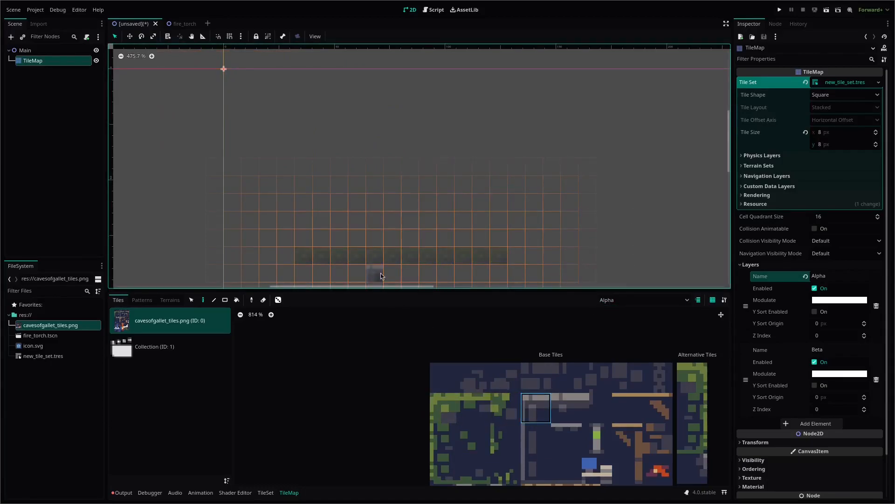
pyautogui.moveTo(409, 275); pyautogui.dragTo(411, 167)
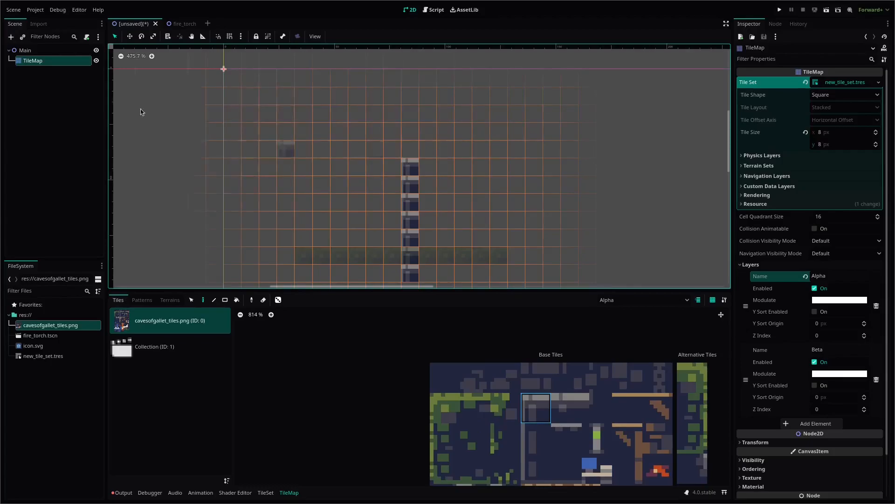
# Select the Main node to examine closely how the two layers overlap at the crossing, and reselect the TileMap
pyautogui.click(33, 50)
pyautogui.scroll(2, 396, 249)
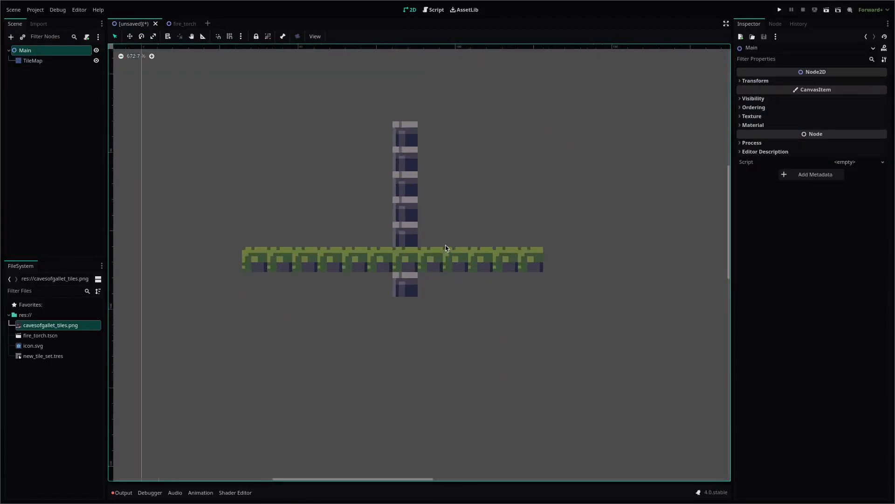
pyautogui.scroll(6, 446, 245)
pyautogui.moveTo(396, 253); pyautogui.dragTo(421, 307, button='middle')
pyautogui.click(30, 63)
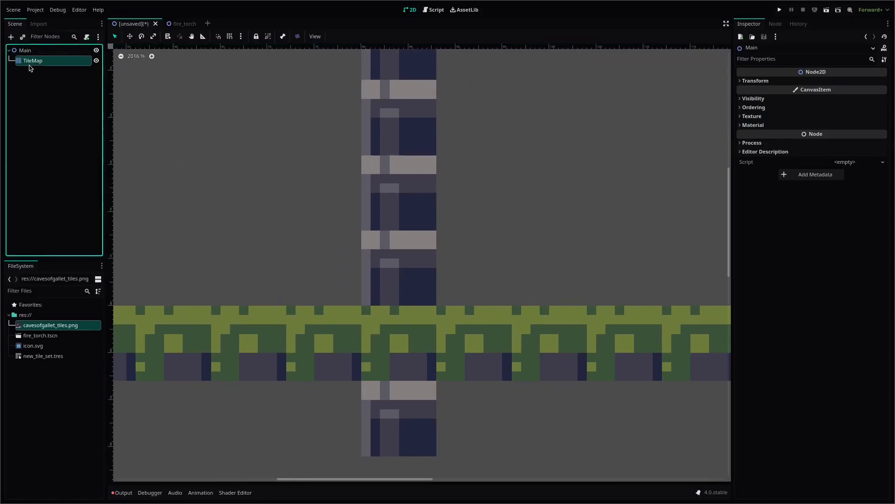
# Move the Beta layer above Alpha in the TileMap's layer order and select the Main node to inspect the crossing
pyautogui.scroll(1, 593, 121)
pyautogui.scroll(-2, 593, 121)
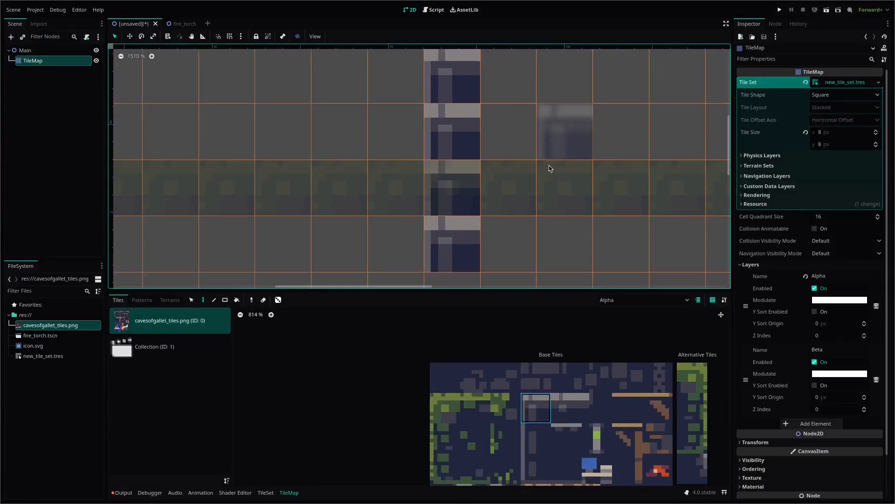
pyautogui.moveTo(516, 145); pyautogui.dragTo(469, 121, button='middle')
pyautogui.moveTo(745, 380); pyautogui.dragTo(745, 335)
pyautogui.moveTo(745, 290); pyautogui.dragTo(753, 260)
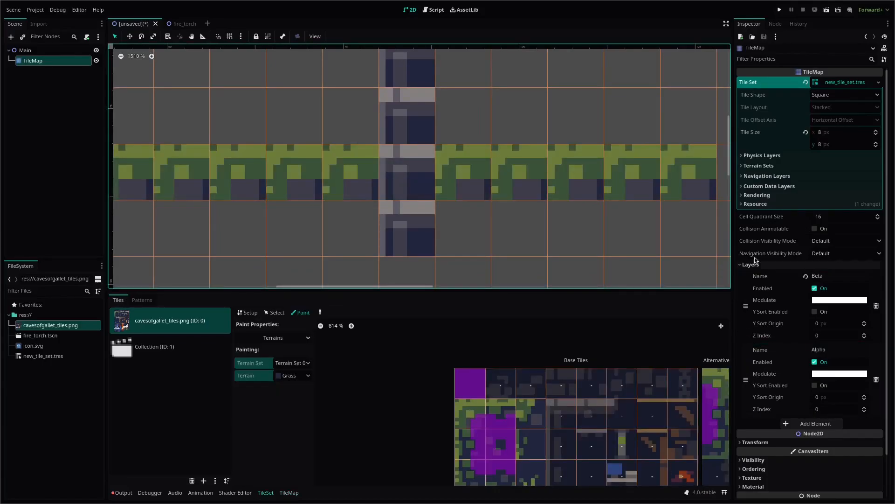
pyautogui.click(44, 52)
pyautogui.scroll(5, 309, 133)
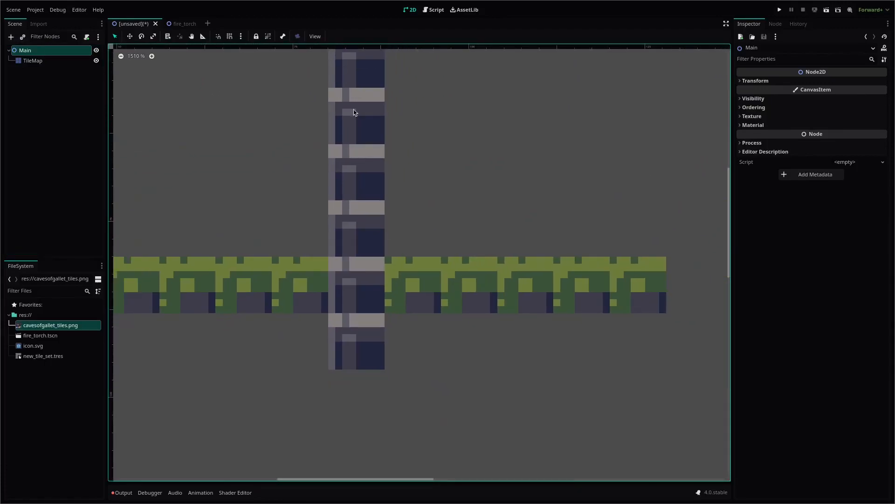
pyautogui.moveTo(271, 280); pyautogui.dragTo(280, 339, button='middle')
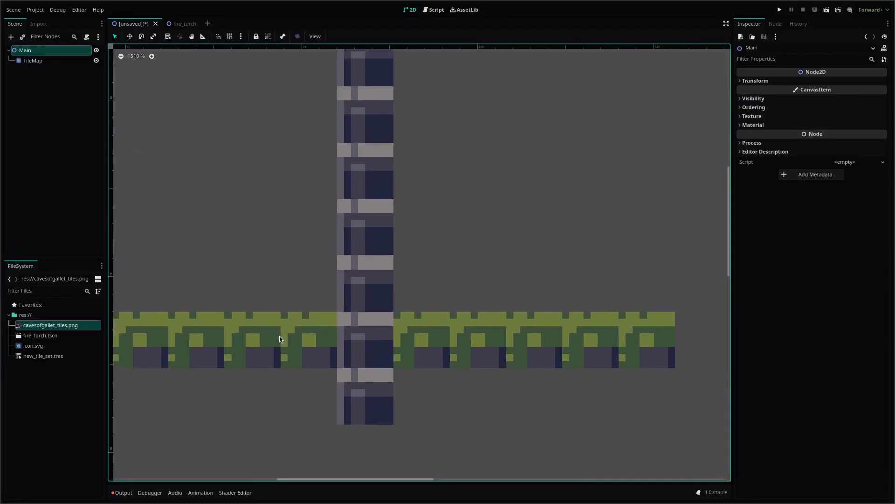
# Move the Alpha layer back above Beta in the TileMap's layer order and delete the Beta layer
pyautogui.click(76, 63)
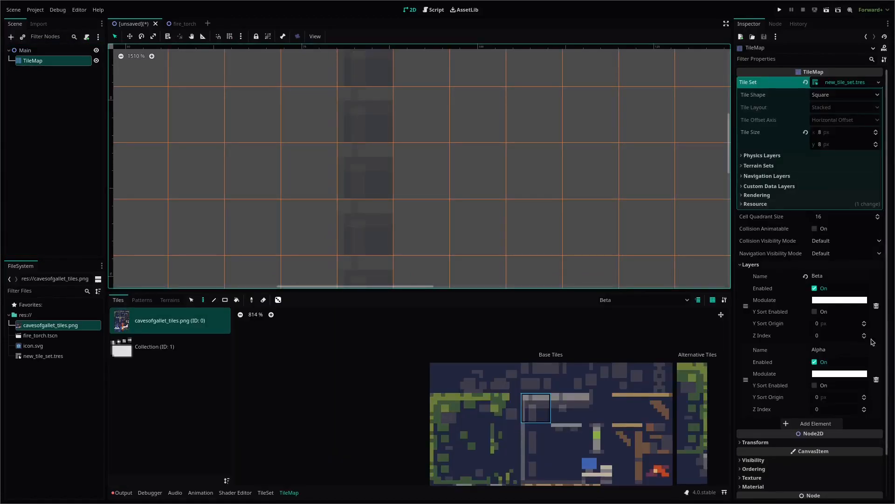
pyautogui.scroll(-5, 443, 186)
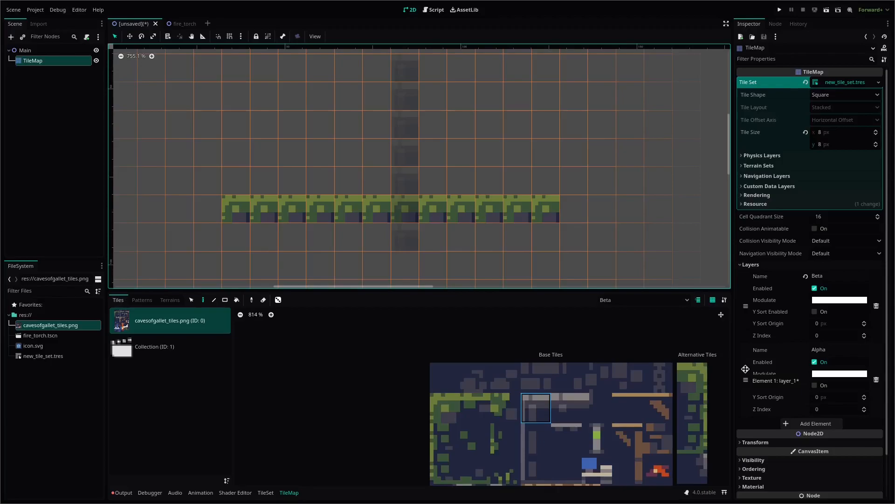
pyautogui.click(745, 381)
pyautogui.moveTo(745, 291); pyautogui.dragTo(746, 279)
pyautogui.scroll(-6, 435, 231)
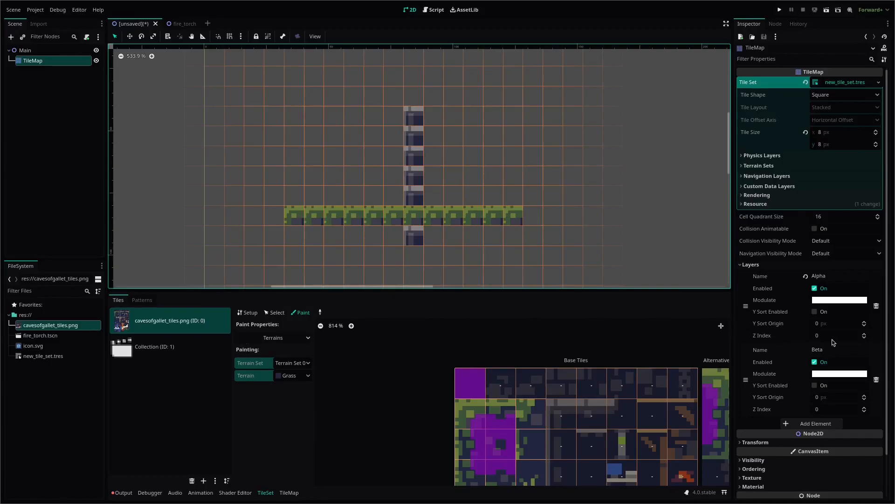
pyautogui.click(877, 381)
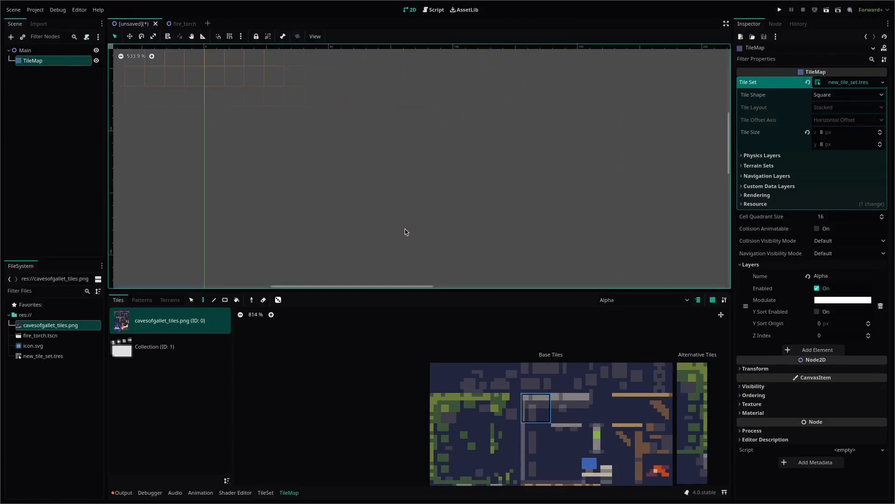
# Select the Grass terrain of Terrain Set 0, paint a small freehand patch on the Alpha layer and erase it
pyautogui.scroll(-4, 362, 366)
pyautogui.click(179, 301)
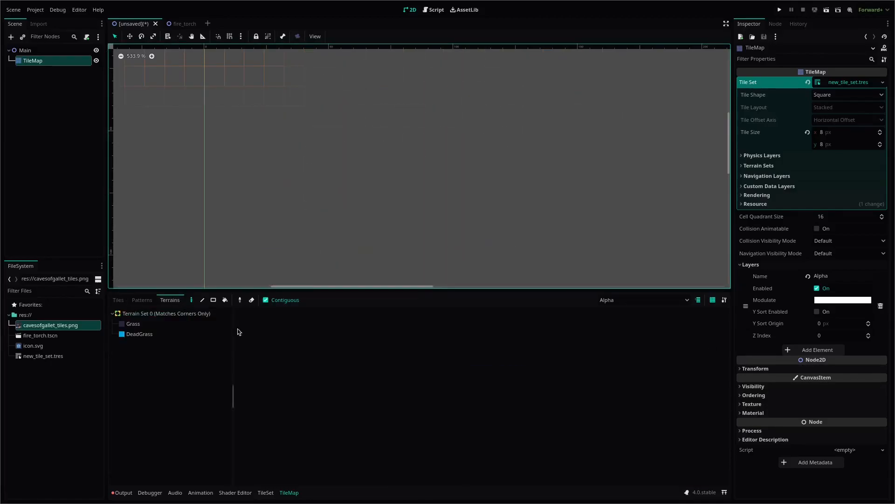
pyautogui.click(167, 326)
pyautogui.scroll(5, 250, 223)
pyautogui.moveTo(282, 197)
pyautogui.mouseDown()
pyautogui.moveTo(328, 220)
pyautogui.moveTo(306, 189)
pyautogui.mouseUp()
pyautogui.moveTo(305, 188)
pyautogui.mouseDown(button='right')
pyautogui.moveTo(361, 207)
pyautogui.moveTo(260, 208)
pyautogui.moveTo(345, 198)
pyautogui.mouseUp(button='right')
pyautogui.moveTo(302, 118)
pyautogui.keyDown('ctrl'); pyautogui.keyDown('shift'); pyautogui.mouseDown(button='right')
pyautogui.moveTo(548, 266)
pyautogui.moveTo(589, 266)
pyautogui.mouseUp(button='right'); pyautogui.keyUp('shift'); pyautogui.keyUp('ctrl')
pyautogui.scroll(-13, 460, 190)
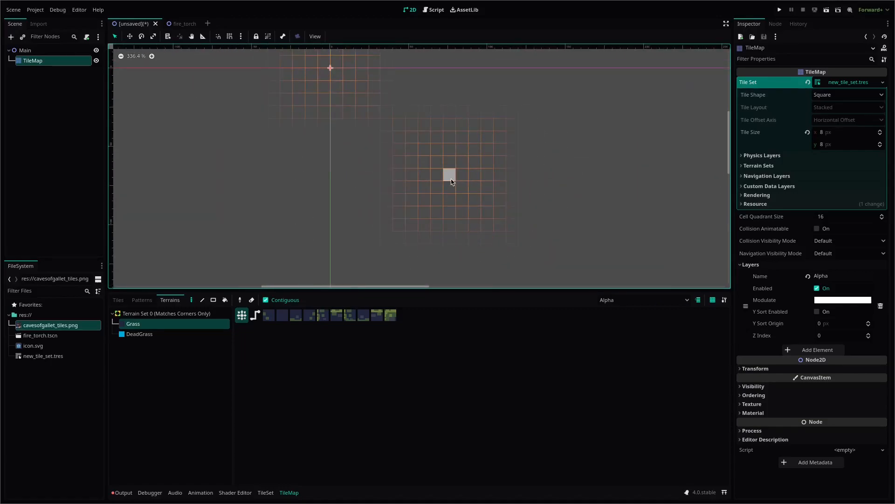
# Try painting long freehand bands of Grass terrain below the origin and undo each one
pyautogui.scroll(-1, 438, 181)
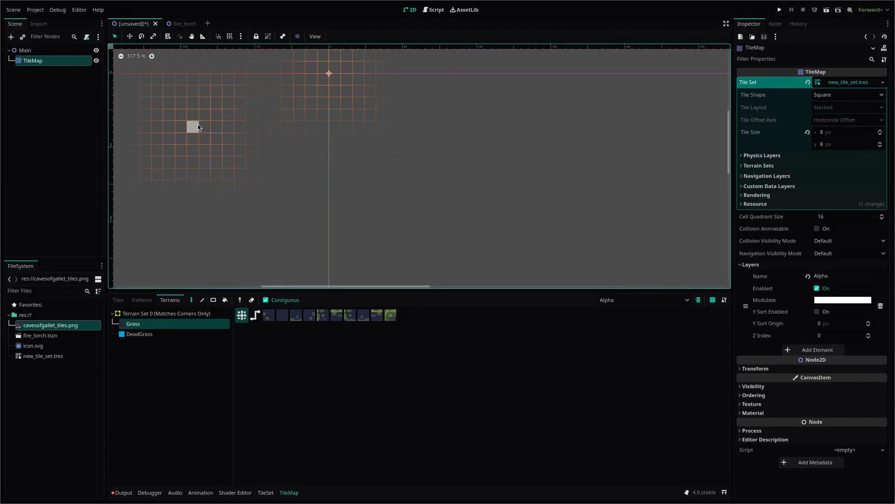
pyautogui.moveTo(191, 151)
pyautogui.mouseDown()
pyautogui.moveTo(149, 151)
pyautogui.moveTo(660, 164)
pyautogui.mouseUp()
pyautogui.moveTo(265, 110)
pyautogui.mouseDown()
pyautogui.moveTo(294, 128)
pyautogui.moveTo(276, 112)
pyautogui.mouseUp()
pyautogui.hotkey('ctrl', 'z')
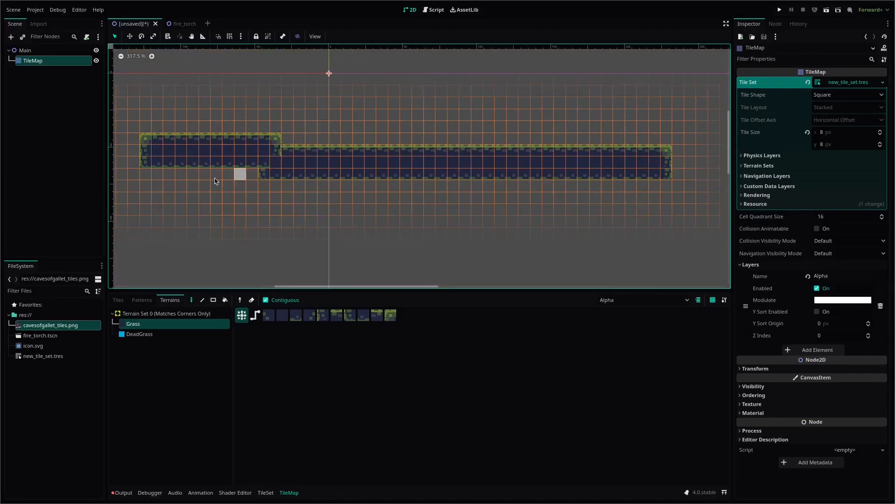
pyautogui.hotkey('ctrl', 'z')
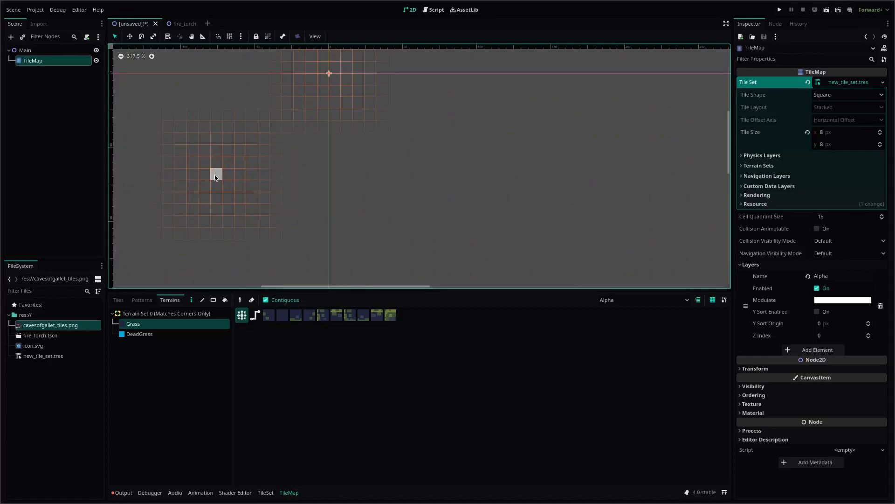
pyautogui.click(216, 175)
pyautogui.moveTo(216, 177)
pyautogui.mouseDown()
pyautogui.moveTo(478, 175)
pyautogui.moveTo(532, 91)
pyautogui.moveTo(584, 95)
pyautogui.mouseUp()
pyautogui.hotkey('ctrl', 'z')
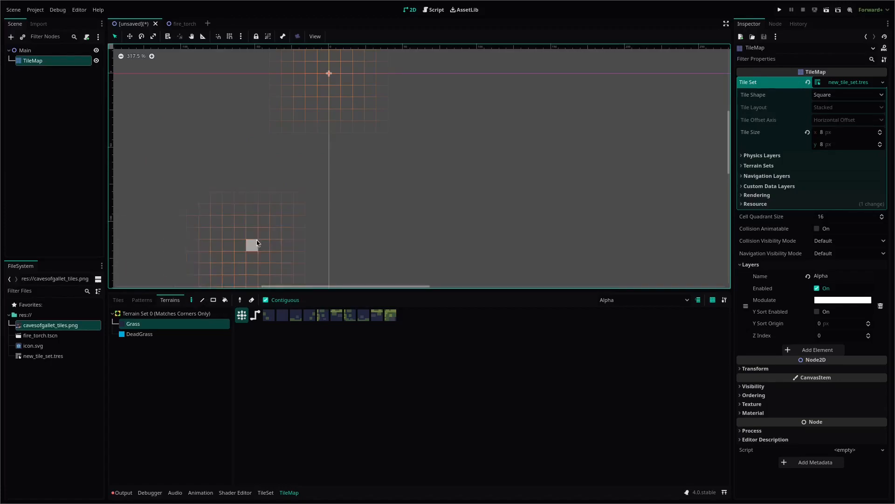
# Draw a long horizontal Grass terrain line with the Line tool, plus two diagonals from its ends meeting in a V below
pyautogui.press('l')
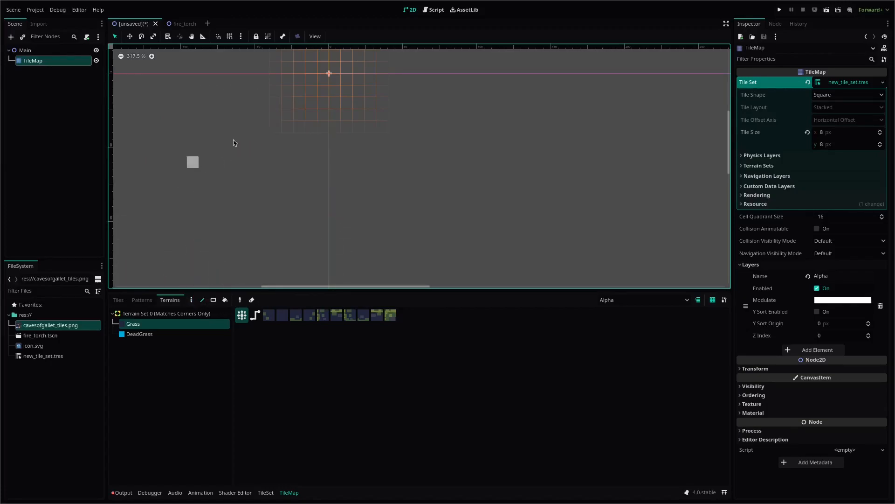
pyautogui.moveTo(205, 186); pyautogui.dragTo(716, 186)
pyautogui.scroll(-3, 587, 193)
pyautogui.moveTo(564, 180); pyautogui.dragTo(541, 155, button='middle')
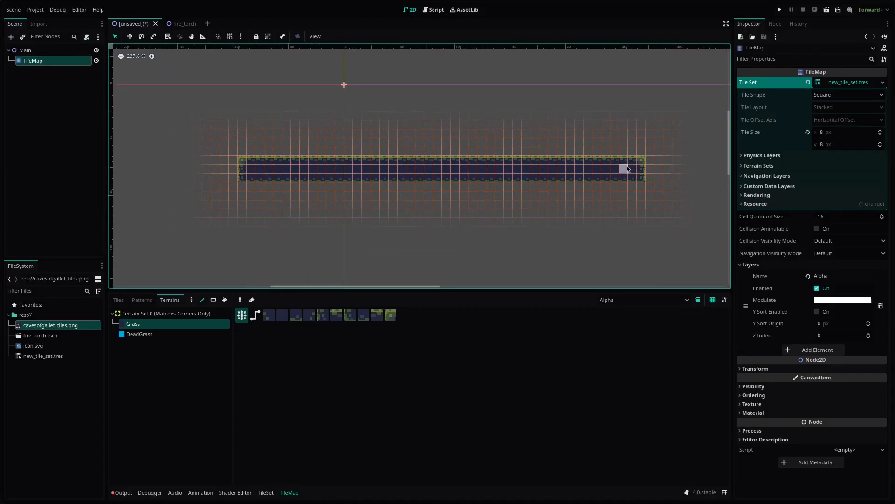
pyautogui.moveTo(627, 179); pyautogui.dragTo(404, 302)
pyautogui.moveTo(458, 187); pyautogui.dragTo(539, 111, button='middle')
pyautogui.moveTo(333, 93); pyautogui.dragTo(480, 224)
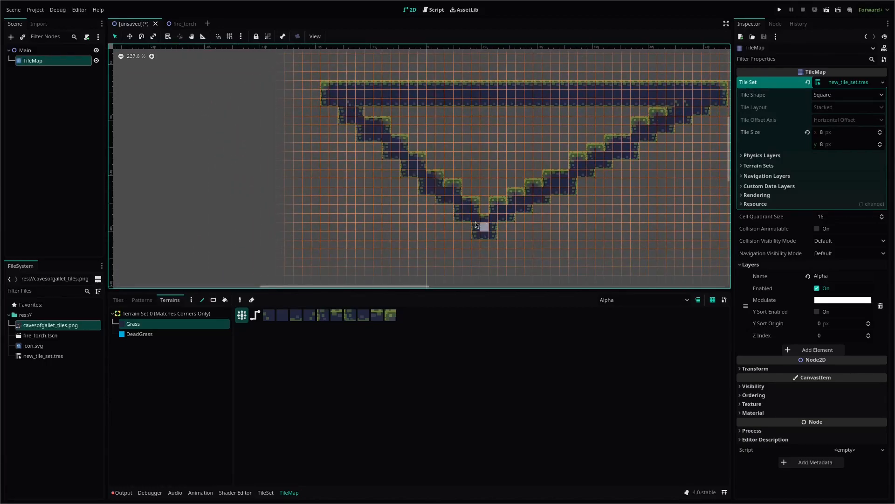
pyautogui.scroll(1, 415, 172)
pyautogui.scroll(-7, 461, 120)
pyautogui.moveTo(450, 102); pyautogui.dragTo(377, 133, button='middle')
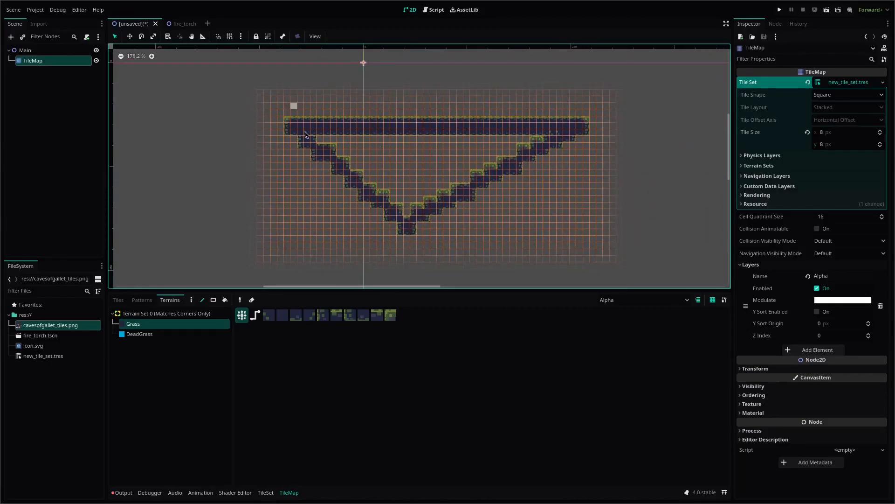
# Erase the Grass triangle along its edges in straight lines and clear the leftover tiles with the Paint tool
pyautogui.scroll(1, 287, 118)
pyautogui.moveTo(283, 118); pyautogui.dragTo(659, 115)
pyautogui.moveTo(287, 121); pyautogui.dragTo(433, 252)
pyautogui.moveTo(287, 122); pyautogui.dragTo(433, 253)
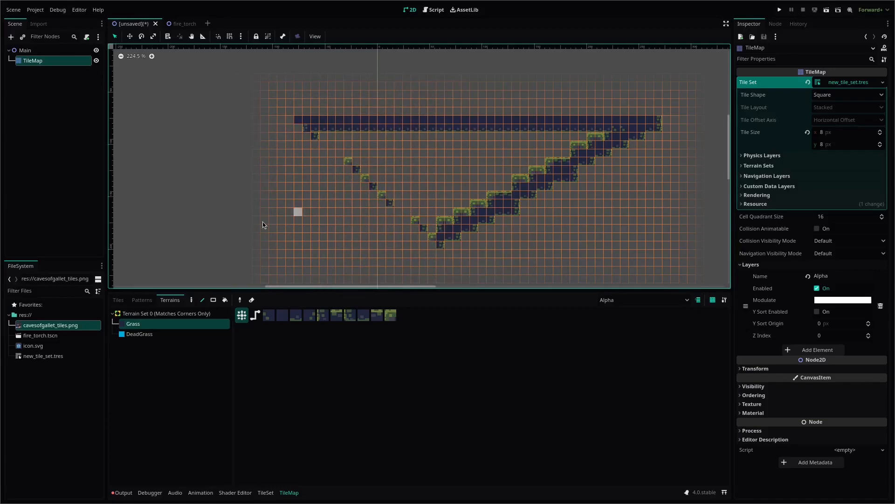
pyautogui.click(191, 299)
pyautogui.moveTo(381, 111)
pyautogui.mouseDown(button='right')
pyautogui.moveTo(394, 125)
pyautogui.moveTo(303, 138)
pyautogui.moveTo(399, 130)
pyautogui.moveTo(573, 205)
pyautogui.moveTo(466, 219)
pyautogui.moveTo(448, 237)
pyautogui.moveTo(421, 237)
pyautogui.moveTo(439, 199)
pyautogui.moveTo(326, 166)
pyautogui.moveTo(299, 122)
pyautogui.moveTo(314, 114)
pyautogui.moveTo(430, 113)
pyautogui.moveTo(609, 135)
pyautogui.moveTo(597, 136)
pyautogui.mouseUp(button='right')
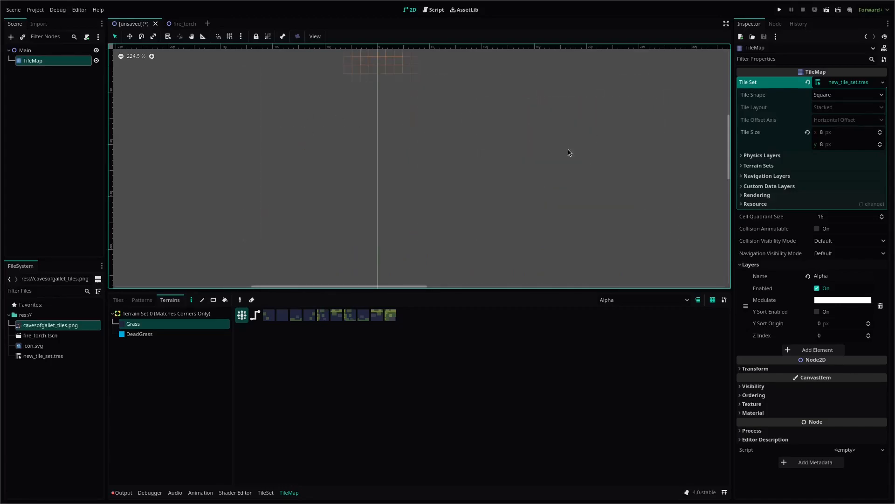
# Paint a large Grass terrain rectangle below the origin and erase a rectangular section from its upper-left corner
pyautogui.scroll(2, 462, 142)
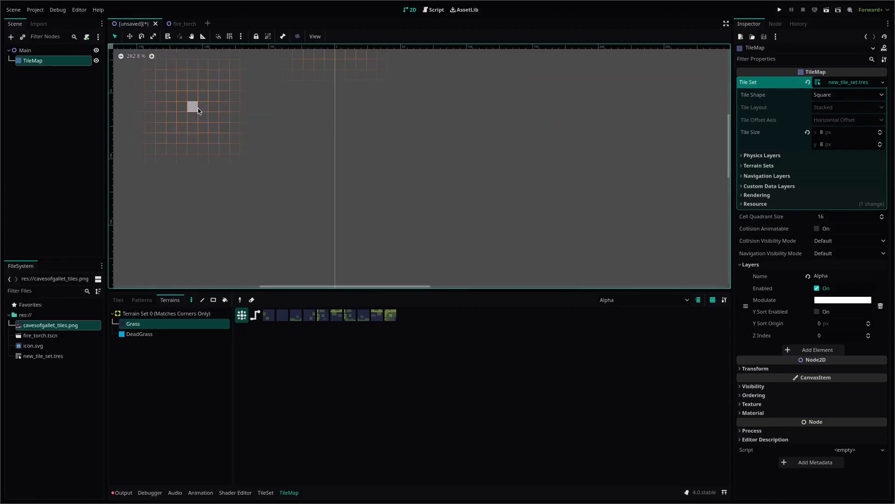
pyautogui.keyDown('ctrl'); pyautogui.keyDown('shift'); pyautogui.moveTo(171, 85); pyautogui.dragTo(646, 266); pyautogui.keyUp('shift'); pyautogui.keyUp('ctrl')
pyautogui.hscroll(1, 447, 214)
pyautogui.scroll(-2, 446, 214)
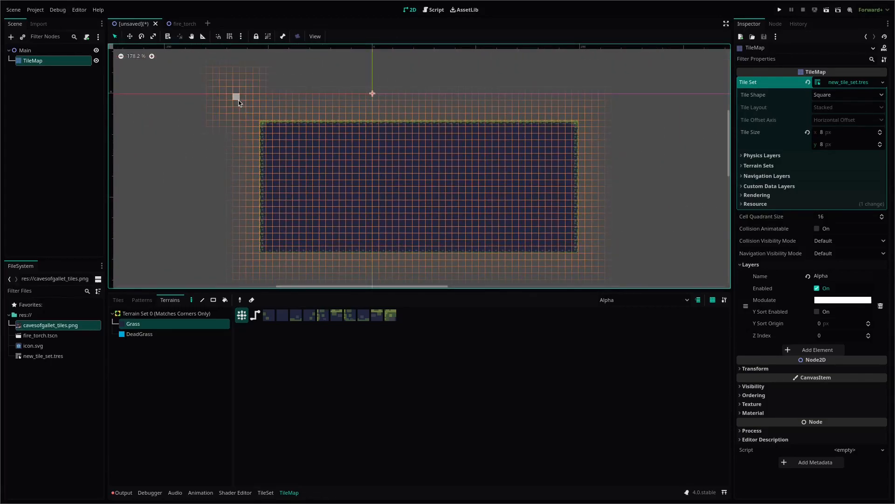
pyautogui.keyDown('ctrl'); pyautogui.keyDown('shift'); pyautogui.moveTo(209, 90); pyautogui.dragTo(362, 188); pyautogui.keyUp('shift'); pyautogui.keyUp('ctrl')
pyautogui.moveTo(179, 70)
pyautogui.keyDown('ctrl'); pyautogui.keyDown('shift'); pyautogui.mouseDown(button='right')
pyautogui.moveTo(326, 189)
pyautogui.moveTo(404, 209)
pyautogui.mouseUp(button='right'); pyautogui.keyUp('shift'); pyautogui.keyUp('ctrl')
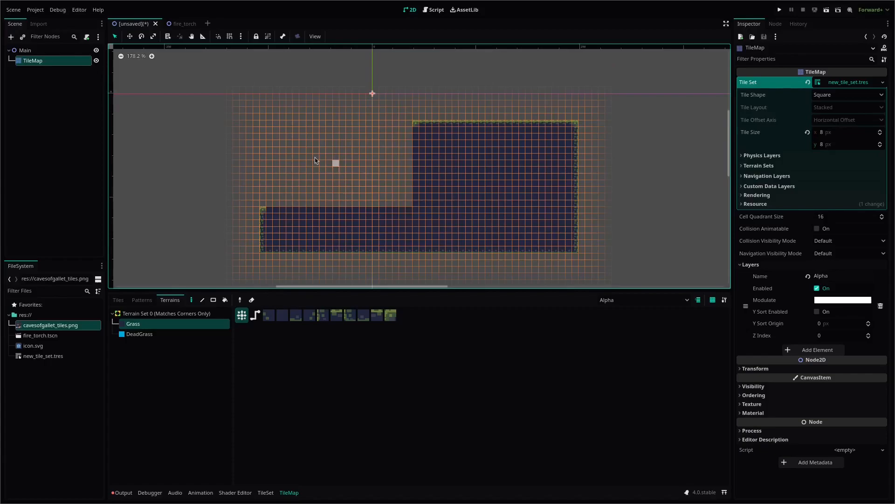
# Paint an arched freehand Grass stroke beside the cut-out rectangle and erase all tiles from the canvas
pyautogui.moveTo(180, 168); pyautogui.dragTo(339, 144)
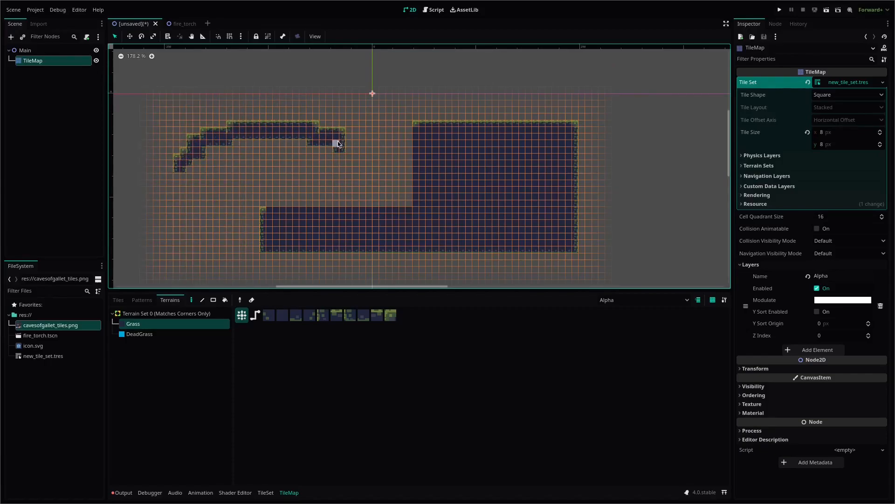
pyautogui.moveTo(340, 144)
pyautogui.mouseDown(button='right')
pyautogui.moveTo(273, 129)
pyautogui.moveTo(165, 173)
pyautogui.mouseUp(button='right')
pyautogui.moveTo(141, 68)
pyautogui.keyDown('ctrl'); pyautogui.keyDown('shift'); pyautogui.mouseDown(button='right')
pyautogui.moveTo(298, 186)
pyautogui.moveTo(646, 264)
pyautogui.mouseUp(button='right'); pyautogui.keyUp('shift'); pyautogui.keyUp('ctrl')
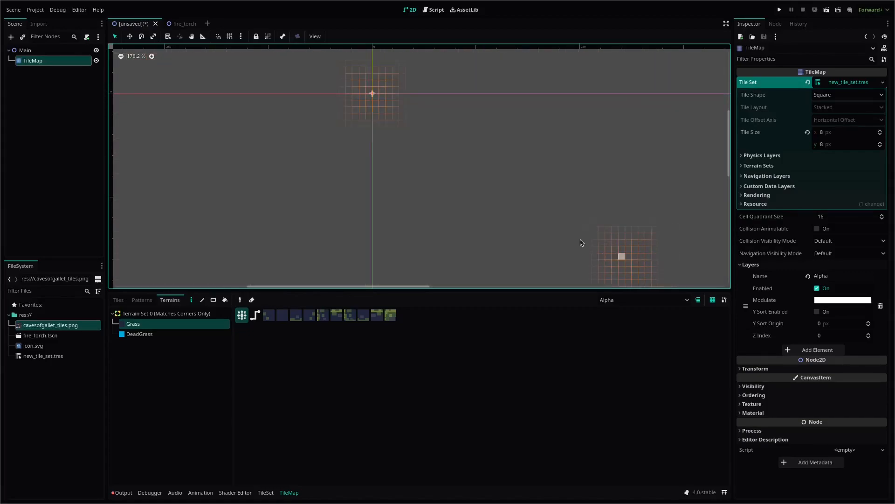
# Draw a large closed oval outline of Grass terrain on the Alpha layer below the origin
pyautogui.scroll(5, 424, 205)
pyautogui.moveTo(419, 225); pyautogui.dragTo(232, 290, button='middle')
pyautogui.scroll(-3, 314, 205)
pyautogui.moveTo(448, 105)
pyautogui.mouseDown()
pyautogui.moveTo(233, 198)
pyautogui.moveTo(373, 285)
pyautogui.moveTo(545, 125)
pyautogui.moveTo(429, 105)
pyautogui.mouseUp()
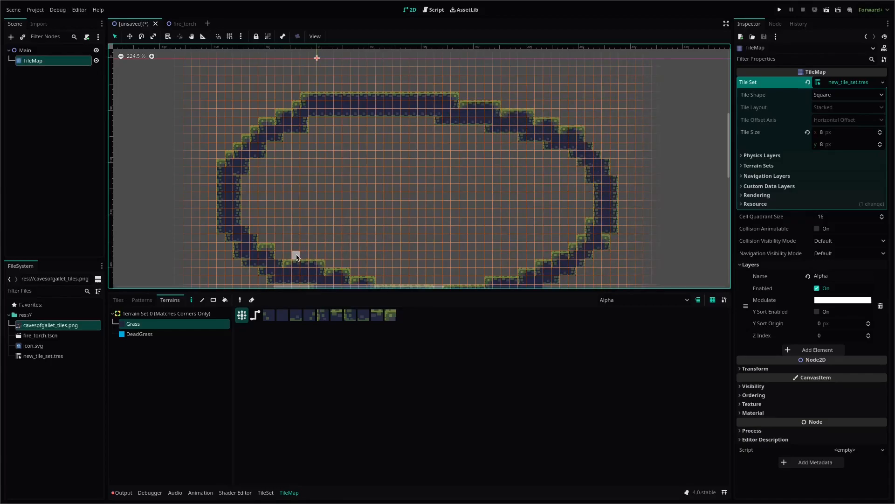
# Fill the inside of the oval outline with Grass terrain using the Bucket tool with Contiguous enabled
pyautogui.press('b')
pyautogui.click(390, 180)
pyautogui.scroll(-2, 494, 182)
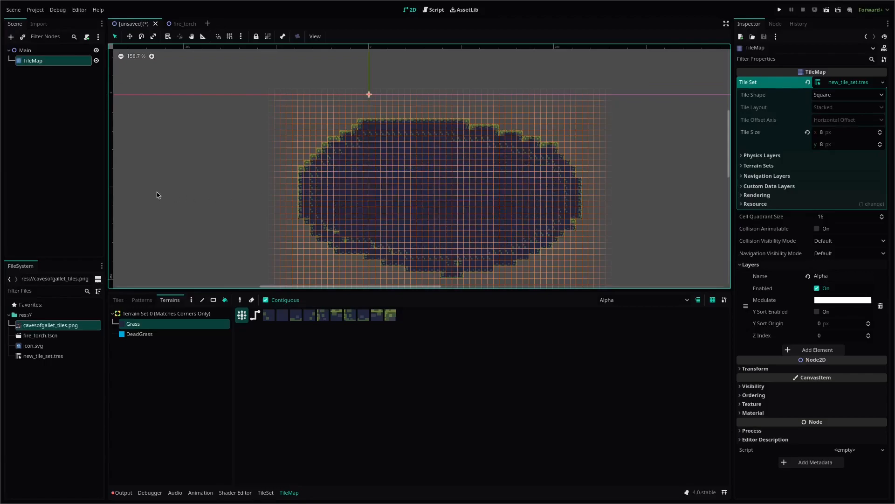
# Disable Contiguous filling for the terrain Bucket tool and preview it on the oval's inner edge tiles
pyautogui.scroll(8, 219, 183)
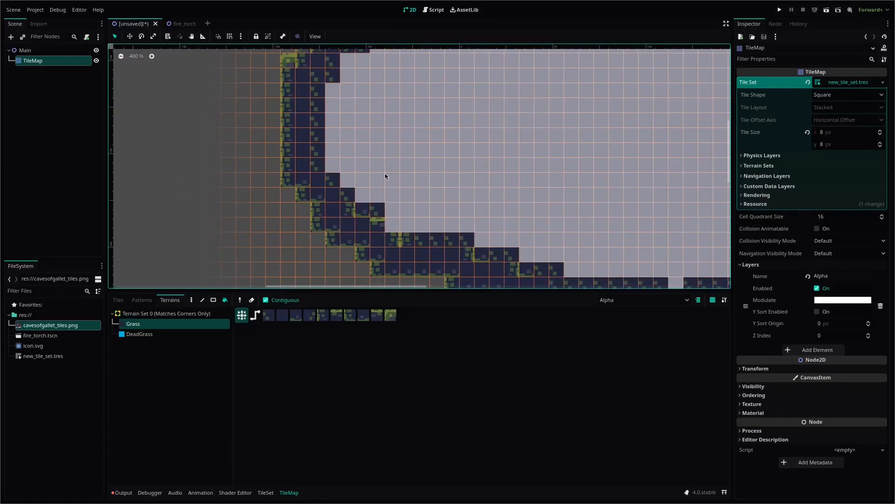
pyautogui.scroll(2, 329, 284)
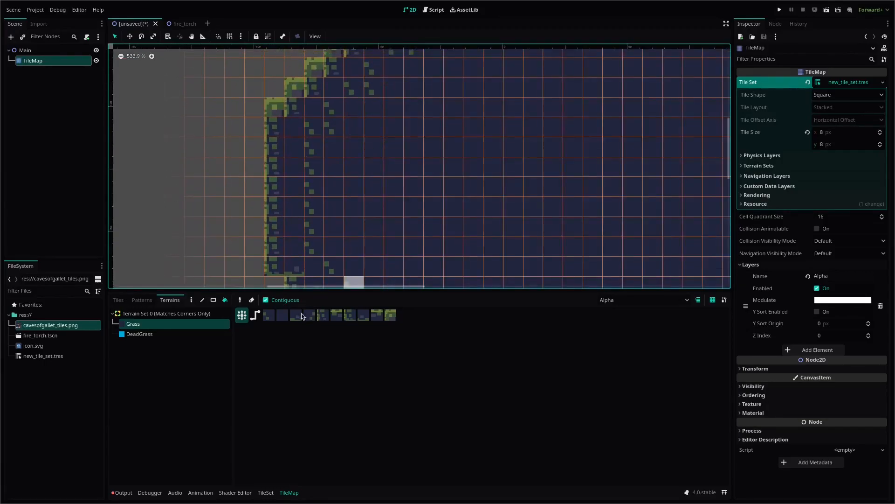
pyautogui.click(266, 299)
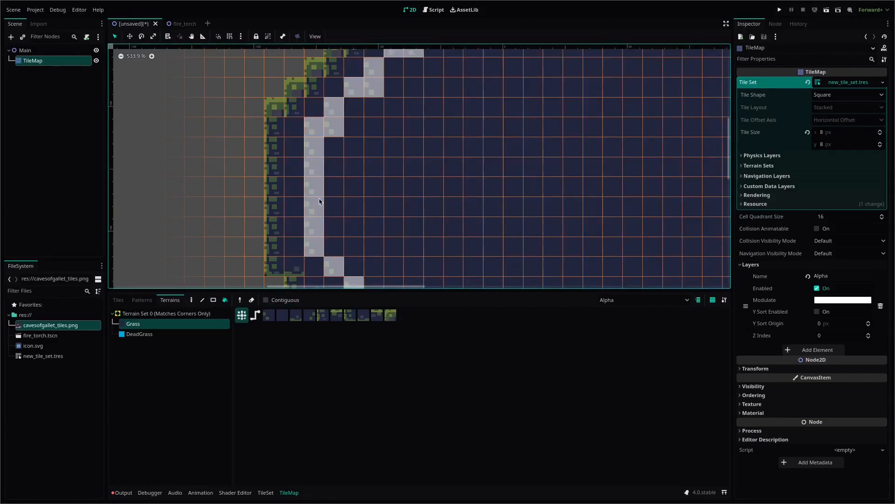
# Replace the oval's matching inner edge tiles with the orange winged creature tile using the Bucket tool with Contiguous disabled
pyautogui.click(118, 301)
pyautogui.scroll(4, 454, 413)
pyautogui.click(464, 413)
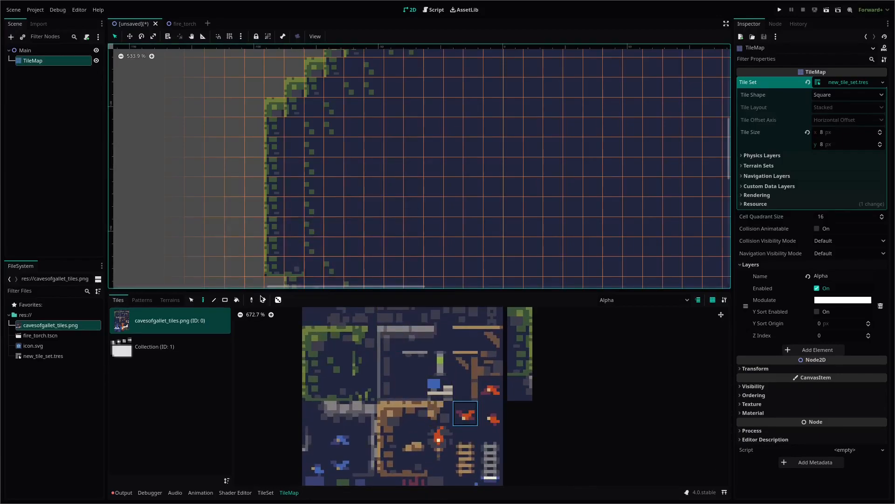
pyautogui.click(237, 300)
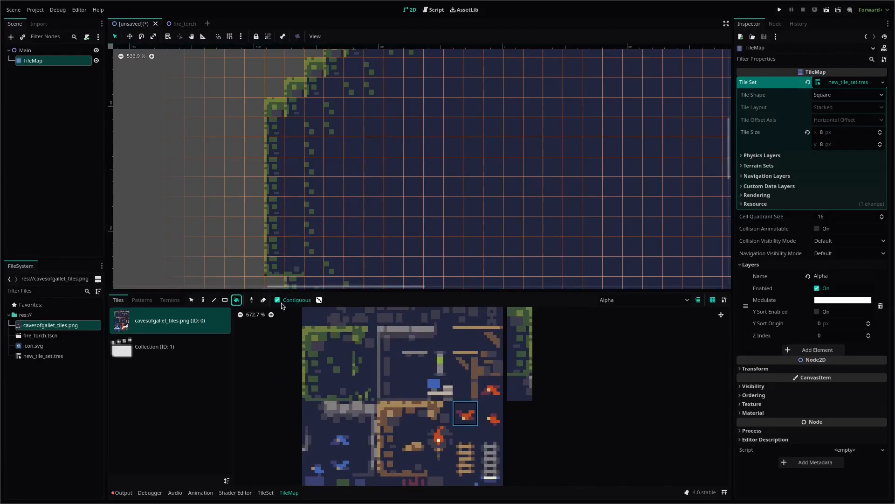
pyautogui.click(300, 270)
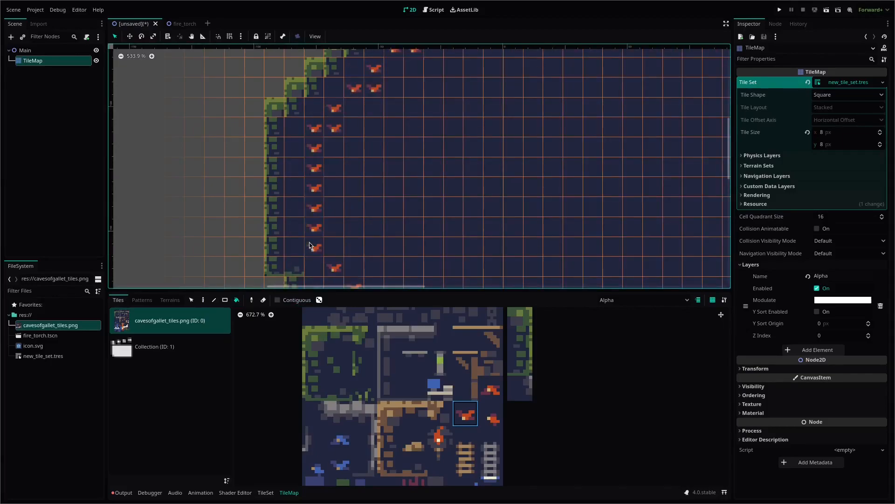
pyautogui.scroll(-3, 440, 149)
pyautogui.moveTo(589, 150); pyautogui.dragTo(348, 146, button='middle')
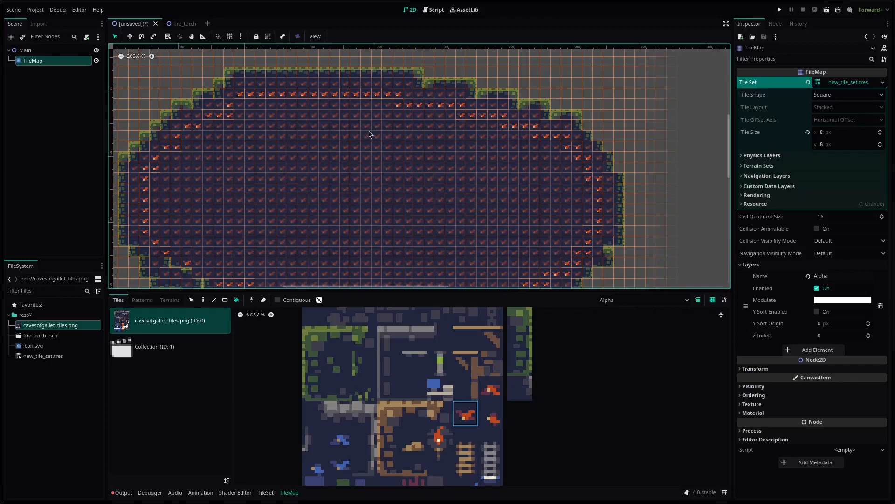
pyautogui.scroll(-2, 395, 149)
pyautogui.press('super+Tab')
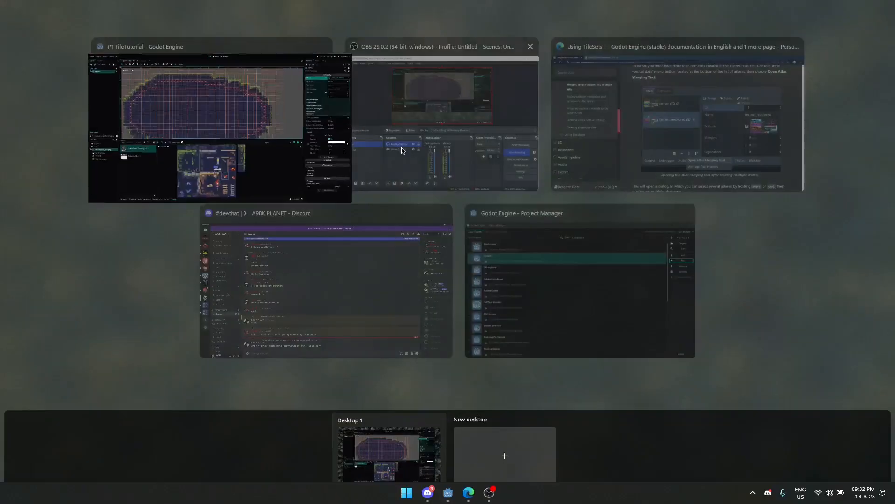
pyautogui.click(488, 153)
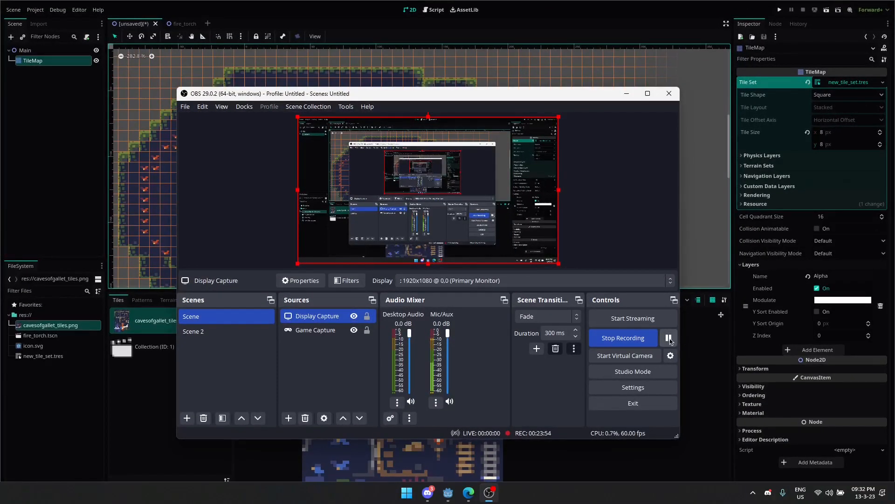
pyautogui.click(601, 3)
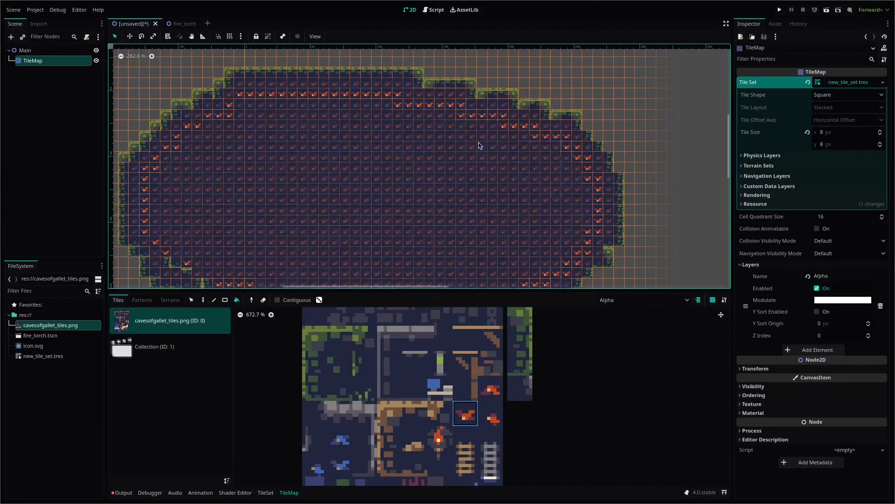
pyautogui.scroll(-9, 402, 158)
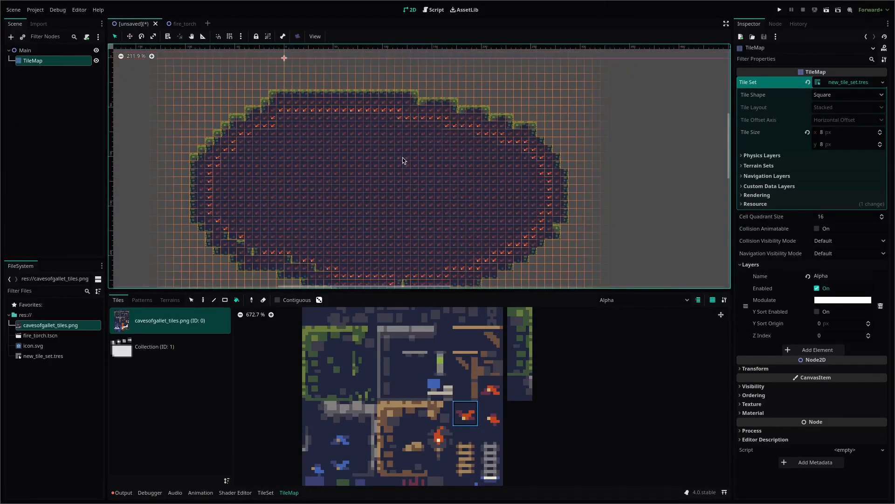
pyautogui.scroll(5, 353, 167)
pyautogui.scroll(-2, 329, 179)
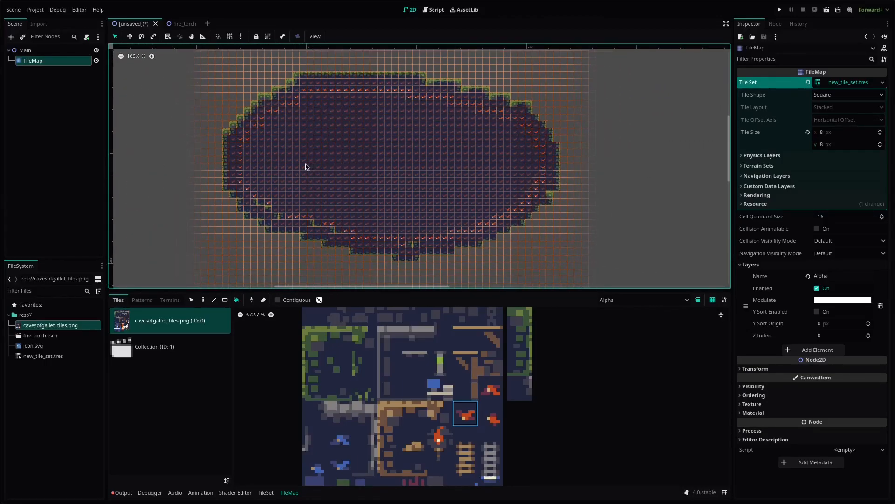
pyautogui.scroll(3, 306, 164)
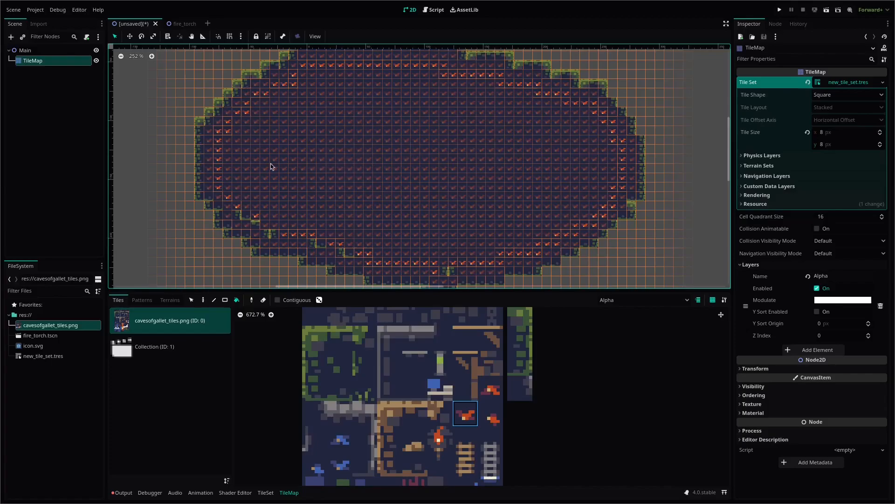
pyautogui.scroll(5, 258, 177)
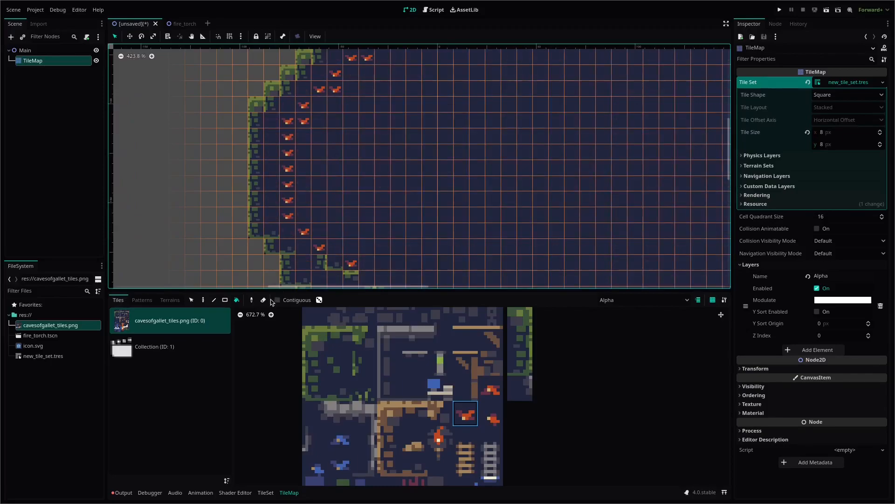
# Try to paint the green foliage left-edge tile in the empty area left of the oval using the Paint tool with Scale Mode active
pyautogui.press('s')
pyautogui.click(201, 304)
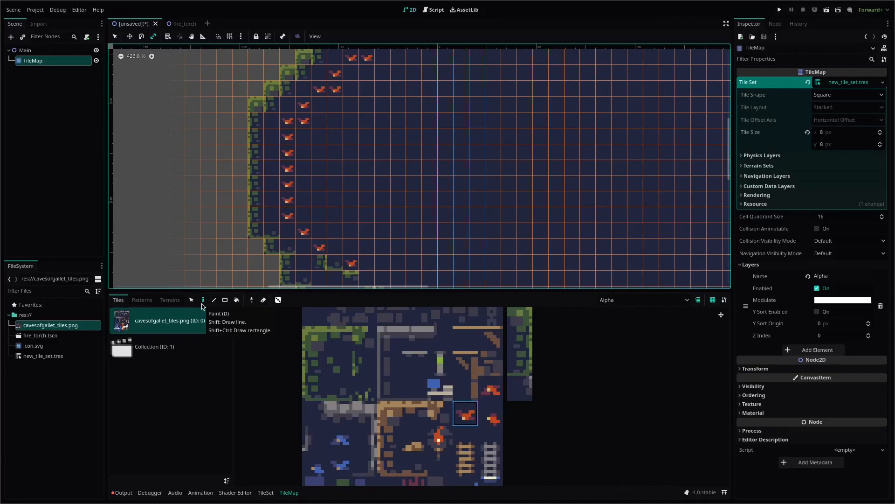
pyautogui.scroll(-11, 228, 152)
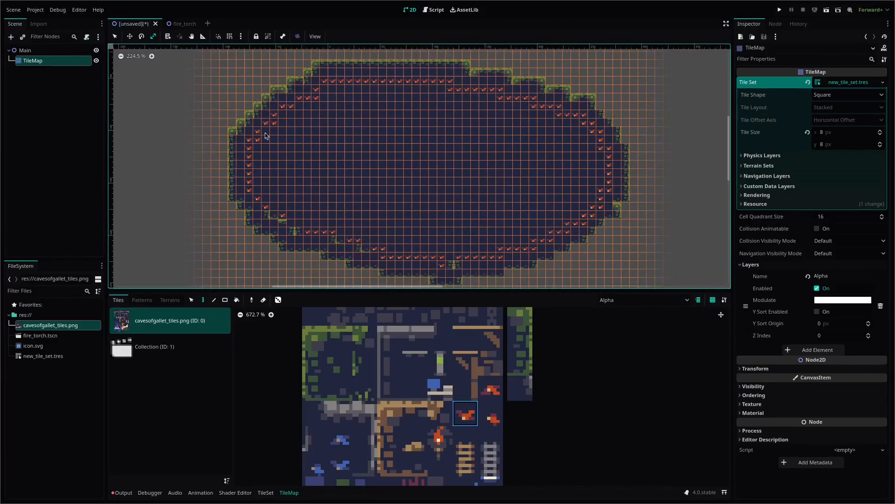
pyautogui.moveTo(258, 131); pyautogui.dragTo(359, 207, button='middle')
pyautogui.click(325, 361)
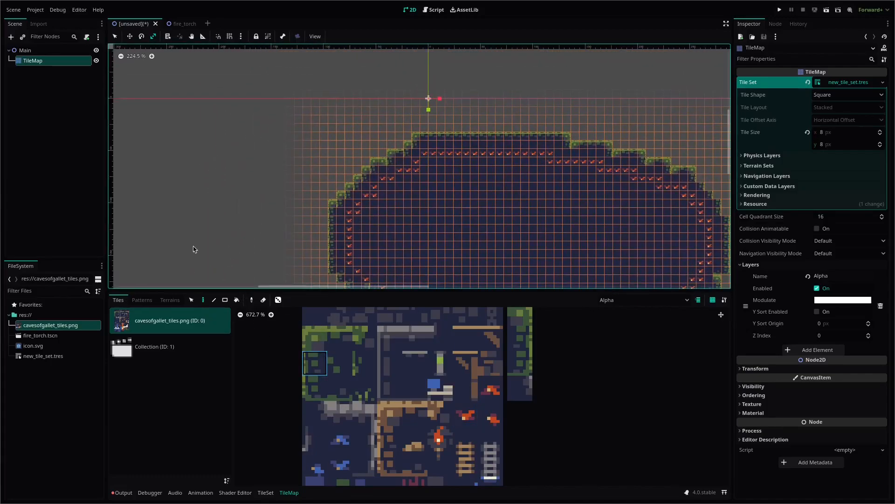
pyautogui.moveTo(193, 245)
pyautogui.mouseDown()
pyautogui.moveTo(214, 236)
pyautogui.moveTo(199, 248)
pyautogui.mouseUp()
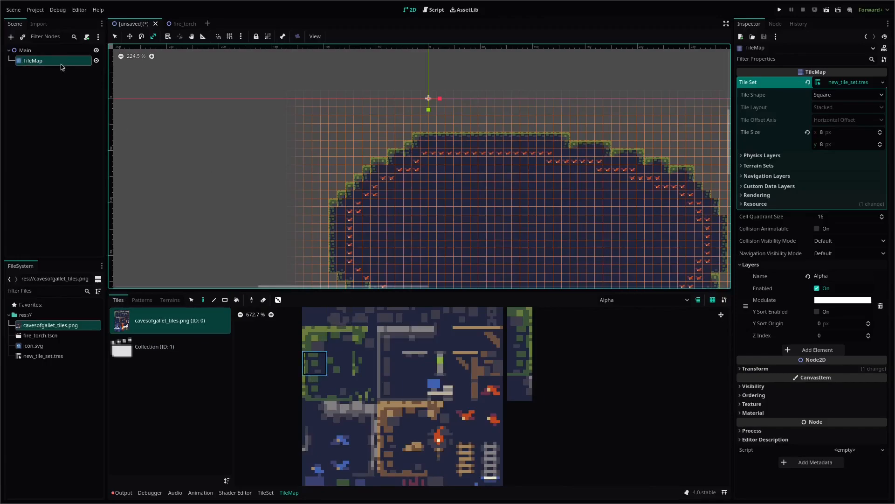
pyautogui.scroll(3, 440, 184)
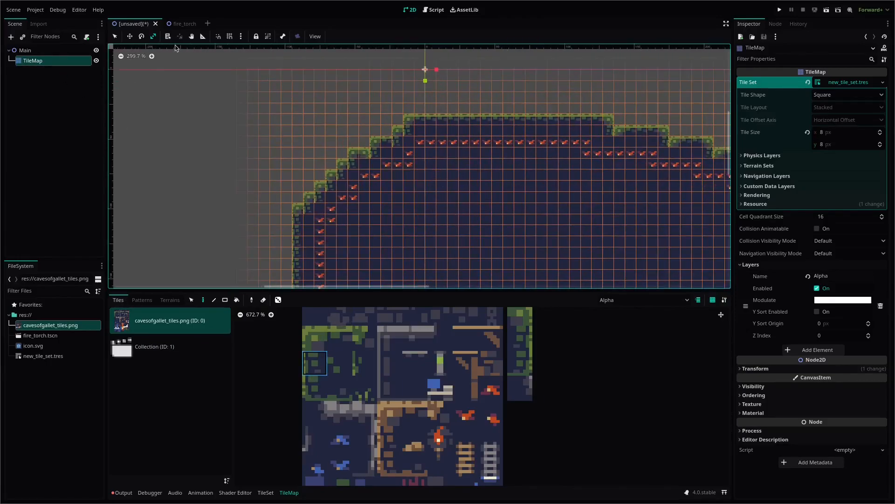
# Try painting freehand strokes of the selected grass edge tile over the empty area above the cave outline, and undo them
pyautogui.click(115, 37)
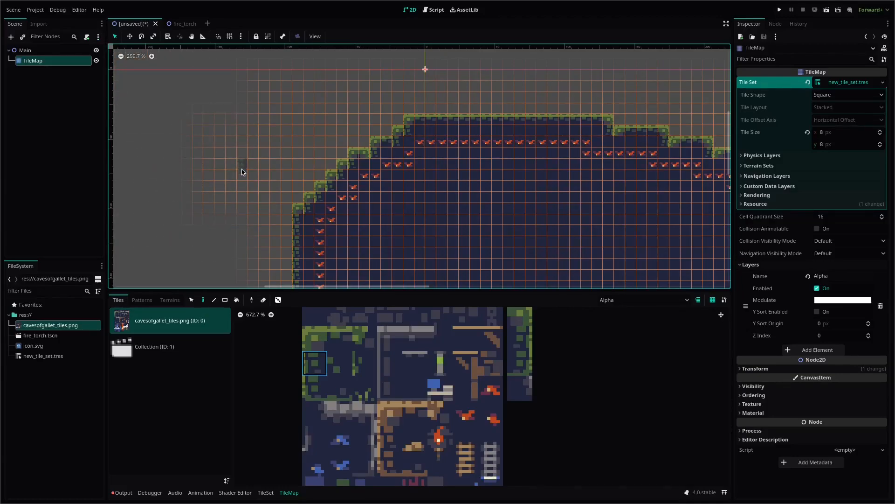
pyautogui.moveTo(220, 191)
pyautogui.mouseDown()
pyautogui.moveTo(293, 137)
pyautogui.moveTo(480, 63)
pyautogui.moveTo(273, 124)
pyautogui.mouseUp()
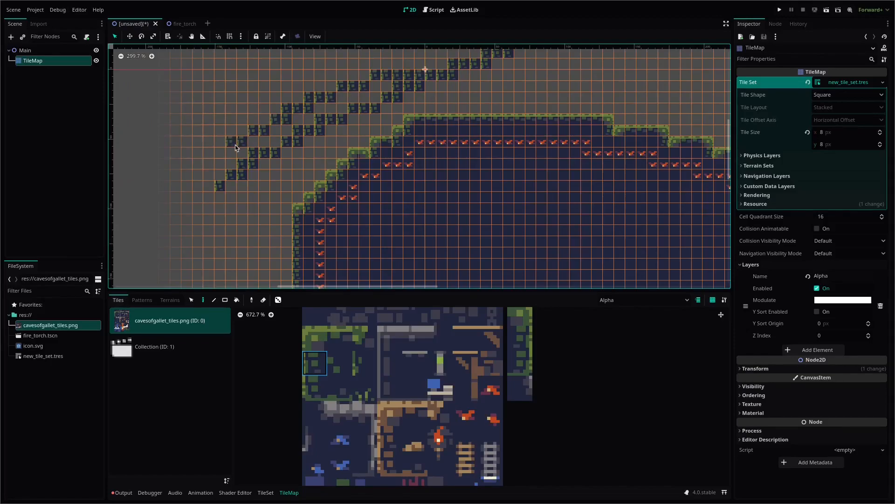
pyautogui.hotkey('ctrl', 'z')
pyautogui.hotkey('ctrl', 'z')
pyautogui.hotkey('ctrl', 'z')
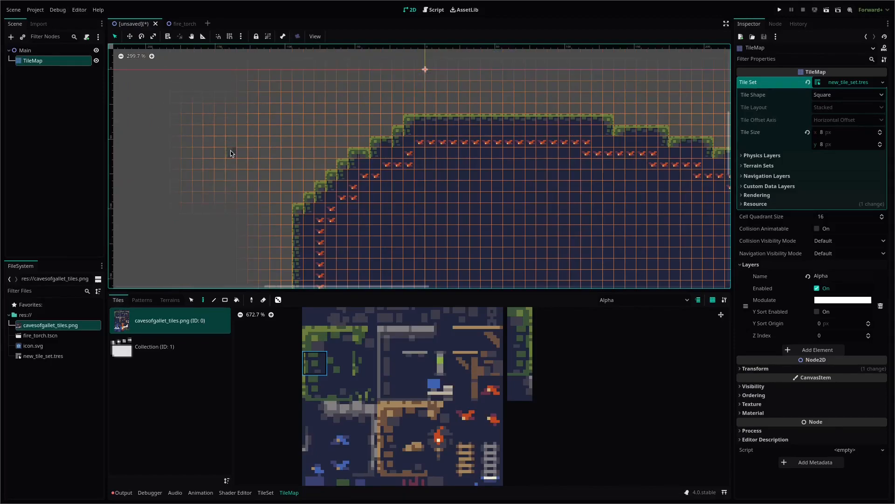
pyautogui.moveTo(231, 150); pyautogui.dragTo(574, 54)
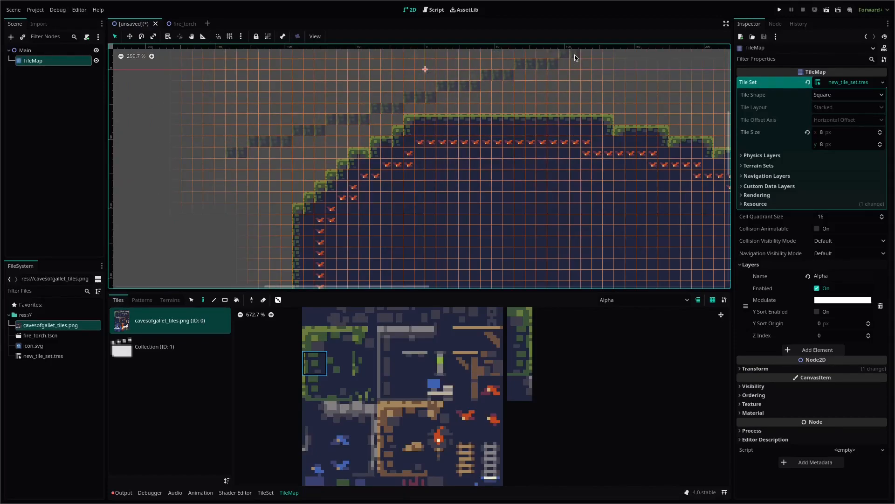
pyautogui.scroll(-2, 456, 90)
pyautogui.hotkey('ctrl', 'z')
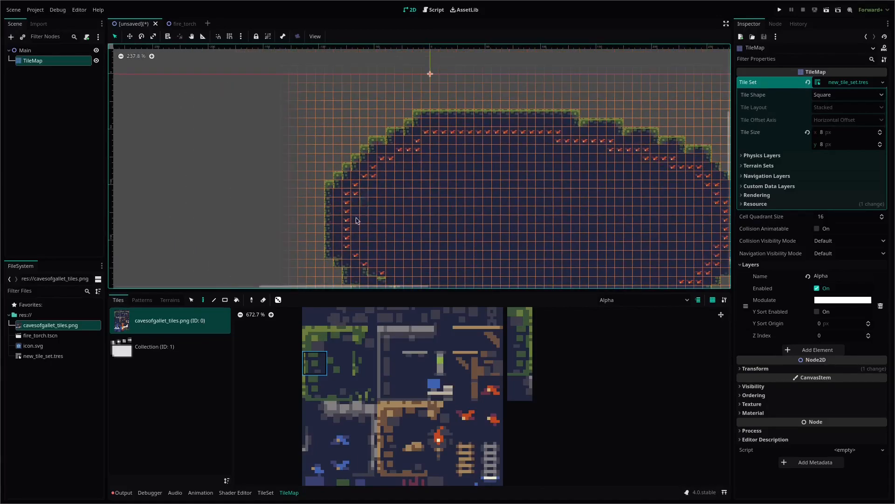
# Erase the entire painted cave from the tile map with a rectangular erase
pyautogui.scroll(-6, 396, 184)
pyautogui.moveTo(335, 132)
pyautogui.keyDown('ctrl'); pyautogui.keyDown('shift'); pyautogui.mouseDown(button='right')
pyautogui.moveTo(527, 271)
pyautogui.moveTo(620, 279)
pyautogui.mouseUp(button='right'); pyautogui.keyUp('shift'); pyautogui.keyUp('ctrl')
pyautogui.scroll(5, 472, 169)
pyautogui.moveTo(518, 132); pyautogui.dragTo(475, 108, button='middle')
pyautogui.scroll(1, 400, 195)
# Try drawing a straight horizontal run of the selected tile across the empty canvas with the Line tool, and undo it
pyautogui.click(214, 300)
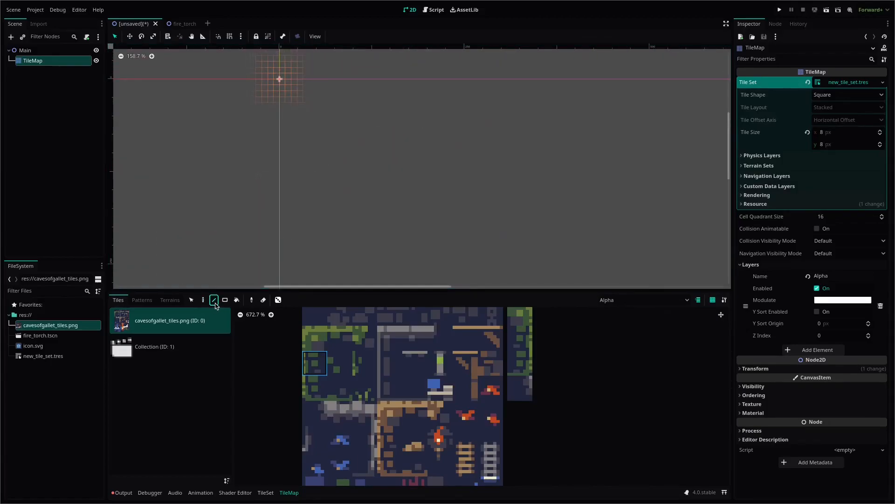
pyautogui.moveTo(240, 156); pyautogui.dragTo(532, 154)
pyautogui.hotkey('ctrl', 'z')
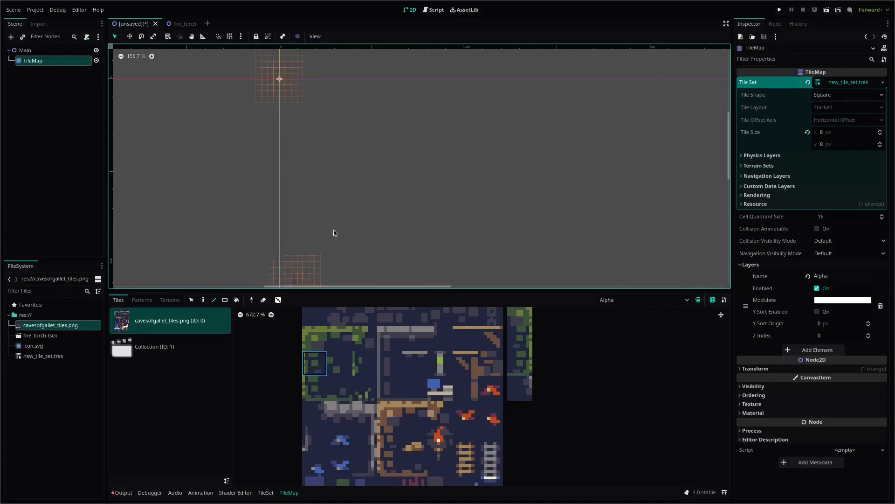
# Select the single grass corner tile in the cavesofgallet_tiles.png atlas for painting and set the canvas to Select Mode
pyautogui.moveTo(308, 333); pyautogui.dragTo(392, 440)
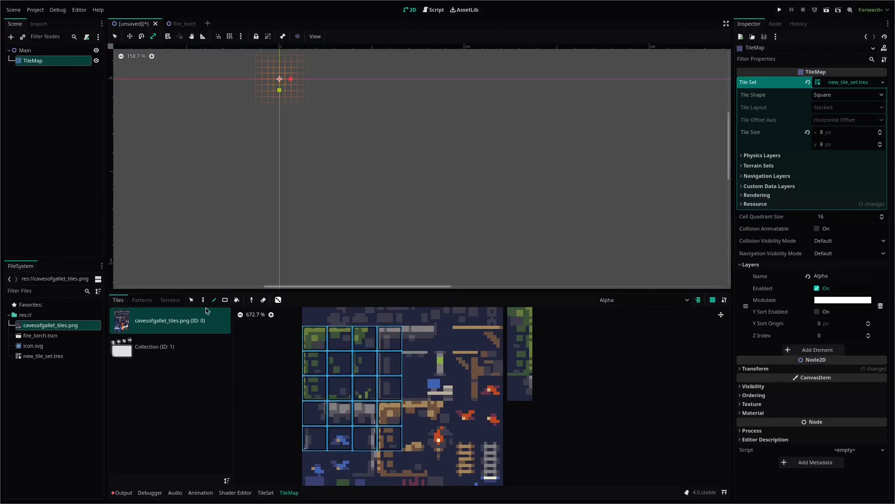
pyautogui.click(308, 345)
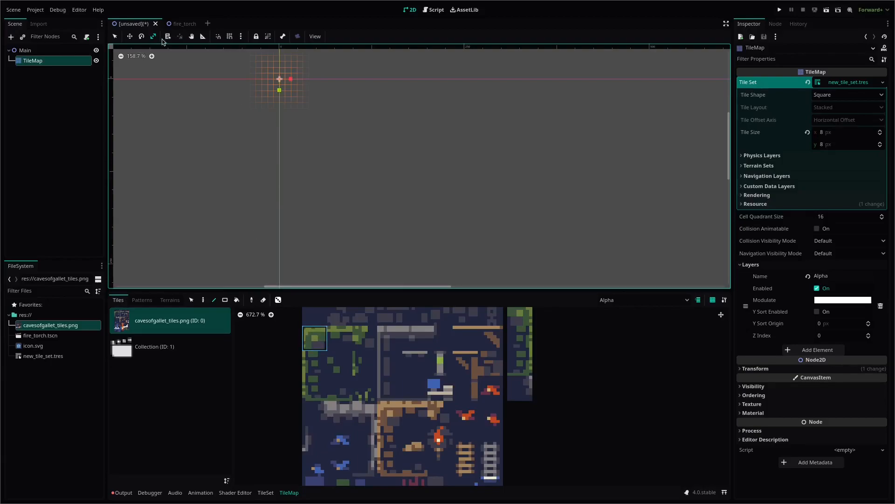
pyautogui.click(115, 36)
pyautogui.scroll(7, 321, 321)
pyautogui.scroll(-6, 313, 356)
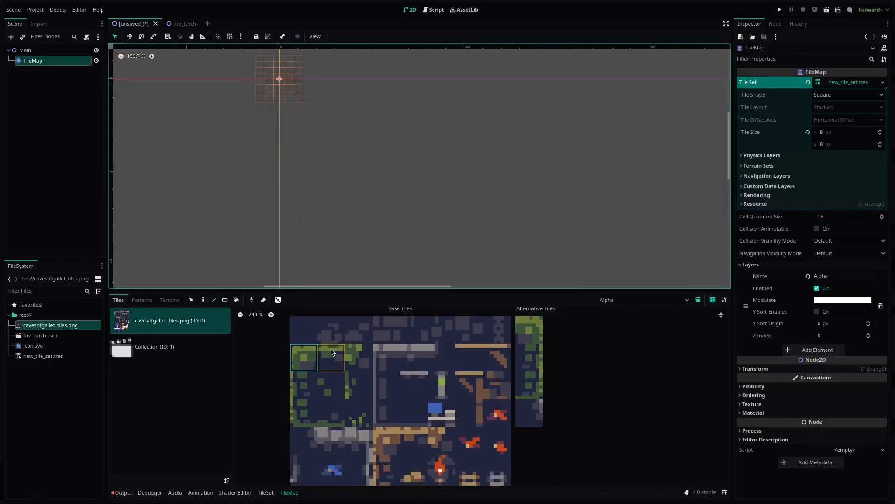
pyautogui.scroll(-2, 333, 354)
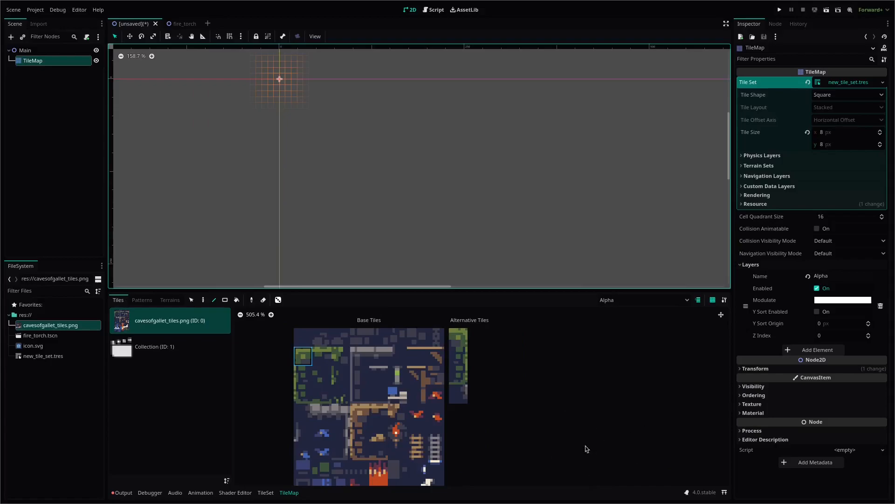
pyautogui.click(292, 490)
pyautogui.click(292, 491)
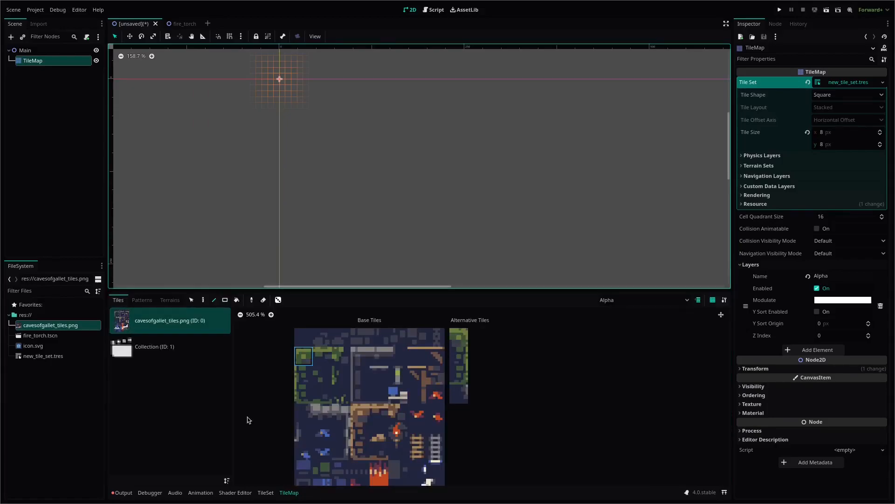
# With the Paint tool, draw a long straight horizontal line and several loose loops of grass corner tiles
pyautogui.press('s')
pyautogui.click(115, 36)
pyautogui.click(193, 300)
pyautogui.press('d')
pyautogui.moveTo(273, 155)
pyautogui.mouseDown()
pyautogui.moveTo(441, 123)
pyautogui.moveTo(373, 130)
pyautogui.moveTo(424, 161)
pyautogui.moveTo(410, 116)
pyautogui.moveTo(374, 231)
pyautogui.moveTo(609, 244)
pyautogui.moveTo(711, 152)
pyautogui.mouseUp()
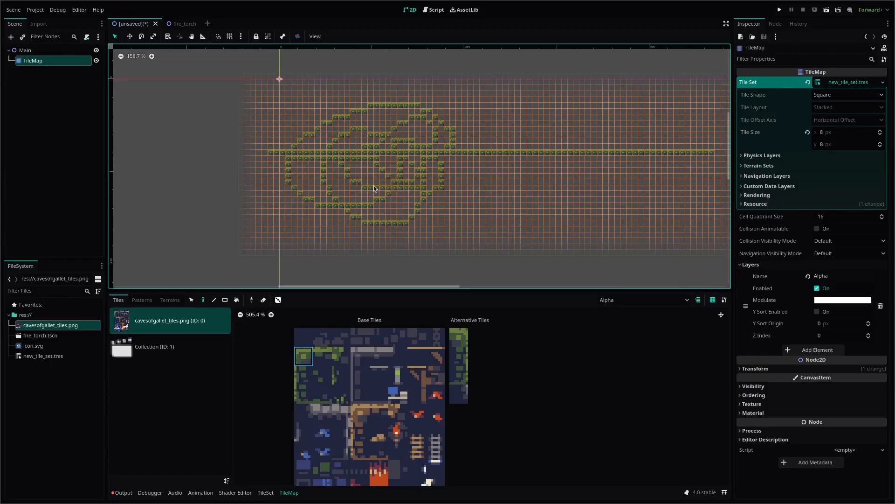
# Paint a large filled rectangle of grass tiles over the loops and erase its interior, leaving a frame one tile thick
pyautogui.keyDown('ctrl'); pyautogui.keyDown('shift'); pyautogui.moveTo(174, 96); pyautogui.dragTo(596, 270); pyautogui.keyUp('shift'); pyautogui.keyUp('ctrl')
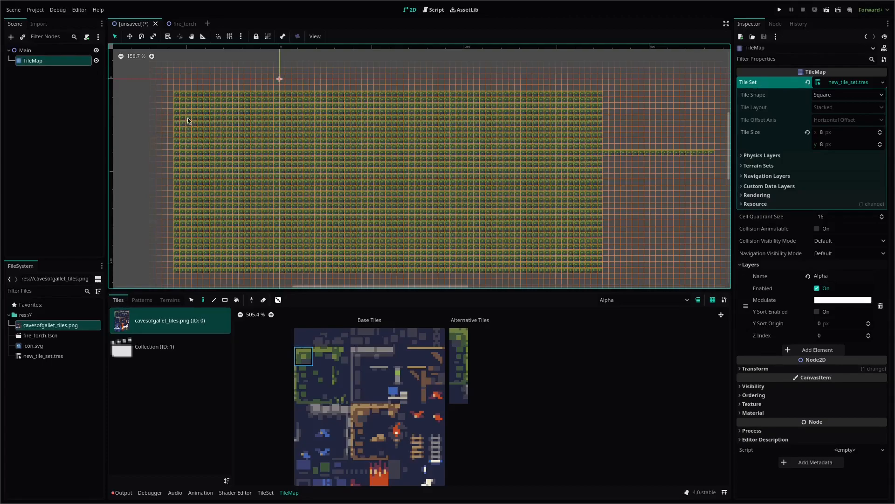
pyautogui.keyDown('ctrl'); pyautogui.keyDown('shift'); pyautogui.moveTo(184, 102); pyautogui.dragTo(592, 267); pyautogui.keyUp('shift'); pyautogui.keyUp('ctrl')
pyautogui.keyDown('ctrl'); pyautogui.keyDown('shift'); pyautogui.moveTo(592, 265); pyautogui.dragTo(592, 266, button='right'); pyautogui.keyUp('shift'); pyautogui.keyUp('ctrl')
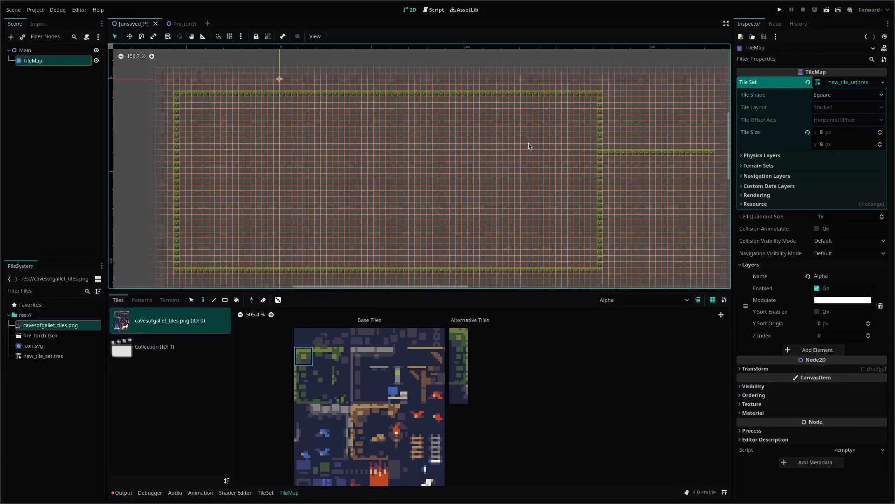
# Erase the leftover horizontal line of grass tiles that extends outside the rectangular frame
pyautogui.moveTo(611, 152); pyautogui.dragTo(713, 158, button='right')
pyautogui.moveTo(601, 143)
pyautogui.keyDown('shift'); pyautogui.mouseDown(button='right')
pyautogui.moveTo(464, 223)
pyautogui.moveTo(458, 215)
pyautogui.moveTo(666, 256)
pyautogui.moveTo(709, 220)
pyautogui.mouseUp(button='right'); pyautogui.keyUp('shift')
pyautogui.keyDown('shift'); pyautogui.moveTo(703, 155); pyautogui.dragTo(670, 153, button='right'); pyautogui.keyUp('shift')
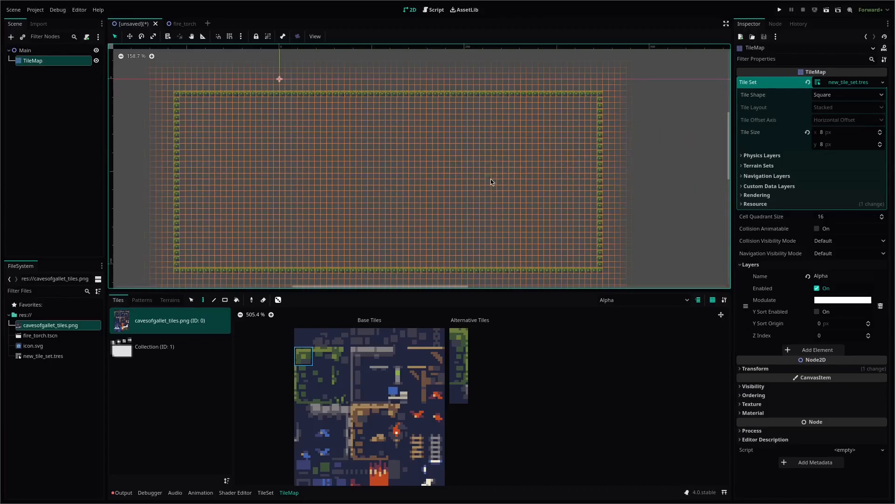
# Fill the empty interior of the frame with grass corner tiles using the Bucket tool, and turn on Contiguous
pyautogui.press('b')
pyautogui.click(475, 183)
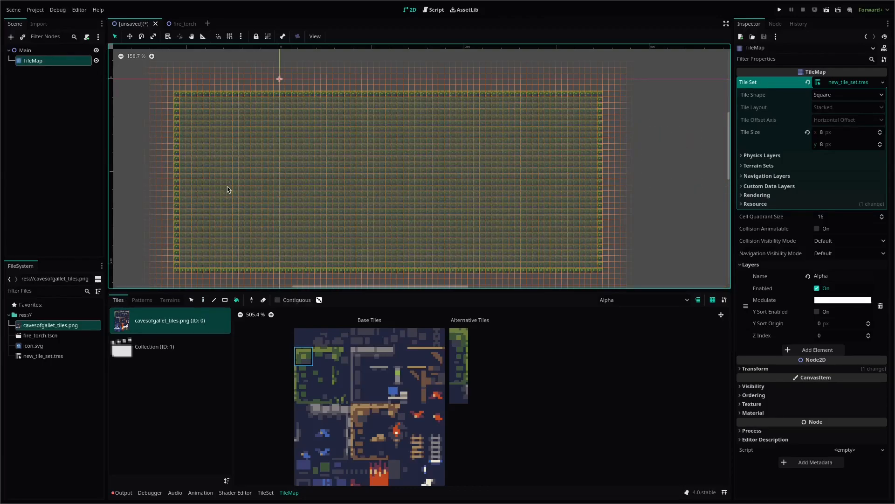
pyautogui.rightClick(177, 167)
pyautogui.hotkey('ctrl', 'z')
pyautogui.click(335, 166)
pyautogui.click(277, 299)
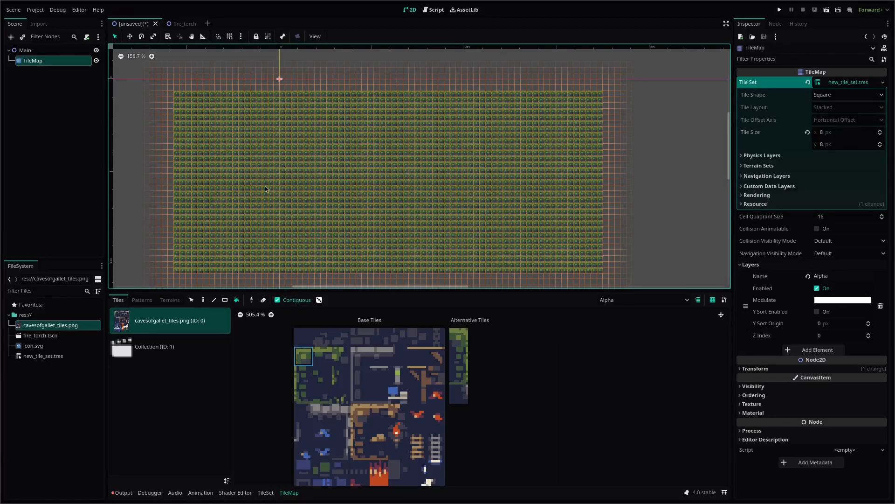
pyautogui.click(278, 300)
# Scatter single red creature tiles and a few short runs of them across the grass-filled rectangle with the Paint tool
pyautogui.scroll(2, 387, 412)
pyautogui.click(466, 395)
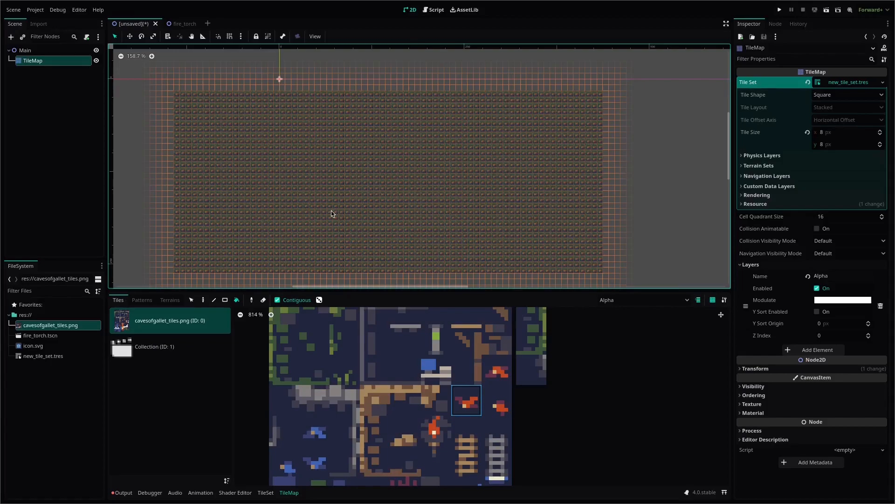
pyautogui.press('d')
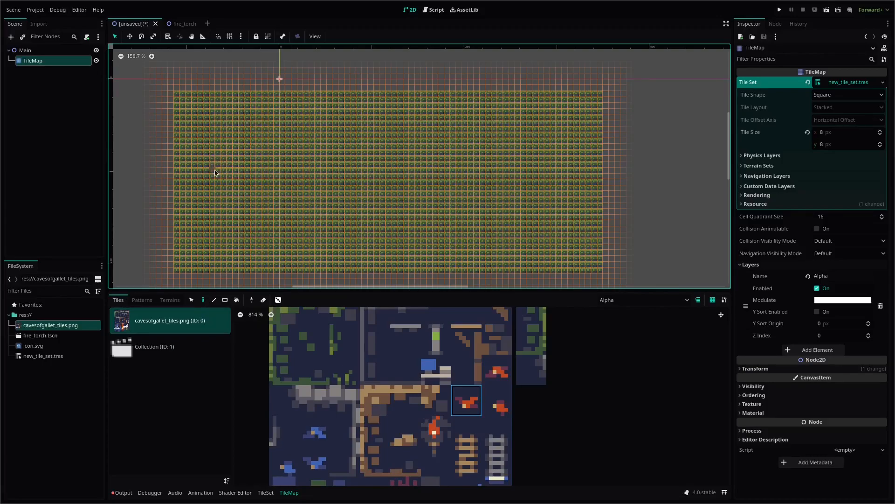
pyautogui.click(241, 164)
pyautogui.click(392, 179)
pyautogui.click(498, 214)
pyautogui.click(547, 158)
pyautogui.moveTo(365, 223); pyautogui.dragTo(305, 223)
pyautogui.click(229, 228)
pyautogui.click(318, 153)
pyautogui.click(341, 206)
pyautogui.click(270, 152)
pyautogui.click(264, 130)
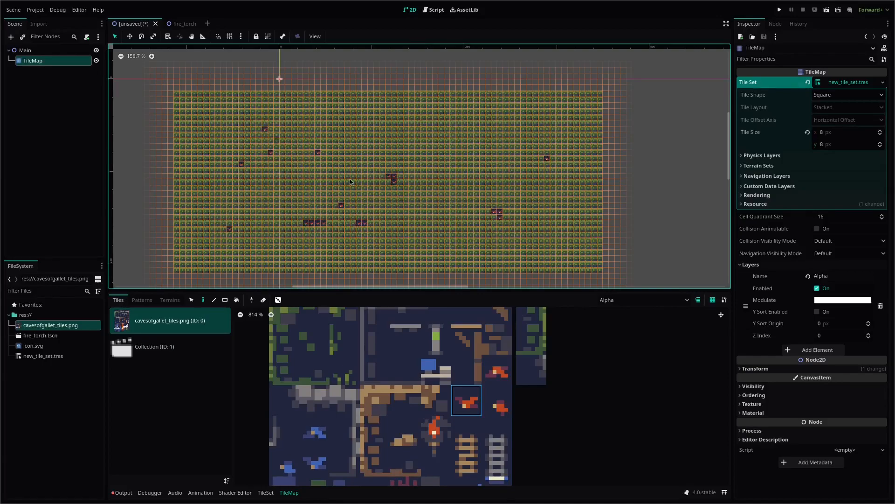
# Replace one isolated red tile with the plain dark blue tile by contiguous Bucket fill, and the remaining red tiles with Contiguous off
pyautogui.click(237, 300)
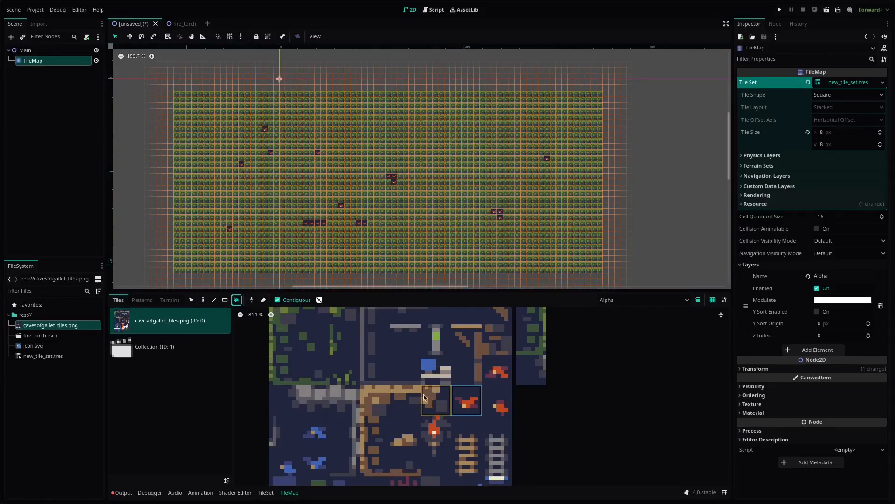
pyautogui.click(405, 367)
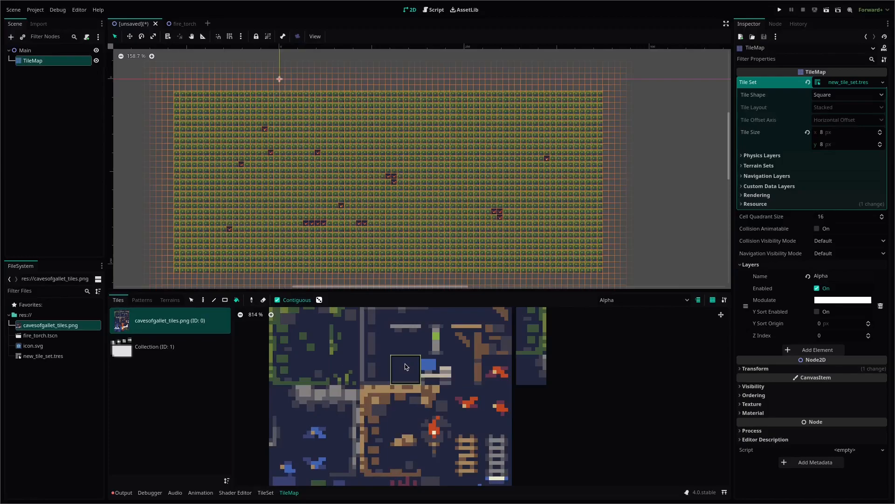
pyautogui.click(210, 126)
pyautogui.hotkey('ctrl', 'z')
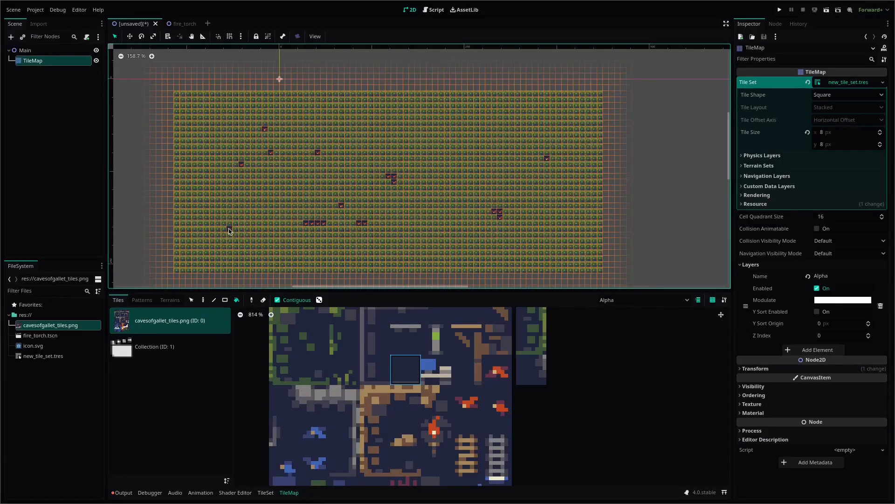
pyautogui.click(317, 186)
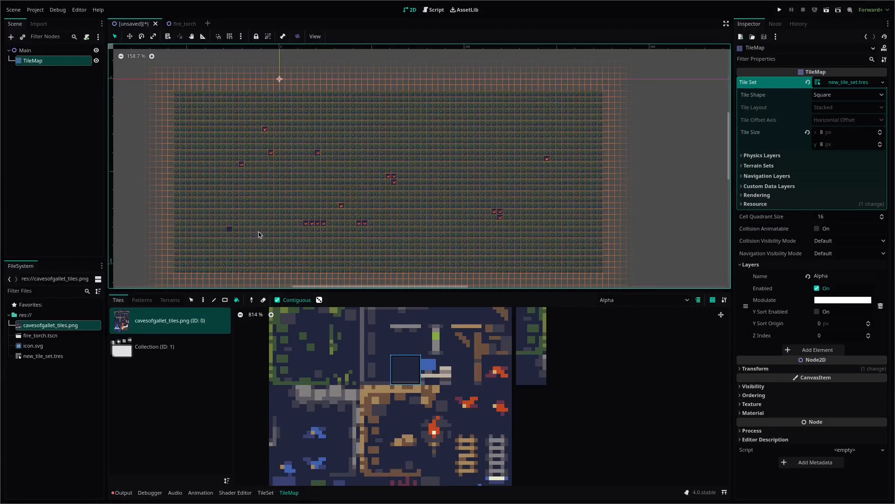
pyautogui.hotkey('ctrl', 'z')
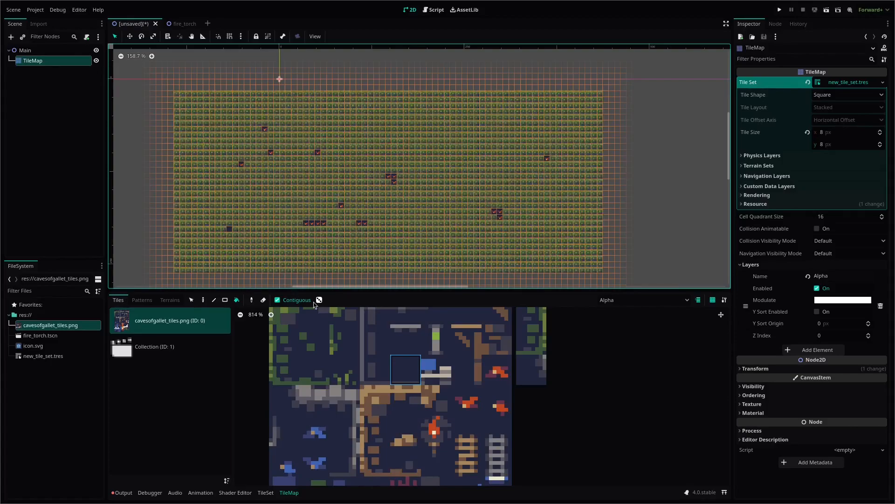
pyautogui.click(278, 301)
pyautogui.click(176, 119)
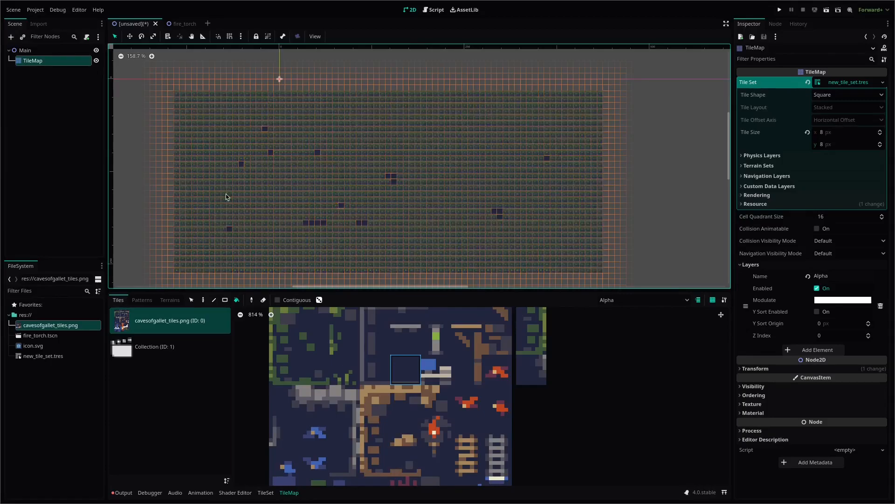
# Erase the whole painted rectangle of tiles from the map and switch to the Paint tool
pyautogui.scroll(-3, 358, 159)
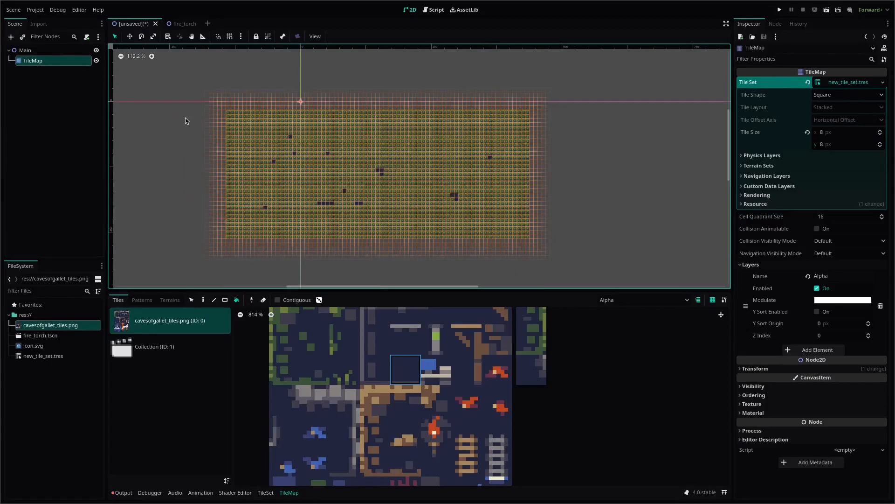
pyautogui.moveTo(216, 95)
pyautogui.mouseDown(button='right')
pyautogui.moveTo(331, 198)
pyautogui.moveTo(576, 254)
pyautogui.mouseUp(button='right')
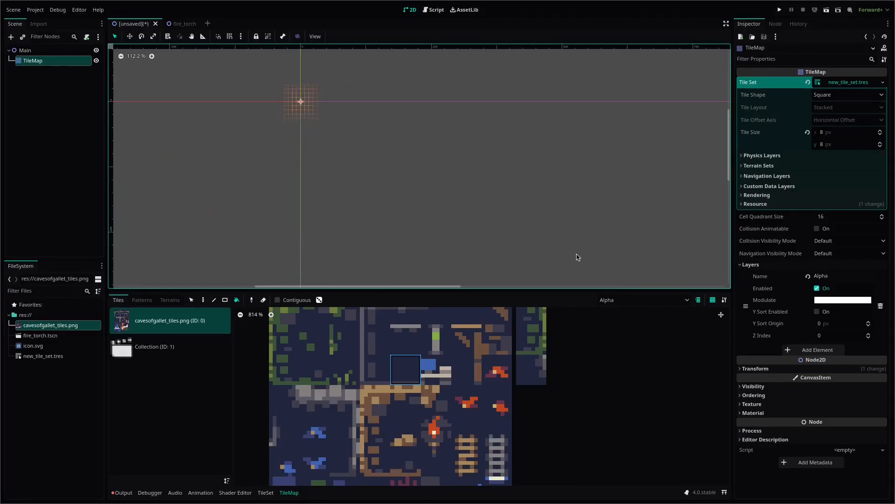
pyautogui.click(201, 301)
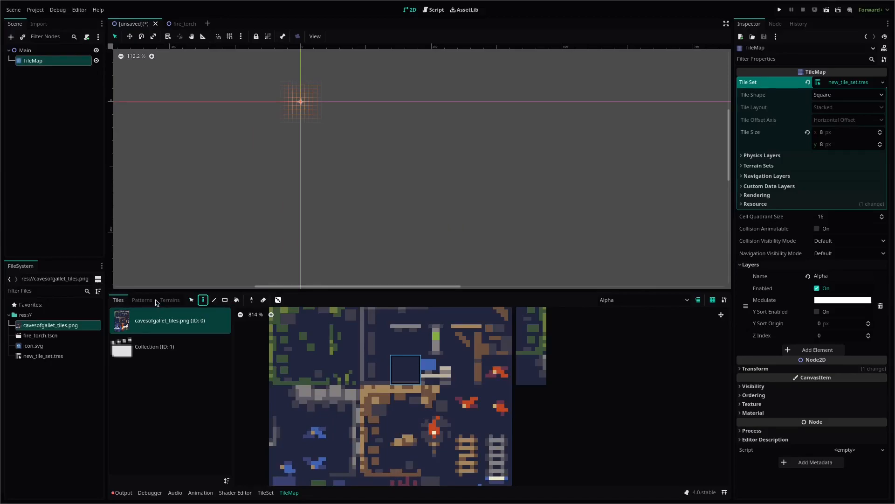
# Examine the terrains of Terrain Set 0 and look over the available tiles in the cavesofgallet_tiles.png atlas
pyautogui.click(169, 300)
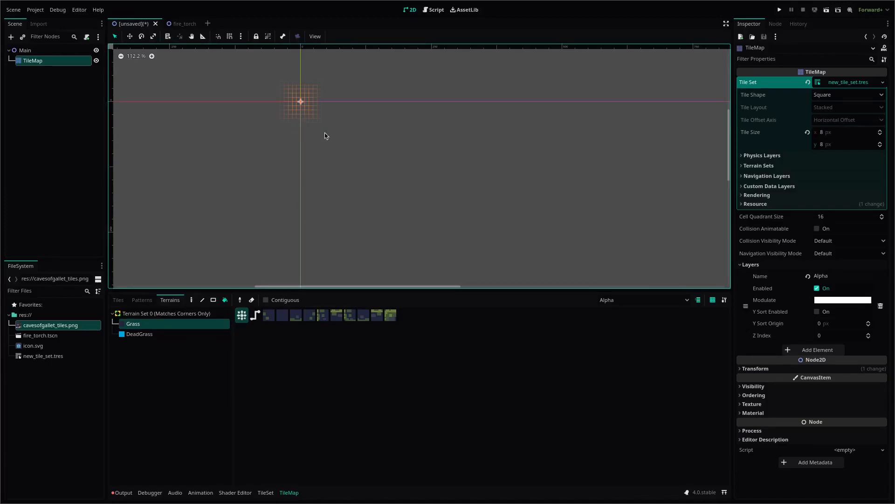
pyautogui.click(113, 302)
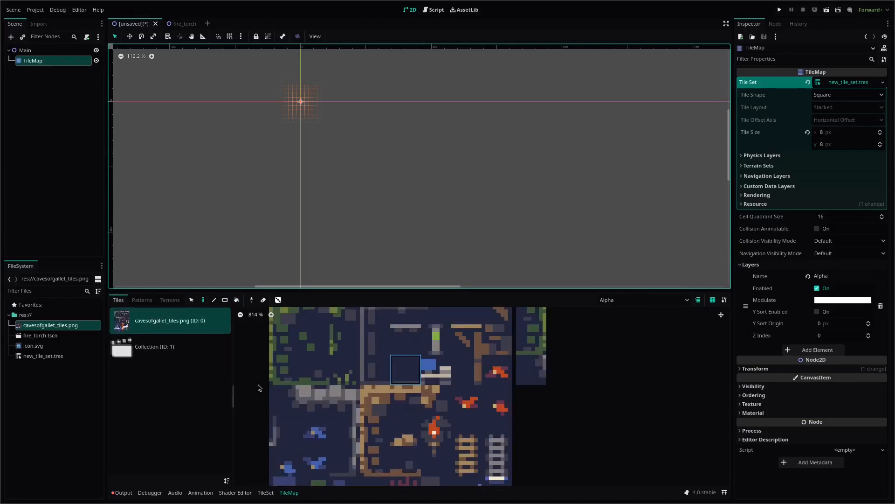
pyautogui.scroll(-3, 315, 431)
pyautogui.scroll(5, 463, 428)
pyautogui.scroll(-5, 463, 428)
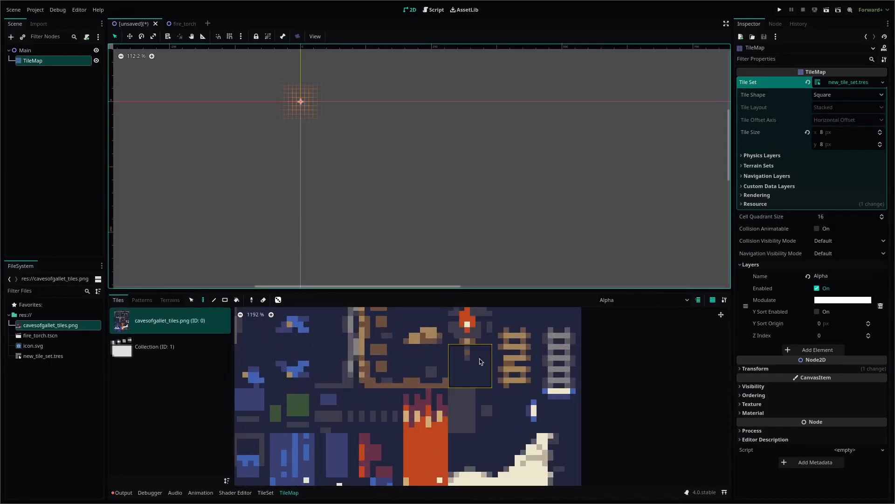
pyautogui.scroll(5, 483, 358)
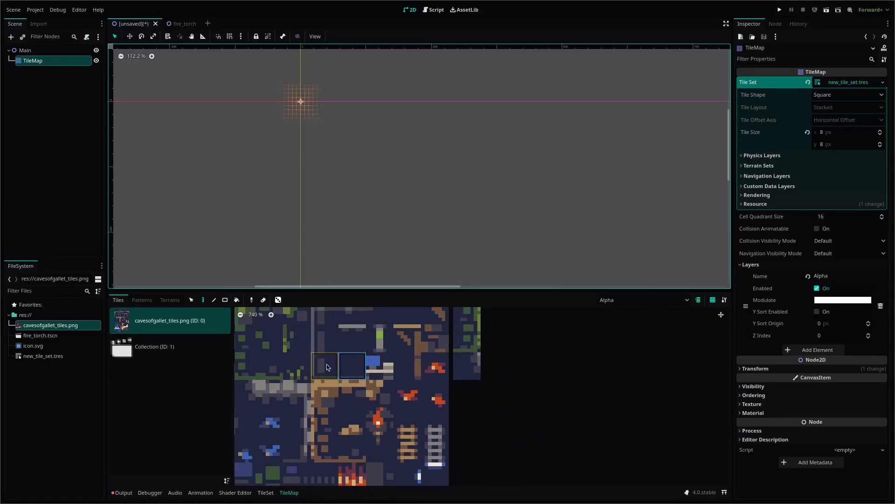
pyautogui.scroll(-5, 328, 374)
pyautogui.scroll(3, 329, 374)
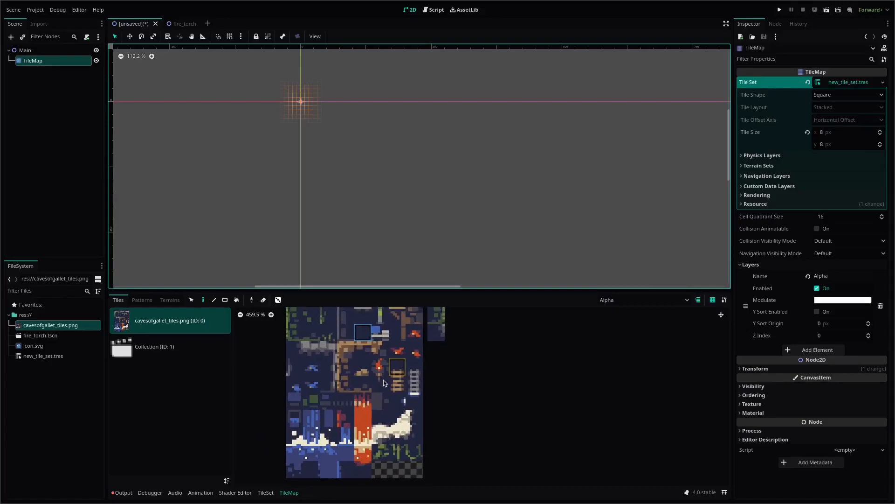
# Select the three red creature tiles in the atlas, enable Place Random Tile and try a looping paint stroke with them
pyautogui.click(373, 390)
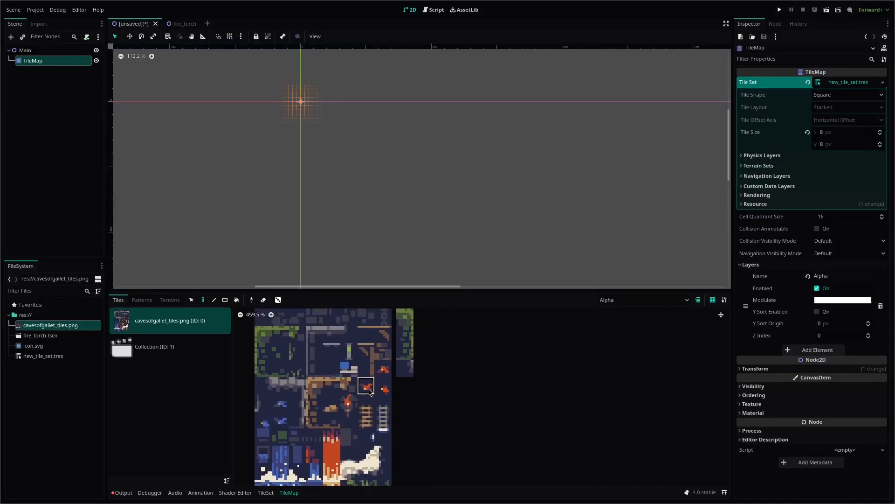
pyautogui.scroll(3, 329, 420)
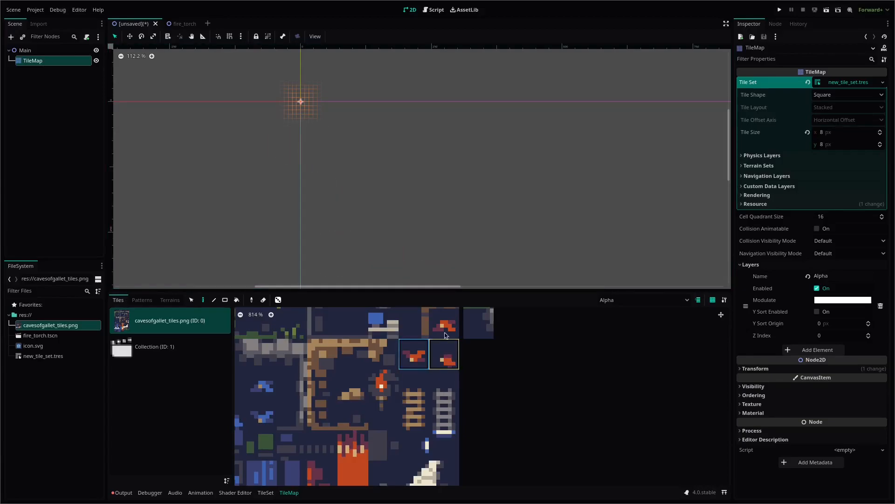
pyautogui.scroll(3, 443, 325)
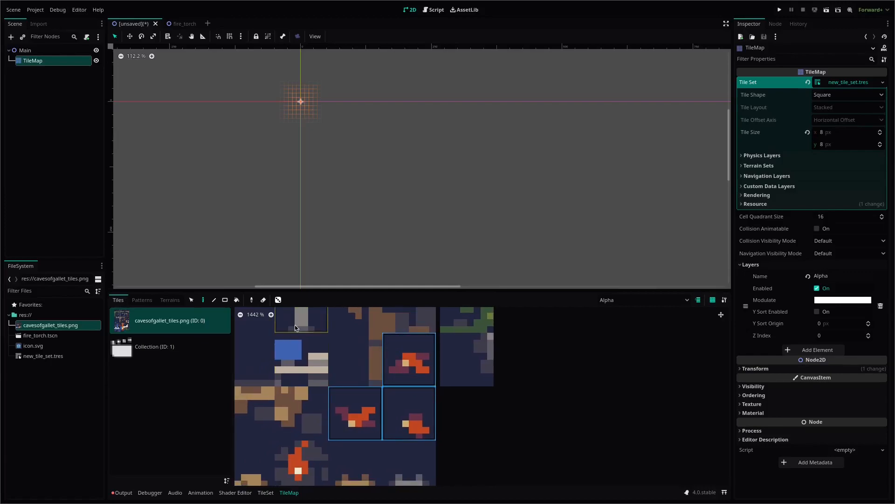
pyautogui.click(280, 302)
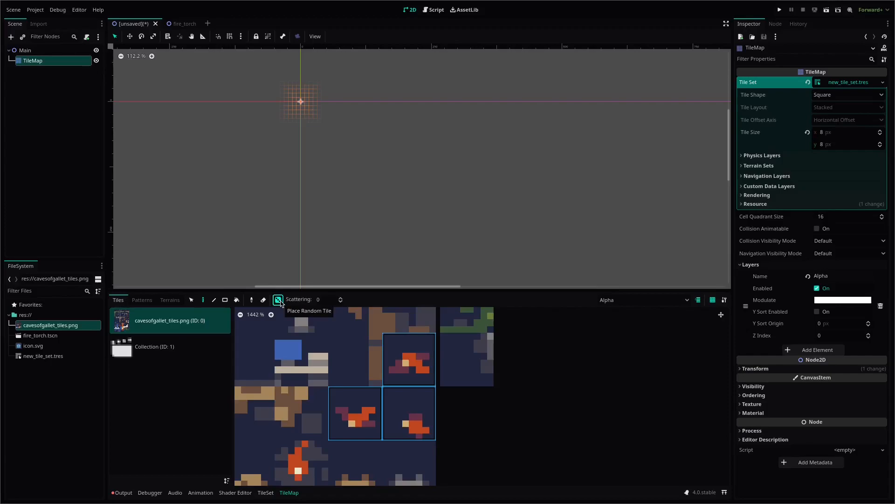
pyautogui.moveTo(302, 125)
pyautogui.mouseDown()
pyautogui.moveTo(416, 133)
pyautogui.moveTo(330, 131)
pyautogui.moveTo(386, 148)
pyautogui.mouseUp()
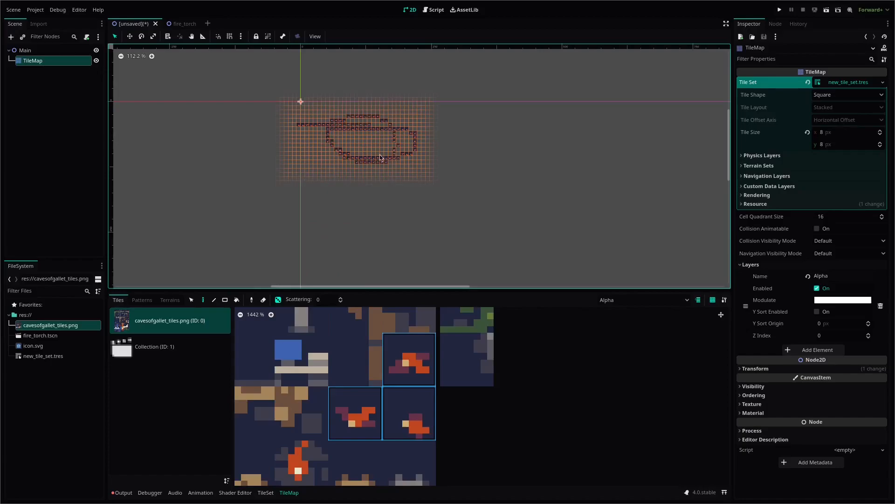
pyautogui.hotkey('ctrl', 'z')
# Try painting the random red tiles across a rectangle with Scattering set to 10, and undo it
pyautogui.click(330, 299)
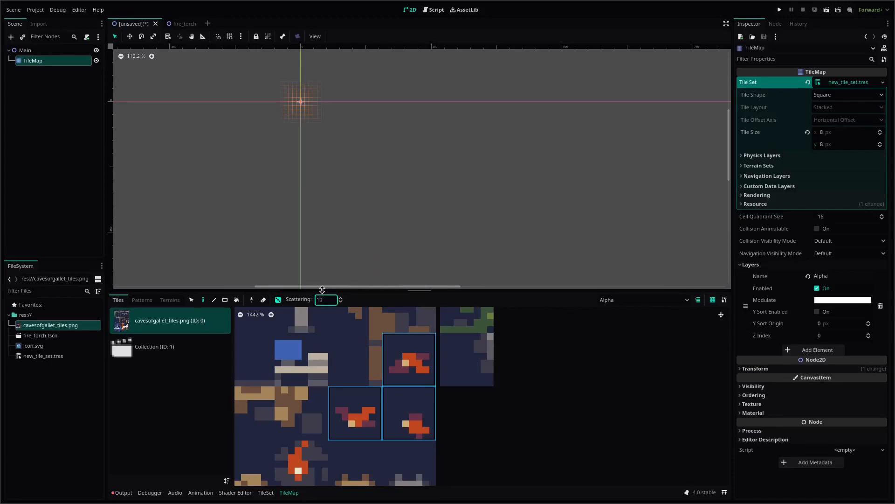
pyautogui.moveTo(347, 152)
pyautogui.mouseDown()
pyautogui.moveTo(414, 180)
pyautogui.moveTo(505, 154)
pyautogui.moveTo(377, 188)
pyautogui.moveTo(250, 202)
pyautogui.moveTo(350, 223)
pyautogui.mouseUp()
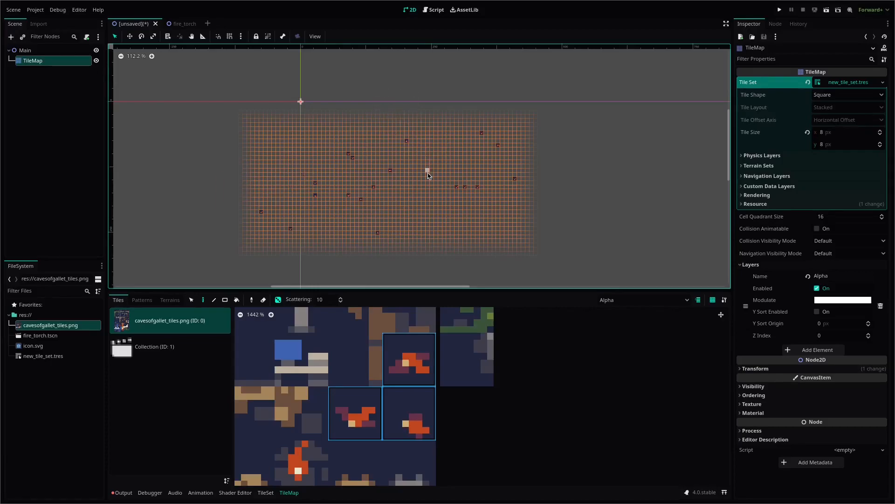
pyautogui.hotkey('ctrl', 'z')
pyautogui.hotkey('ctrl', 'z')
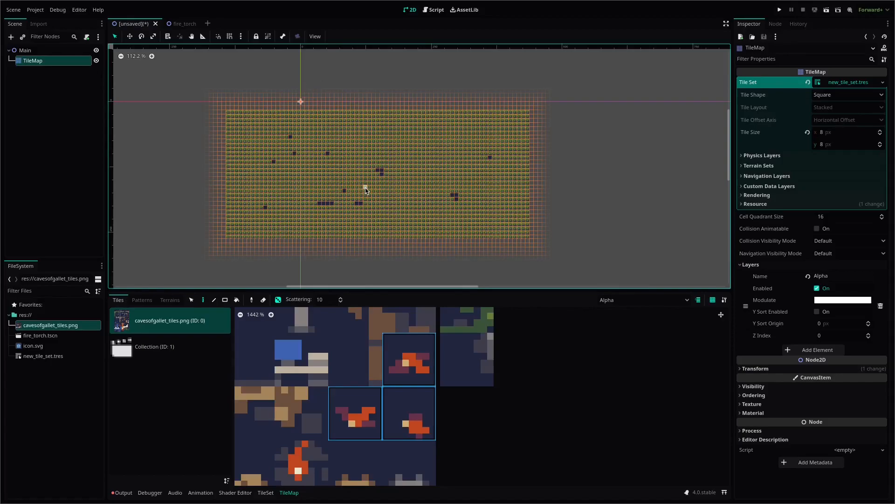
pyautogui.hotkey('ctrl', 'z')
pyautogui.hotkey('ctrl', 'z')
# Select the second through seventh tiles in the top row of the cavesofgallet_tiles.png atlas
pyautogui.scroll(-4, 402, 125)
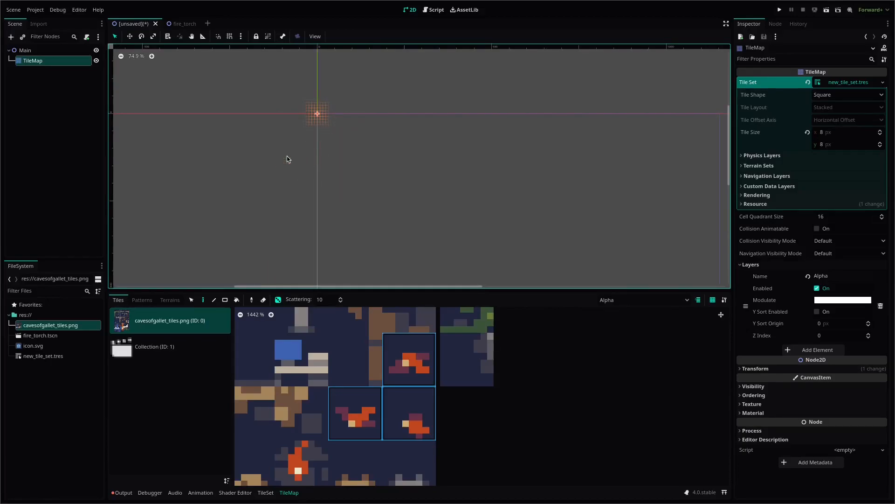
pyautogui.scroll(-5, 270, 154)
pyautogui.scroll(-1, 325, 209)
pyautogui.scroll(-3, 394, 392)
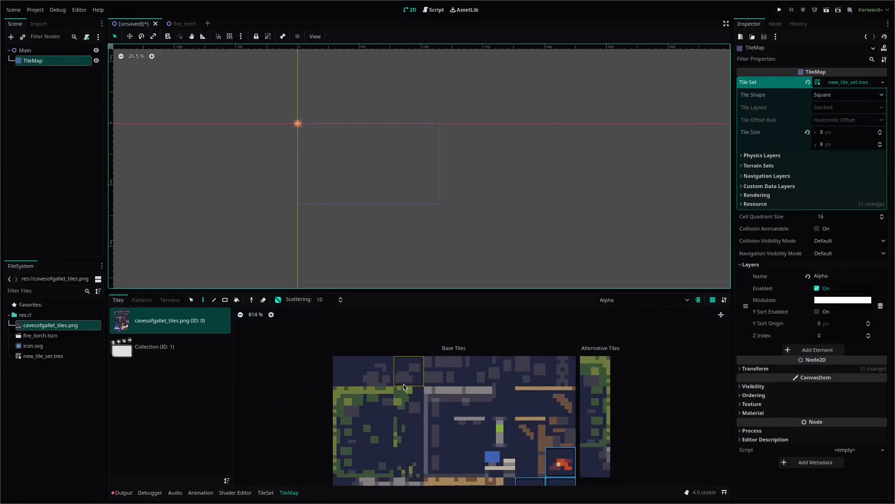
pyautogui.click(383, 378)
pyautogui.moveTo(386, 375); pyautogui.dragTo(536, 377)
# Try scattering the six stone tiles at the current Scattering over an area larger than the viewport frame, and undo it
pyautogui.scroll(-7, 336, 128)
pyautogui.moveTo(339, 110); pyautogui.dragTo(398, 170, button='middle')
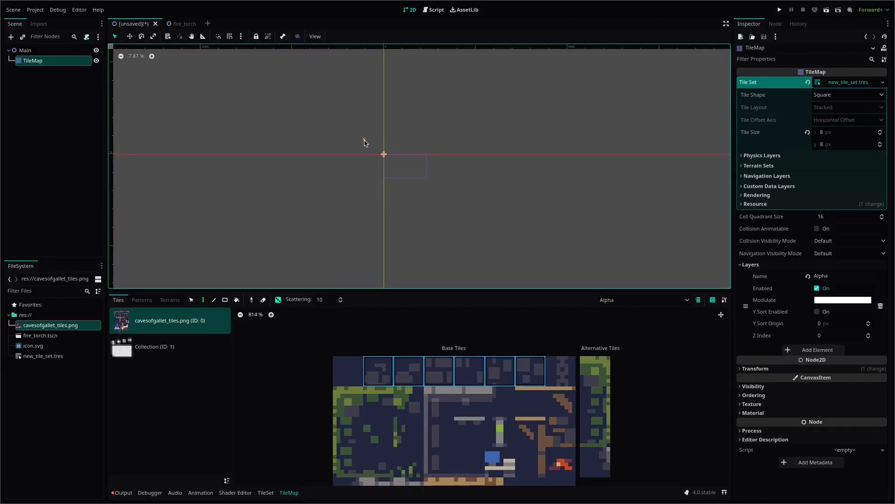
pyautogui.moveTo(365, 140); pyautogui.dragTo(444, 187)
pyautogui.scroll(3, 403, 161)
pyautogui.scroll(5, 451, 166)
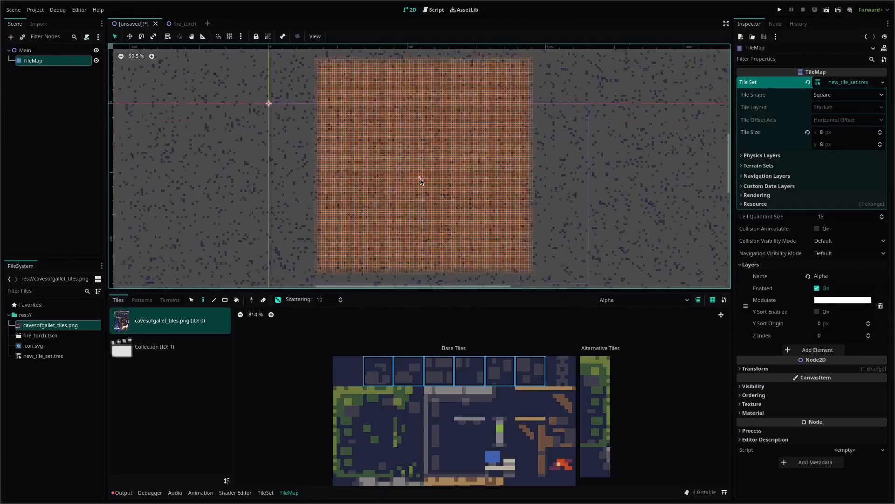
pyautogui.moveTo(274, 163); pyautogui.dragTo(491, 180, button='middle')
pyautogui.moveTo(327, 170)
pyautogui.mouseDown(button='middle')
pyautogui.moveTo(415, 224)
pyautogui.moveTo(211, 186)
pyautogui.moveTo(385, 119)
pyautogui.moveTo(327, 180)
pyautogui.moveTo(449, 162)
pyautogui.moveTo(186, 169)
pyautogui.moveTo(349, 185)
pyautogui.moveTo(441, 114)
pyautogui.mouseUp(button='middle')
pyautogui.hotkey('ctrl', 'z')
# Set Scattering to 100 and paint the six random stone tiles across a rectangle matching the blue viewport frame
pyautogui.scroll(-5, 347, 154)
pyautogui.scroll(-4, 340, 126)
pyautogui.click(327, 299)
pyautogui.write('100')
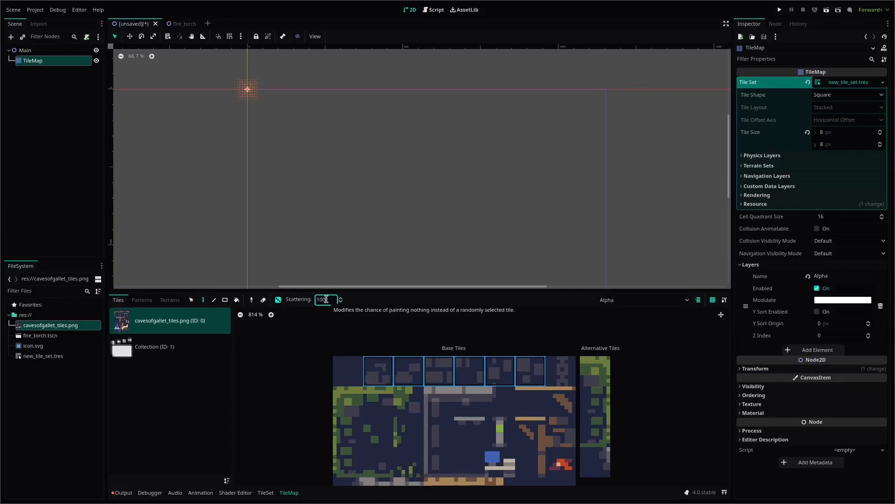
pyautogui.scroll(-1, 262, 136)
pyautogui.moveTo(247, 98); pyautogui.dragTo(553, 268)
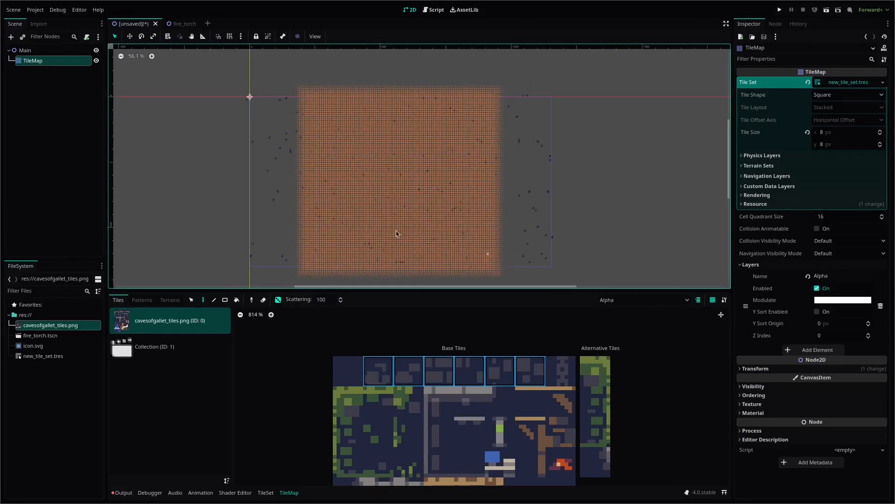
# Examine the spread and density of the scattered stone tiles across the painted area
pyautogui.scroll(4, 323, 189)
pyautogui.scroll(4, 437, 190)
pyautogui.moveTo(438, 190)
pyautogui.mouseDown(button='middle')
pyautogui.moveTo(491, 141)
pyautogui.moveTo(499, 110)
pyautogui.mouseUp(button='middle')
pyautogui.moveTo(266, 135); pyautogui.dragTo(519, 205, button='middle')
pyautogui.moveTo(447, 122); pyautogui.dragTo(393, 247, button='middle')
pyautogui.scroll(5, 392, 187)
pyautogui.moveTo(406, 154); pyautogui.dragTo(284, 201, button='middle')
pyautogui.scroll(-4, 490, 162)
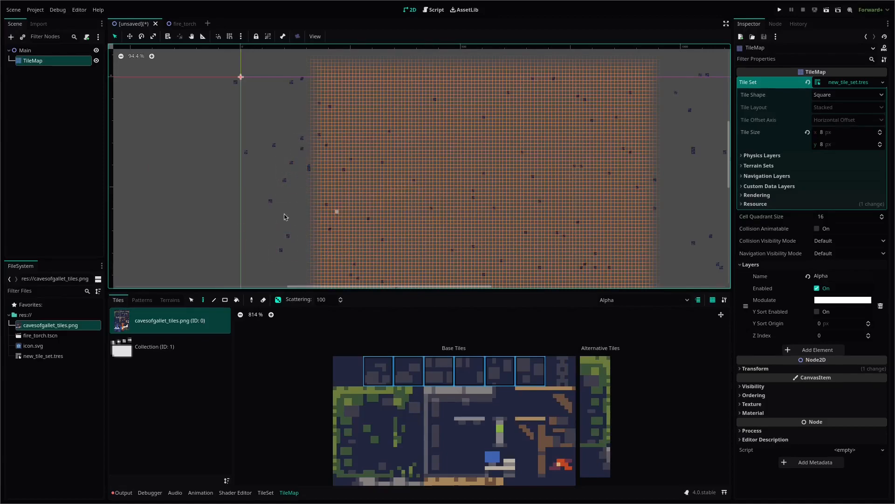
pyautogui.scroll(6, 280, 154)
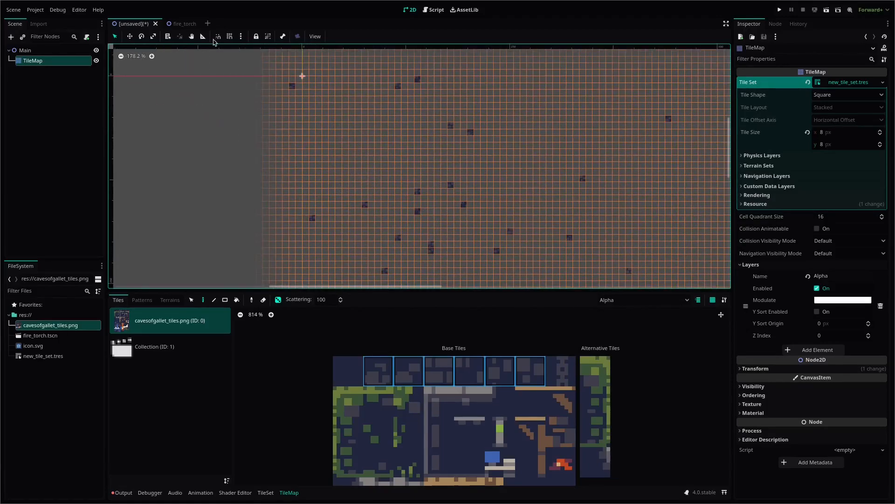
# Switch to the fire_torch scene and rename its Sprite2D node to Fire
pyautogui.click(180, 25)
pyautogui.moveTo(226, 155); pyautogui.dragTo(266, 194, button='middle')
pyautogui.scroll(3, 373, 230)
pyautogui.scroll(-2, 346, 212)
pyautogui.scroll(-1, 331, 215)
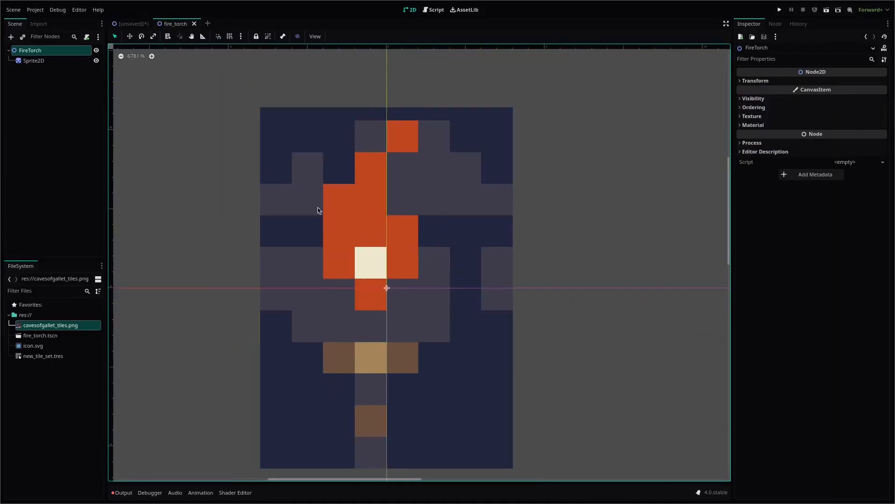
pyautogui.doubleClick(41, 59)
pyautogui.press('BackSpace')
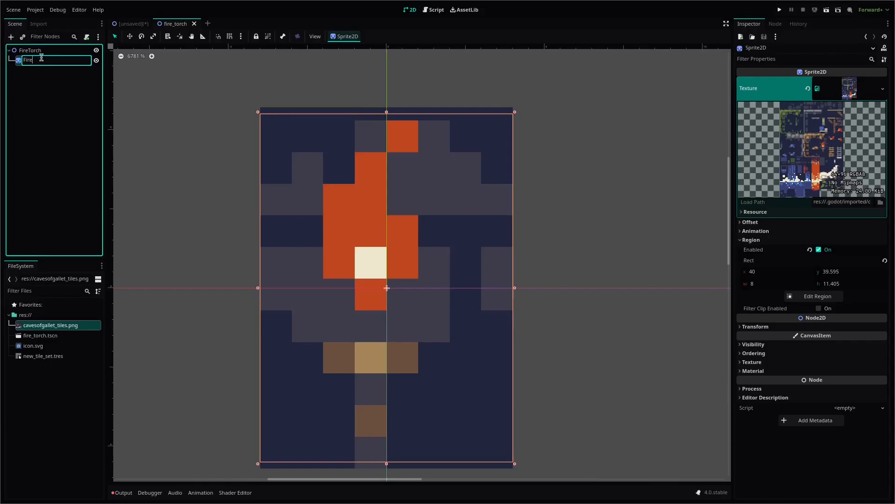
pyautogui.press('Return')
pyautogui.doubleClick(41, 57)
pyautogui.press('Return')
# Add a GPUParticles2D node as a child of FireTorch
pyautogui.click(51, 50)
pyautogui.hotkey('ctrl', 'a')
pyautogui.write('spri')
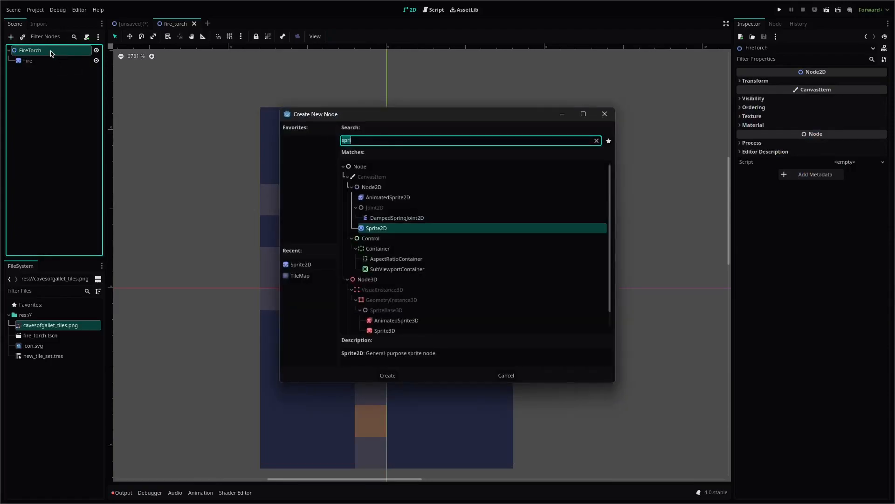
pyautogui.write('gpu')
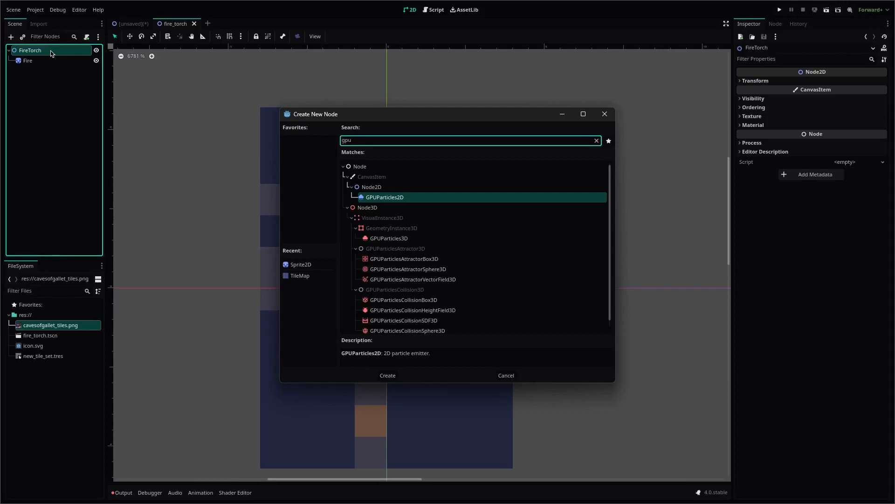
pyautogui.press('Return')
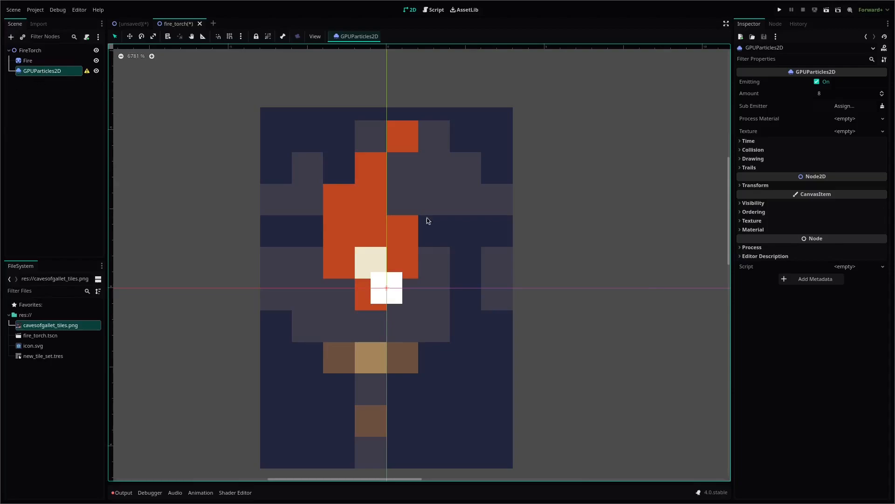
# Move the GPUParticles2D node onto the torch's flame, at the edge of its pale center pixel
pyautogui.moveTo(608, 264)
pyautogui.mouseDown()
pyautogui.moveTo(599, 303)
pyautogui.moveTo(581, 280)
pyautogui.moveTo(588, 238)
pyautogui.moveTo(589, 249)
pyautogui.mouseUp()
pyautogui.moveTo(358, 259); pyautogui.dragTo(370, 259)
pyautogui.moveTo(377, 274); pyautogui.dragTo(370, 271)
# Assign a new ParticleProcessMaterial as the process material of the GPUParticles2D node
pyautogui.click(783, 117)
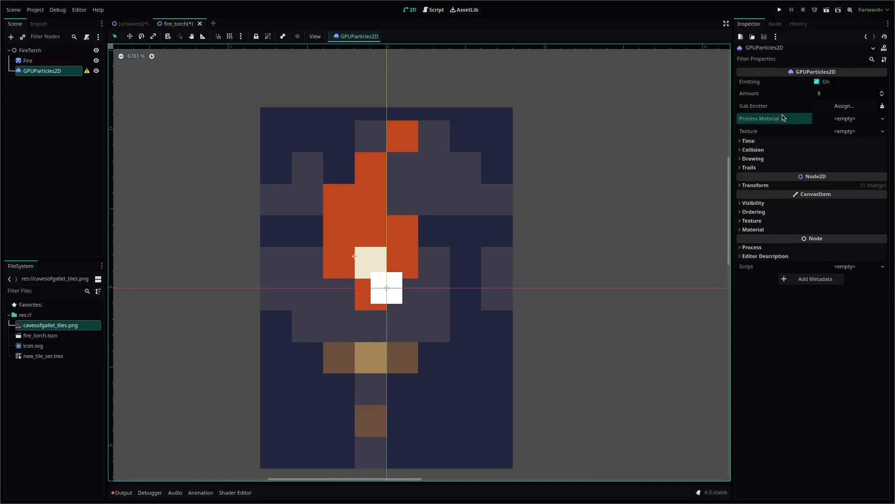
pyautogui.click(883, 119)
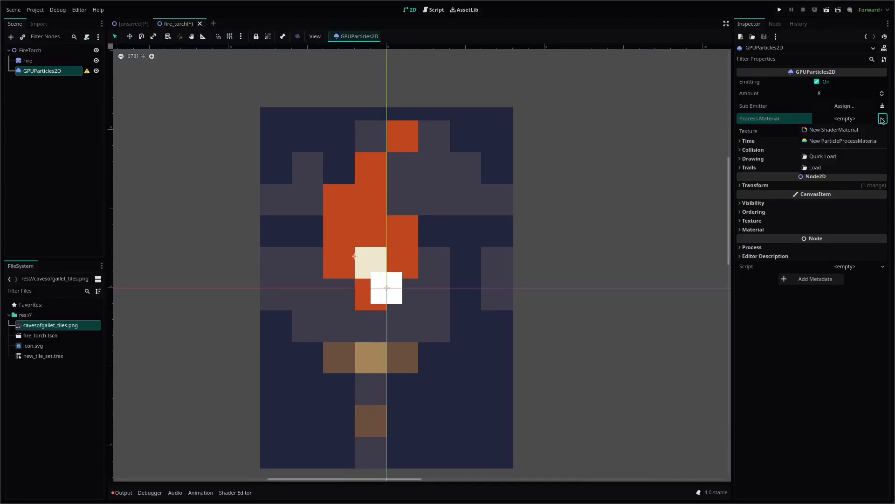
pyautogui.click(831, 141)
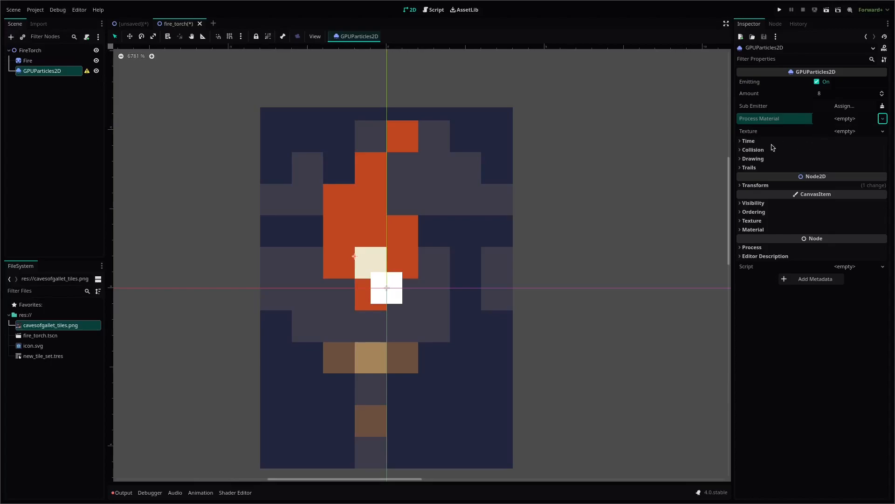
pyautogui.moveTo(478, 246); pyautogui.dragTo(479, 238, button='middle')
pyautogui.scroll(-4, 479, 237)
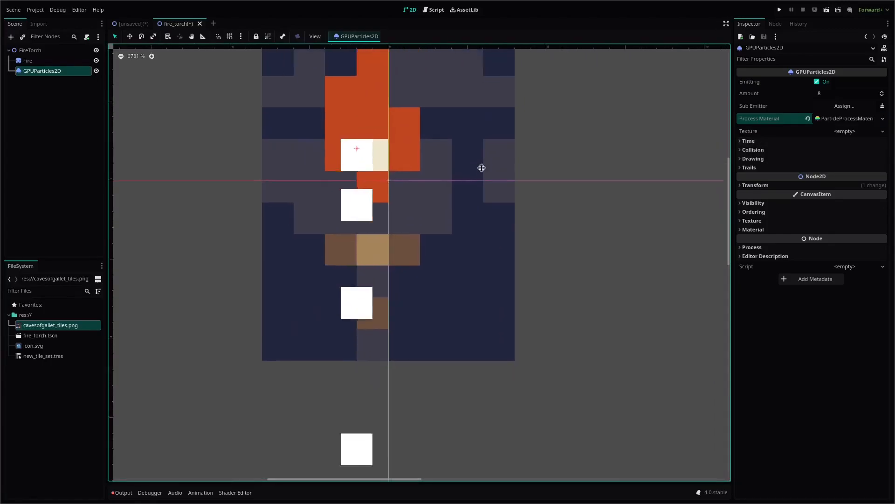
pyautogui.moveTo(567, 148); pyautogui.dragTo(542, 188, button='middle')
# Set the particles' Lifetime to 0.6 s in the Time properties
pyautogui.click(820, 141)
pyautogui.scroll(-1, 629, 238)
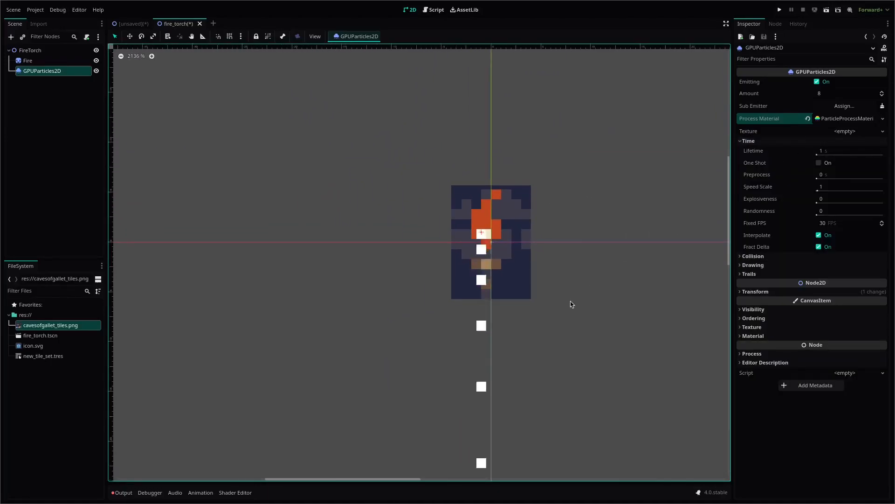
pyautogui.moveTo(572, 303); pyautogui.dragTo(555, 184, button='middle')
pyautogui.scroll(-1, 559, 210)
pyautogui.scroll(-2, 567, 215)
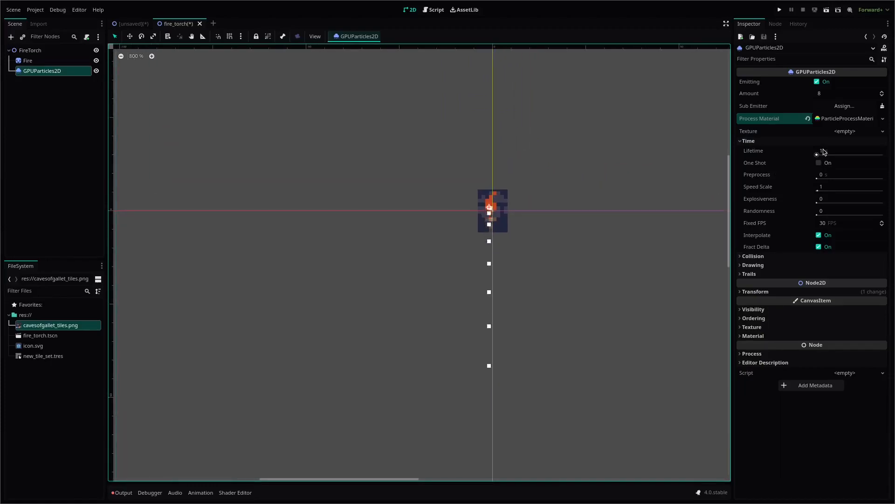
pyautogui.moveTo(820, 151)
pyautogui.mouseDown()
pyautogui.moveTo(802, 151)
pyautogui.moveTo(827, 151)
pyautogui.mouseUp()
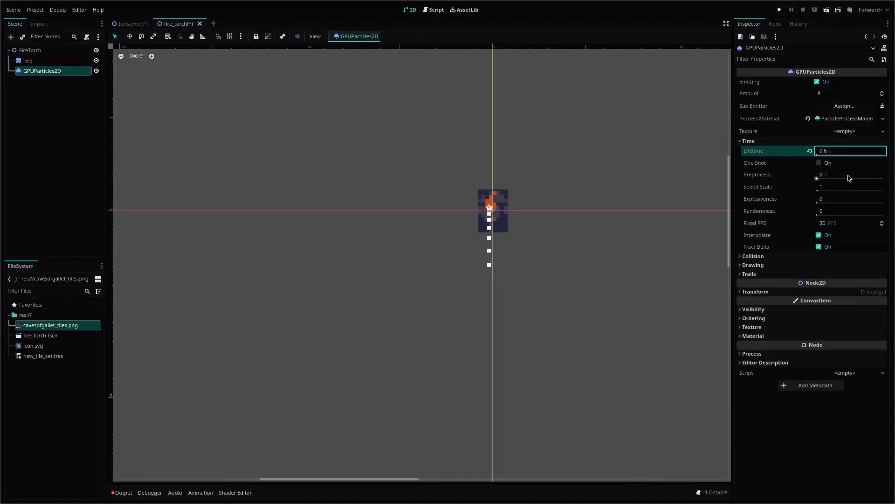
# Set the particles' Speed Scale to 0.22, Randomness to 0.14 and Explosiveness to 0.07
pyautogui.moveTo(825, 187)
pyautogui.mouseDown()
pyautogui.moveTo(806, 187)
pyautogui.moveTo(817, 187)
pyautogui.mouseUp()
pyautogui.scroll(6, 537, 219)
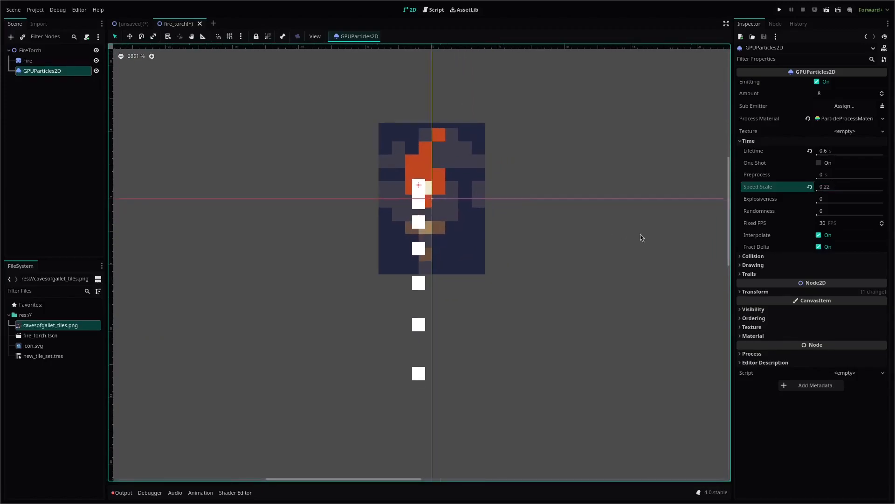
pyautogui.moveTo(824, 210)
pyautogui.mouseDown()
pyautogui.moveTo(835, 211)
pyautogui.moveTo(827, 201)
pyautogui.mouseUp()
pyautogui.click(823, 202)
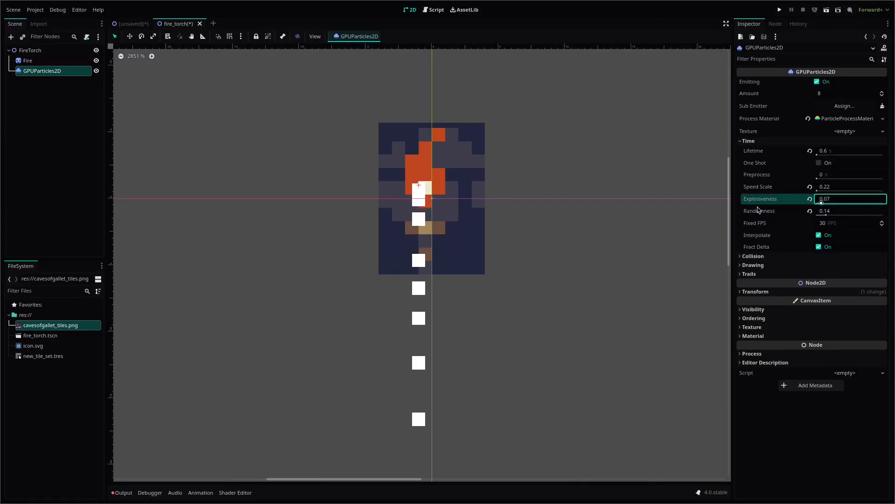
pyautogui.scroll(2, 457, 173)
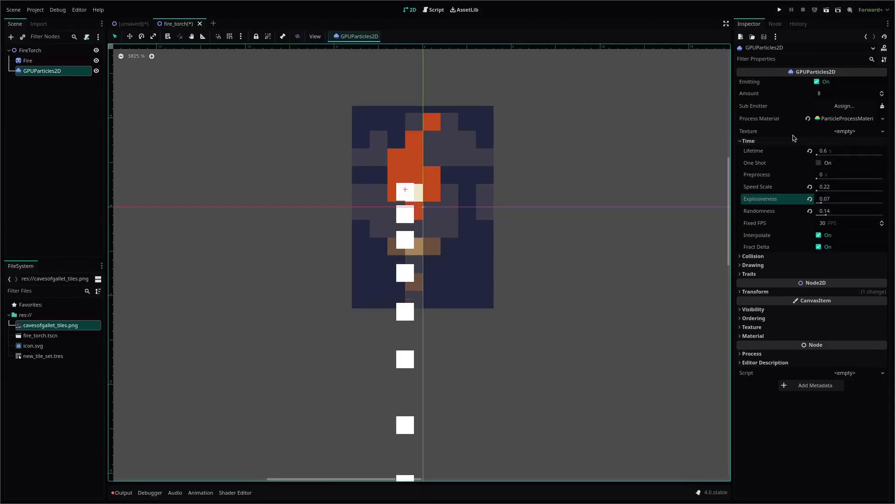
# Open the ParticleProcessMaterial's properties and look over its Time settings
pyautogui.click(802, 121)
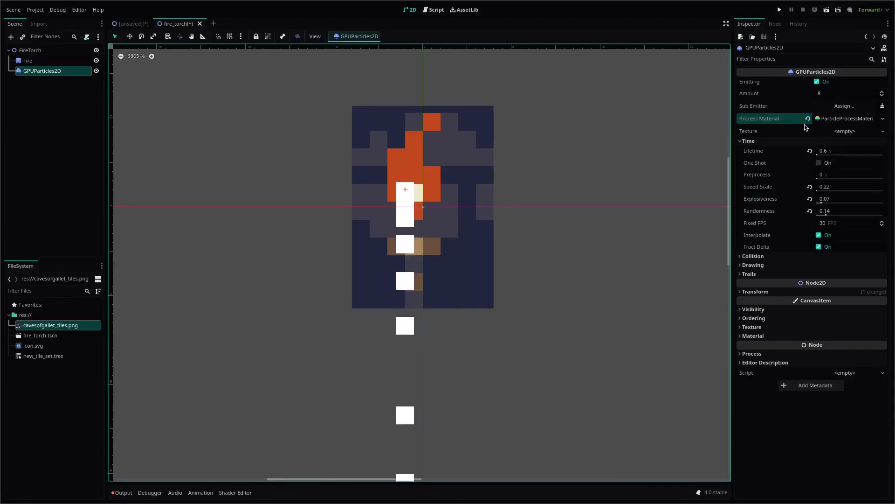
pyautogui.click(844, 119)
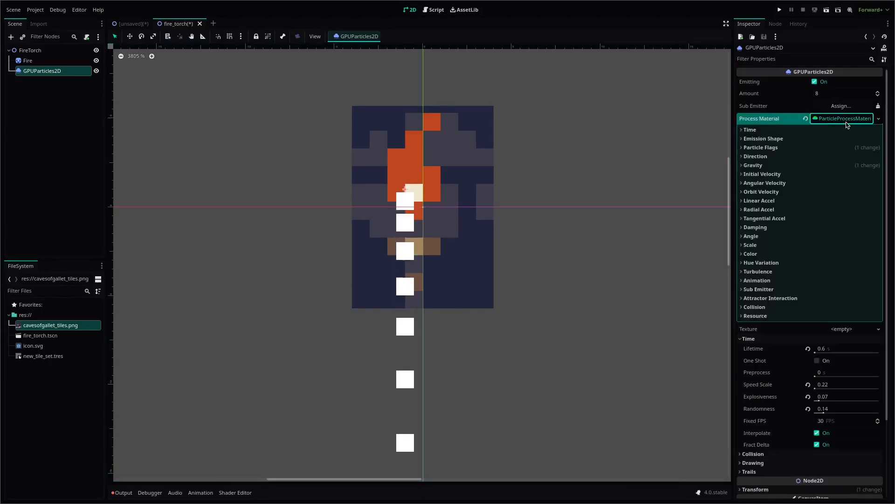
pyautogui.click(765, 131)
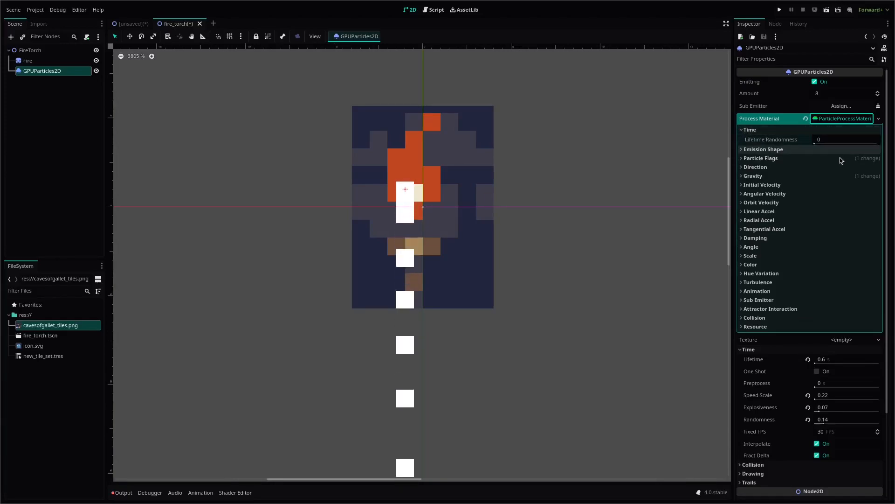
pyautogui.click(765, 130)
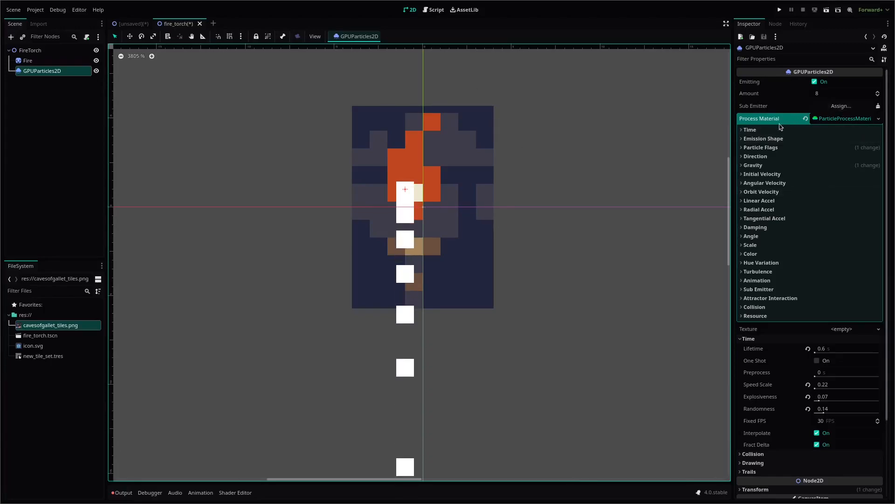
# Change the particle material's emission shape to Sphere and widen its sphere radius to about 11
pyautogui.click(780, 139)
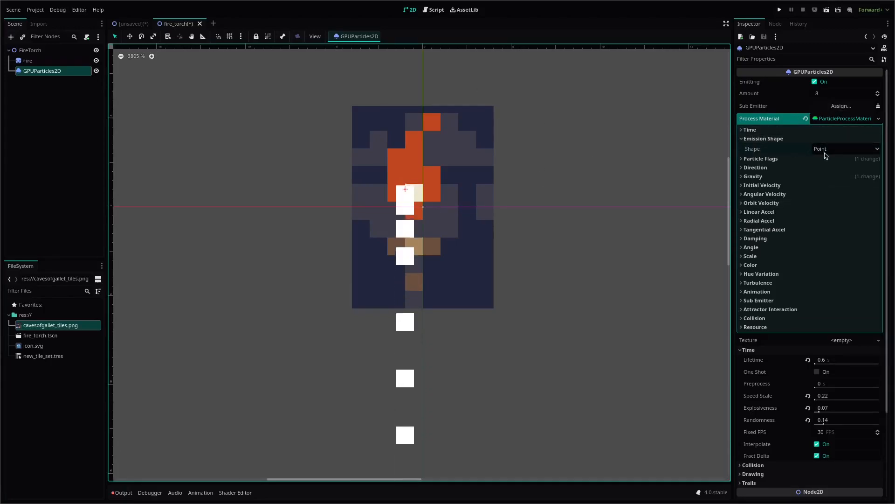
pyautogui.click(828, 149)
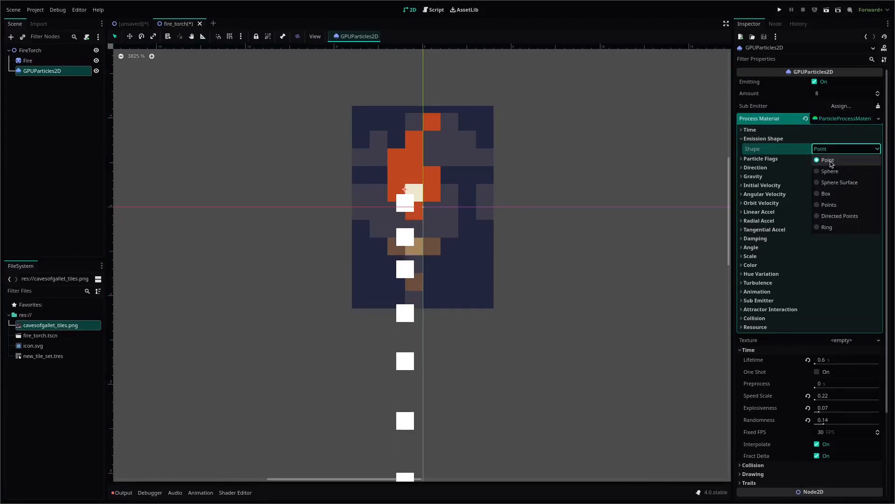
pyautogui.click(830, 171)
pyautogui.scroll(1, 609, 192)
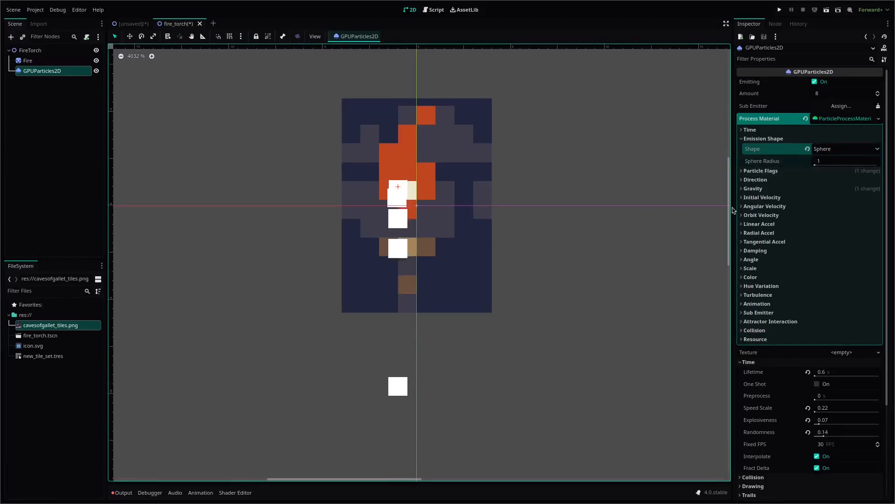
pyautogui.click(824, 162)
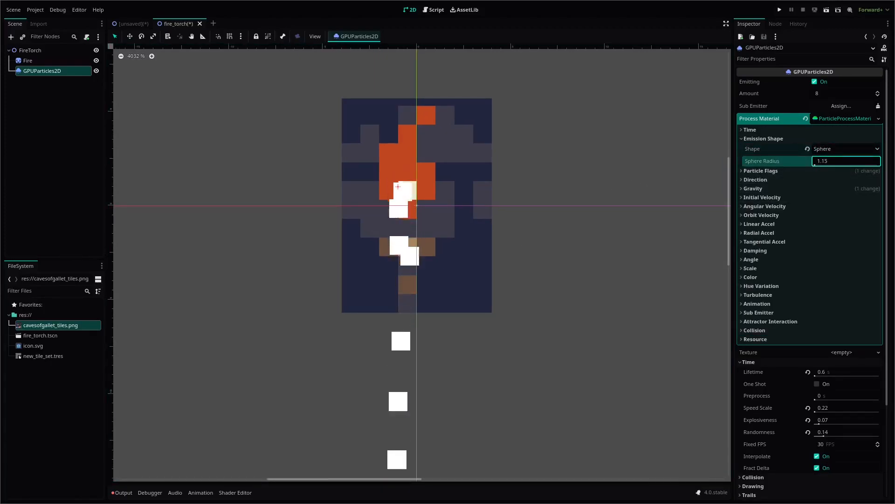
pyautogui.moveTo(815, 162)
pyautogui.mouseDown()
pyautogui.moveTo(837, 162)
pyautogui.moveTo(819, 162)
pyautogui.mouseUp()
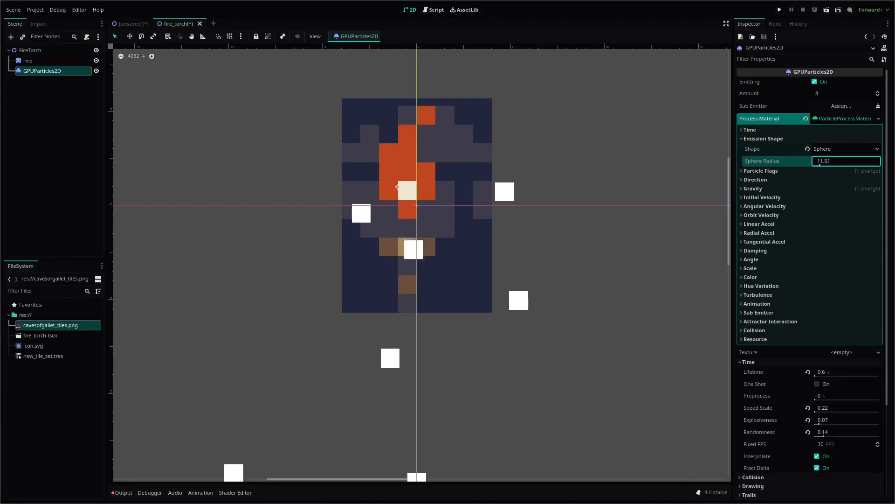
# Reset the particles' Speed Scale to its default of 1 and reduce the emission sphere radius to about 3.09
pyautogui.click(808, 409)
pyautogui.scroll(-2, 490, 319)
pyautogui.scroll(2, 504, 300)
pyautogui.scroll(4, 711, 226)
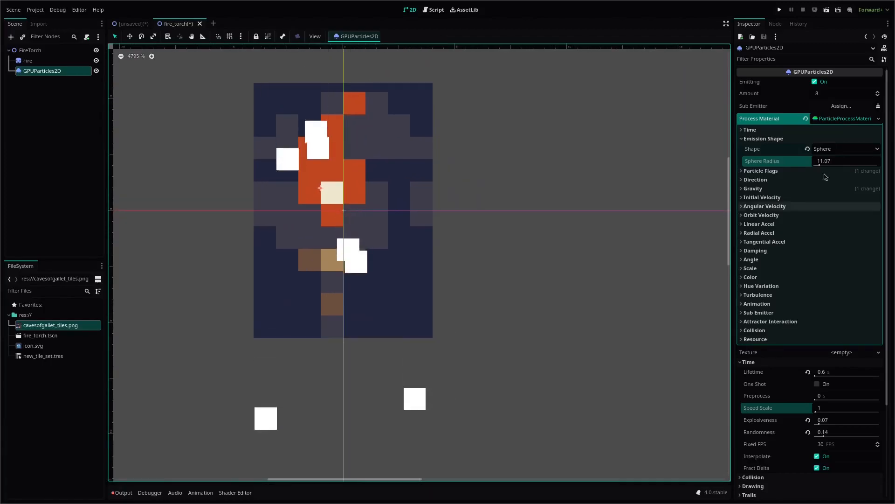
pyautogui.moveTo(856, 161); pyautogui.dragTo(816, 162)
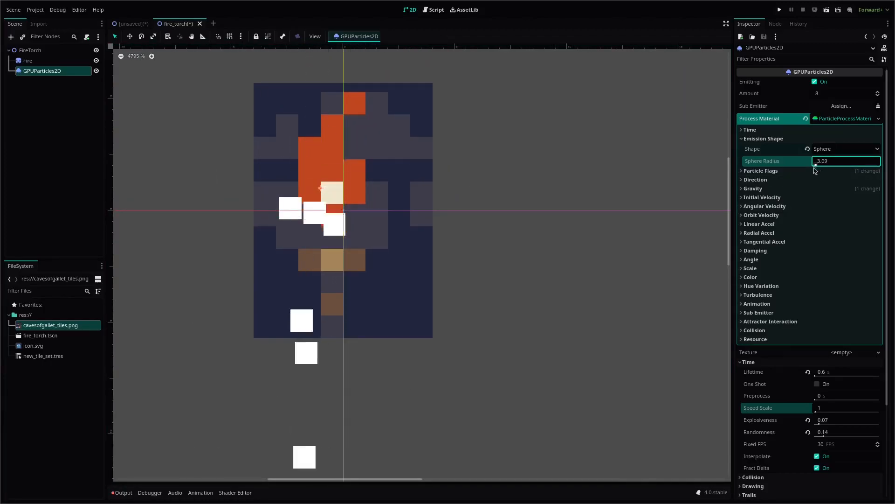
pyautogui.click(772, 139)
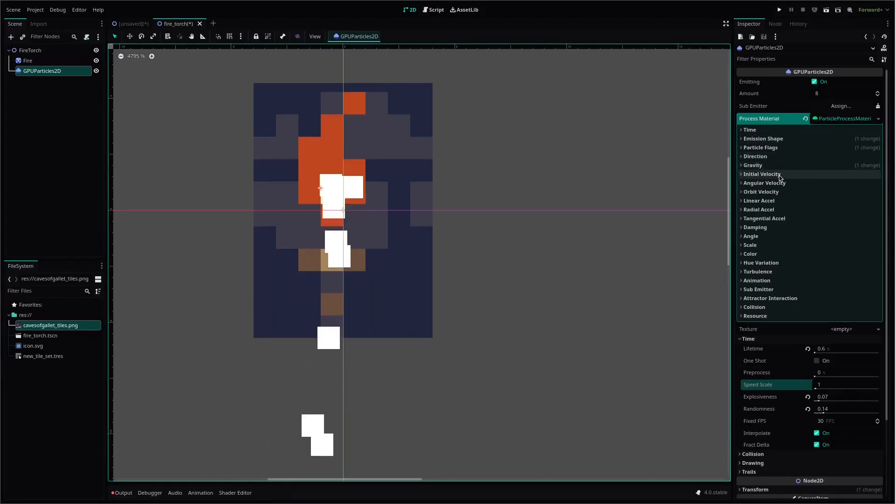
# Try an initial velocity between about 80.88 and 338.24 for the particles, and restore the defaults
pyautogui.click(761, 174)
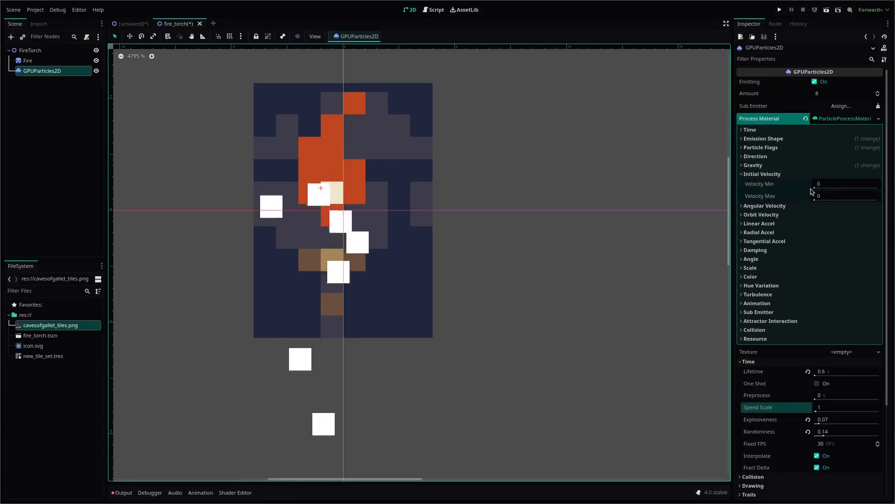
pyautogui.moveTo(815, 187)
pyautogui.mouseDown()
pyautogui.moveTo(835, 187)
pyautogui.moveTo(820, 187)
pyautogui.mouseUp()
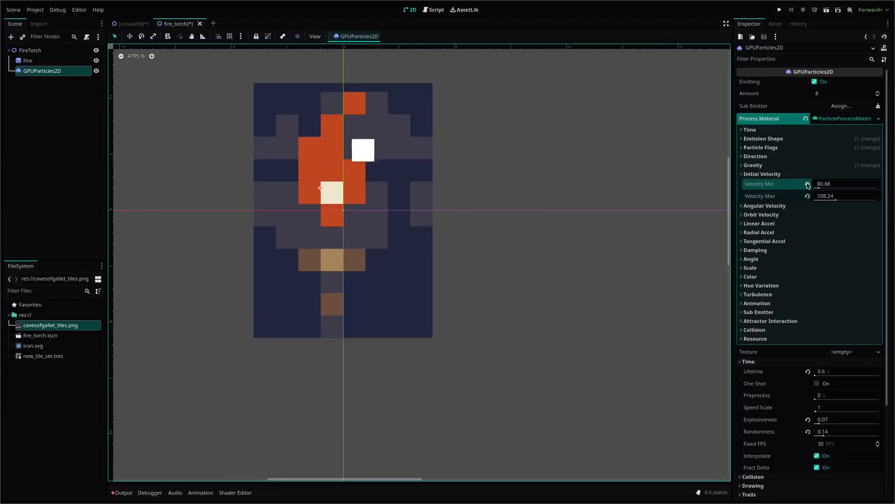
pyautogui.click(808, 173)
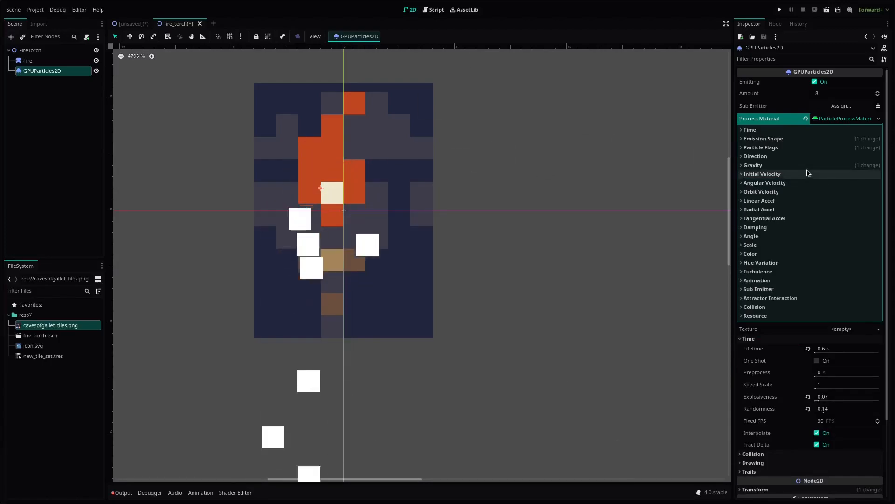
# Set the particle material's gravity on the Y axis to -98 so the particles rise
pyautogui.click(807, 166)
pyautogui.click(811, 186)
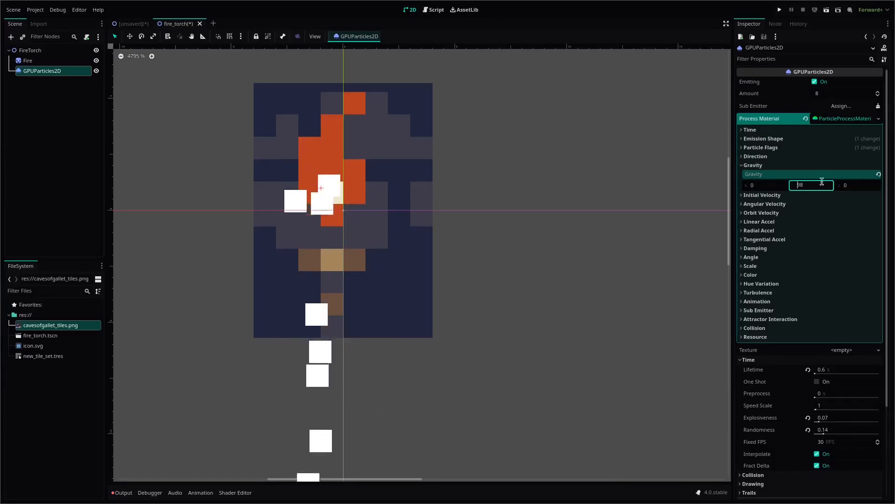
pyautogui.write('-')
pyautogui.press('Return')
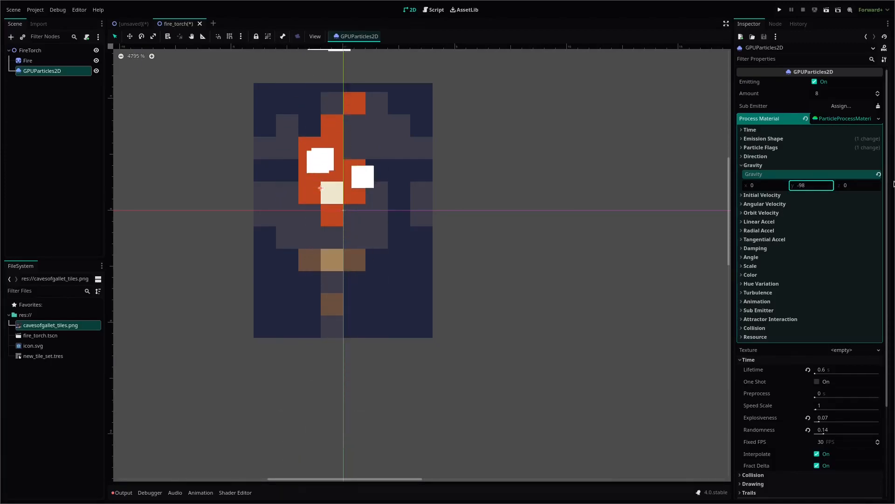
pyautogui.scroll(-5, 595, 198)
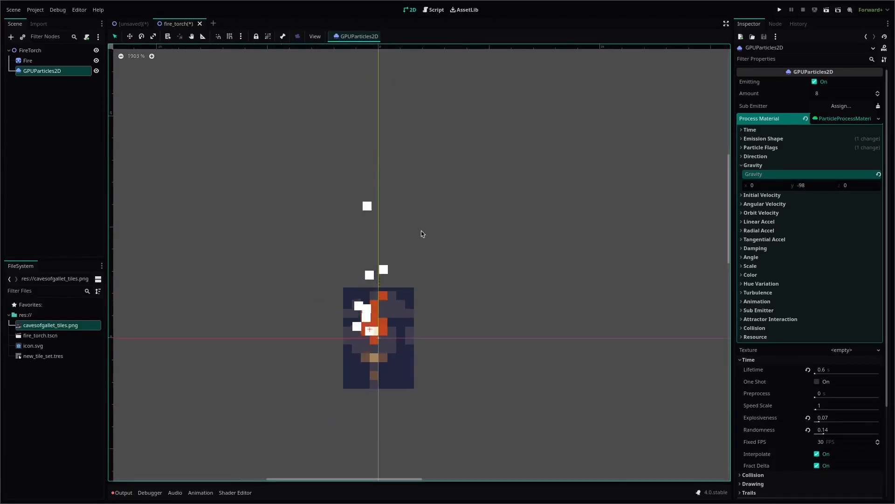
pyautogui.scroll(3, 476, 280)
pyautogui.moveTo(404, 274); pyautogui.dragTo(457, 241, button='middle')
pyautogui.scroll(5, 574, 251)
pyautogui.moveTo(477, 293); pyautogui.dragTo(534, 249, button='middle')
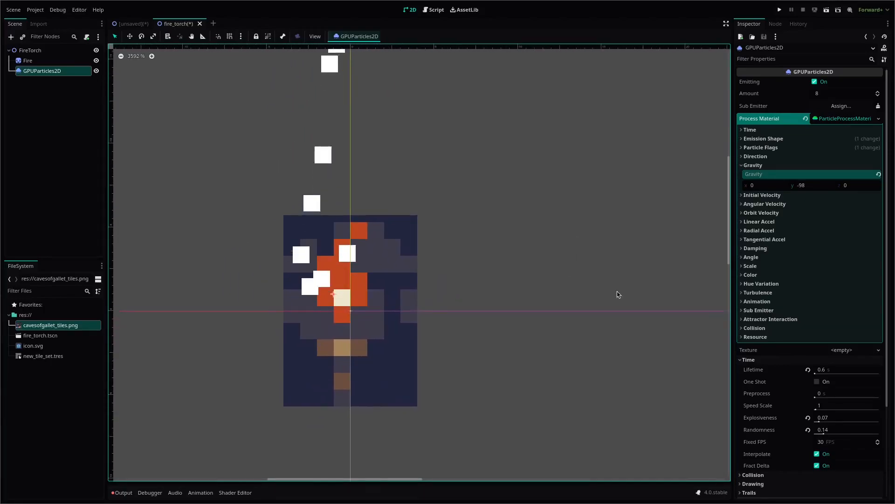
# Lower the particles' Speed Scale to 0.69
pyautogui.click(842, 404)
pyautogui.write('0.75')
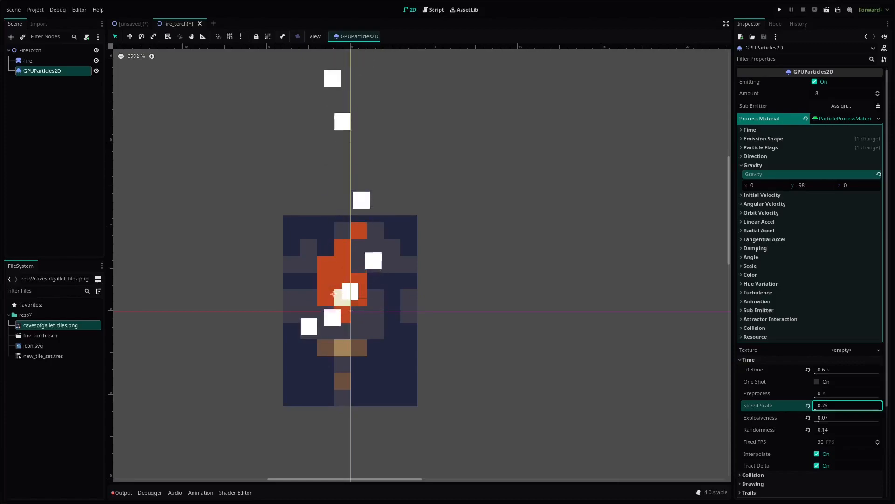
pyautogui.scroll(-5, 463, 281)
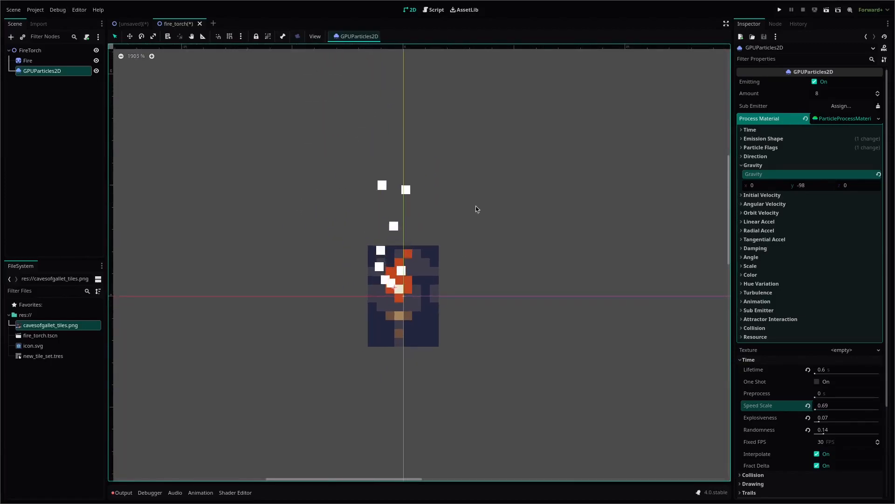
pyautogui.scroll(3, 478, 209)
# Raise the particle Amount to 20
pyautogui.click(828, 91)
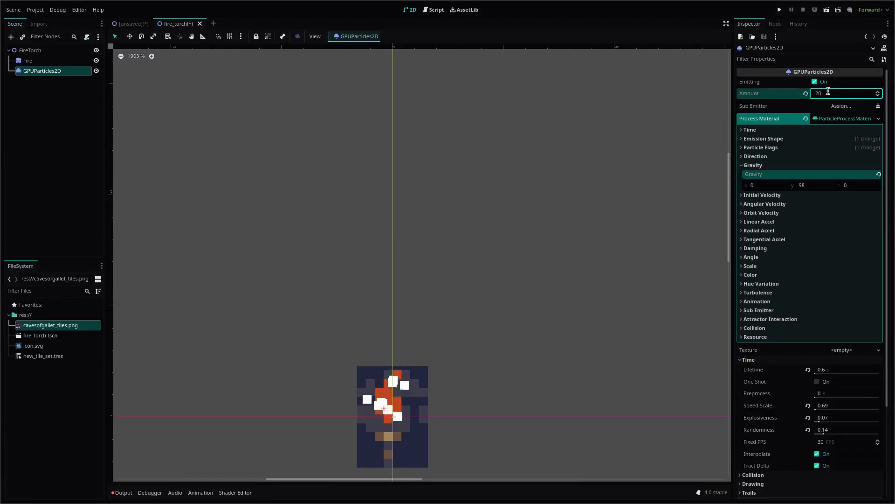
pyautogui.moveTo(390, 247); pyautogui.dragTo(403, 149, button='middle')
pyautogui.scroll(7, 438, 240)
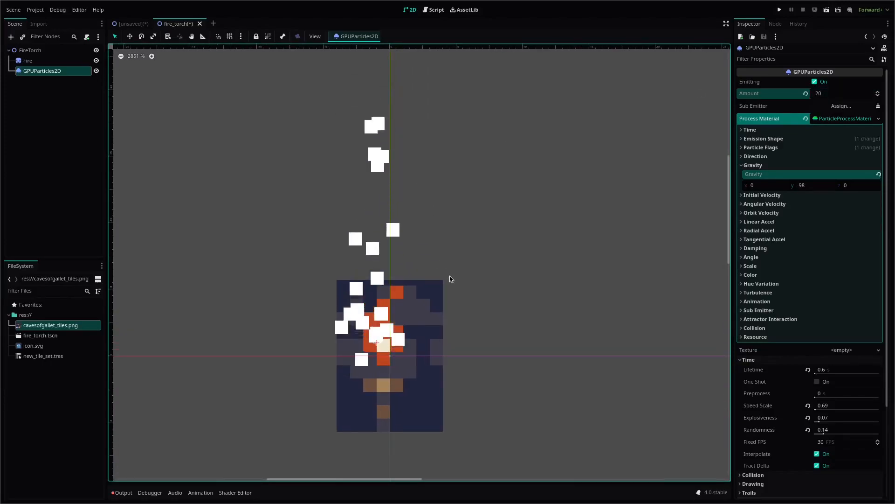
pyautogui.scroll(3, 450, 277)
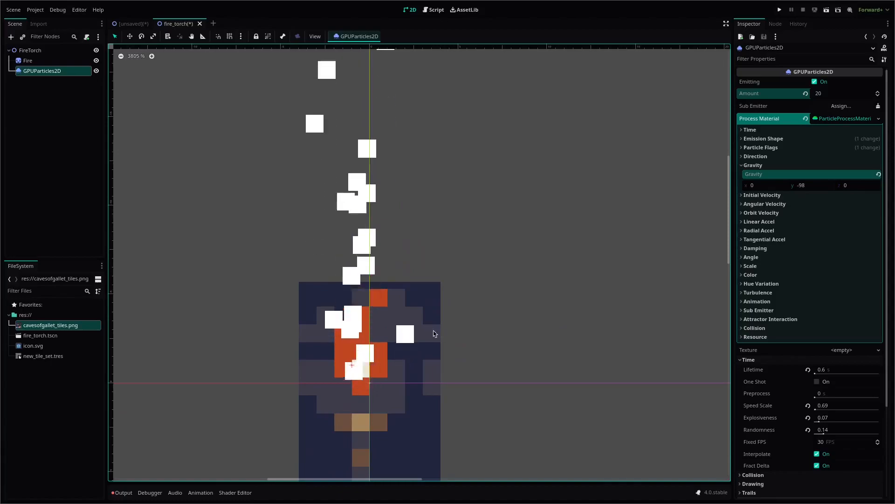
# Narrow the emission sphere radius to 2.25 and collapse the Gravity settings
pyautogui.click(811, 139)
pyautogui.click(839, 161)
pyautogui.write('1.97')
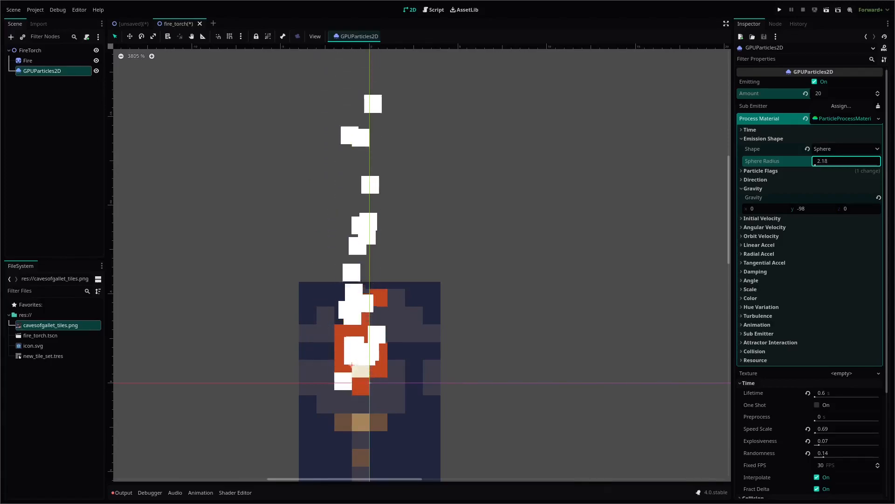
pyautogui.click(772, 181)
pyautogui.click(773, 182)
pyautogui.click(770, 189)
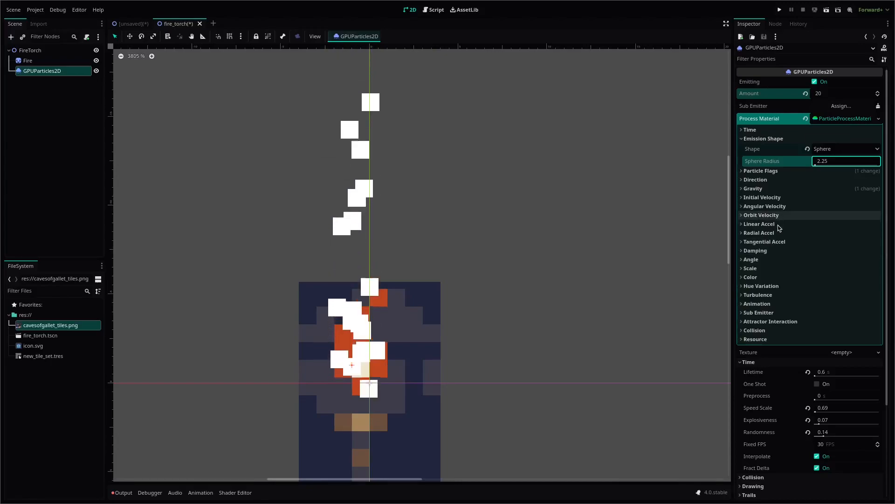
# Assign a new GradientTexture1D as the material's Color Ramp and open its gradient for editing
pyautogui.click(775, 278)
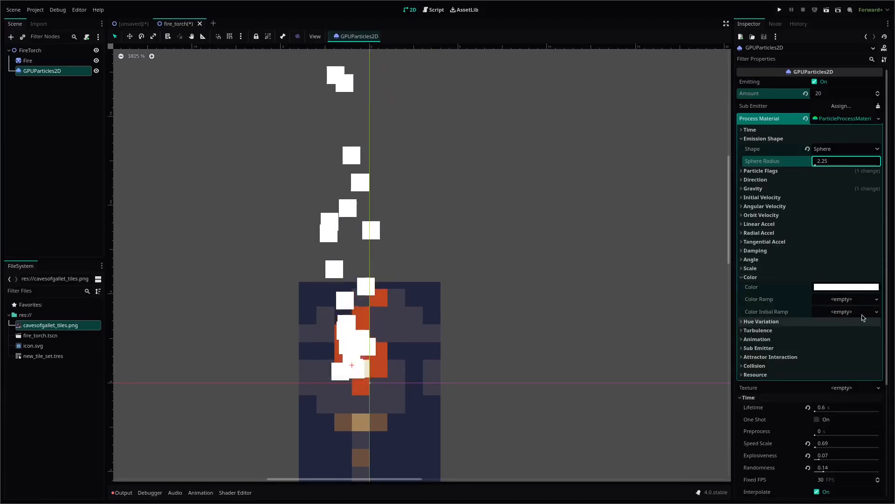
pyautogui.click(878, 300)
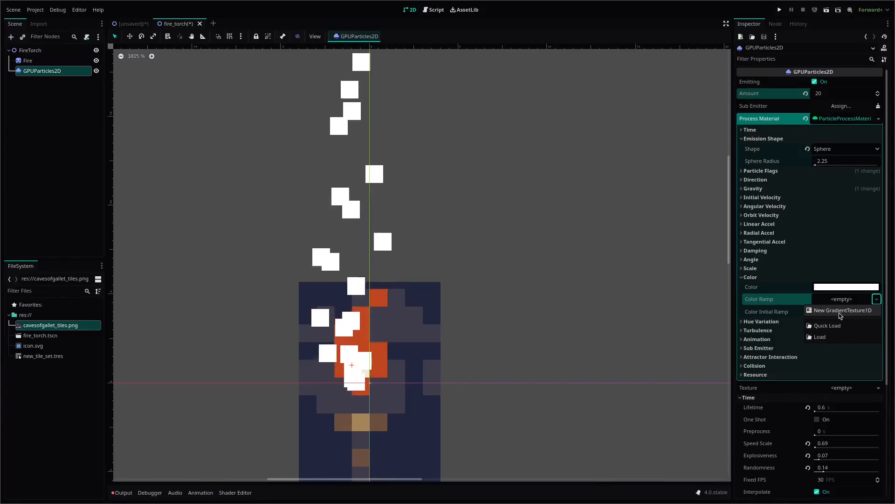
pyautogui.click(841, 311)
pyautogui.click(854, 300)
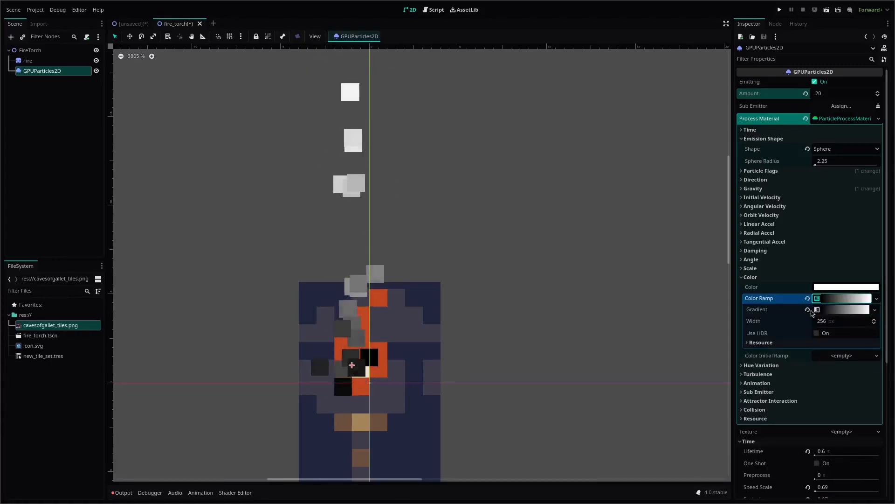
pyautogui.click(865, 310)
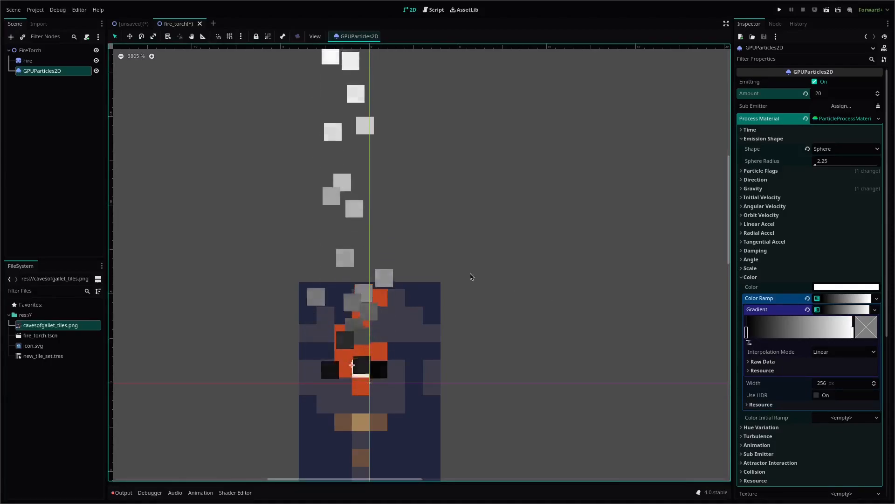
# Set the gradient's start color to the flame orange c0461f sampled from the torch sprite
pyautogui.scroll(-2, 334, 256)
pyautogui.moveTo(400, 216); pyautogui.dragTo(438, 264, button='middle')
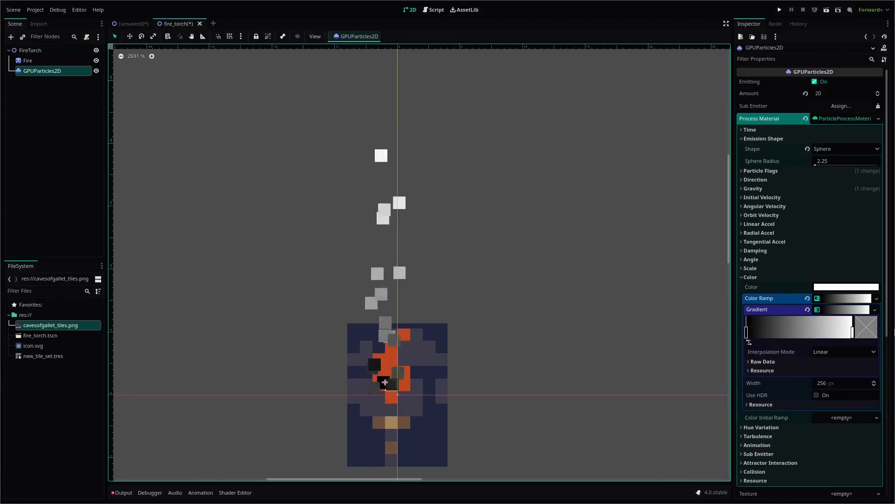
pyautogui.click(747, 332)
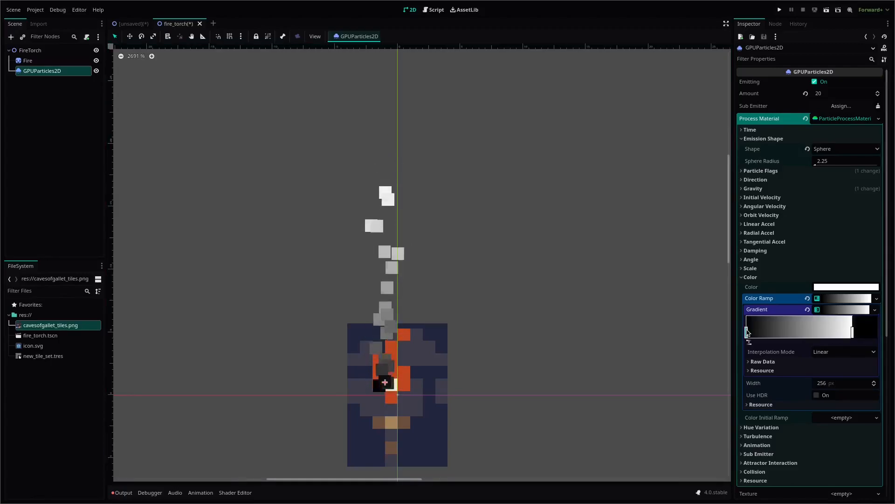
pyautogui.click(863, 328)
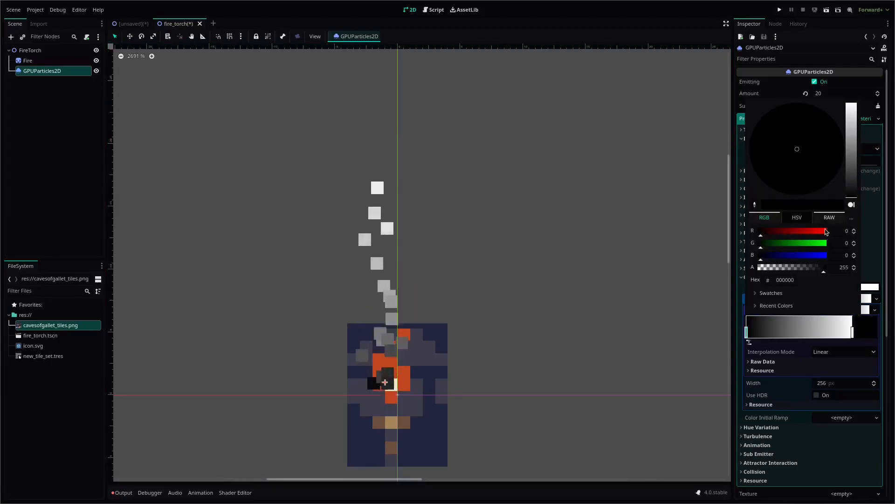
pyautogui.click(755, 206)
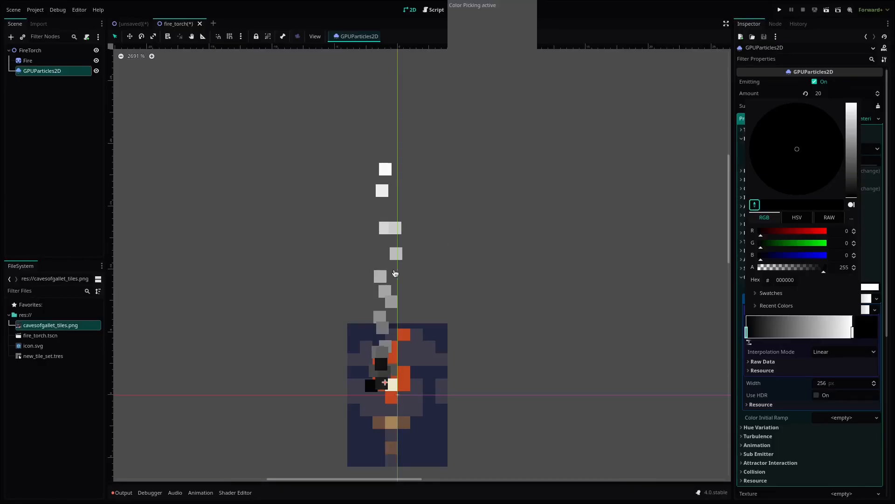
pyautogui.click(404, 379)
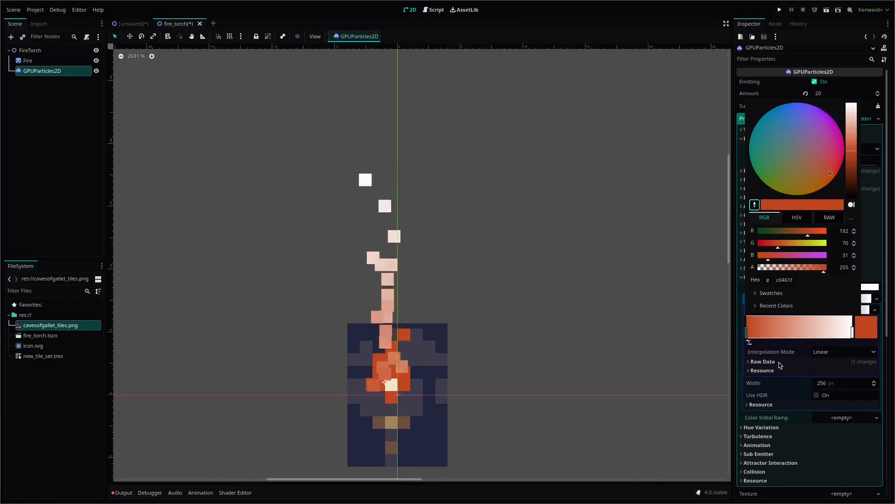
# Set the gradient's end color to the dark grey 3e3d4c sampled from the torch tile's background
pyautogui.click(853, 333)
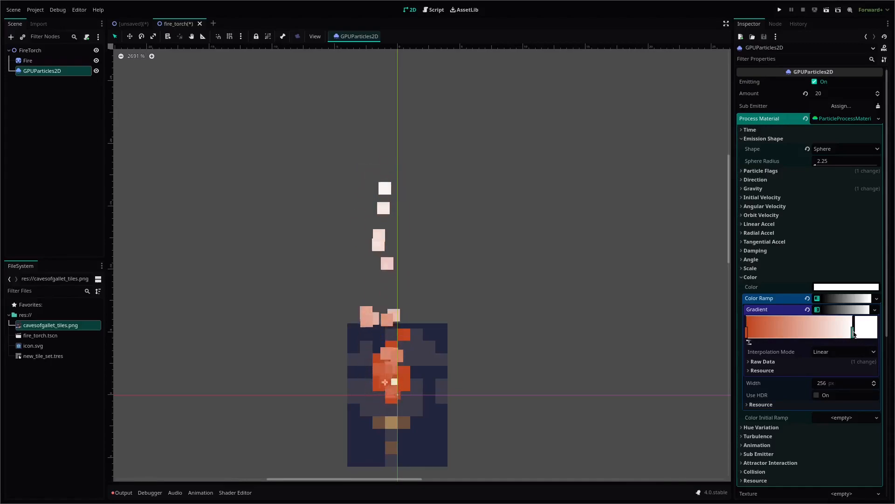
pyautogui.click(866, 331)
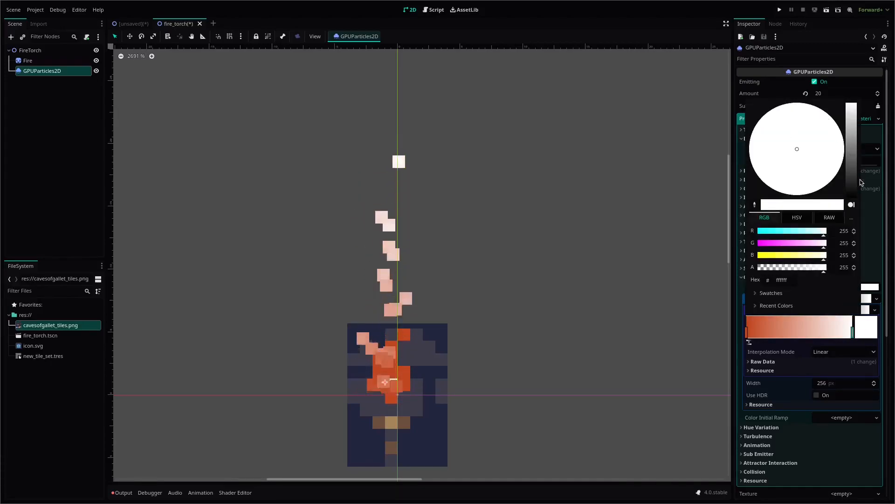
pyautogui.click(755, 205)
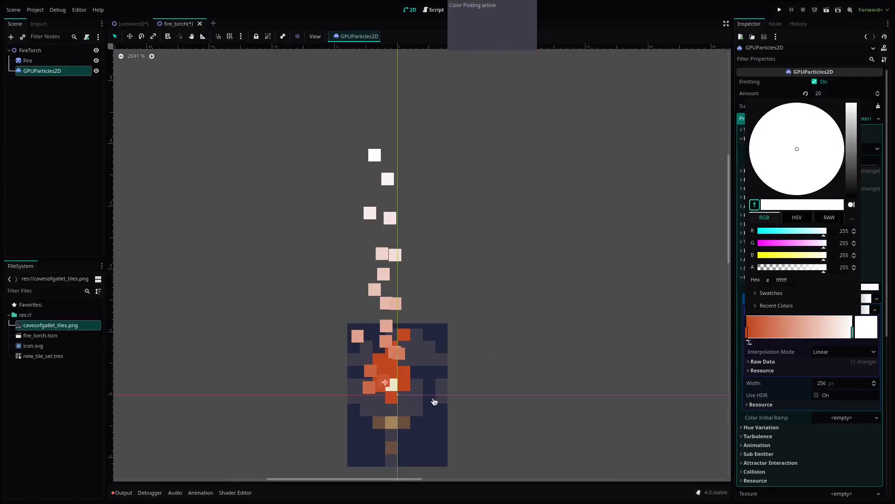
pyautogui.click(414, 405)
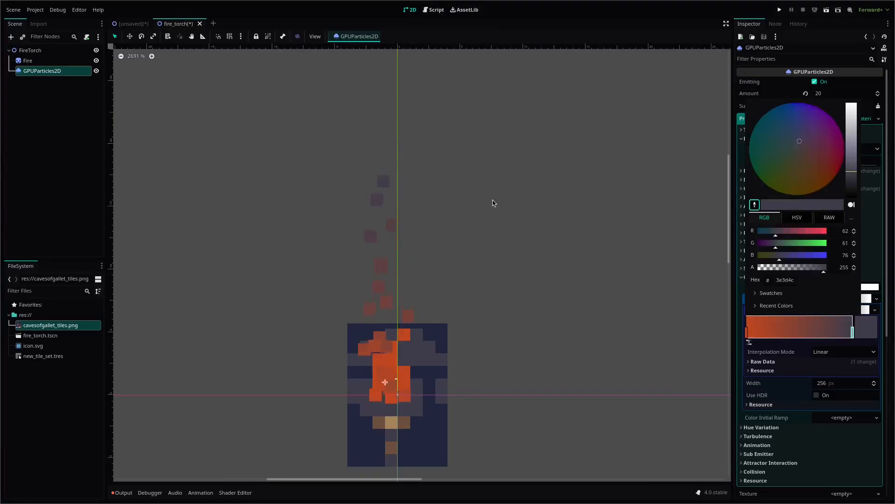
# Add a PointLight2D node as a child of the FireTorch root
pyautogui.scroll(2, 348, 219)
pyautogui.scroll(-3, 348, 223)
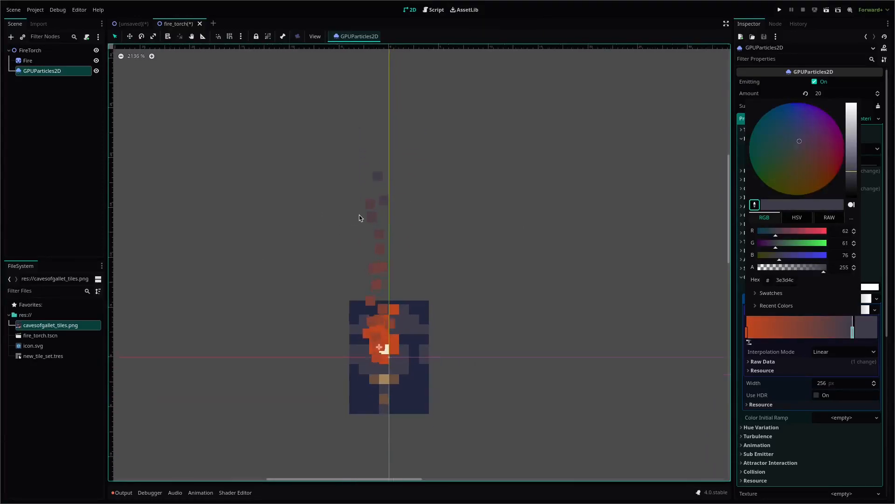
pyautogui.click(445, 219)
pyautogui.moveTo(443, 232)
pyautogui.mouseDown(button='middle')
pyautogui.moveTo(468, 182)
pyautogui.moveTo(447, 229)
pyautogui.mouseUp(button='middle')
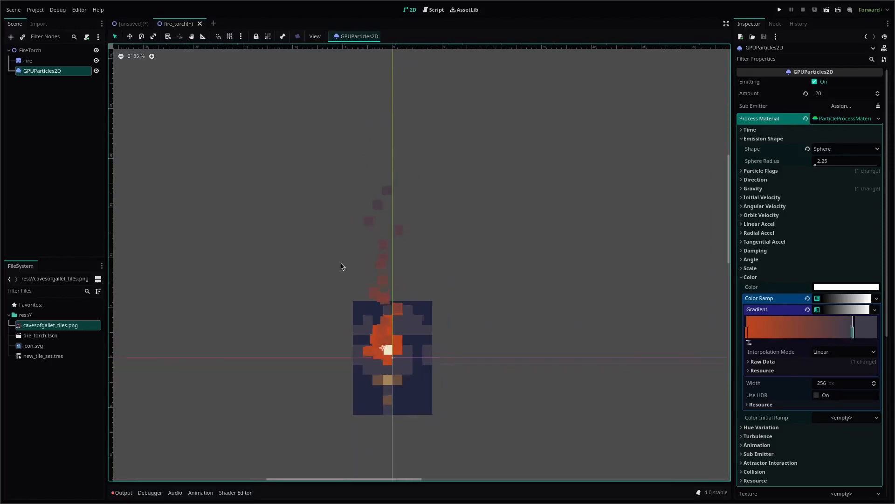
pyautogui.click(71, 52)
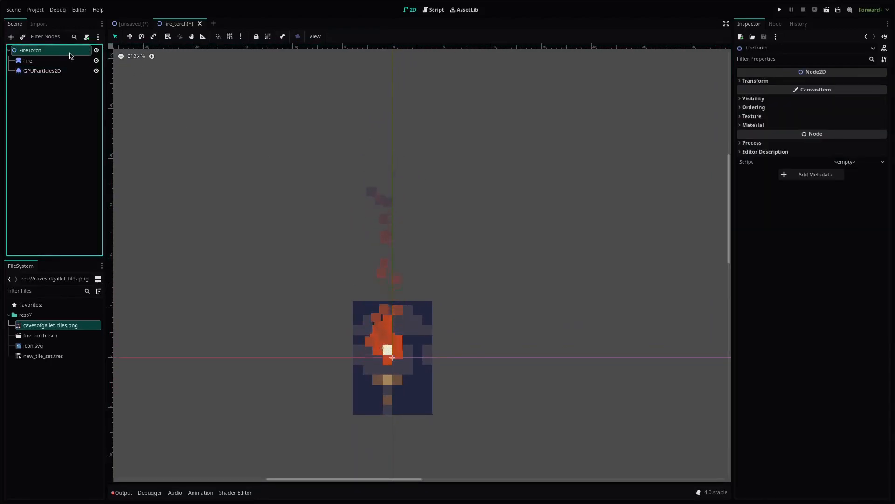
pyautogui.hotkey('ctrl', 'a')
pyautogui.write('point')
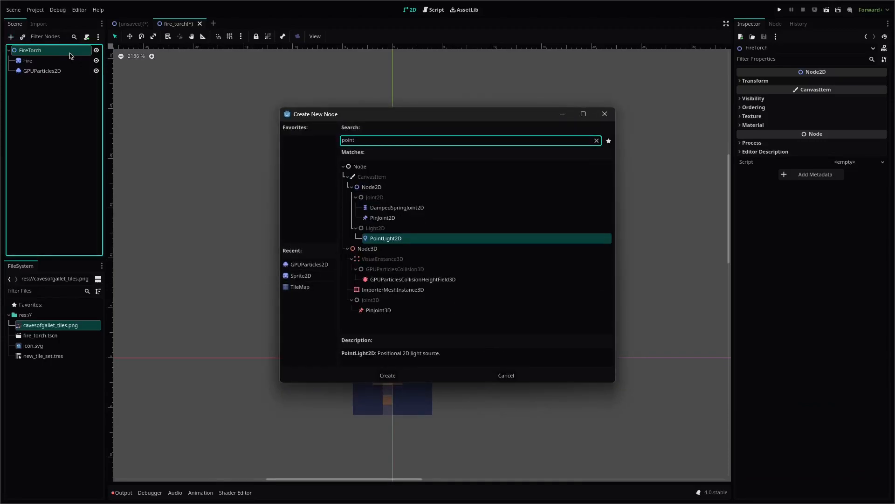
pyautogui.press('Return')
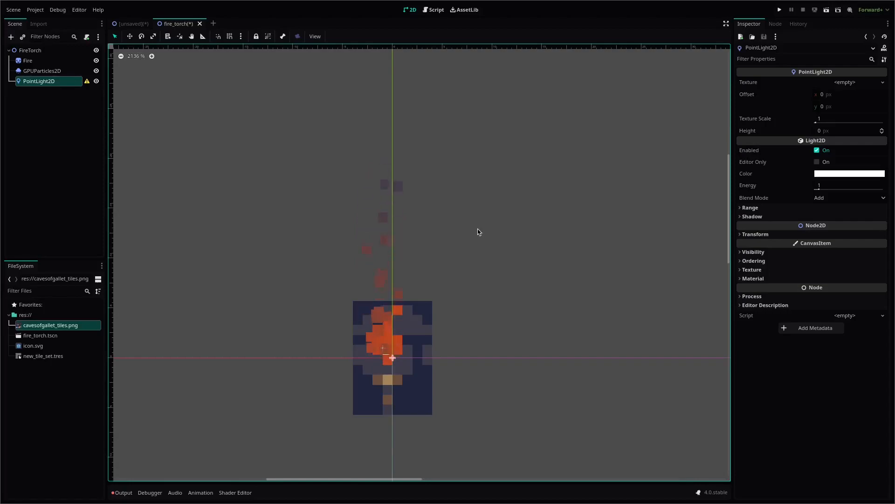
# Assign the black-circle-fade-clipart-gradient-7.png image as the PointLight2D's texture
pyautogui.hotkey('alt', 'Tab')
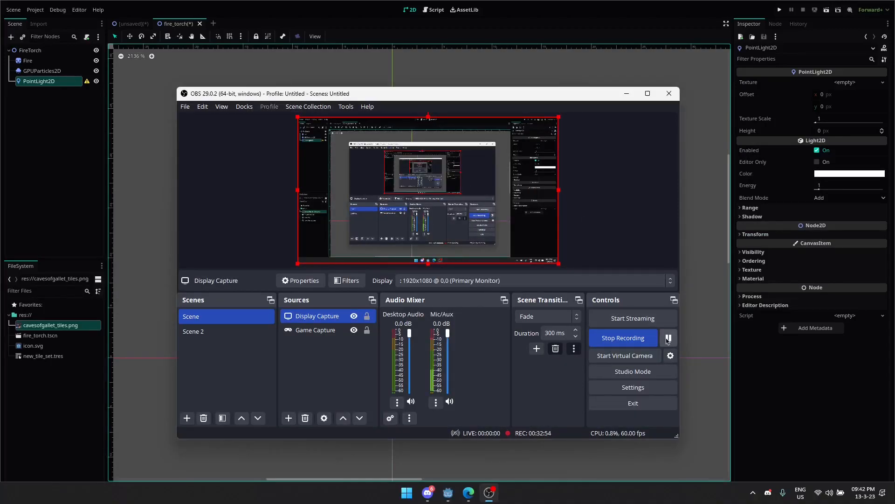
pyautogui.click(697, 123)
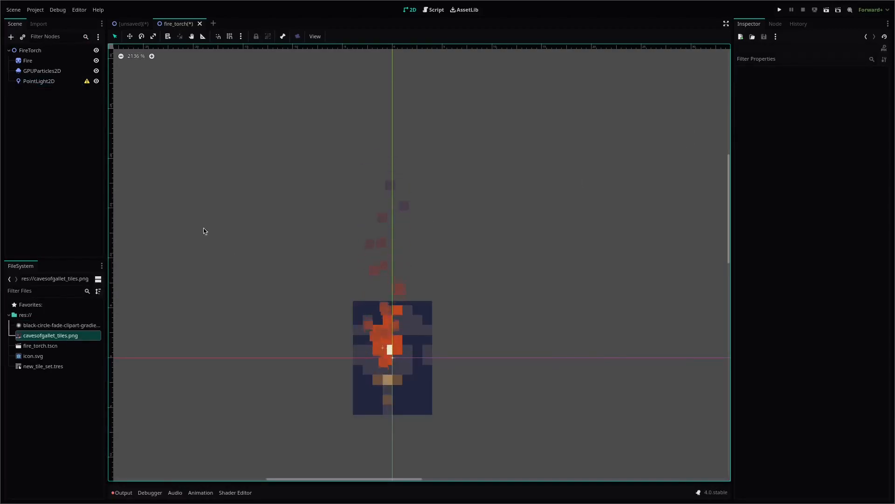
pyautogui.click(56, 326)
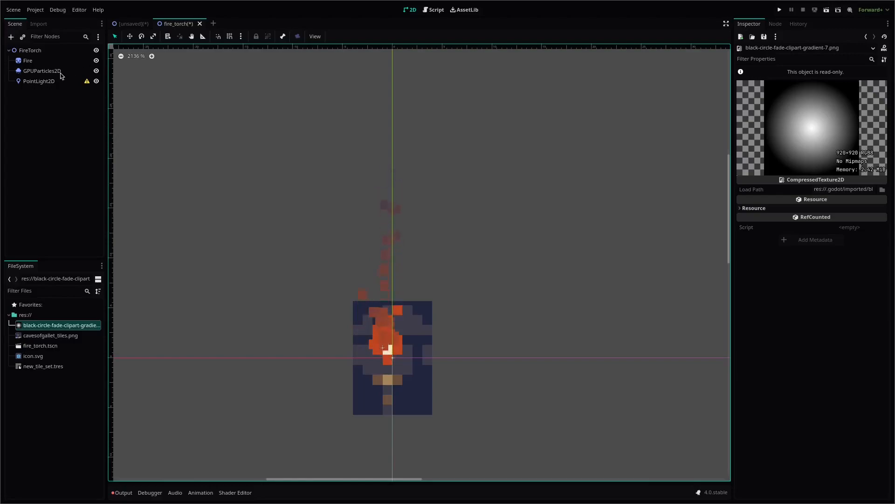
pyautogui.click(51, 82)
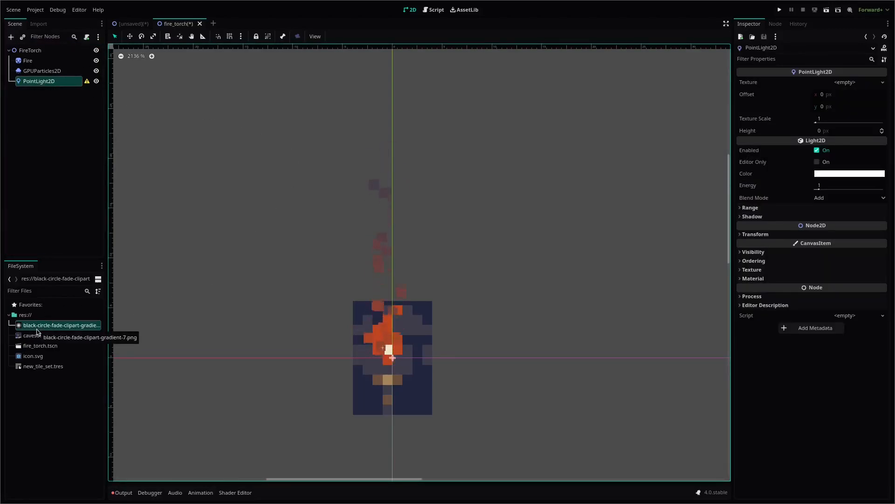
pyautogui.moveTo(38, 332); pyautogui.dragTo(564, 228)
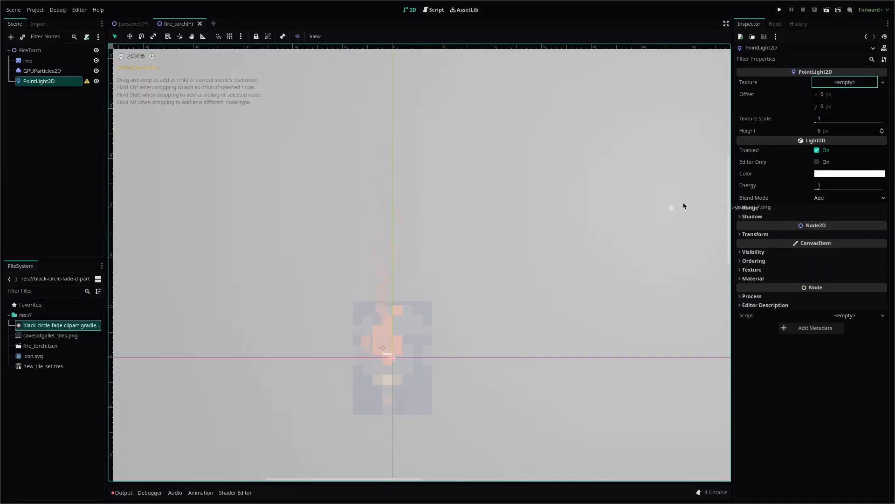
pyautogui.moveTo(680, 205); pyautogui.dragTo(752, 206)
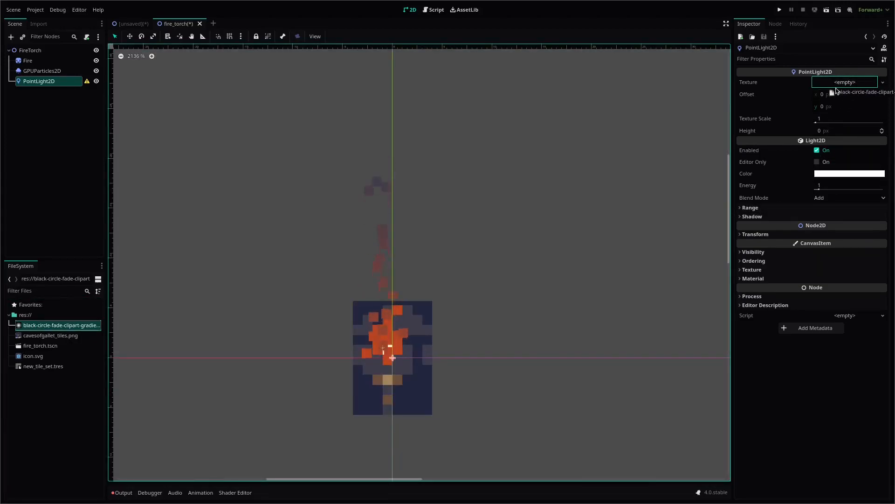
pyautogui.moveTo(845, 85); pyautogui.dragTo(844, 85)
pyautogui.scroll(-4, 475, 248)
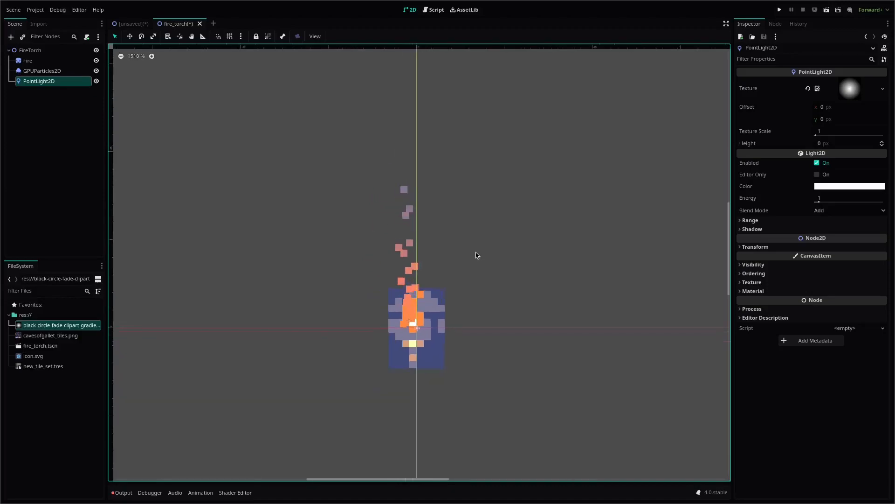
pyautogui.moveTo(513, 191); pyautogui.dragTo(480, 192, button='middle')
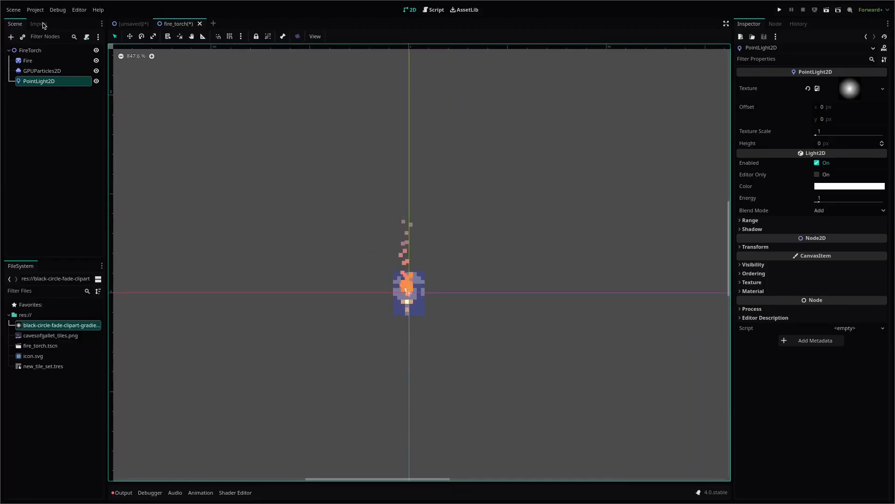
# Add a ColorRect node under FireTorch and reorder it above Fire as the first child
pyautogui.click(62, 52)
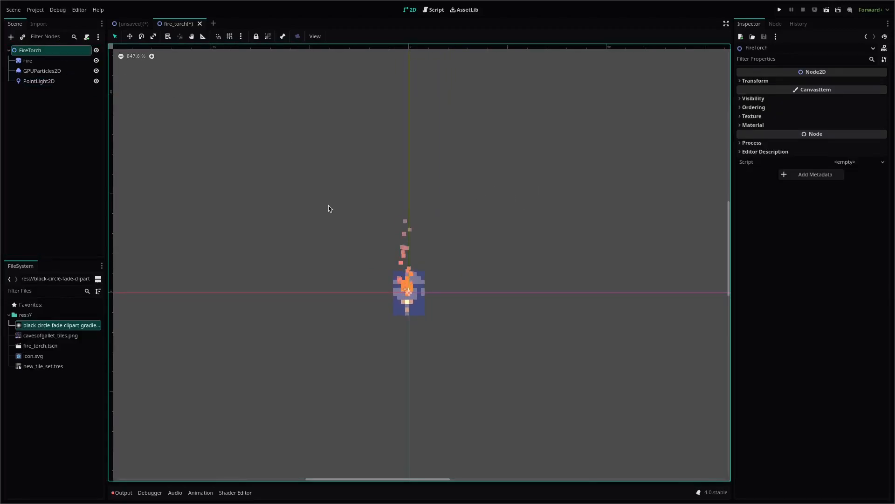
pyautogui.hotkey('ctrl', 'a')
pyautogui.write('color')
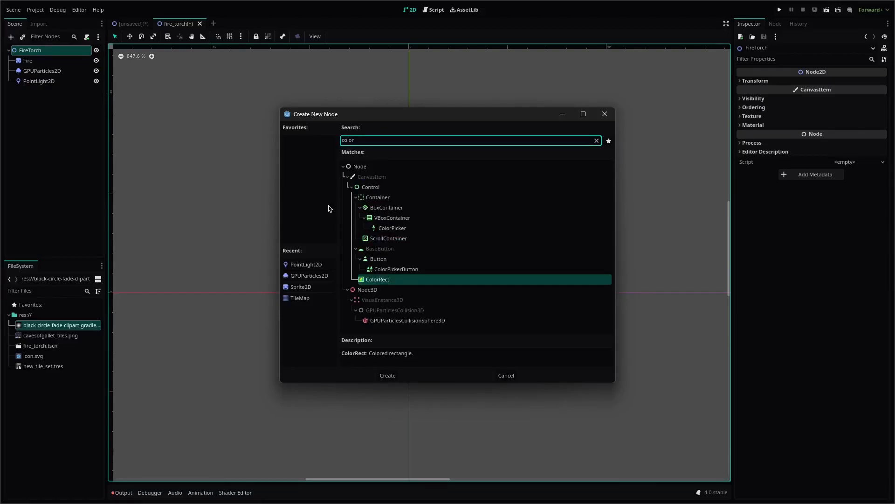
pyautogui.press('Return')
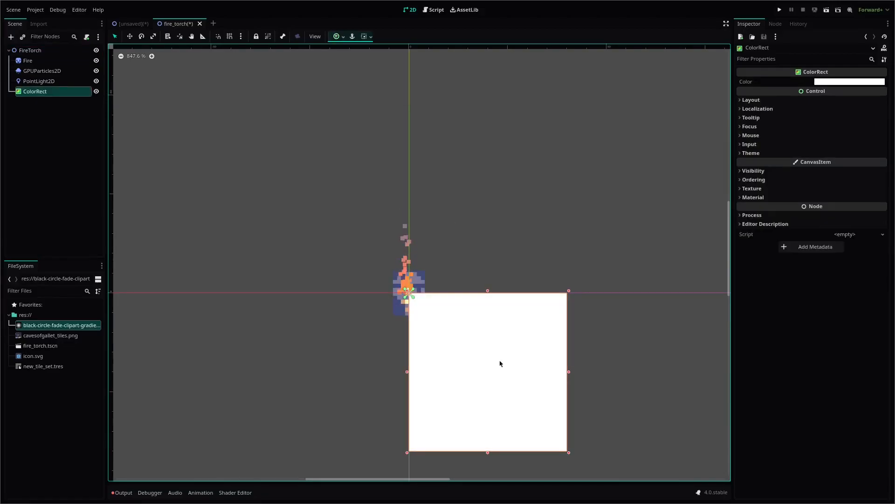
pyautogui.click(73, 95)
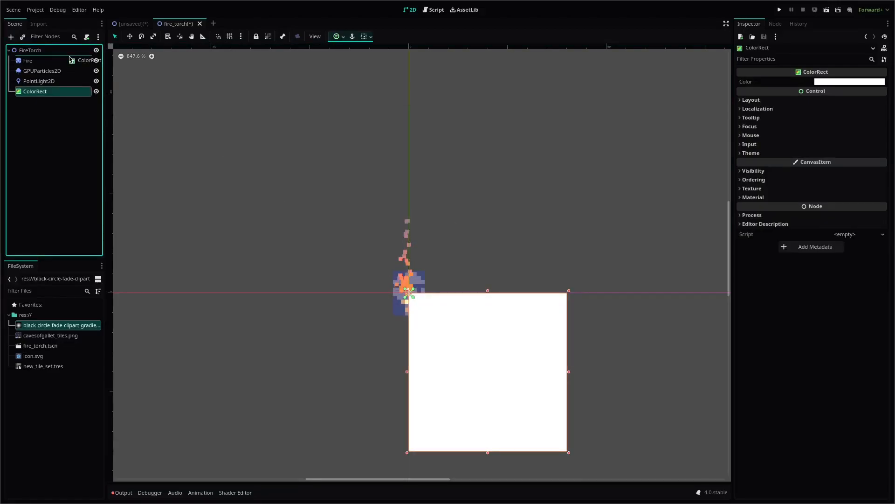
pyautogui.moveTo(70, 59); pyautogui.dragTo(70, 57)
# Move the ColorRect behind the torch and enlarge it evenly around its centre so it forms a large backdrop
pyautogui.moveTo(488, 355); pyautogui.dragTo(411, 269)
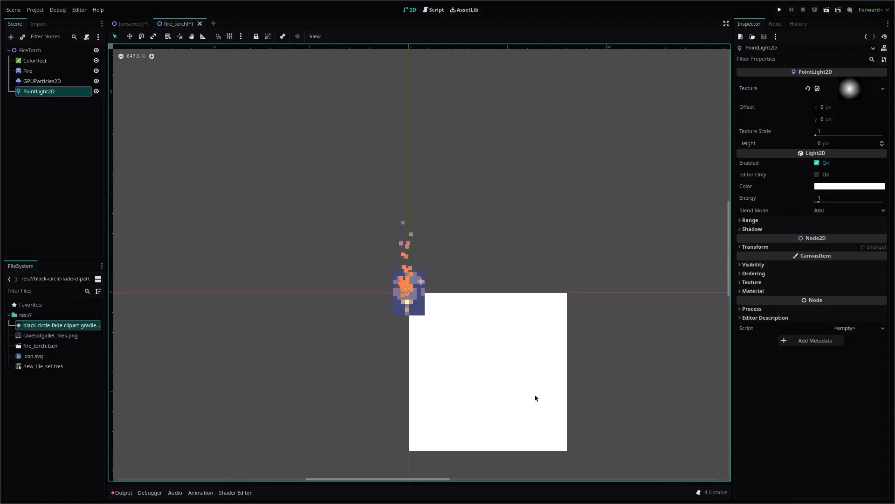
pyautogui.click(30, 61)
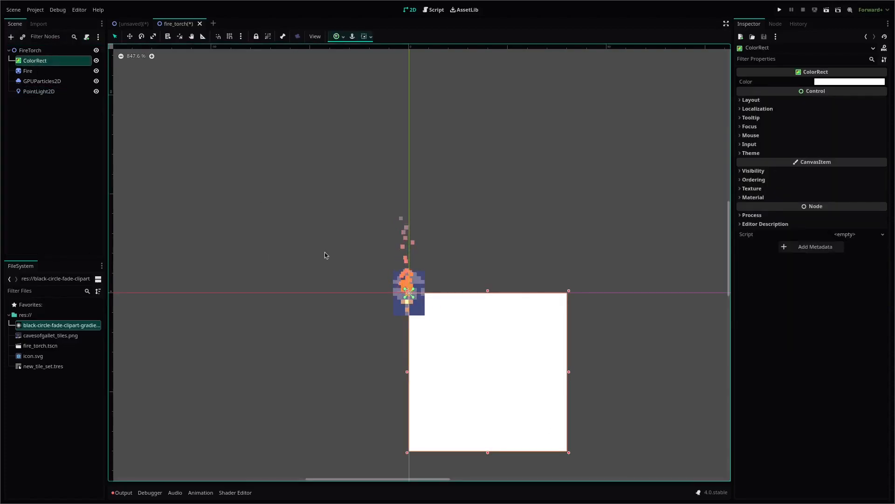
pyautogui.moveTo(516, 395); pyautogui.dragTo(386, 289)
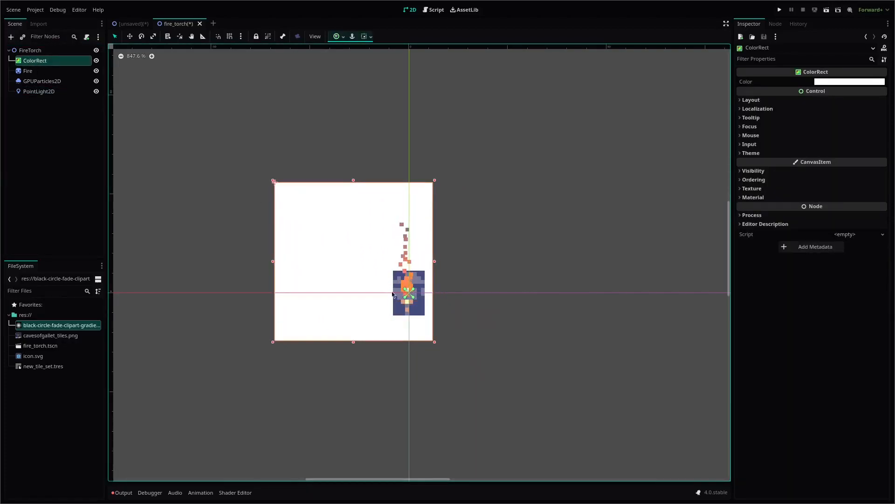
pyautogui.keyDown('alt'); pyautogui.moveTo(434, 342); pyautogui.dragTo(600, 460); pyautogui.keyUp('alt')
# Darken the ColorRect's color to the near-black 111111
pyautogui.click(857, 82)
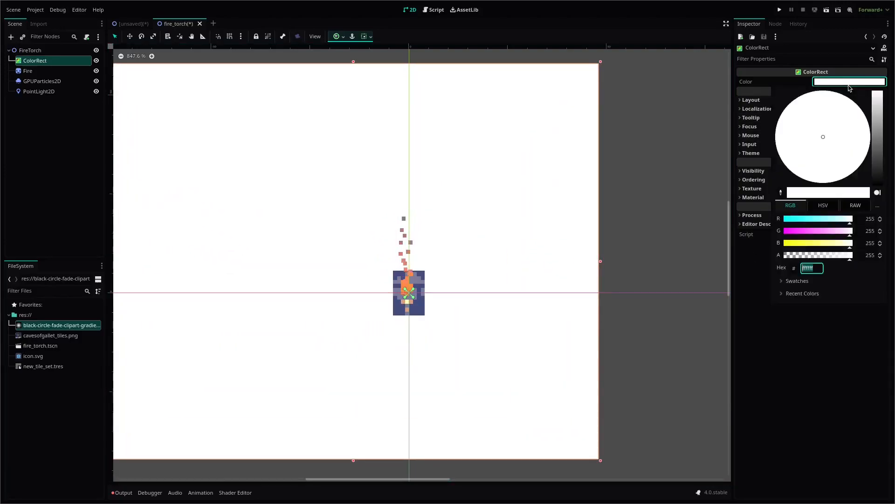
pyautogui.moveTo(880, 119); pyautogui.dragTo(888, 182)
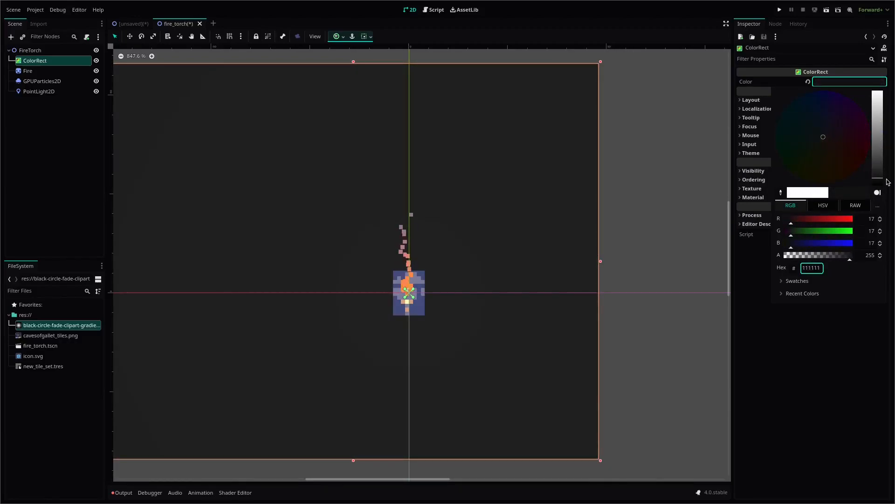
pyautogui.scroll(2, 507, 218)
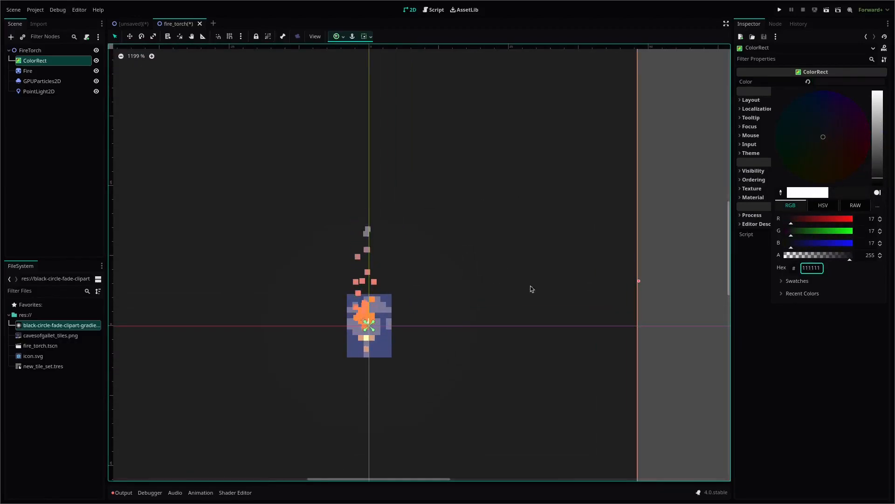
# Reduce the PointLight2D's texture scale to 0.08 so the glow surrounds the torch
pyautogui.click(27, 72)
pyautogui.click(36, 92)
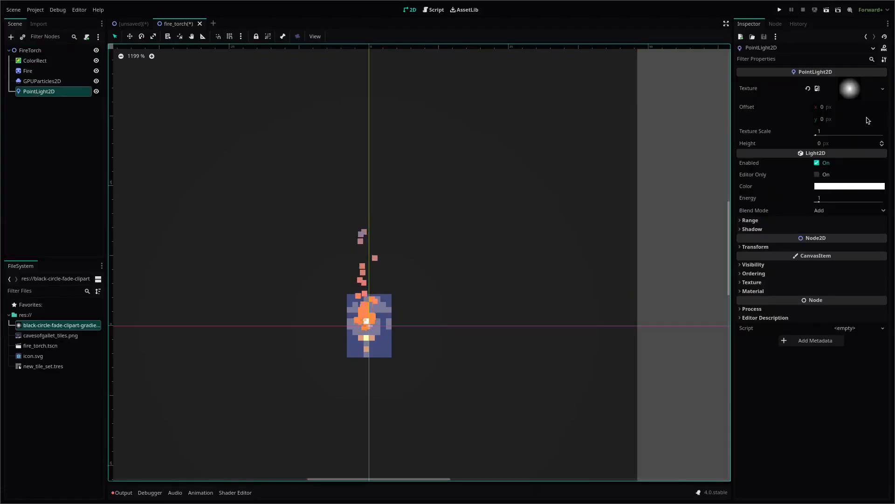
pyautogui.moveTo(856, 134); pyautogui.dragTo(839, 131)
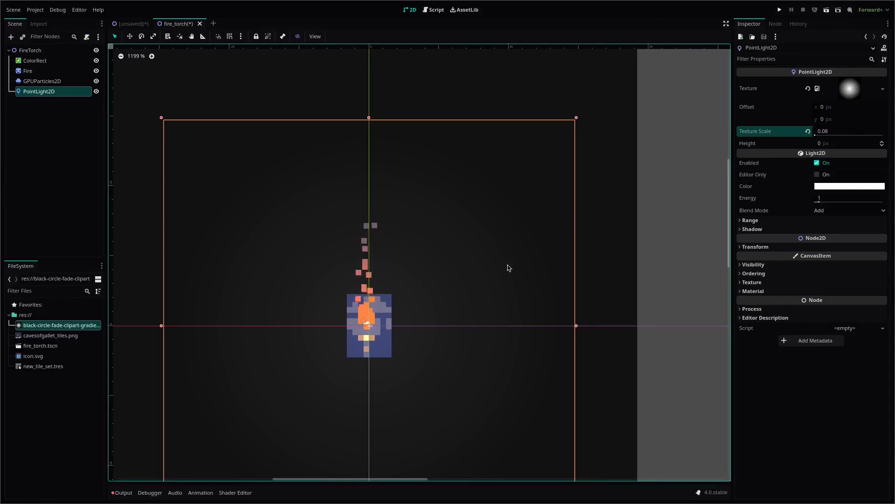
pyautogui.scroll(-3, 455, 228)
pyautogui.hscroll(3, 409, 240)
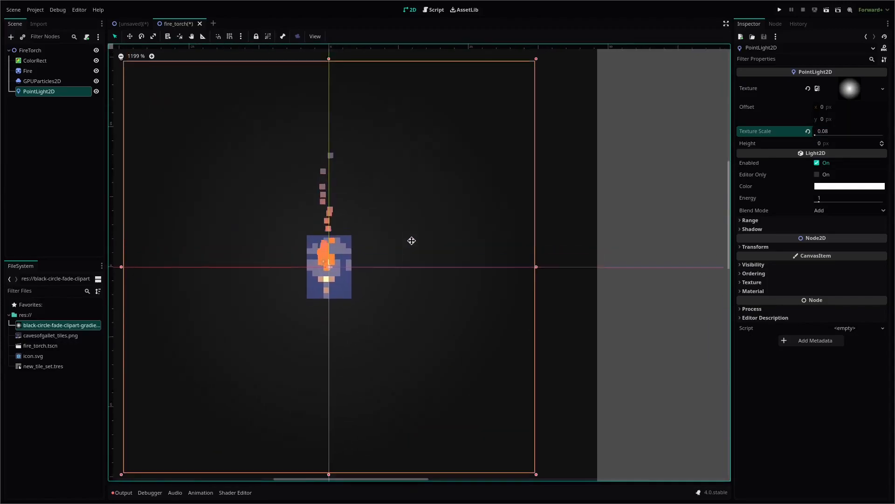
# Copy the orange hex code from the start color of the GPUParticles2D Color Ramp gradient
pyautogui.click(824, 186)
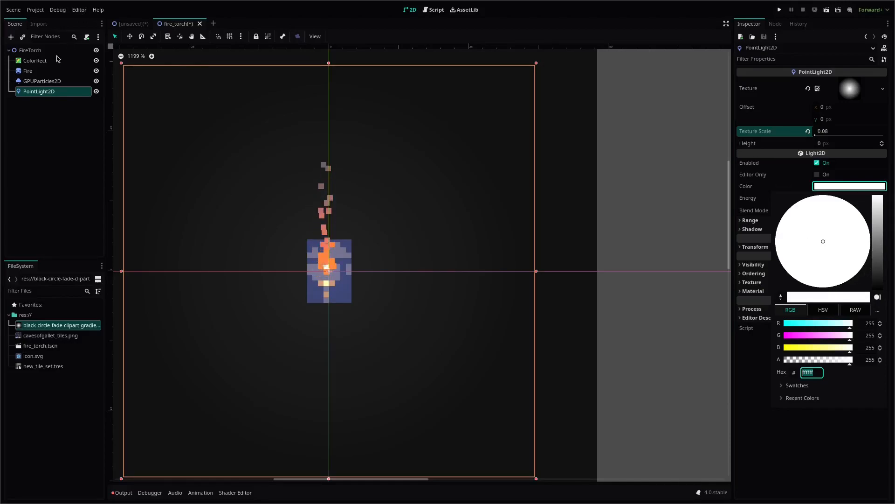
pyautogui.click(26, 78)
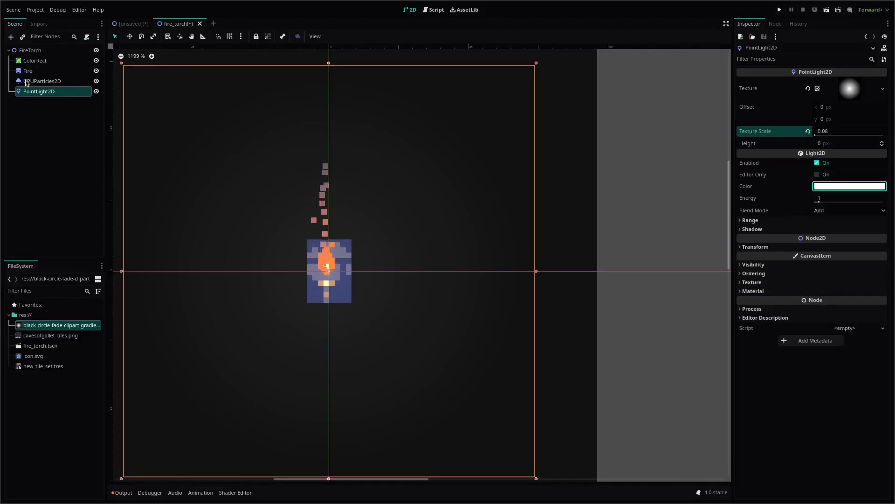
pyautogui.click(45, 82)
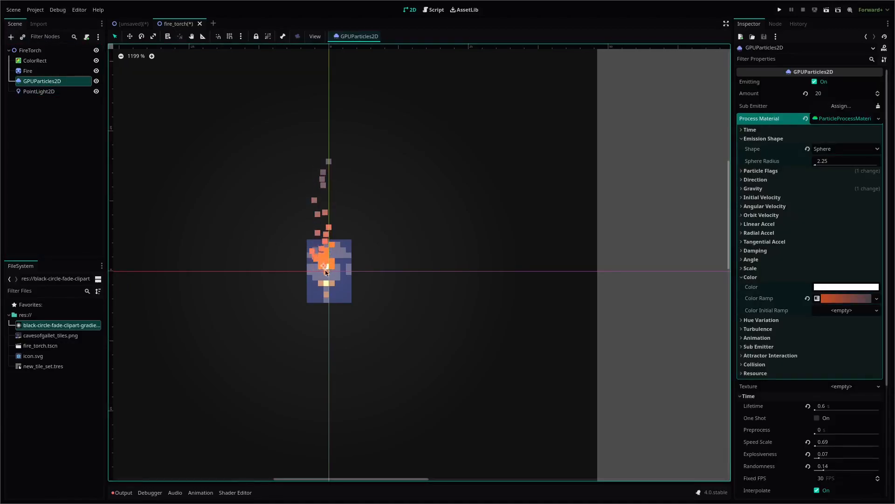
pyautogui.scroll(10, 318, 265)
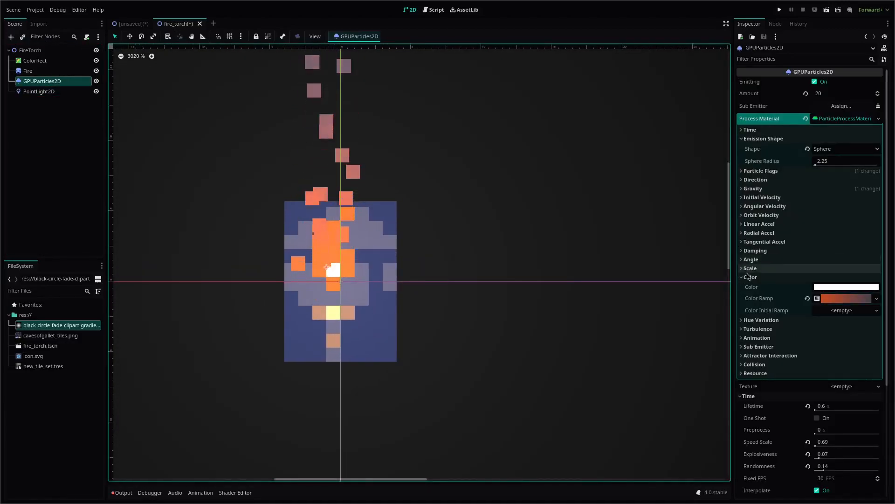
pyautogui.click(842, 299)
pyautogui.click(840, 310)
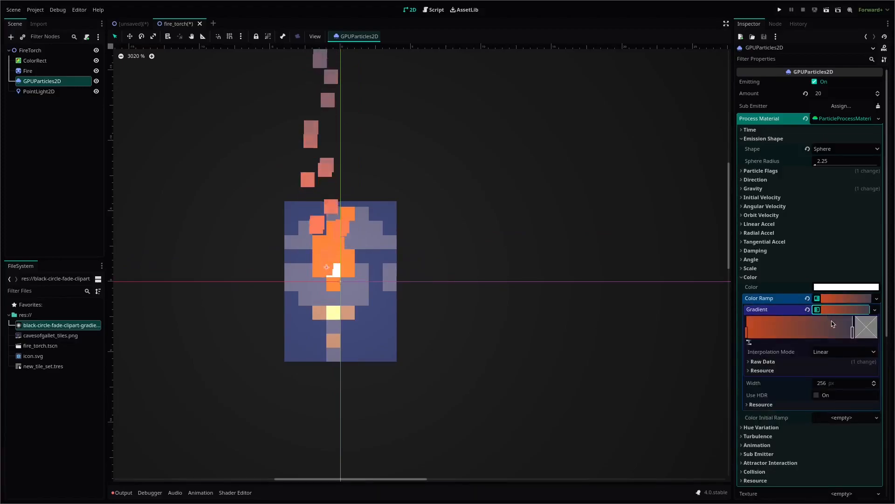
pyautogui.click(746, 331)
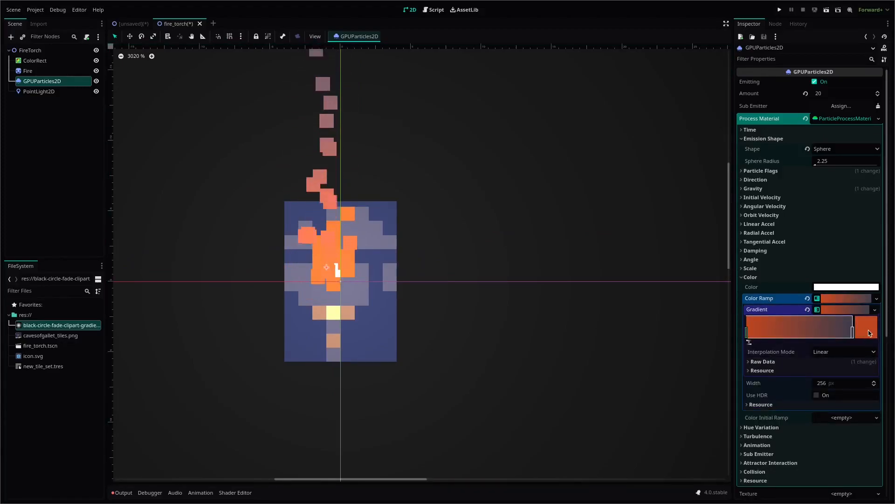
pyautogui.click(868, 328)
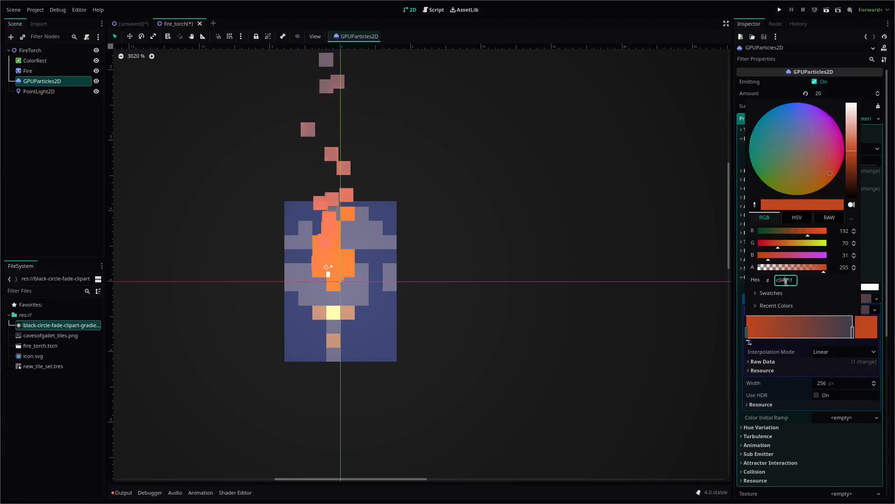
pyautogui.moveTo(785, 281); pyautogui.dragTo(775, 279)
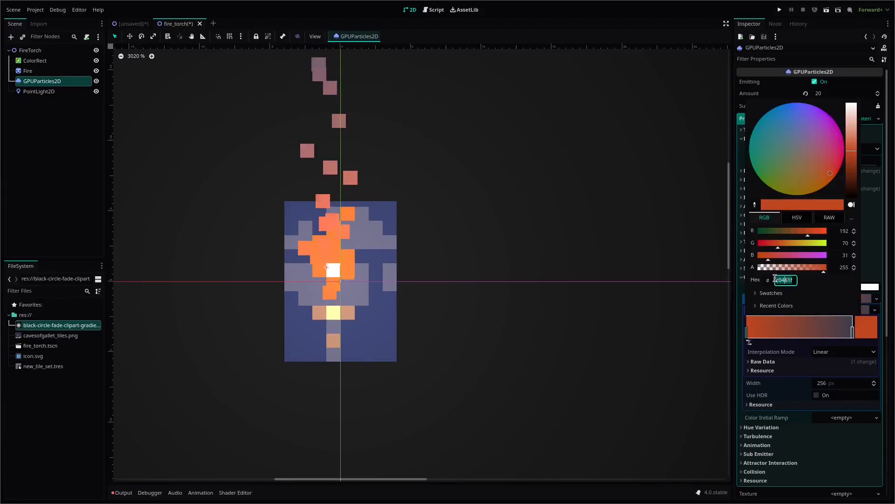
pyautogui.click(147, 147)
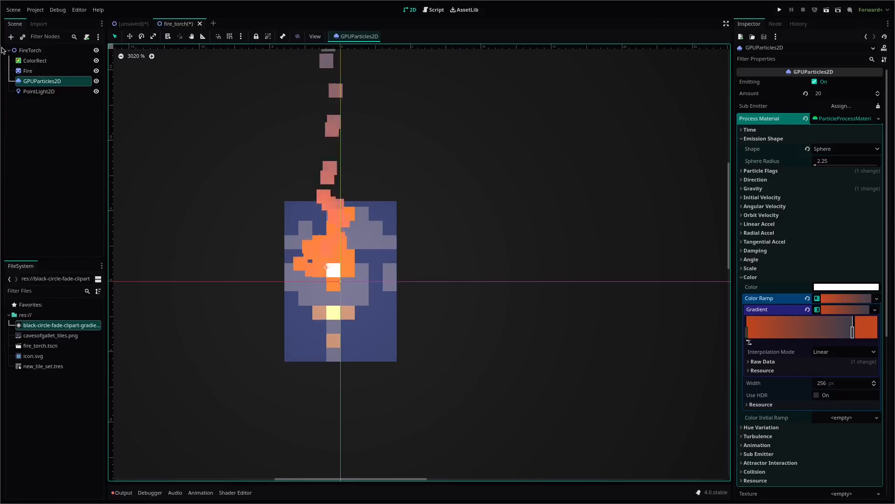
# Set the PointLight2D's color to the copied orange c0461f and save the fire_torch scene
pyautogui.click(39, 92)
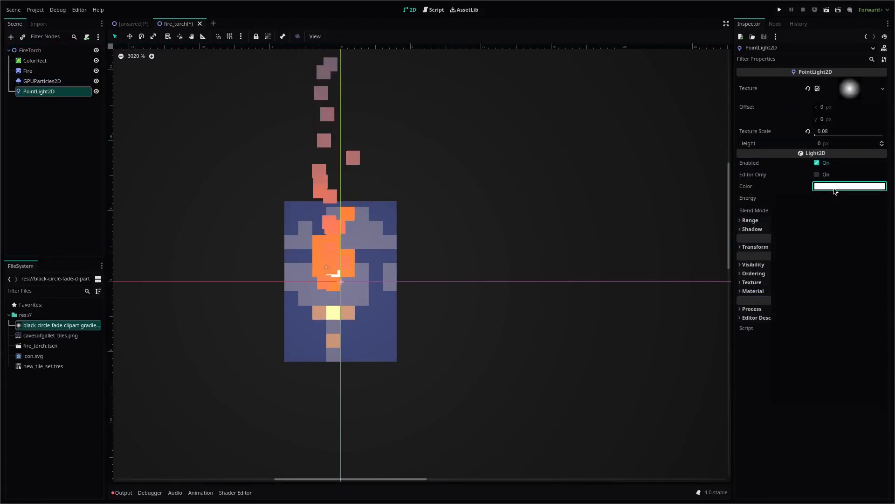
pyautogui.click(835, 186)
pyautogui.write('c0461f')
pyautogui.press('Return')
pyautogui.click(841, 460)
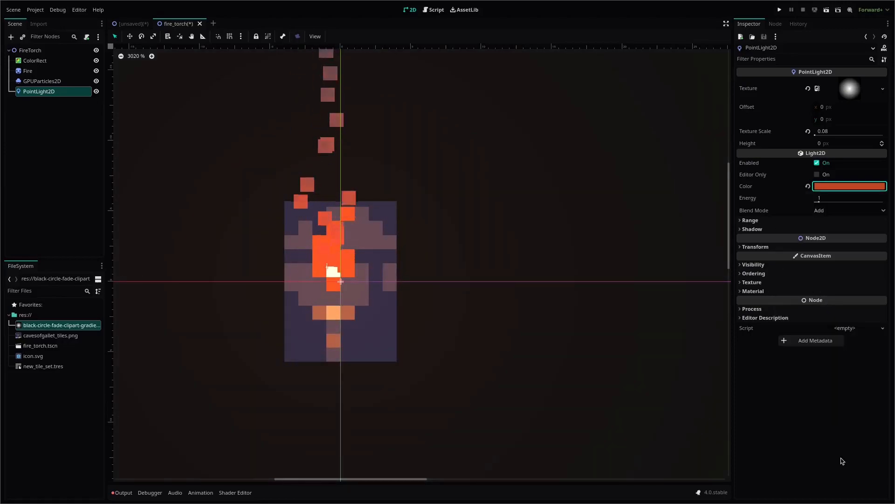
pyautogui.scroll(-14, 362, 297)
pyautogui.moveTo(466, 239)
pyautogui.mouseDown(button='middle')
pyautogui.moveTo(527, 272)
pyautogui.moveTo(583, 254)
pyautogui.mouseUp(button='middle')
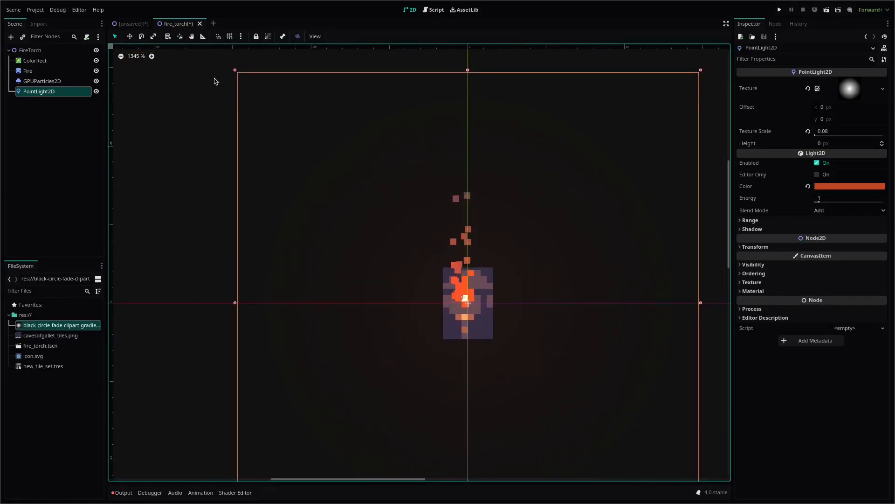
pyautogui.hotkey('ctrl', 's')
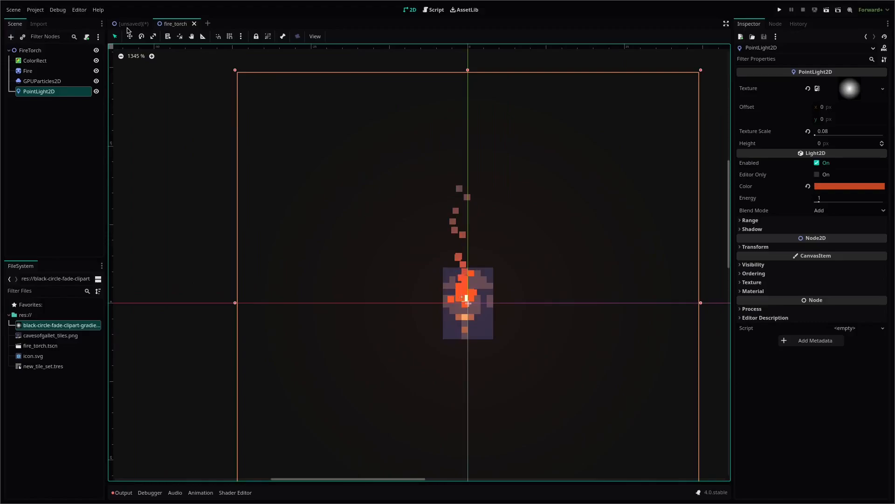
pyautogui.click(131, 24)
pyautogui.scroll(-6, 411, 163)
pyautogui.moveTo(527, 205); pyautogui.dragTo(467, 206, button='middle')
pyautogui.scroll(6, 439, 192)
pyautogui.scroll(6, 362, 183)
pyautogui.moveTo(262, 127); pyautogui.dragTo(338, 203, button='middle')
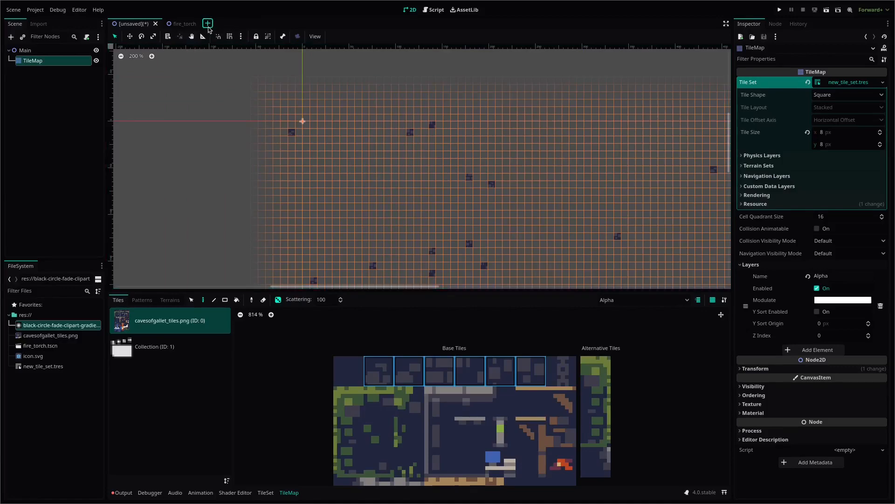
# Create a new scene with a 2D root node and rename the root to Player
pyautogui.click(208, 23)
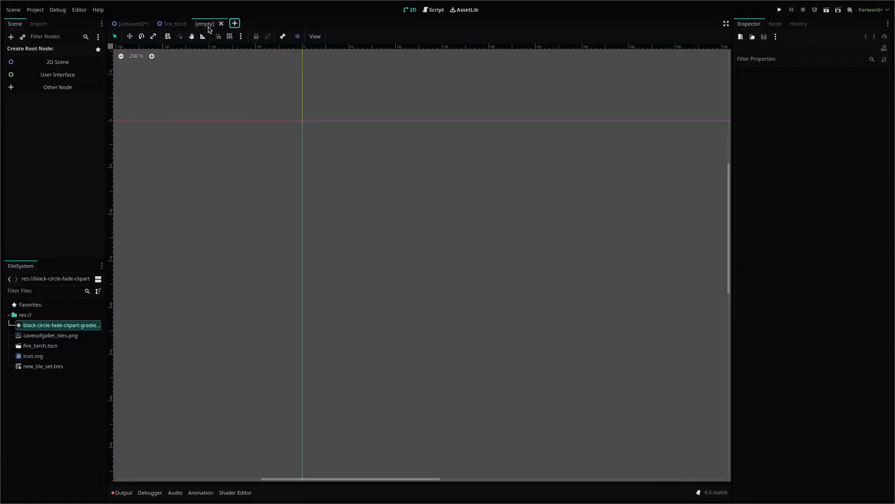
pyautogui.click(29, 63)
pyautogui.doubleClick(28, 50)
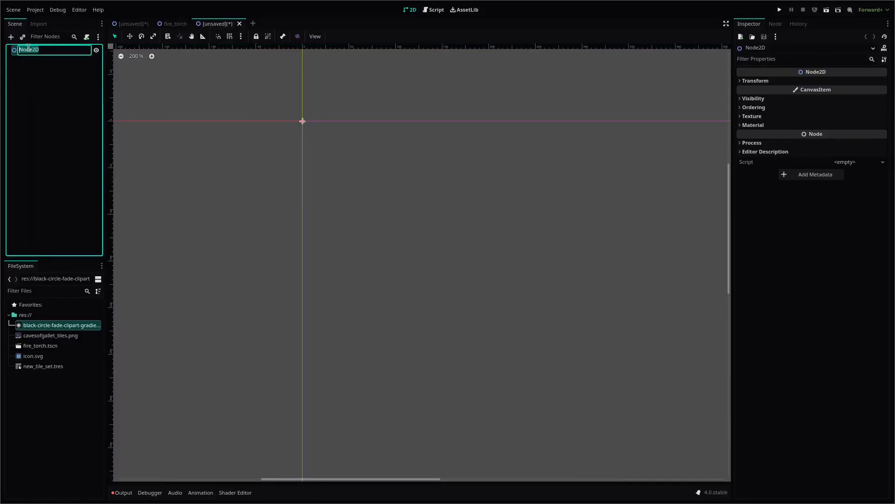
pyautogui.write('Player')
pyautogui.press('Return')
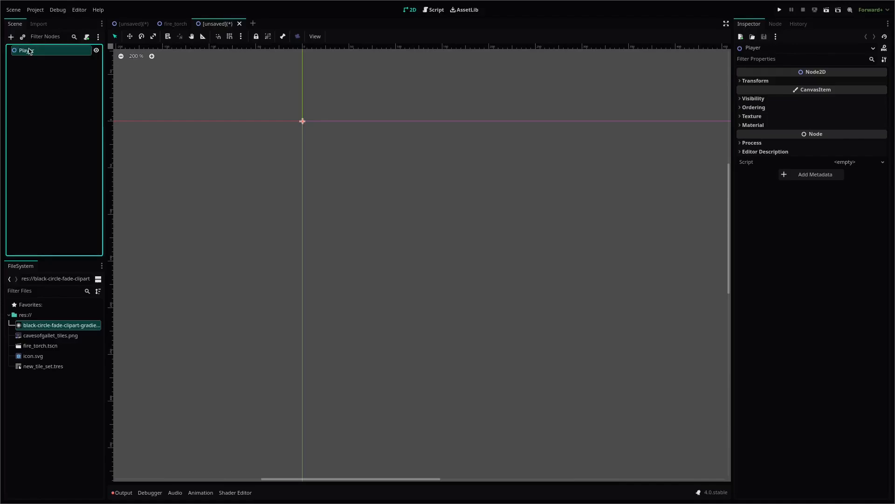
# Change the Player root node's type to CharacterBody2D
pyautogui.rightClick(26, 50)
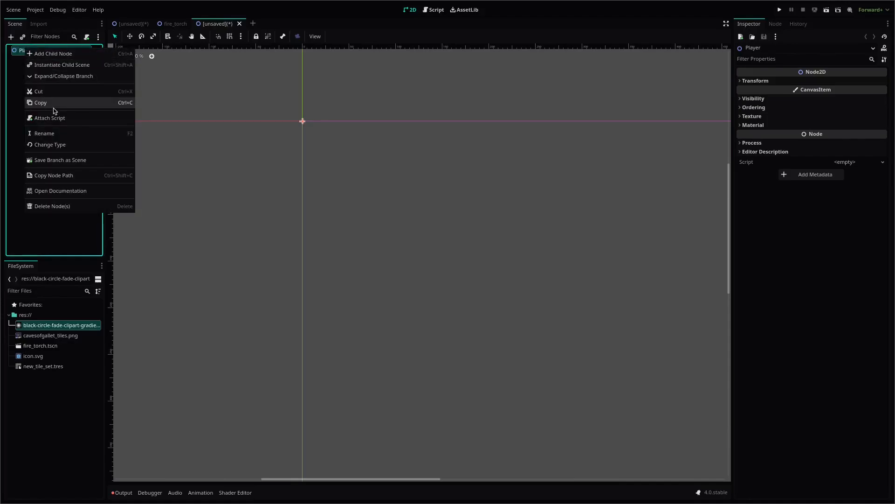
pyautogui.click(50, 144)
pyautogui.write('Kinematic')
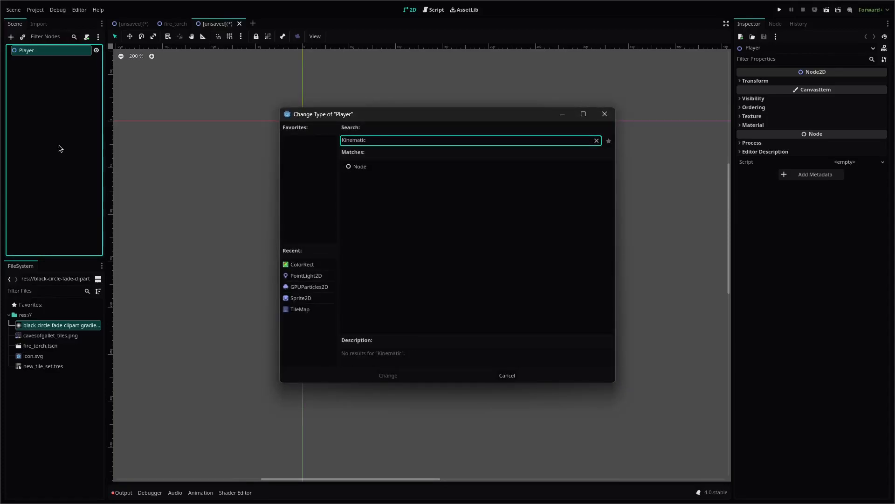
pyautogui.press('BackSpace')
pyautogui.press('BackSpace')
pyautogui.press('BackSpace')
pyautogui.press('BackSpace')
pyautogui.write('Che')
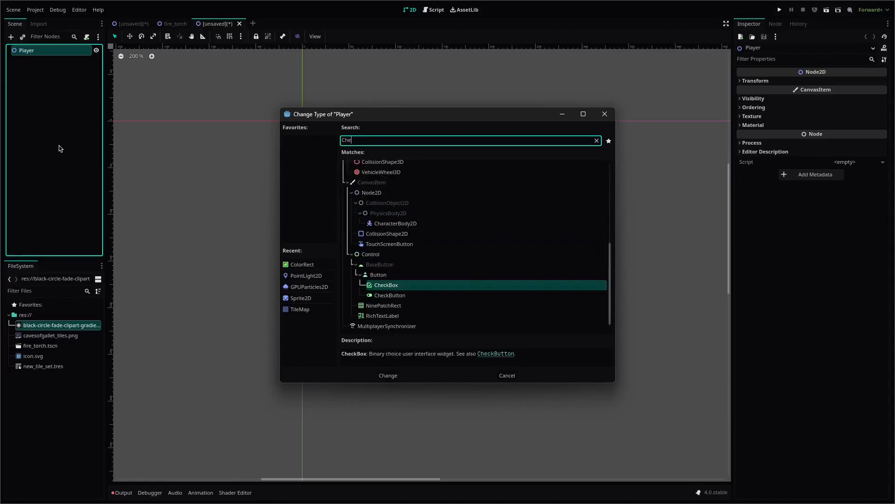
pyautogui.write('a')
pyautogui.press('BackSpace')
pyautogui.press('BackSpace')
pyautogui.write('a')
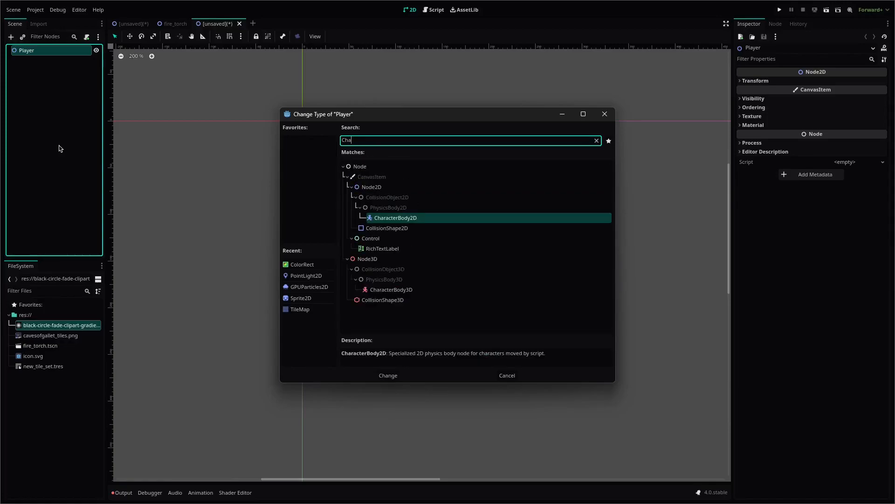
pyautogui.press('Return')
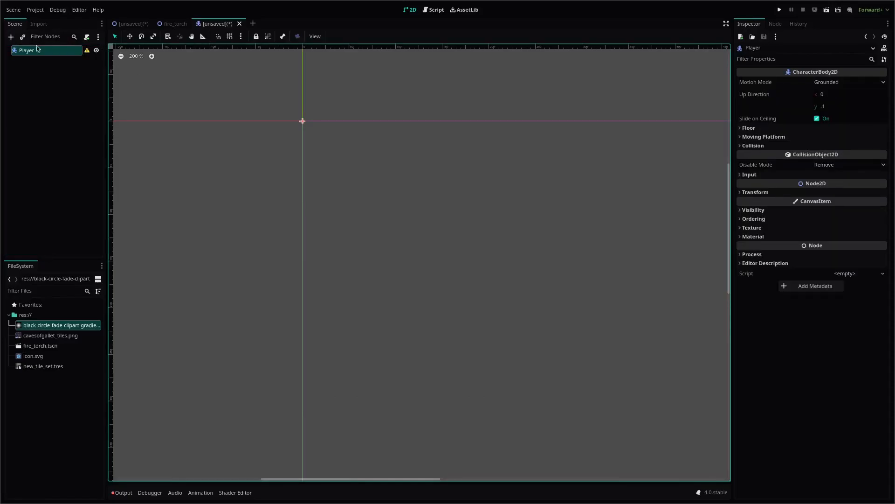
# Add a Sprite2D child to Player and assign icon.svg as its texture
pyautogui.hotkey('ctrl', 'a')
pyautogui.write('spr')
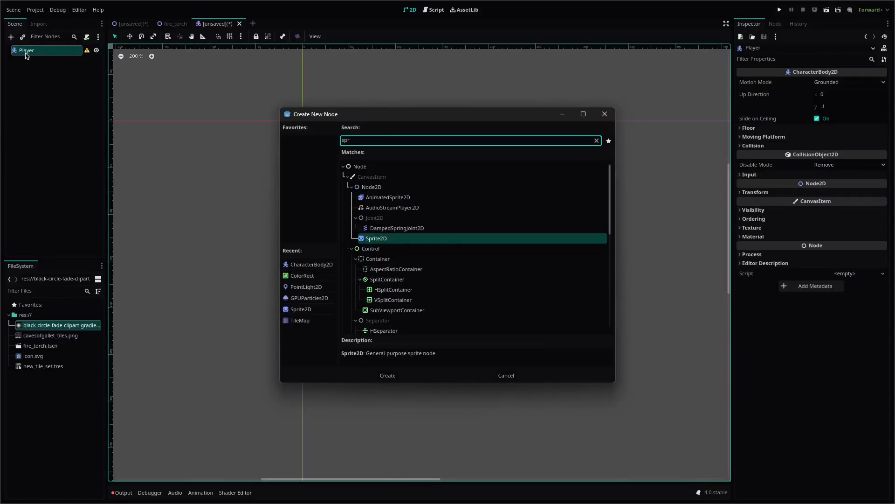
pyautogui.press('Return')
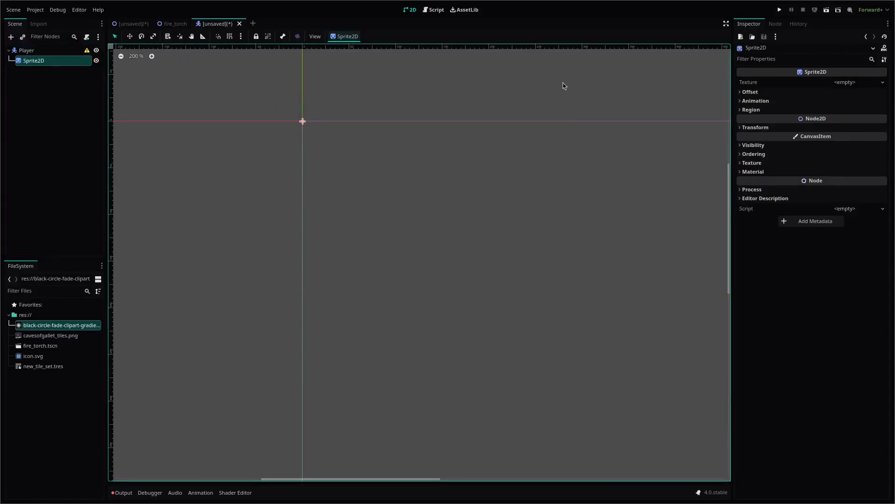
pyautogui.moveTo(39, 359); pyautogui.dragTo(830, 92)
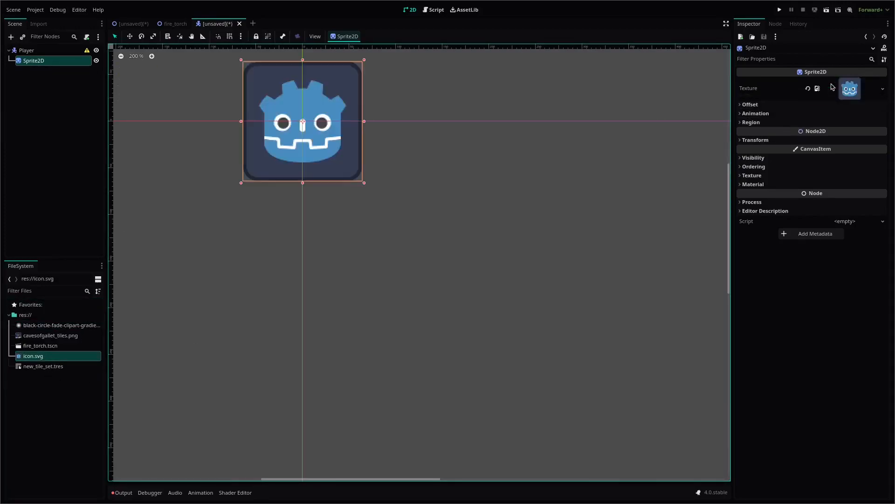
# Shrink the Sprite2D evenly around its centre to a small fraction of its size and save the scene as player.tscn
pyautogui.scroll(2, 352, 158)
pyautogui.scroll(2, 411, 234)
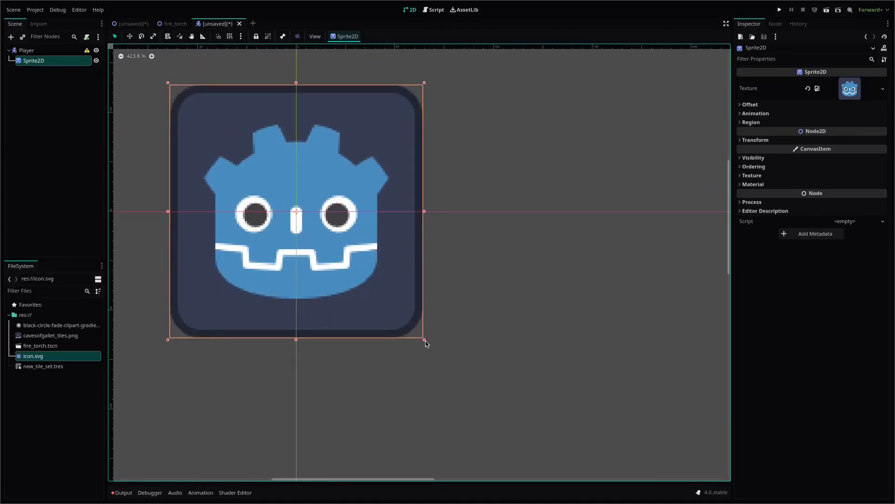
pyautogui.moveTo(425, 340); pyautogui.dragTo(301, 222)
pyautogui.scroll(7, 293, 215)
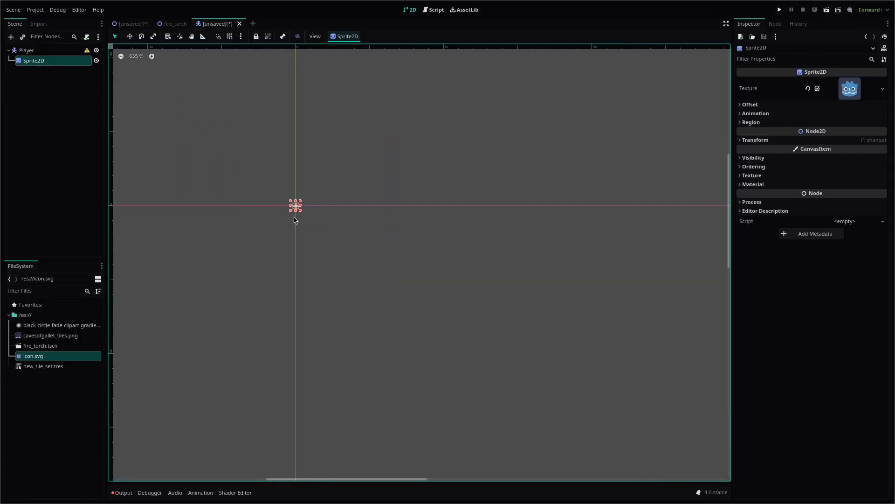
pyautogui.scroll(1, 301, 204)
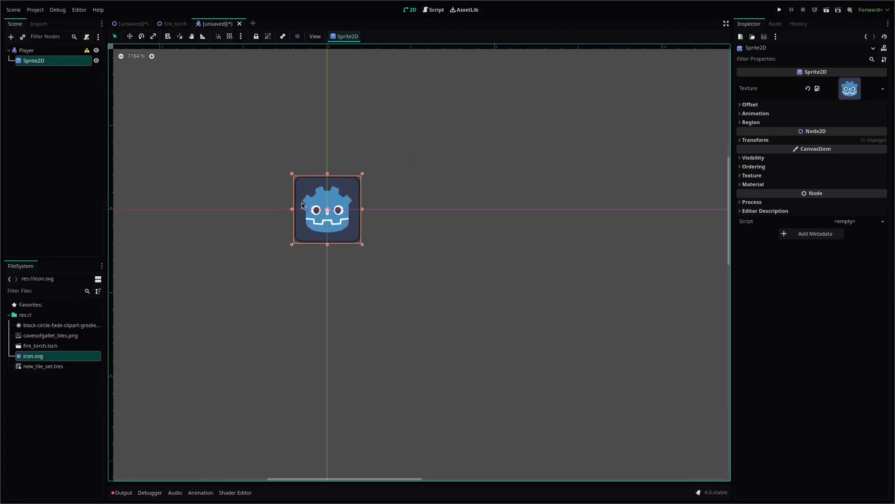
pyautogui.hotkey('ctrl', 's')
pyautogui.click(377, 376)
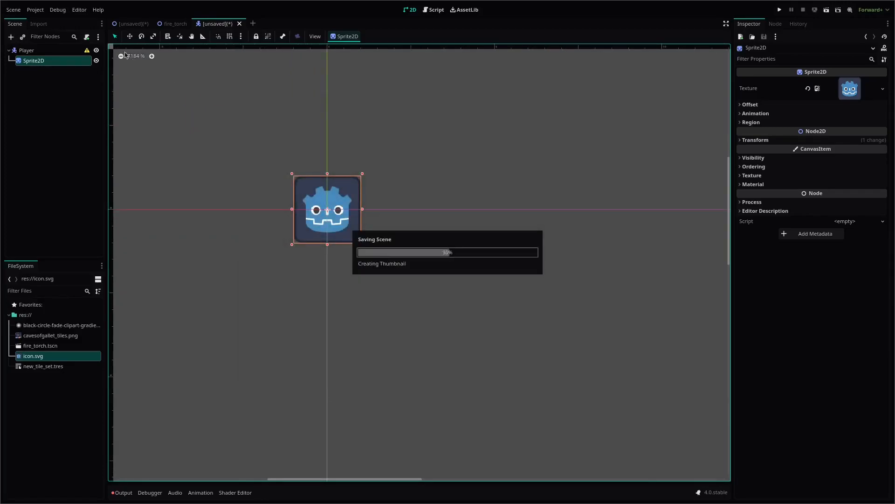
# Instance player.tscn in the main scene, just above and left of the origin over the tile grid
pyautogui.click(130, 24)
pyautogui.scroll(5, 279, 149)
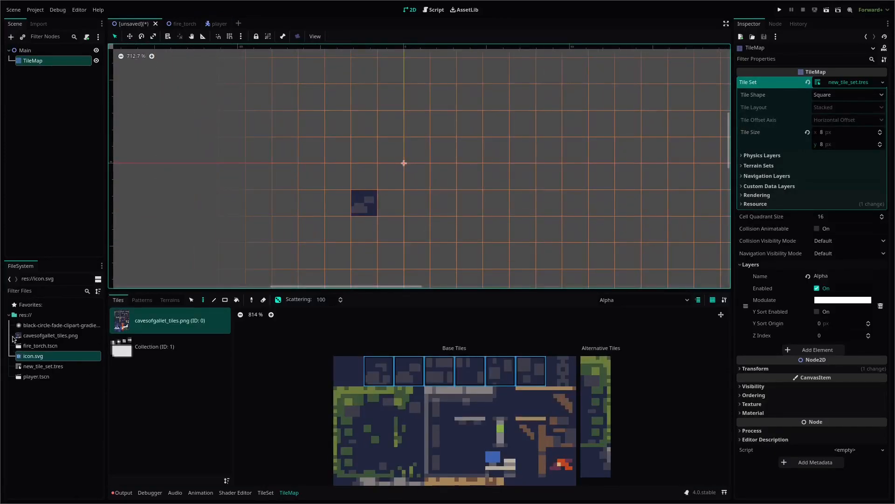
pyautogui.click(38, 290)
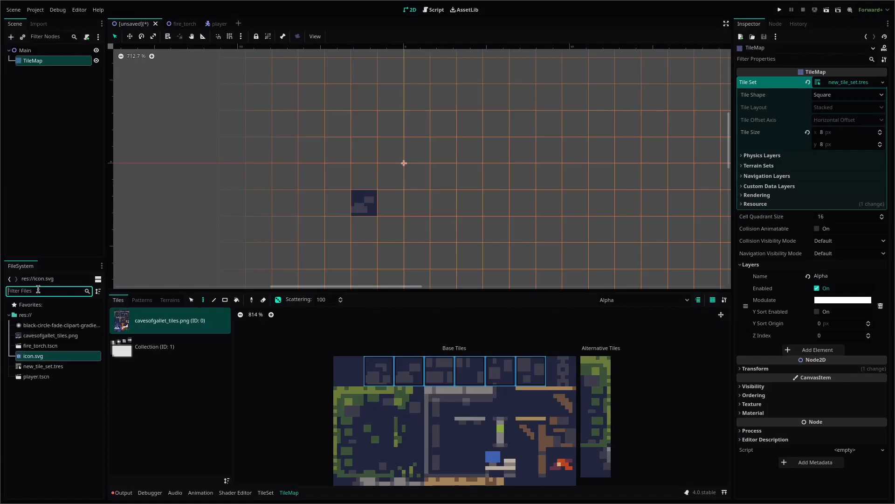
pyautogui.moveTo(39, 378); pyautogui.dragTo(368, 157)
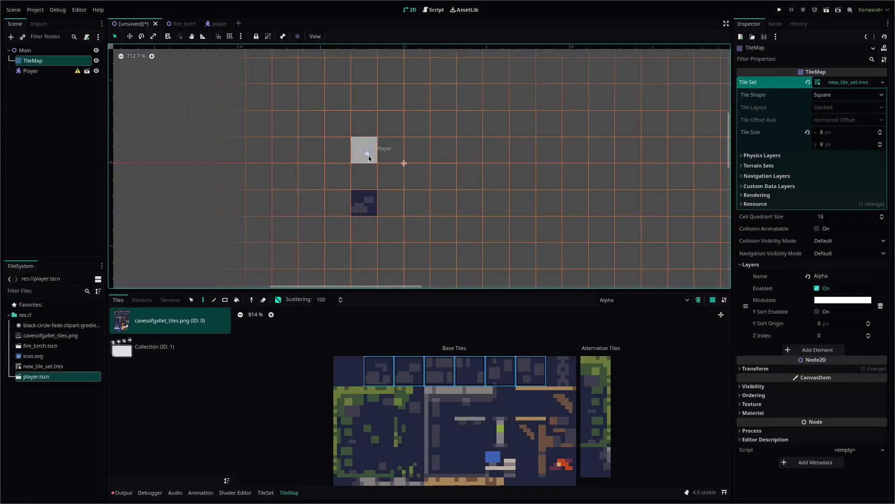
pyautogui.scroll(2, 410, 165)
pyautogui.scroll(1, 391, 145)
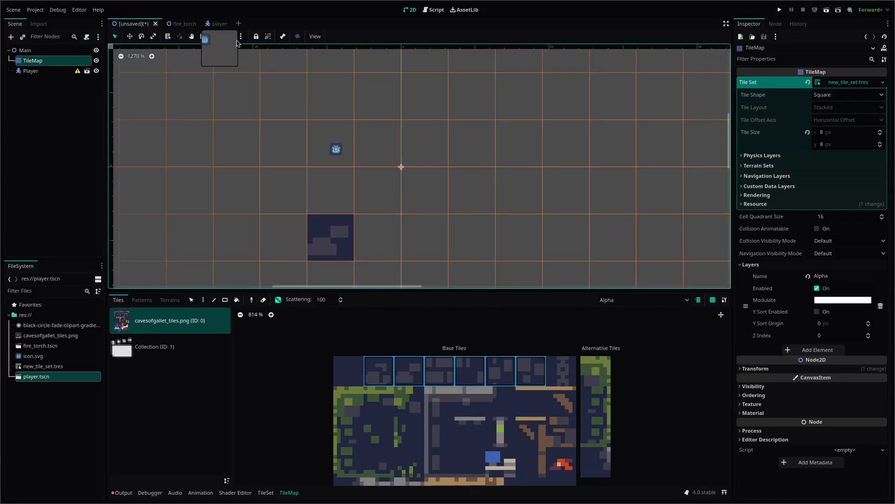
# Enlarge the player's Sprite2D evenly to about half a tile wide, save, and compare it with the tiles in the main scene
pyautogui.click(223, 26)
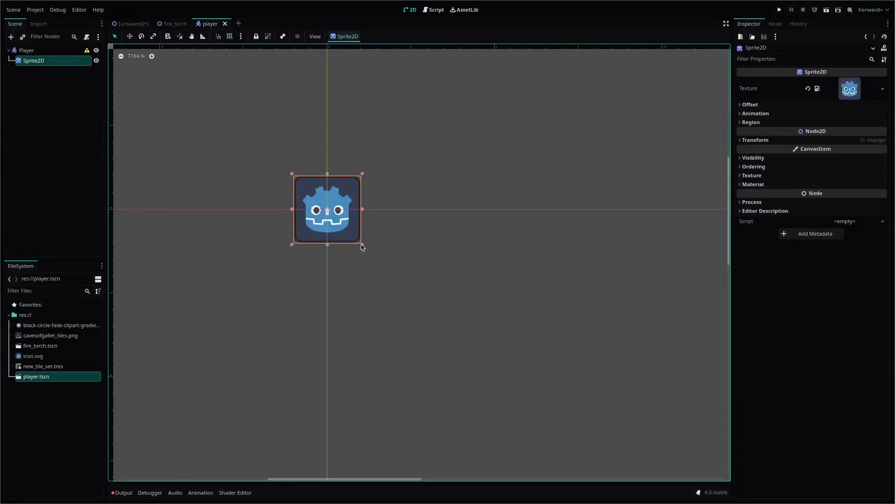
pyautogui.moveTo(371, 253); pyautogui.dragTo(397, 289)
pyautogui.hotkey('ctrl', 's')
pyautogui.click(129, 27)
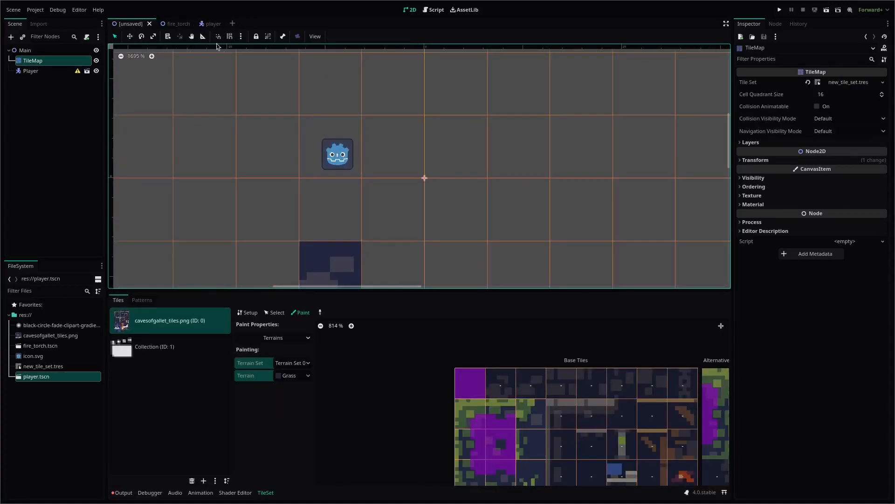
# Enlarge the player's sprite further to almost two tiles wide, save, and recheck it in the main scene
pyautogui.click(212, 25)
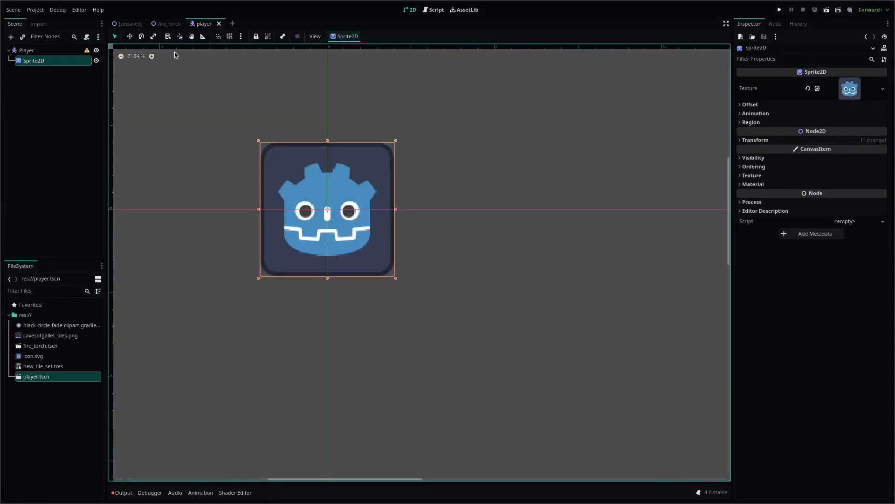
pyautogui.moveTo(396, 278); pyautogui.dragTo(561, 467)
pyautogui.hotkey('ctrl', 's')
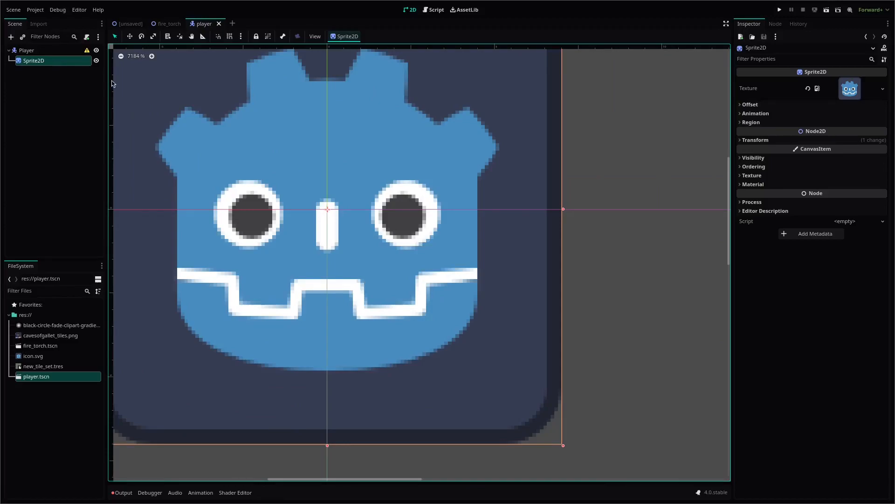
pyautogui.click(127, 26)
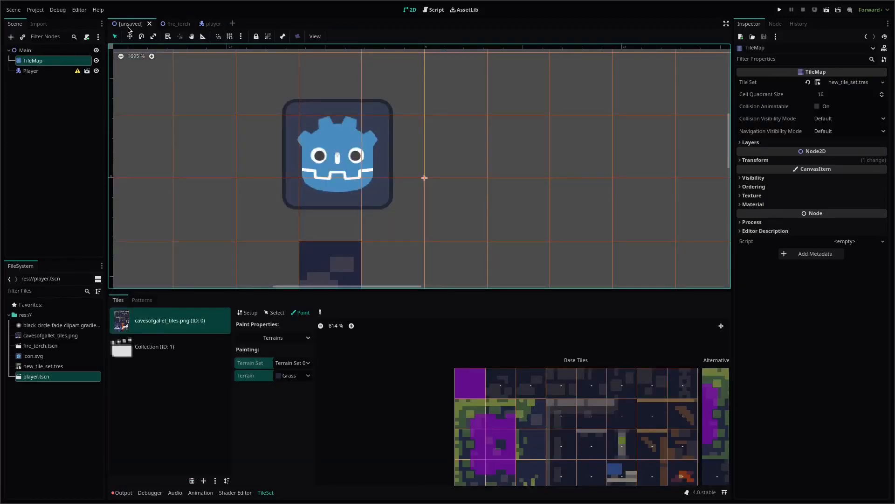
# Reduce the player's sprite slightly to about one and a half tiles wide, save, and view it in the main scene
pyautogui.click(213, 23)
pyautogui.moveTo(560, 442); pyautogui.dragTo(532, 413)
pyautogui.hotkey('ctrl', 's')
pyautogui.click(124, 23)
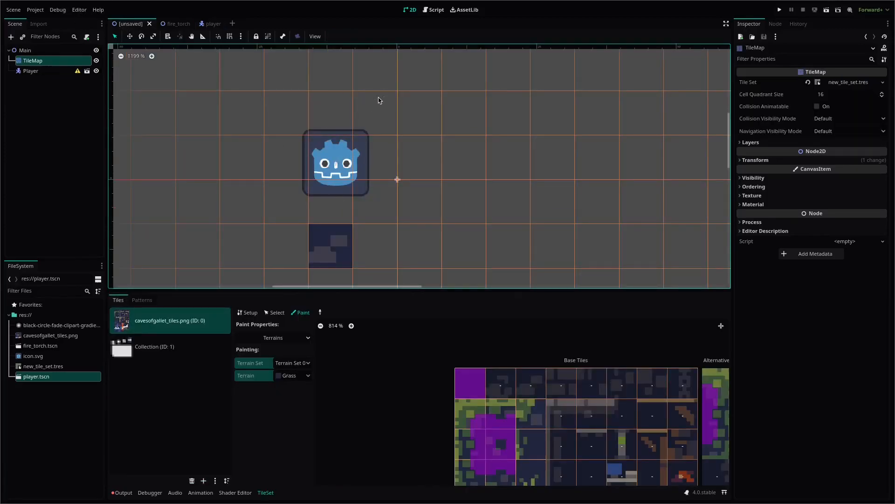
# Attach a new GDScript player.gd to the Player node using the CharacterBody2D Basic Movement template
pyautogui.click(208, 23)
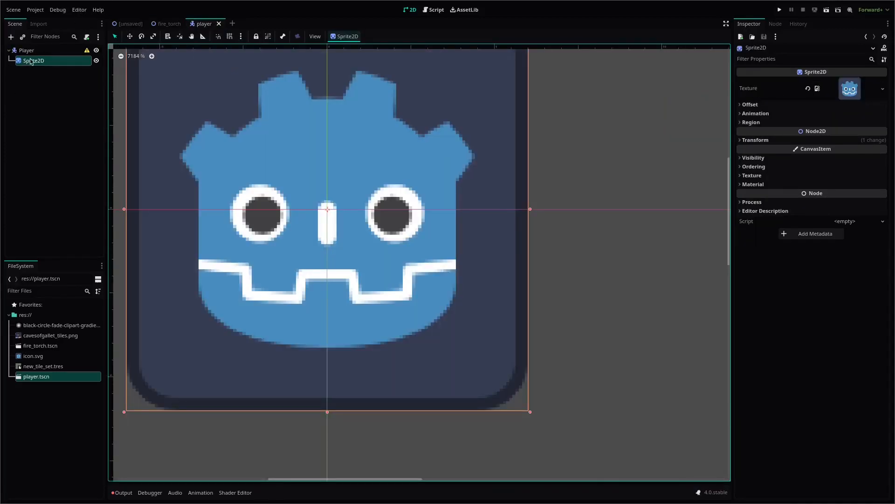
pyautogui.click(33, 51)
pyautogui.click(86, 37)
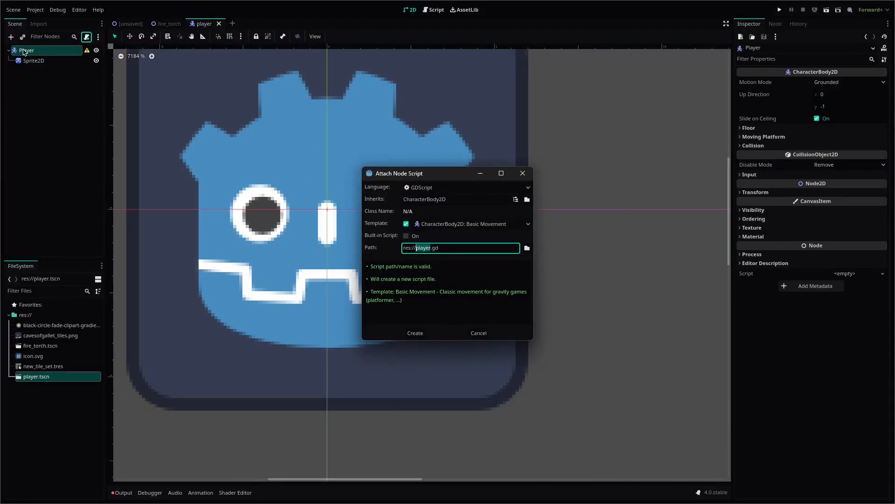
pyautogui.click(415, 333)
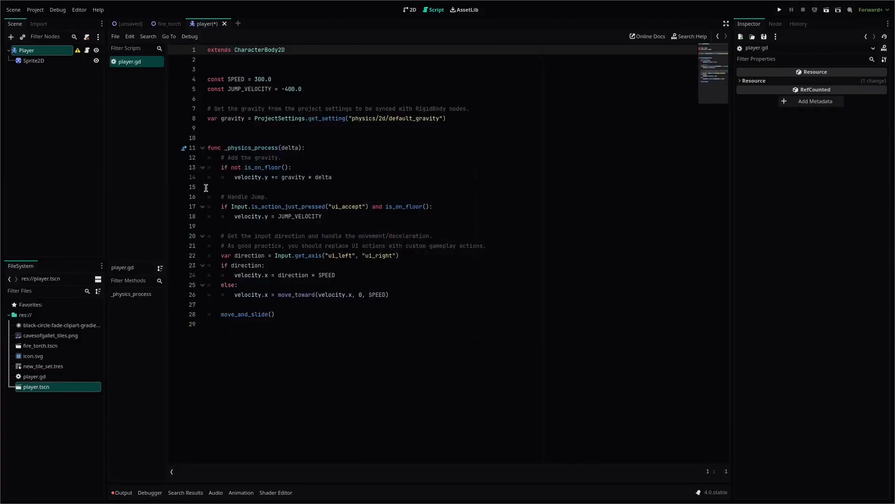
# Add a CollisionShape2D child node to the Player node in its 2D scene view
pyautogui.click(31, 52)
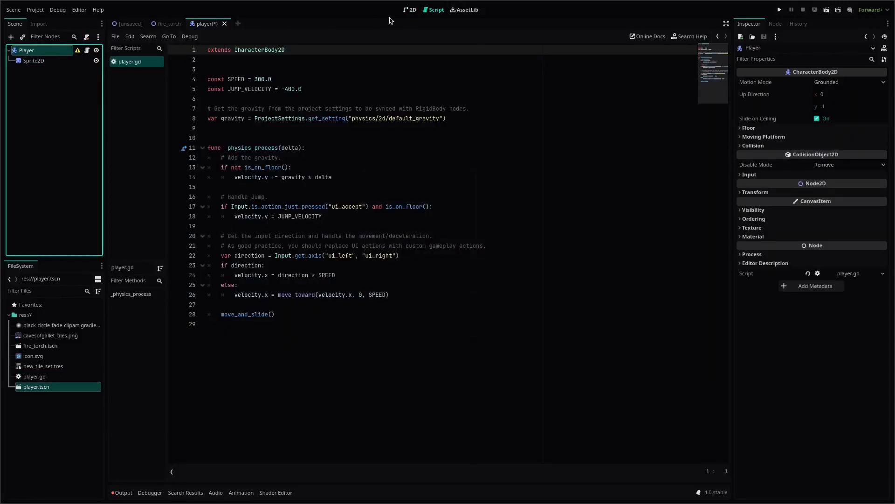
pyautogui.click(410, 10)
pyautogui.scroll(-3, 216, 146)
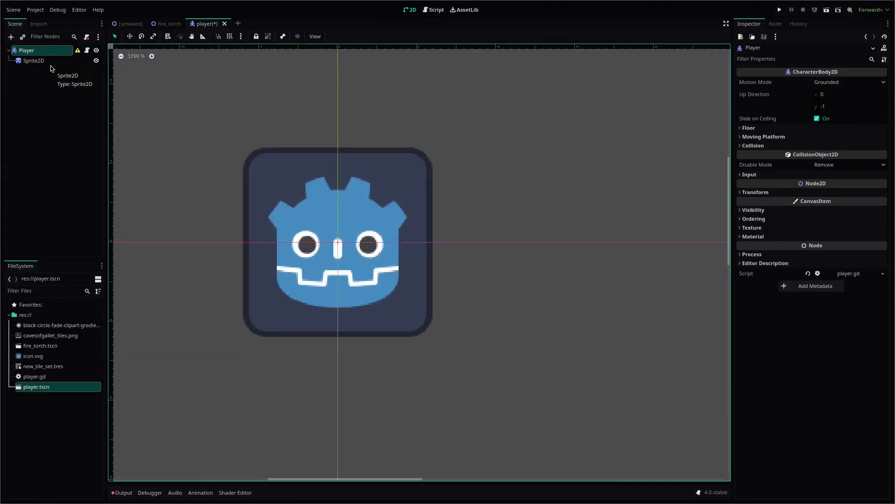
pyautogui.hotkey('ctrl', 'a')
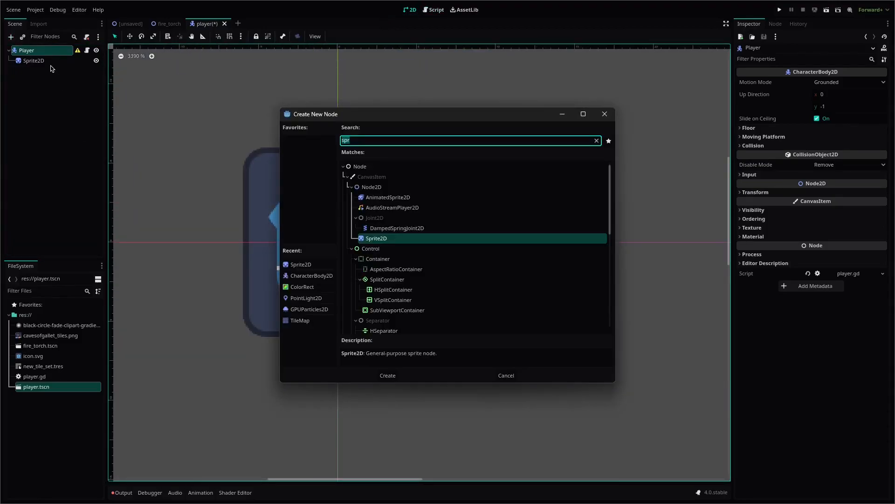
pyautogui.write('colli')
pyautogui.press('Return')
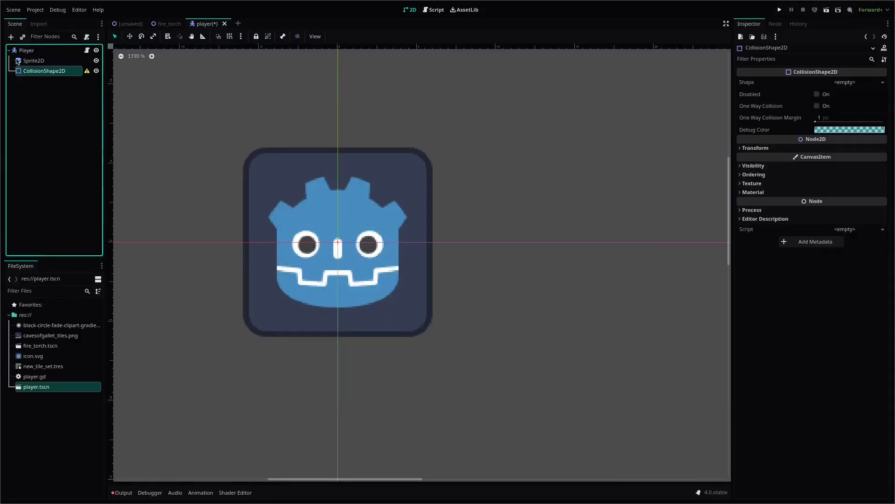
# Give the player's CollisionShape2D a RectangleShape2D, shrink it to the sprite's outline, and save the player scene
pyautogui.click(867, 82)
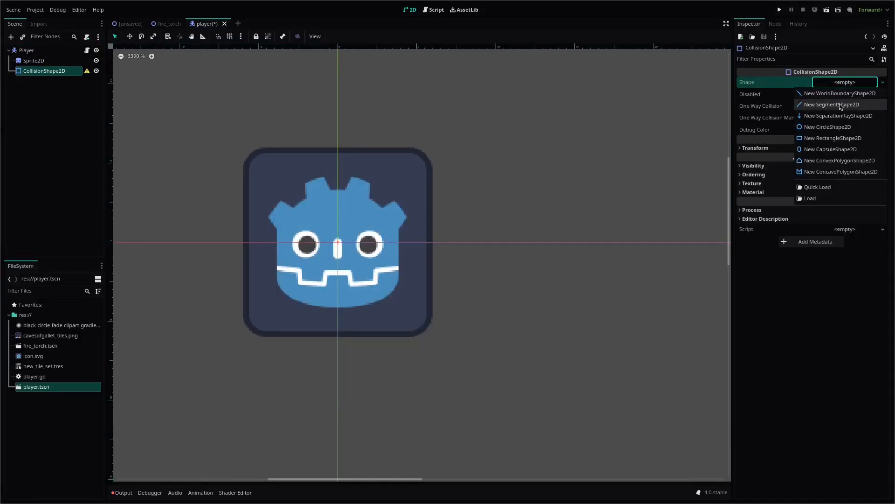
pyautogui.click(845, 140)
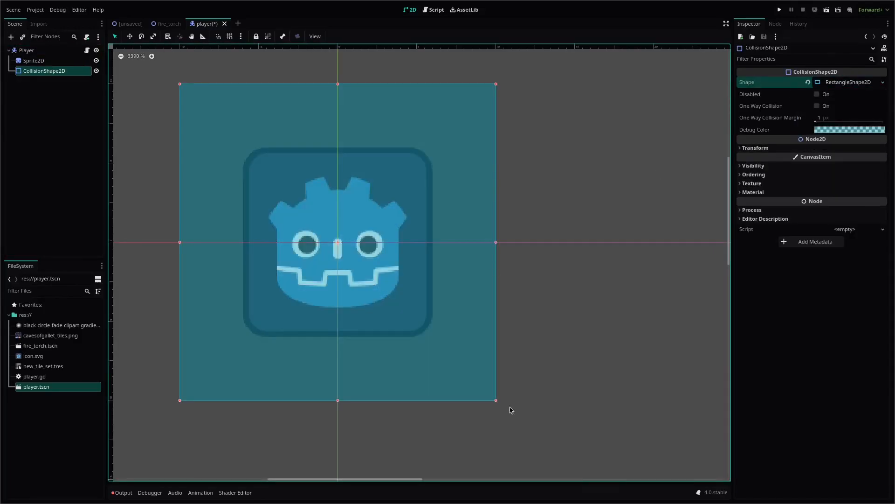
pyautogui.moveTo(496, 401); pyautogui.dragTo(428, 334)
pyautogui.hotkey('ctrl', 's')
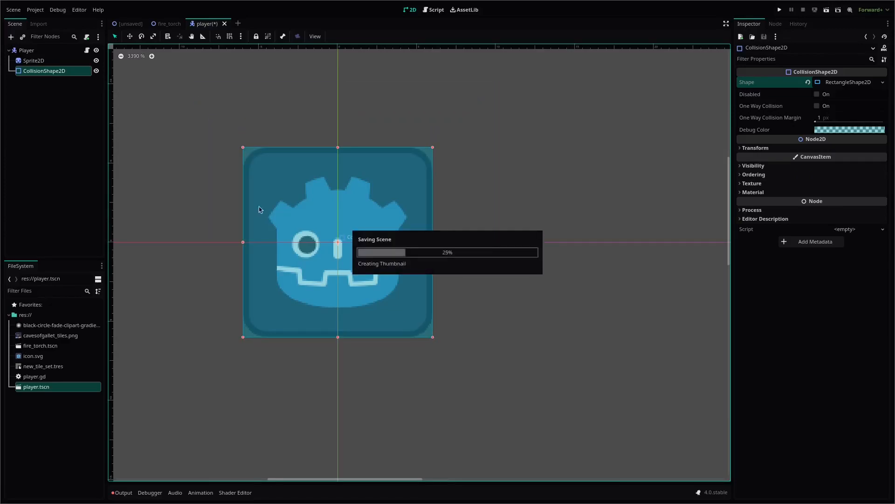
# Return to the main scene, open its TileMap for tile painting, and expand the properties of new_tile_set.tres
pyautogui.click(130, 23)
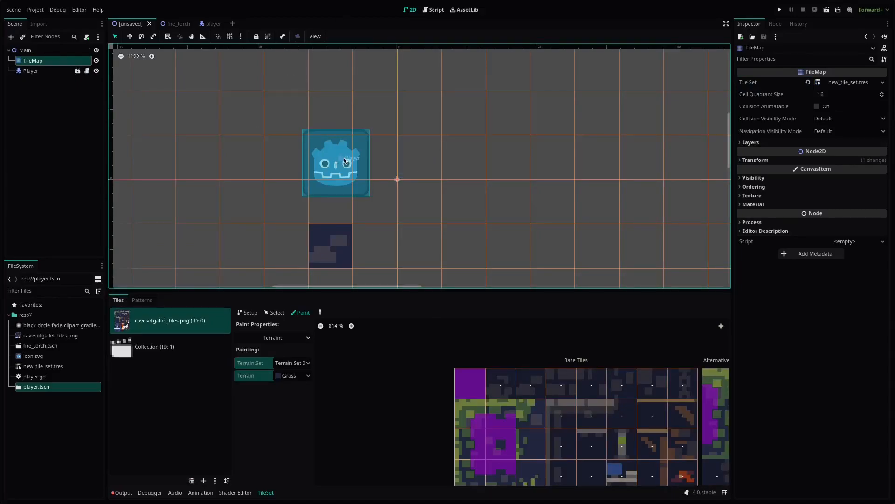
pyautogui.scroll(-7, 345, 157)
pyautogui.moveTo(357, 81); pyautogui.dragTo(242, 256, button='middle')
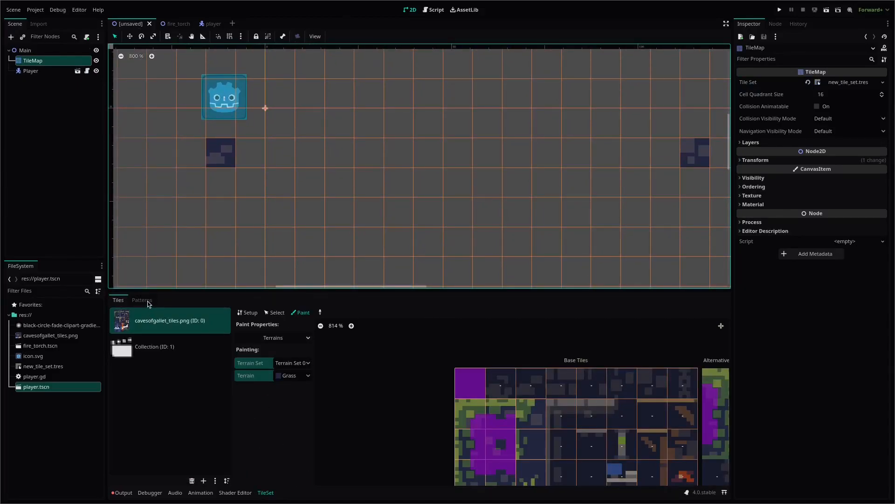
pyautogui.scroll(-8, 320, 138)
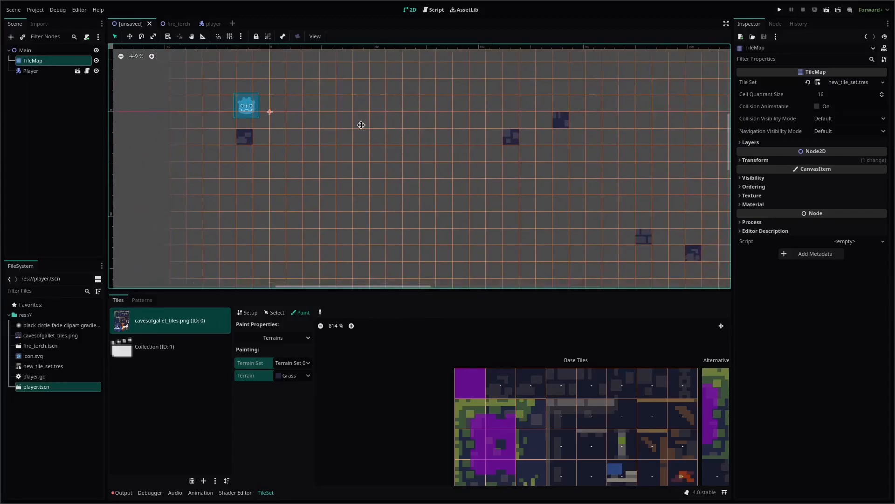
pyautogui.keyDown('shift'); pyautogui.hscroll(3, 366, 126); pyautogui.keyUp('shift')
pyautogui.moveTo(323, 412); pyautogui.dragTo(238, 360, button='middle')
pyautogui.moveTo(429, 374); pyautogui.dragTo(393, 393, button='middle')
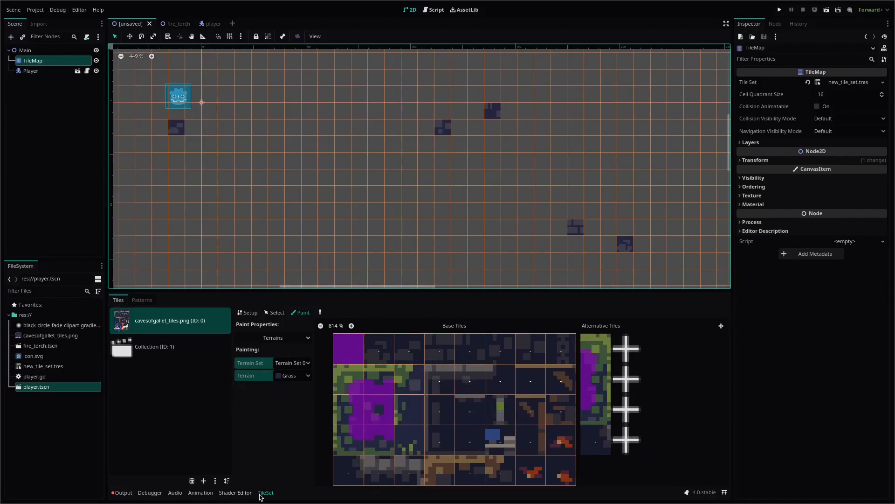
pyautogui.click(42, 61)
pyautogui.click(272, 495)
pyautogui.click(272, 495)
pyautogui.click(845, 83)
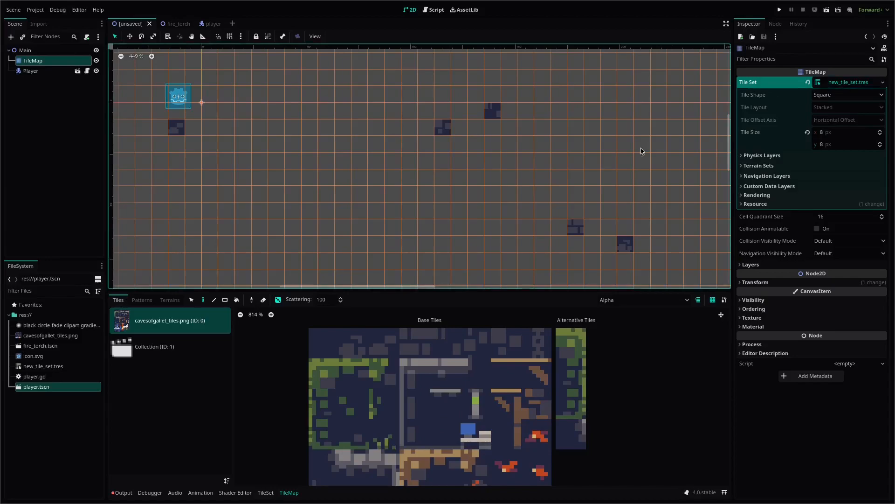
# Pick the 3×3 grass block from cavesofgallet_tiles.png, turn off random scattering, and stamp the block once in the empty area
pyautogui.scroll(-4, 346, 416)
pyautogui.scroll(4, 346, 416)
pyautogui.moveTo(309, 405); pyautogui.dragTo(346, 405, button='middle')
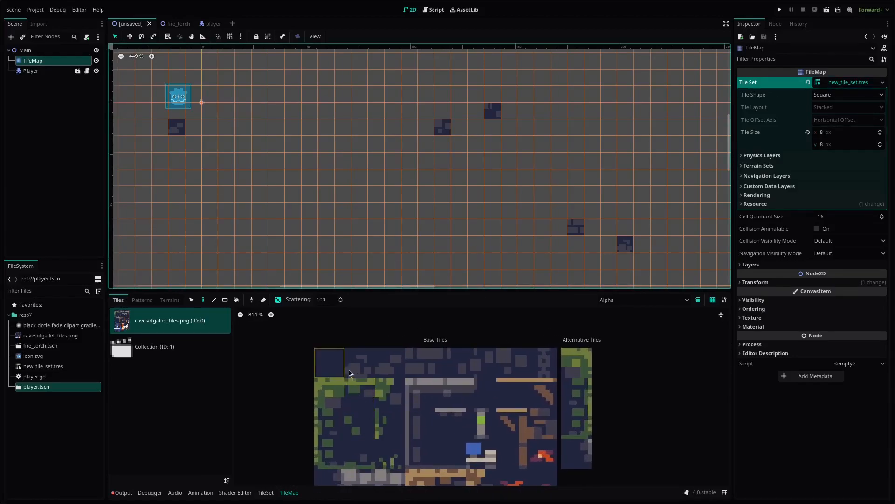
pyautogui.moveTo(340, 401); pyautogui.dragTo(381, 455)
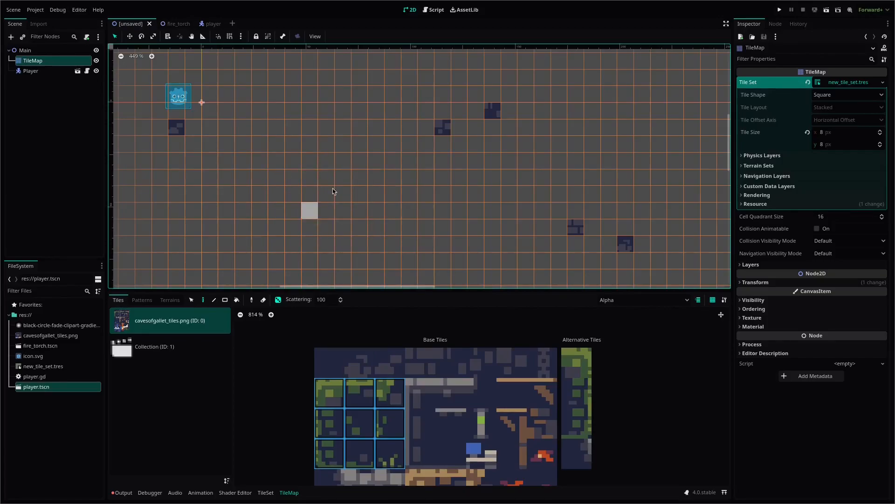
pyautogui.click(278, 300)
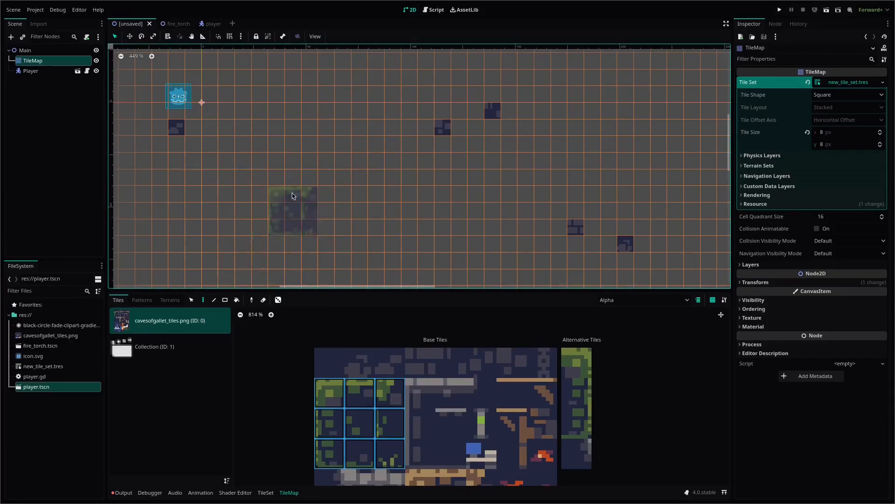
pyautogui.click(334, 193)
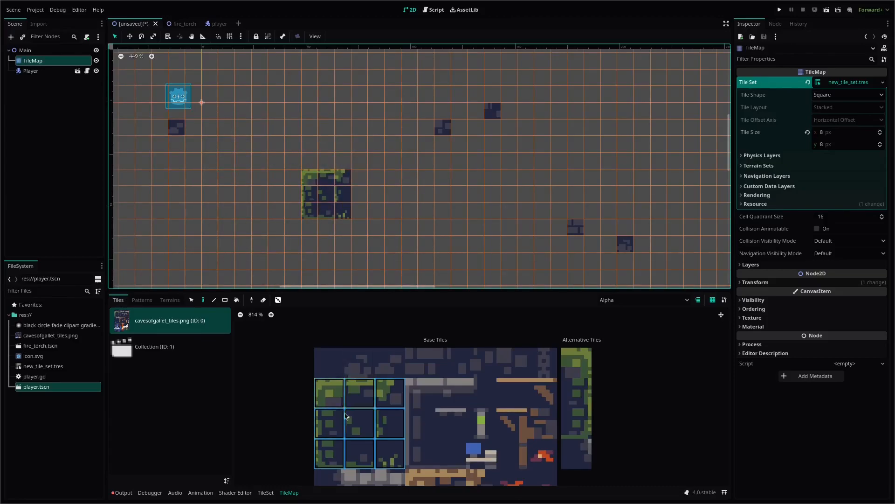
# Select the placed 3×3 grass block in the TileMap and store it as a reusable pattern
pyautogui.click(139, 300)
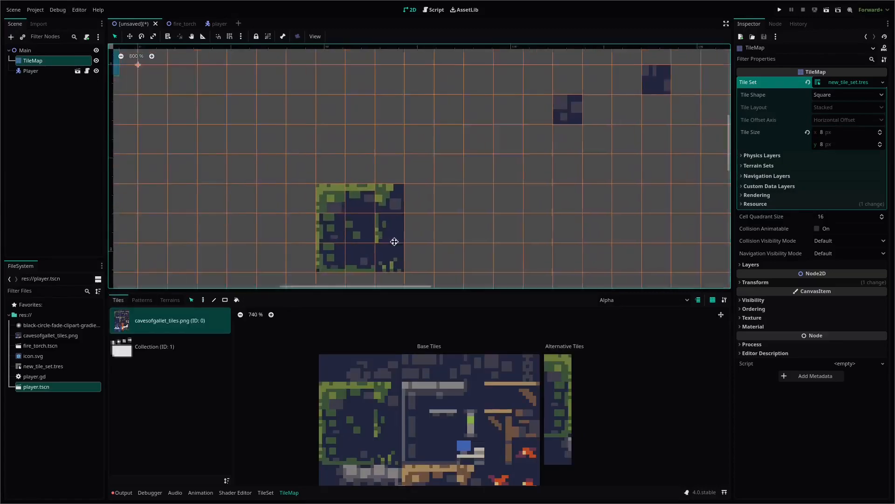
pyautogui.moveTo(394, 242); pyautogui.dragTo(518, 258, button='middle')
pyautogui.scroll(6, 430, 227)
pyautogui.moveTo(498, 229); pyautogui.dragTo(432, 185, button='middle')
pyautogui.click(203, 300)
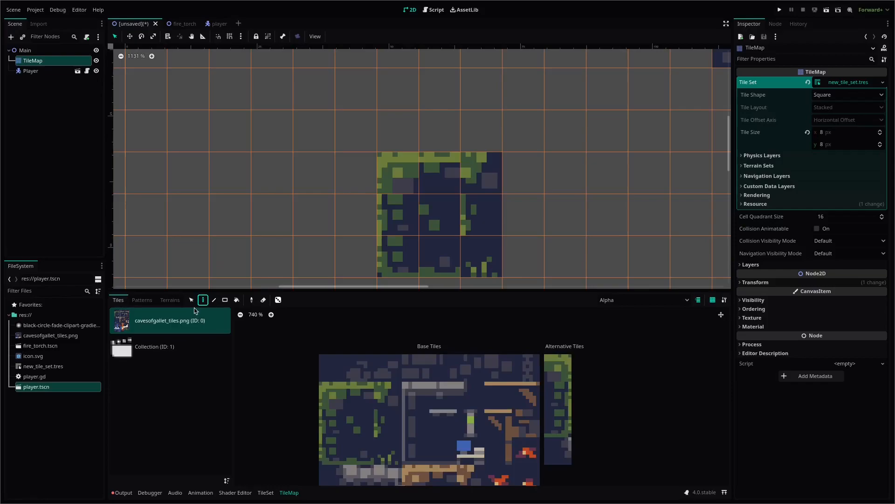
pyautogui.click(191, 301)
pyautogui.moveTo(205, 278); pyautogui.dragTo(230, 135, button='middle')
pyautogui.moveTo(269, 126); pyautogui.dragTo(353, 220)
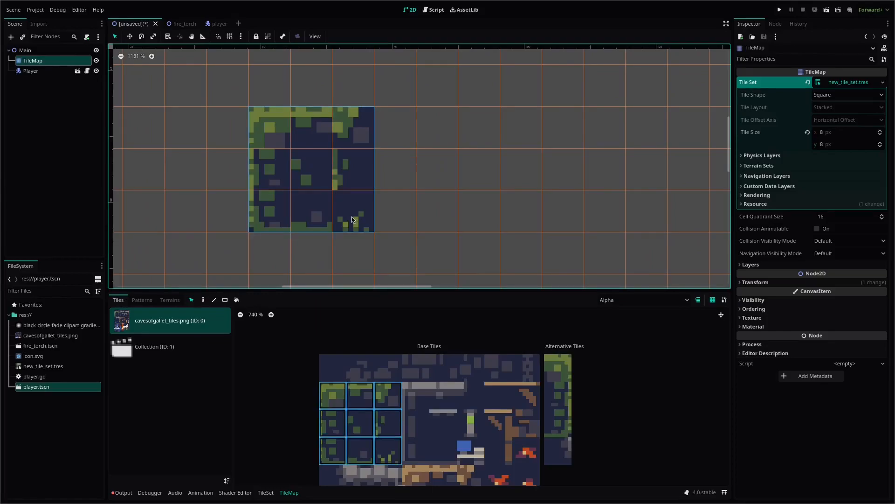
pyautogui.click(141, 300)
pyautogui.click(340, 366)
pyautogui.hotkey('ctrl', 'v')
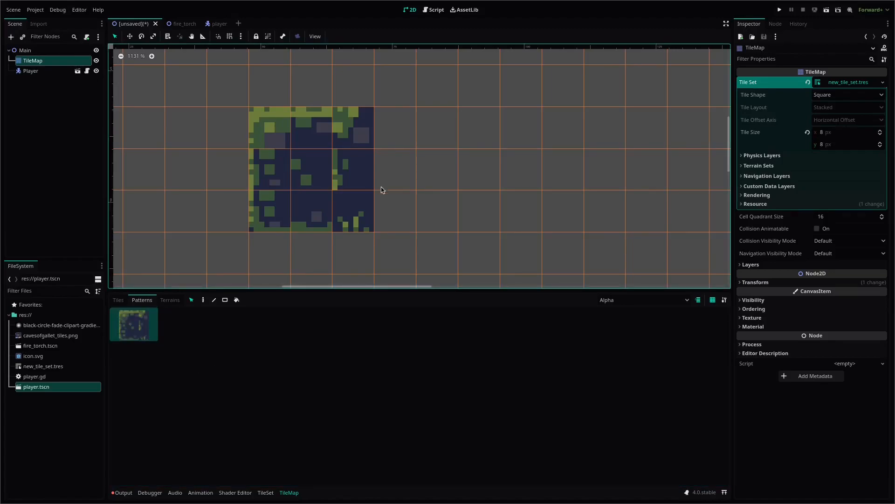
# Paint several copies of the stored grass pattern around the original block
pyautogui.click(190, 316)
pyautogui.click(203, 300)
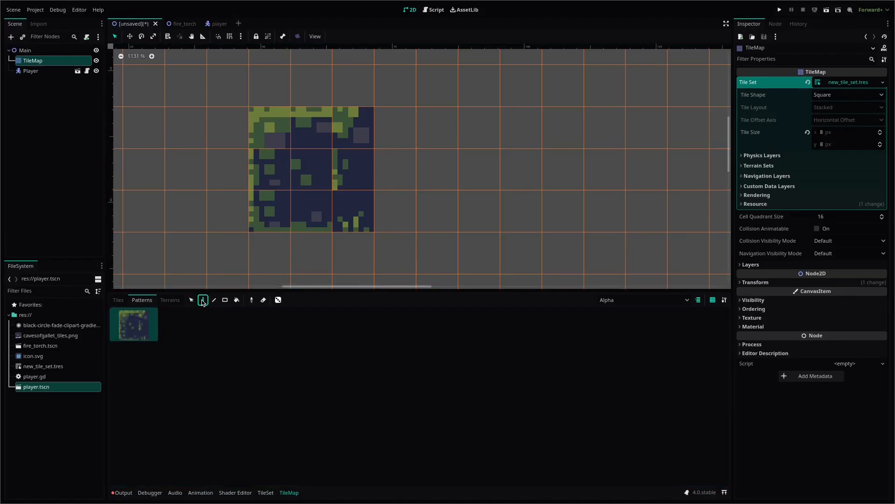
pyautogui.moveTo(563, 127)
pyautogui.mouseDown()
pyautogui.moveTo(434, 132)
pyautogui.moveTo(263, 203)
pyautogui.moveTo(346, 240)
pyautogui.moveTo(392, 224)
pyautogui.mouseUp()
pyautogui.scroll(-11, 350, 160)
pyautogui.moveTo(537, 186); pyautogui.dragTo(451, 208)
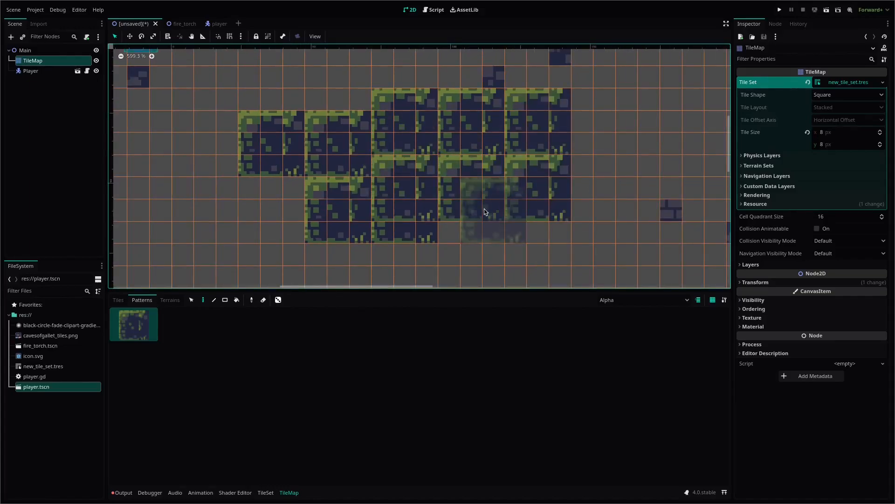
# Undo the painted pattern copies and the stored pattern, and erase the remaining 3×3 grass block
pyautogui.hotkey('ctrl', 'z')
pyautogui.hotkey('ctrl', 'z')
pyautogui.hotkey('ctrl', 'z')
pyautogui.hotkey('ctrl', 'z')
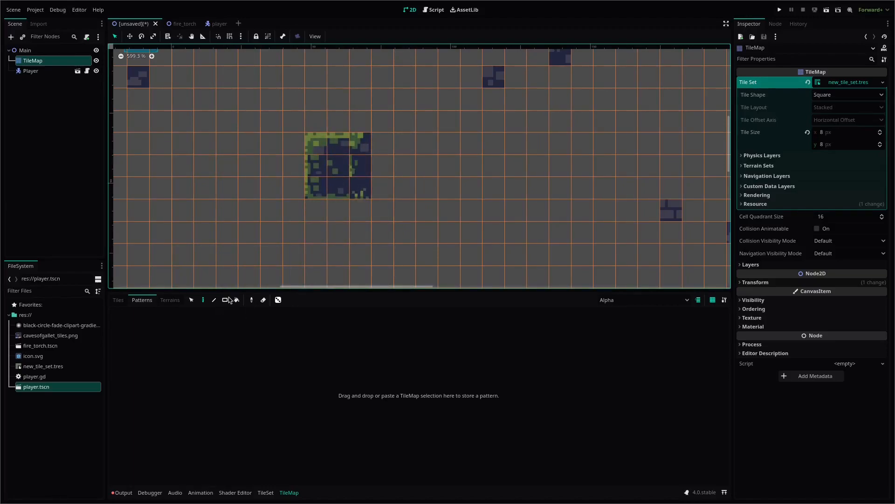
pyautogui.click(263, 301)
pyautogui.moveTo(333, 174)
pyautogui.mouseDown()
pyautogui.moveTo(317, 170)
pyautogui.moveTo(327, 176)
pyautogui.mouseUp()
# Paint a long Grass terrain strip of connected tiles starting beneath the player and climbing to its right
pyautogui.click(121, 301)
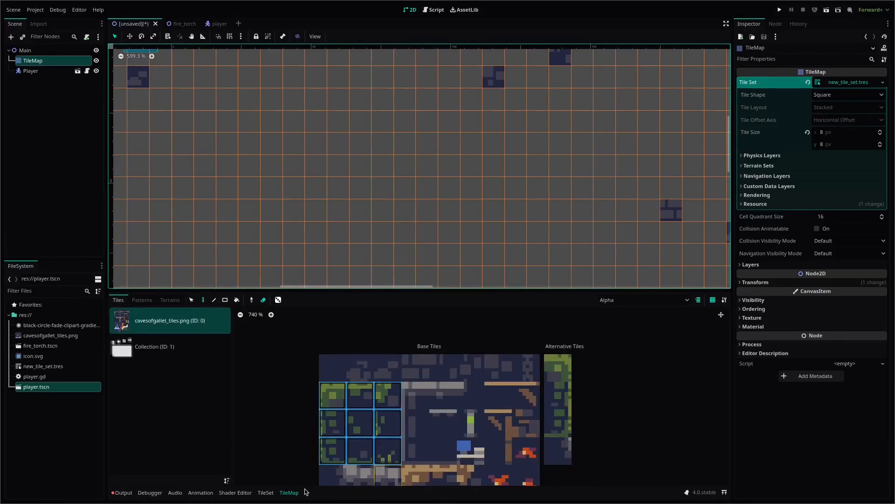
pyautogui.scroll(-1, 301, 431)
pyautogui.scroll(2, 300, 431)
pyautogui.scroll(-5, 382, 186)
pyautogui.scroll(3, 429, 128)
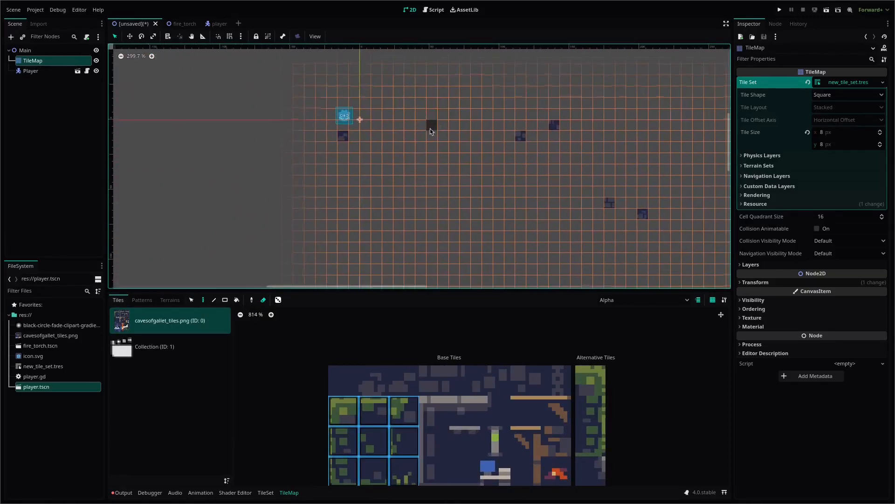
pyautogui.click(170, 300)
pyautogui.click(133, 323)
pyautogui.scroll(3, 346, 172)
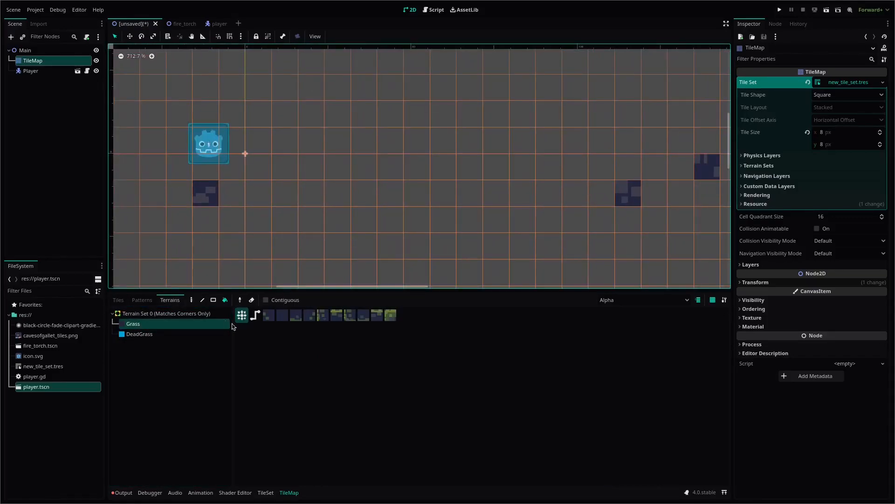
pyautogui.moveTo(215, 205); pyautogui.dragTo(286, 139, button='middle')
pyautogui.click(192, 300)
pyautogui.scroll(-1, 245, 177)
pyautogui.moveTo(246, 180)
pyautogui.mouseDown()
pyautogui.moveTo(610, 191)
pyautogui.moveTo(354, 198)
pyautogui.mouseUp()
pyautogui.scroll(-3, 353, 197)
pyautogui.moveTo(351, 175); pyautogui.dragTo(298, 140, button='middle')
pyautogui.moveTo(326, 154)
pyautogui.mouseDown()
pyautogui.moveTo(520, 168)
pyautogui.moveTo(595, 149)
pyautogui.moveTo(620, 116)
pyautogui.moveTo(613, 83)
pyautogui.moveTo(653, 61)
pyautogui.mouseUp()
# Thicken the stepped part of the Grass terrain and extend the ground further right as a raised platform
pyautogui.moveTo(516, 127); pyautogui.dragTo(439, 199, button='middle')
pyautogui.scroll(8, 395, 210)
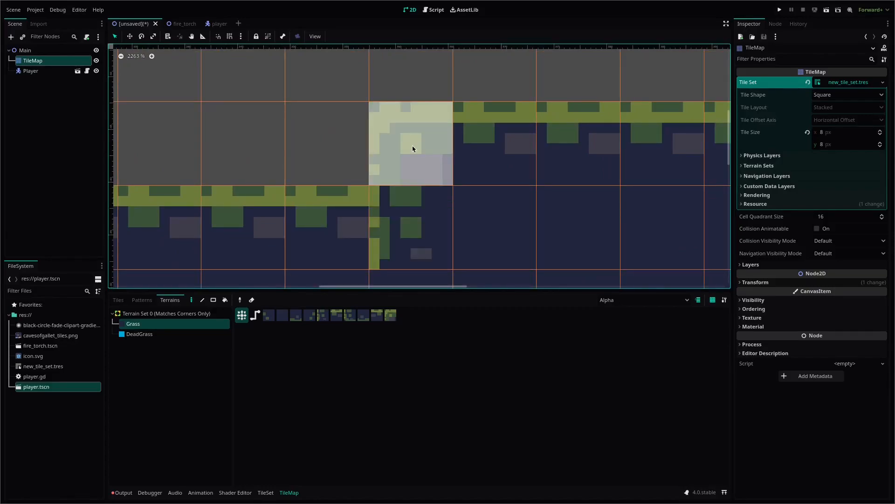
pyautogui.moveTo(444, 149); pyautogui.dragTo(399, 71, button='middle')
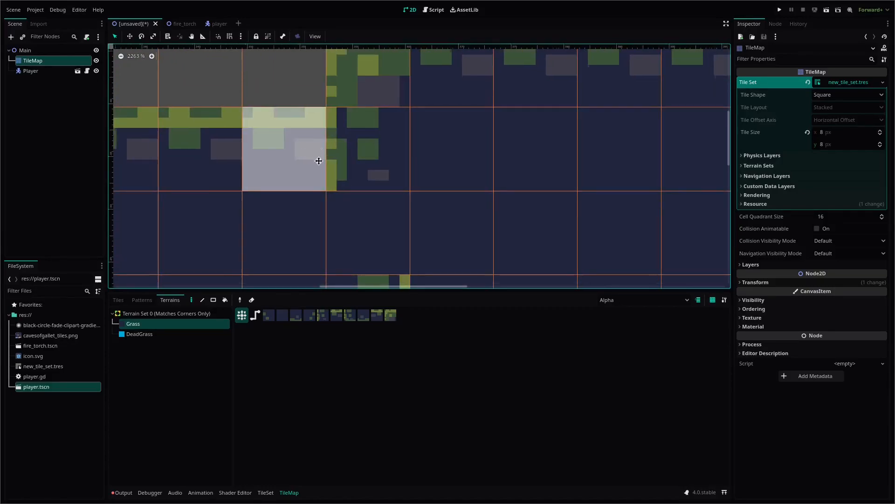
pyautogui.scroll(-4, 316, 150)
pyautogui.click(366, 169)
pyautogui.click(367, 252)
pyautogui.moveTo(434, 192); pyautogui.dragTo(497, 118, button='middle')
pyautogui.moveTo(443, 235); pyautogui.dragTo(469, 219)
pyautogui.scroll(-9, 469, 219)
pyautogui.moveTo(550, 145); pyautogui.dragTo(342, 187, button='middle')
pyautogui.moveTo(226, 179)
pyautogui.mouseDown()
pyautogui.moveTo(228, 166)
pyautogui.moveTo(485, 196)
pyautogui.moveTo(513, 114)
pyautogui.moveTo(570, 158)
pyautogui.mouseUp()
# Paint a raised Grass terrain wall at the left end of the ground beside the player
pyautogui.scroll(-10, 370, 169)
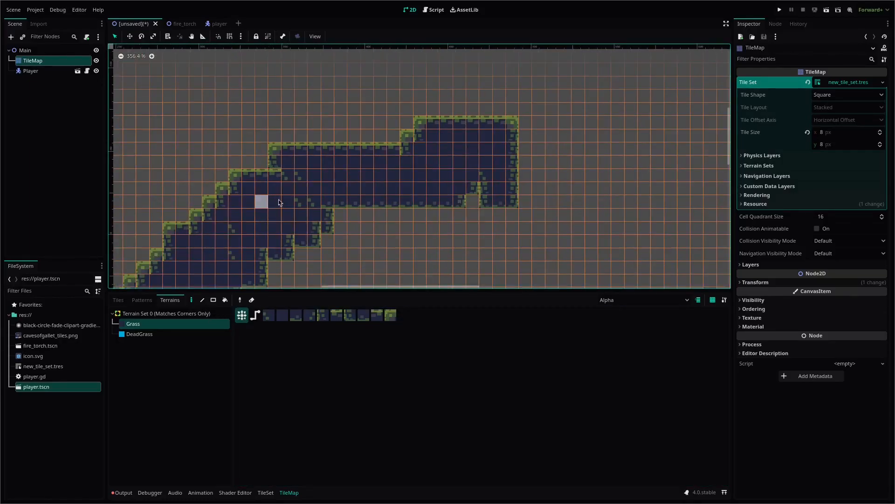
pyautogui.moveTo(262, 202); pyautogui.dragTo(485, 147, button='middle')
pyautogui.moveTo(341, 200); pyautogui.dragTo(550, 149, button='middle')
pyautogui.scroll(-16, 465, 161)
pyautogui.moveTo(385, 140); pyautogui.dragTo(453, 140, button='middle')
pyautogui.scroll(8, 353, 214)
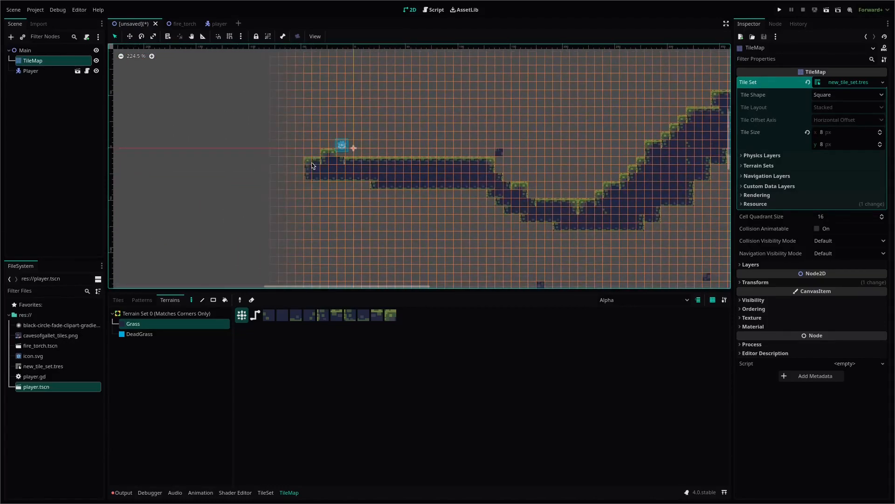
pyautogui.moveTo(314, 167); pyautogui.dragTo(303, 149)
# Extend the far right end of the Grass terrain upward
pyautogui.moveTo(417, 108); pyautogui.dragTo(280, 151, button='middle')
pyautogui.moveTo(578, 125); pyautogui.dragTo(387, 166, button='middle')
pyautogui.moveTo(555, 152); pyautogui.dragTo(491, 164, button='middle')
pyautogui.moveTo(486, 186)
pyautogui.mouseDown()
pyautogui.moveTo(508, 153)
pyautogui.moveTo(476, 167)
pyautogui.mouseUp()
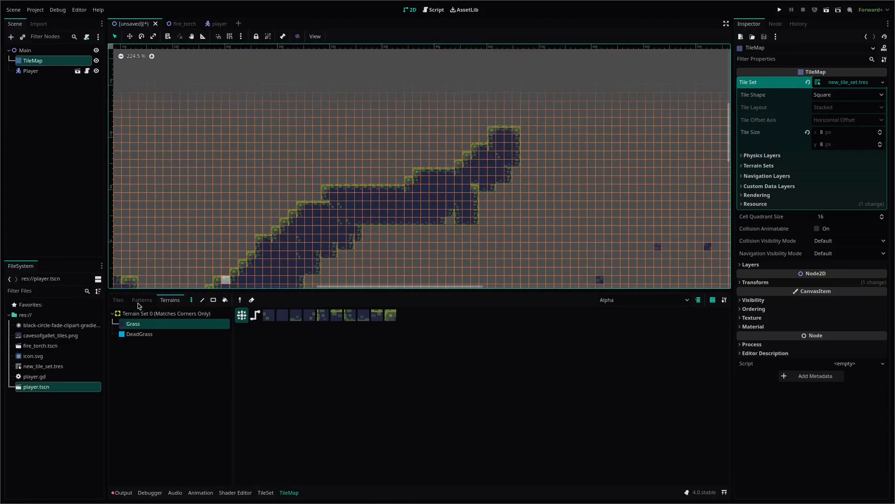
# Select the fire_torch scene tile from the scene collection for painting and turn off the eraser
pyautogui.click(117, 301)
pyautogui.click(156, 351)
pyautogui.click(254, 322)
pyautogui.moveTo(240, 186); pyautogui.dragTo(508, 103, button='middle')
pyautogui.moveTo(332, 152); pyautogui.dragTo(391, 209, button='middle')
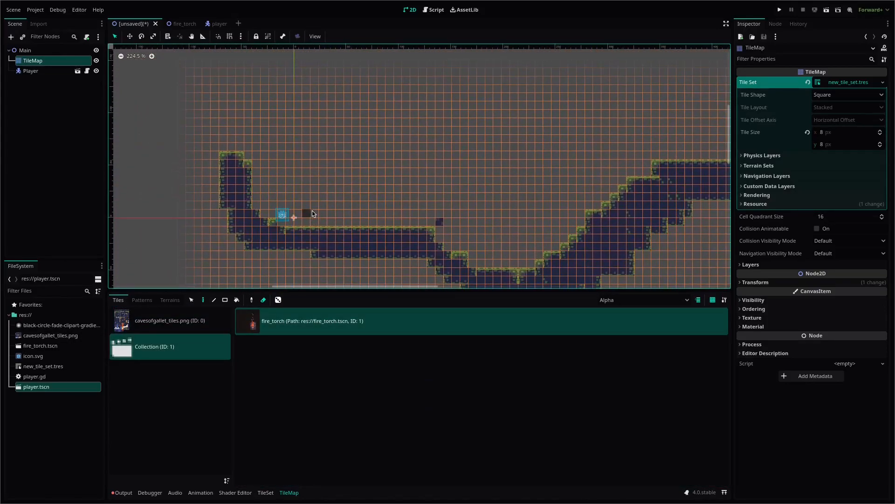
pyautogui.scroll(6, 353, 223)
pyautogui.scroll(4, 338, 231)
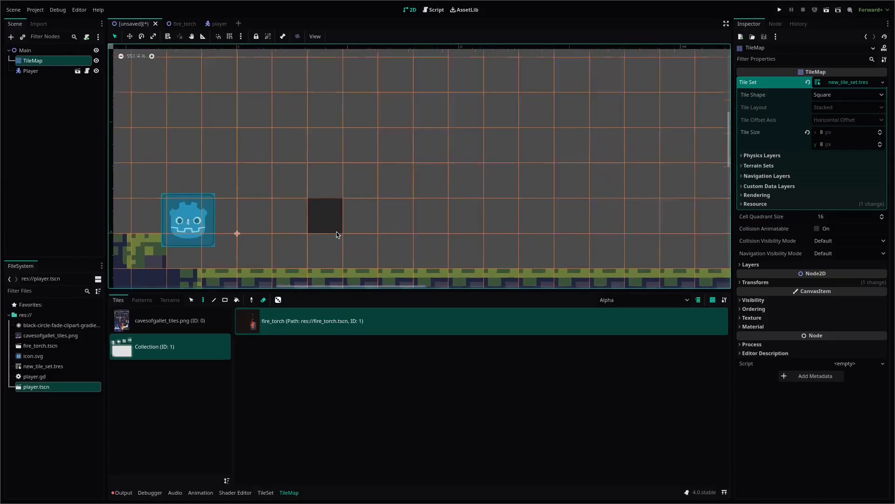
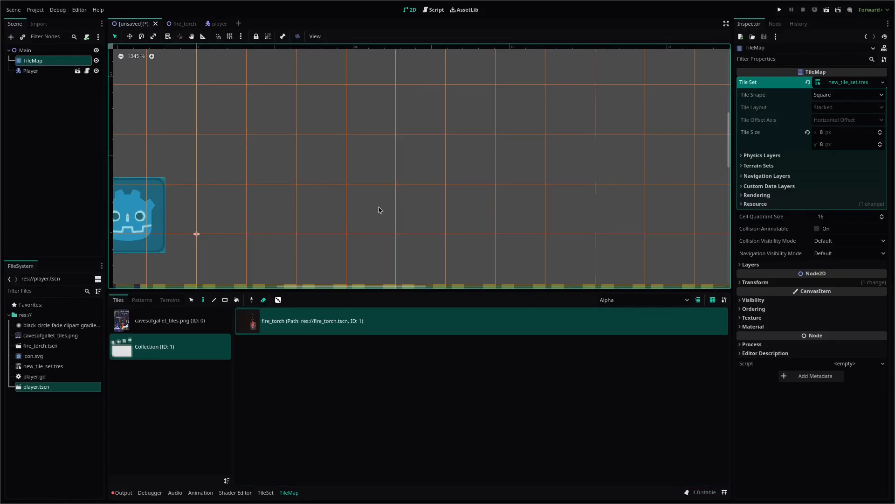
pyautogui.scroll(-2, 381, 208)
pyautogui.keyDown('ctrl'); pyautogui.scroll(-4, 401, 186); pyautogui.keyUp('ctrl')
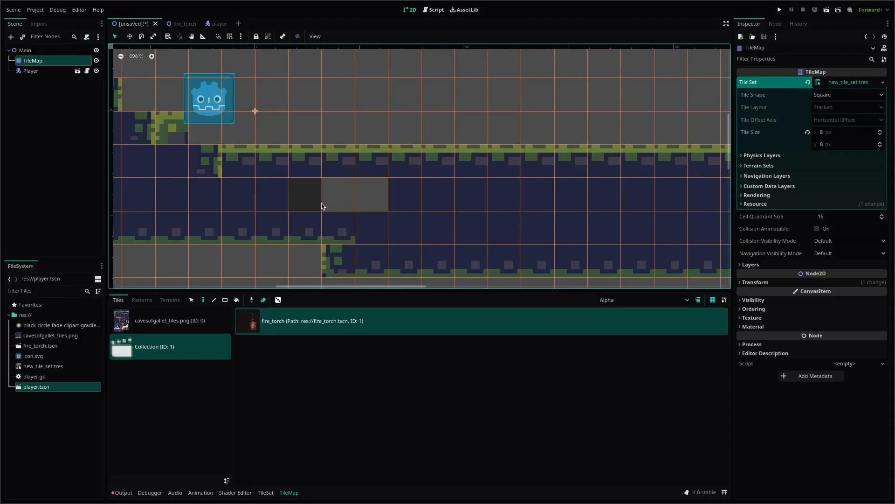
pyautogui.click(263, 301)
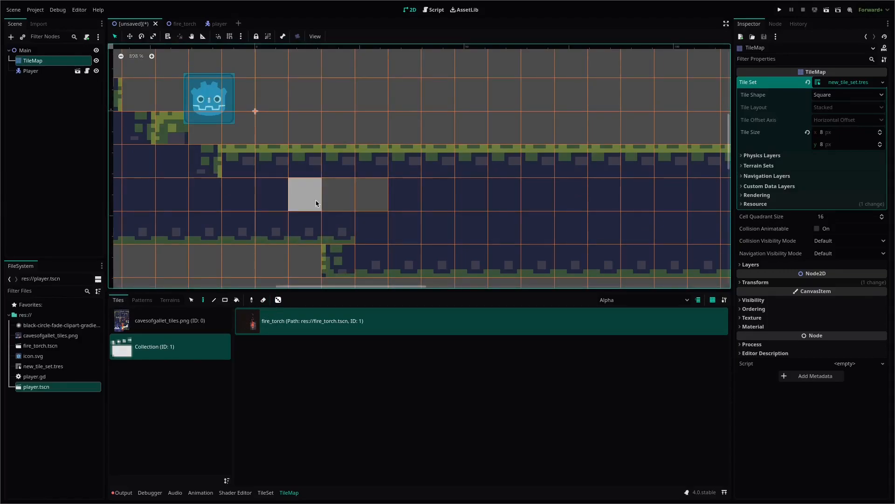
# Place one fire_torch tile just to the right of the player, above the grass ground
pyautogui.click(172, 301)
pyautogui.click(268, 317)
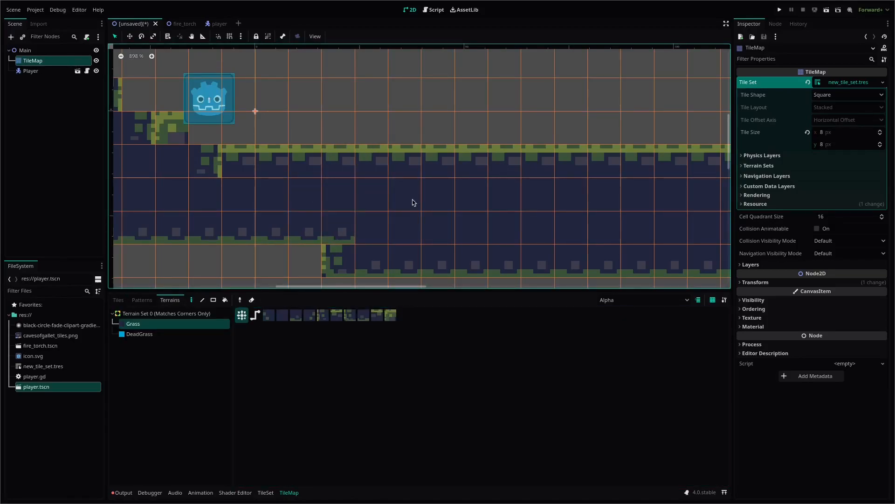
pyautogui.click(120, 301)
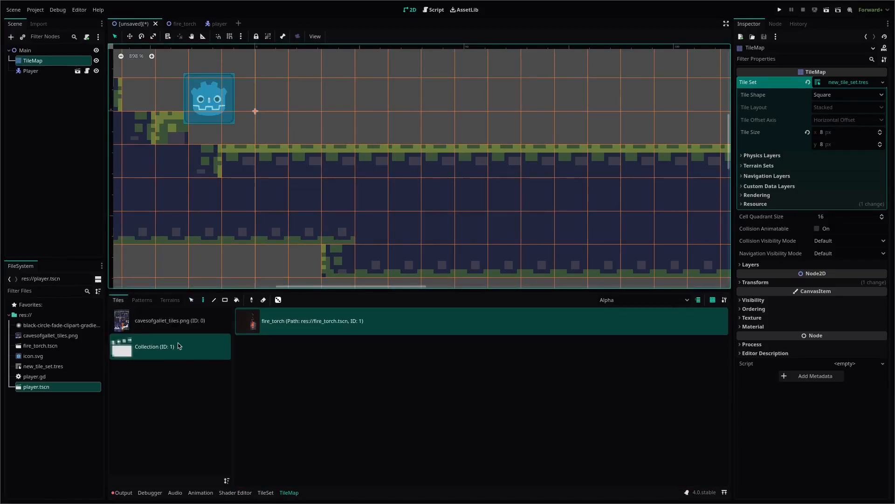
pyautogui.moveTo(326, 86); pyautogui.dragTo(346, 184, button='middle')
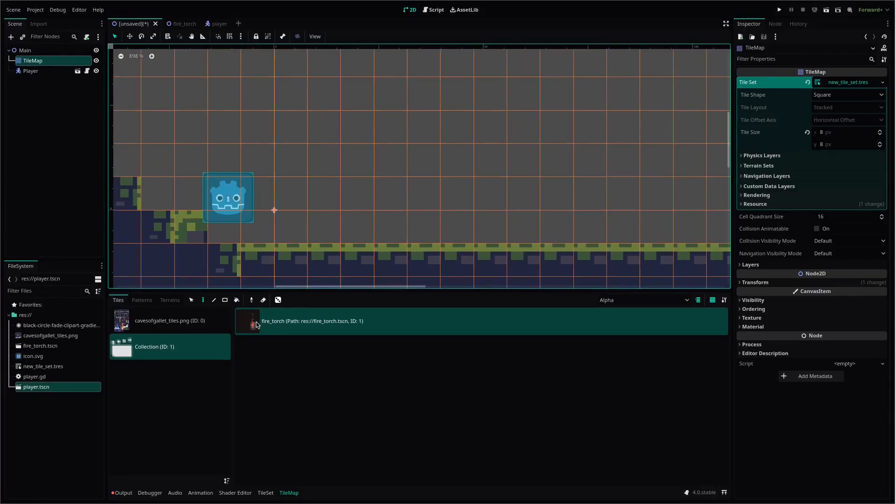
pyautogui.click(291, 227)
pyautogui.scroll(-4, 533, 173)
pyautogui.moveTo(586, 165); pyautogui.dragTo(498, 187, button='middle')
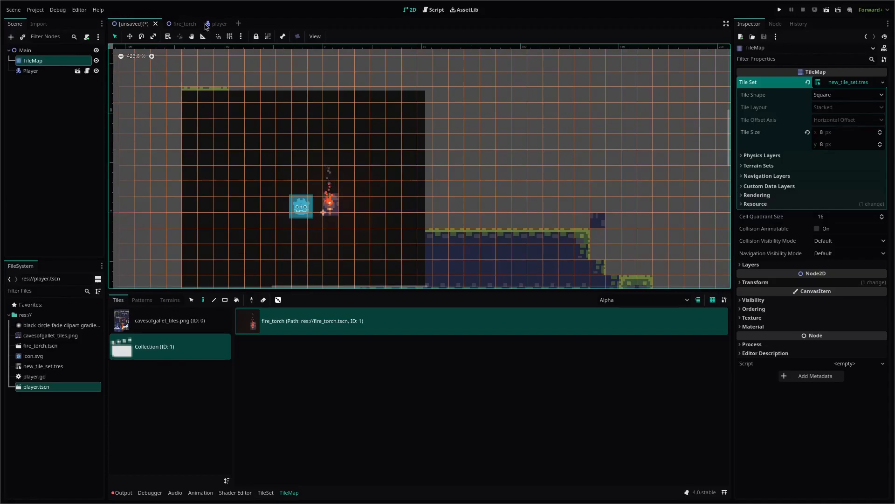
# Delete the ColorRect node from the fire_torch scene and save that scene
pyautogui.click(180, 24)
pyautogui.click(60, 63)
pyautogui.press('Delete')
pyautogui.press('Return')
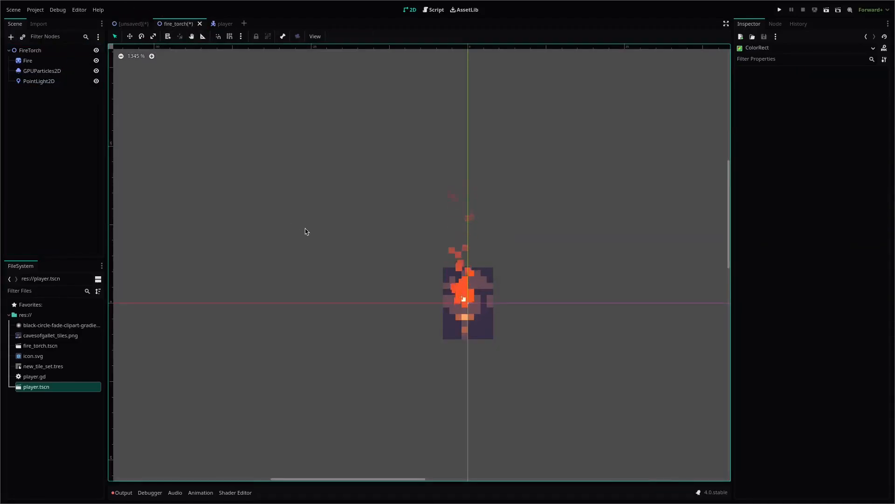
pyautogui.hotkey('ctrl', 's')
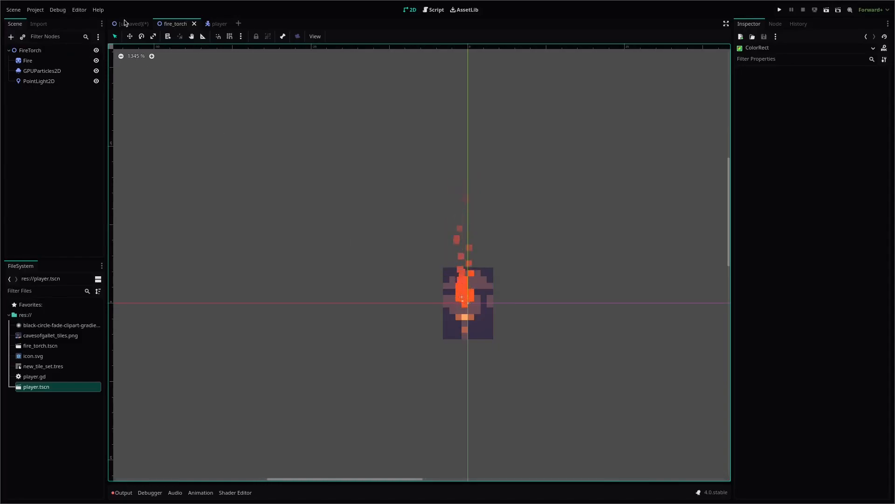
# Return to the main scene and place three more torches along the low ground and over the pit, up to the slope
pyautogui.click(124, 24)
pyautogui.scroll(4, 268, 170)
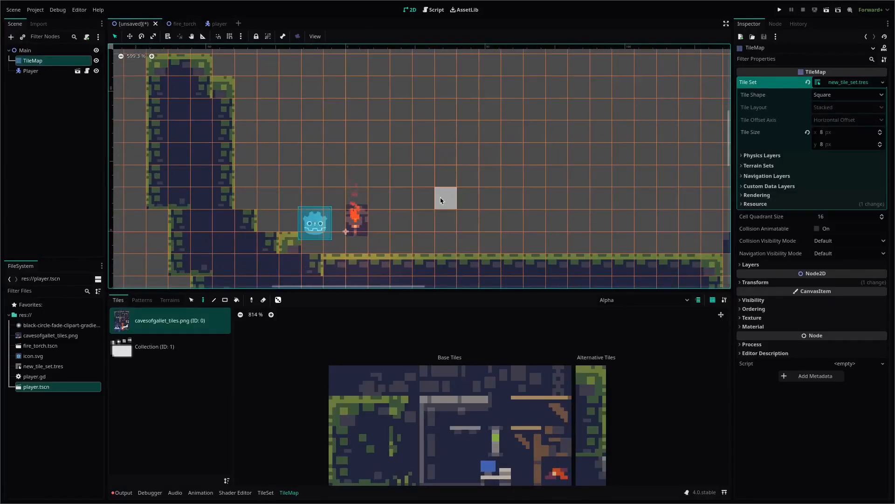
pyautogui.click(426, 217)
pyautogui.moveTo(595, 171); pyautogui.dragTo(248, 163, button='middle')
pyautogui.moveTo(436, 233); pyautogui.dragTo(295, 193, button='middle')
pyautogui.click(353, 188)
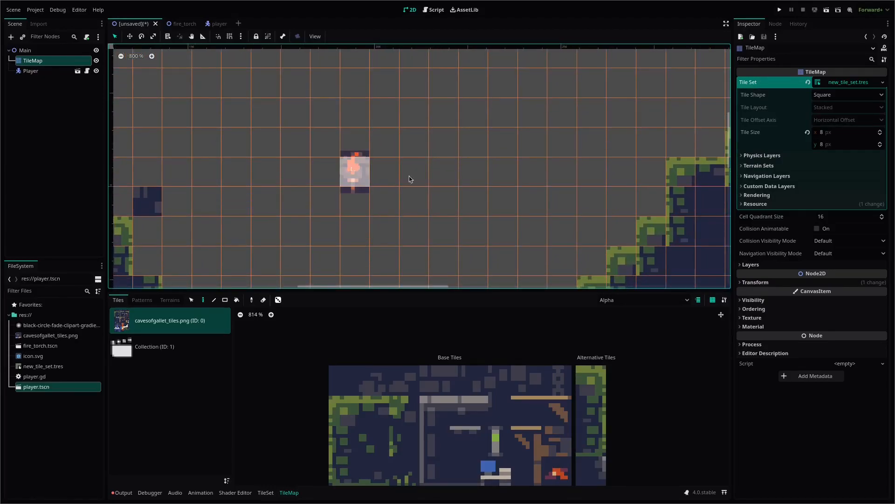
pyautogui.moveTo(519, 166); pyautogui.dragTo(304, 177, button='middle')
pyautogui.click(402, 191)
# Place three more torches above the climbing slope and the raised platforms at the far right of the ground
pyautogui.moveTo(561, 69); pyautogui.dragTo(351, 155, button='middle')
pyautogui.click(365, 141)
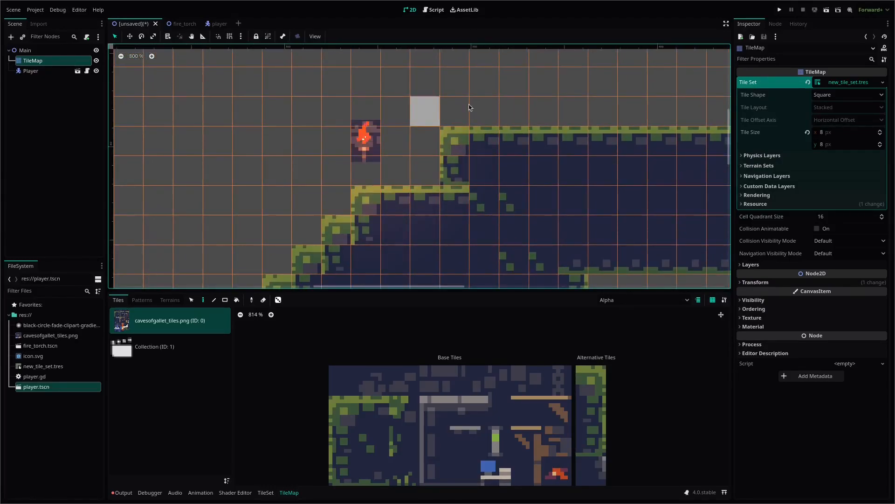
pyautogui.moveTo(538, 79); pyautogui.dragTo(344, 166, button='middle')
pyautogui.scroll(1, 343, 166)
pyautogui.click(412, 136)
pyautogui.scroll(2, 504, 169)
pyautogui.scroll(4, 523, 156)
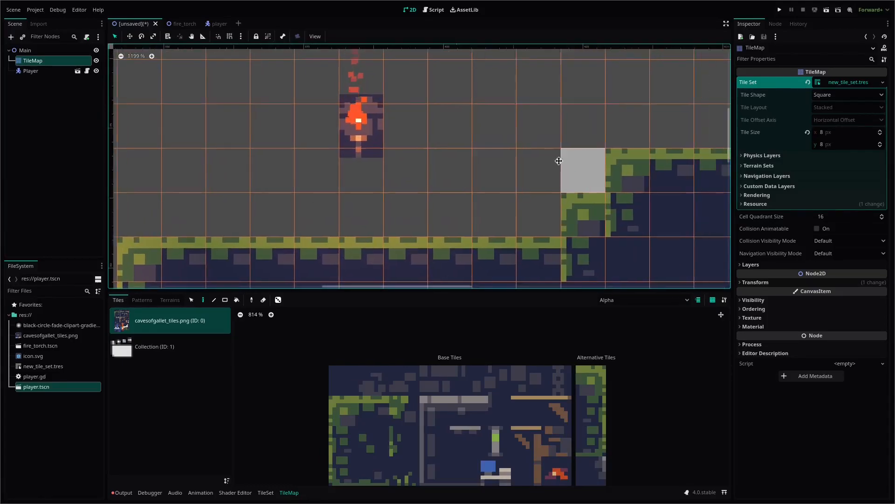
pyautogui.moveTo(677, 121); pyautogui.dragTo(485, 158, button='middle')
pyautogui.click(540, 122)
# Select the dark inner grass tile with green specks from cavesofgallet_tiles.png for painting
pyautogui.scroll(-4, 399, 122)
pyautogui.scroll(-3, 399, 136)
pyautogui.moveTo(573, 125); pyautogui.dragTo(487, 202, button='middle')
pyautogui.moveTo(312, 203); pyautogui.dragTo(555, 158, button='middle')
pyautogui.moveTo(285, 205); pyautogui.dragTo(590, 94, button='middle')
pyautogui.moveTo(392, 174); pyautogui.dragTo(657, 70, button='middle')
pyautogui.scroll(-12, 387, 176)
pyautogui.scroll(-4, 278, 179)
pyautogui.moveTo(250, 197); pyautogui.dragTo(179, 240, button='middle')
pyautogui.moveTo(406, 143); pyautogui.dragTo(369, 254, button='middle')
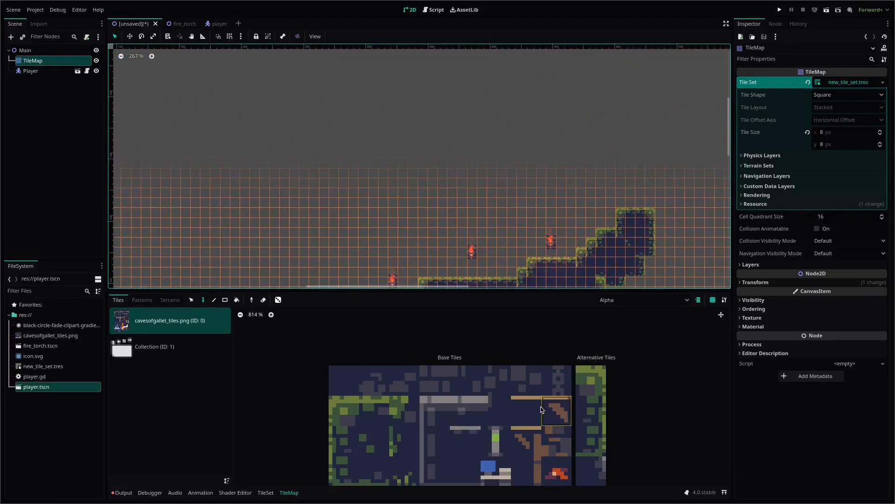
pyautogui.moveTo(397, 429); pyautogui.dragTo(410, 417, button='middle')
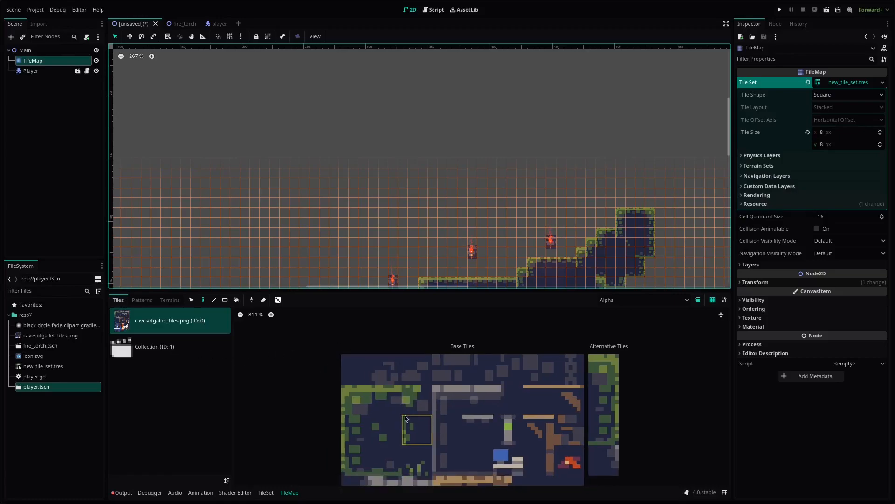
pyautogui.click(372, 432)
# Paint five short floating platforms in two staggered rows high above the ground
pyautogui.scroll(-5, 352, 199)
pyautogui.moveTo(435, 164)
pyautogui.mouseDown(button='middle')
pyautogui.moveTo(399, 229)
pyautogui.moveTo(452, 212)
pyautogui.mouseUp(button='middle')
pyautogui.moveTo(410, 158); pyautogui.dragTo(437, 159)
pyautogui.moveTo(344, 164); pyautogui.dragTo(496, 198, button='middle')
pyautogui.moveTo(351, 147); pyautogui.dragTo(374, 147)
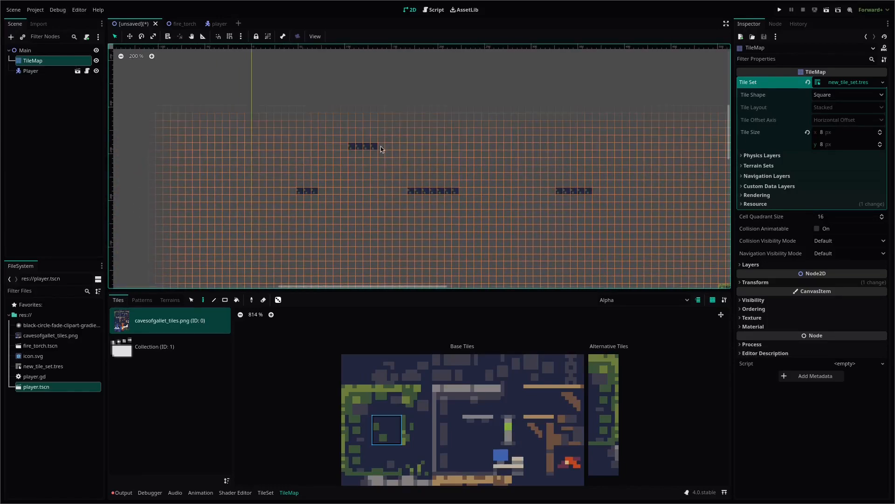
pyautogui.moveTo(513, 149); pyautogui.dragTo(542, 148)
pyautogui.scroll(-5, 537, 198)
# Add a DirectionalLight2D node as a child of Main
pyautogui.click(52, 55)
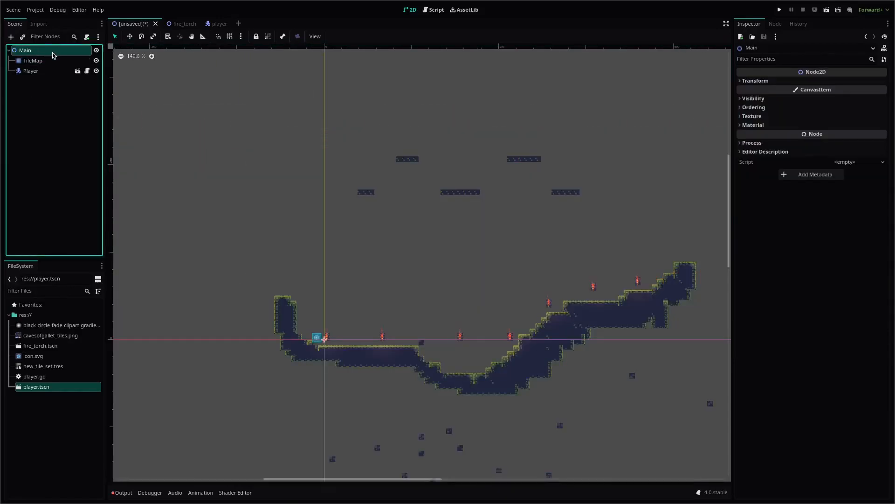
pyautogui.hotkey('ctrl', 'a')
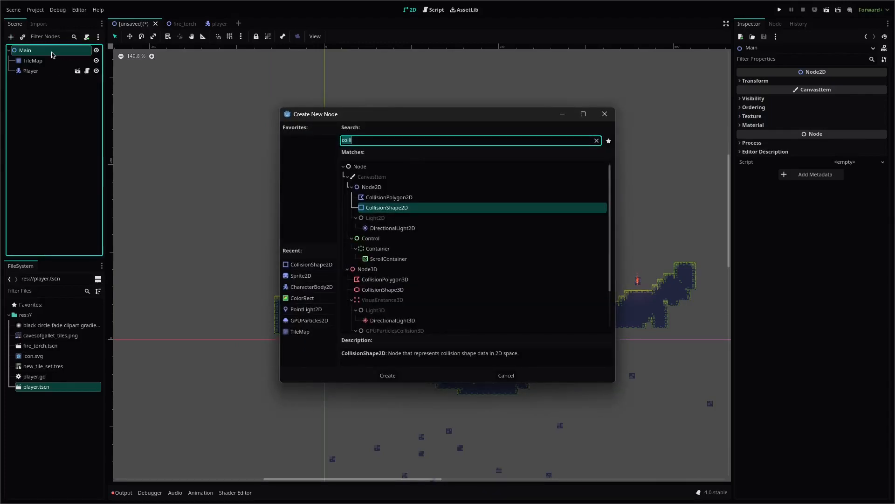
pyautogui.write('dire')
pyautogui.press('Return')
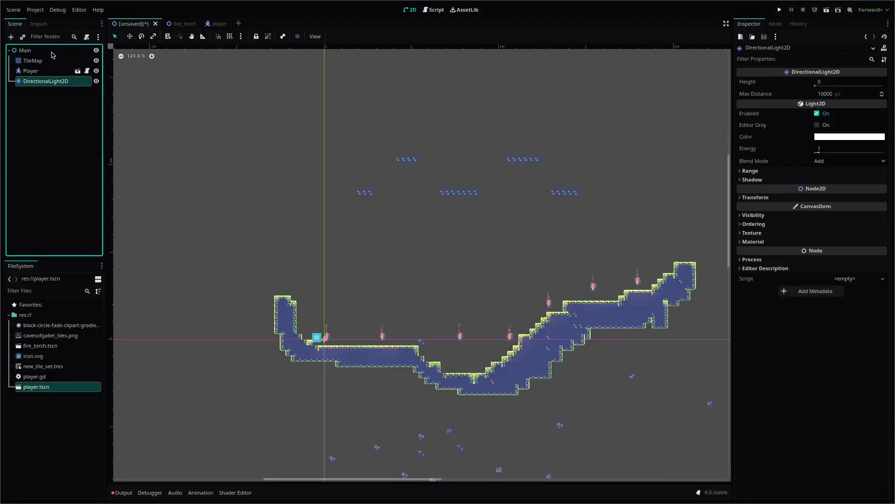
# Enable shadows on the DirectionalLight2D
pyautogui.click(795, 171)
pyautogui.click(795, 171)
pyautogui.click(796, 179)
pyautogui.click(819, 189)
pyautogui.click(752, 179)
# Set the DirectionalLight2D's rotation to -20°
pyautogui.scroll(1, 383, 246)
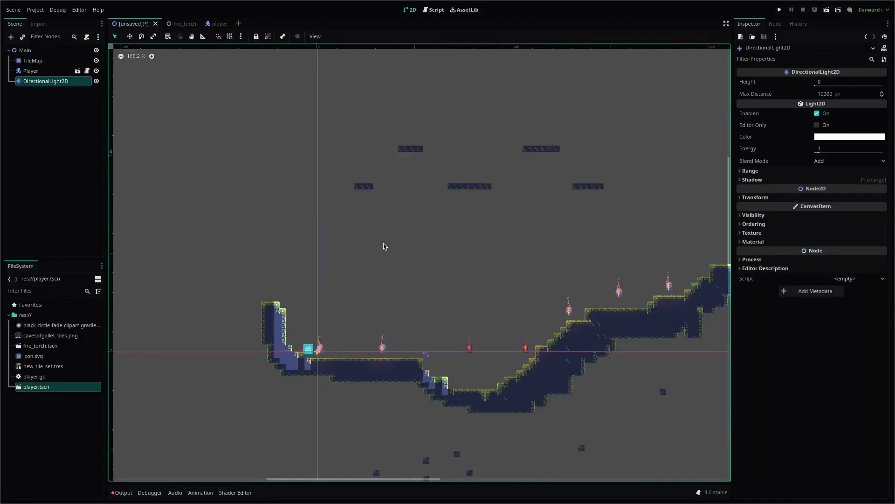
pyautogui.scroll(6, 383, 246)
pyautogui.moveTo(532, 215); pyautogui.dragTo(345, 247, button='middle')
pyautogui.moveTo(394, 254); pyautogui.dragTo(398, 334, button='middle')
pyautogui.scroll(-3, 398, 329)
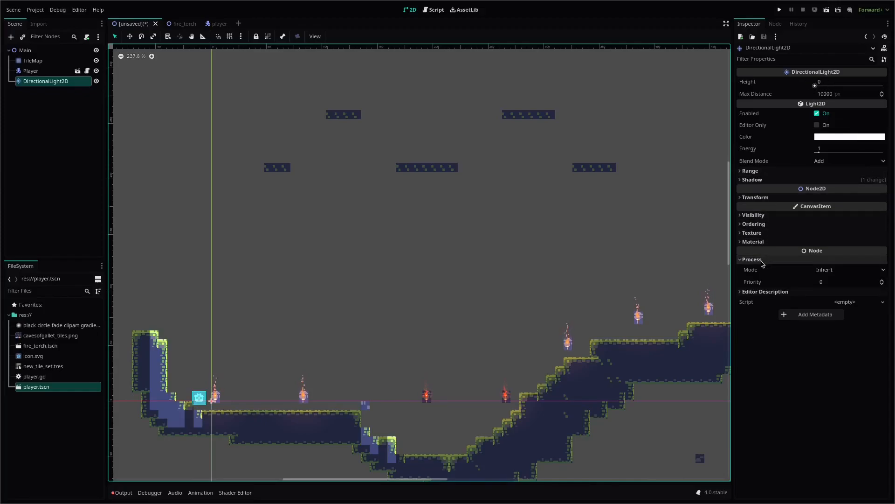
pyautogui.click(776, 200)
pyautogui.moveTo(850, 237)
pyautogui.mouseDown()
pyautogui.moveTo(838, 238)
pyautogui.moveTo(849, 237)
pyautogui.mouseUp()
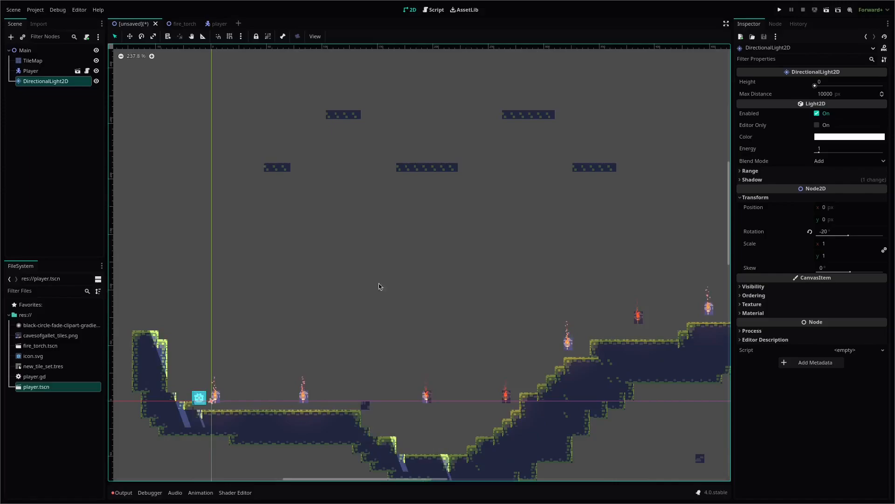
# Open the TileMap's tile set for painting and choose Occlusion Layer 0 as the painted property
pyautogui.click(41, 60)
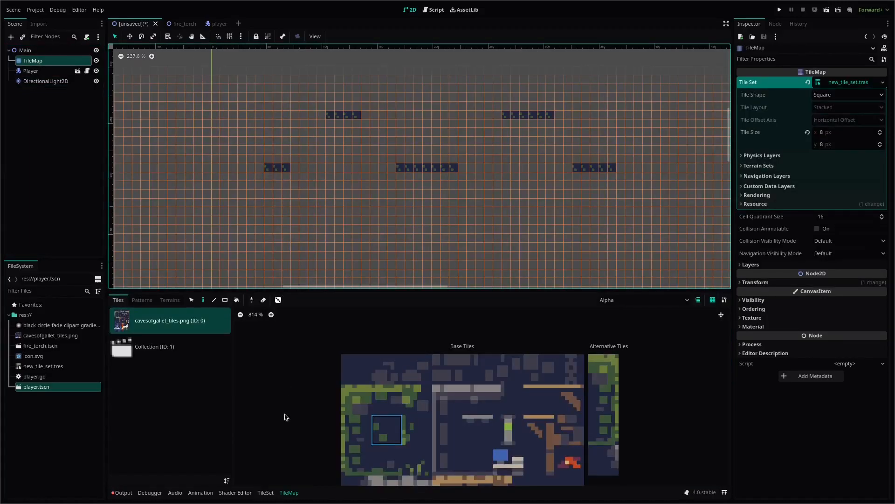
pyautogui.click(154, 302)
pyautogui.click(164, 302)
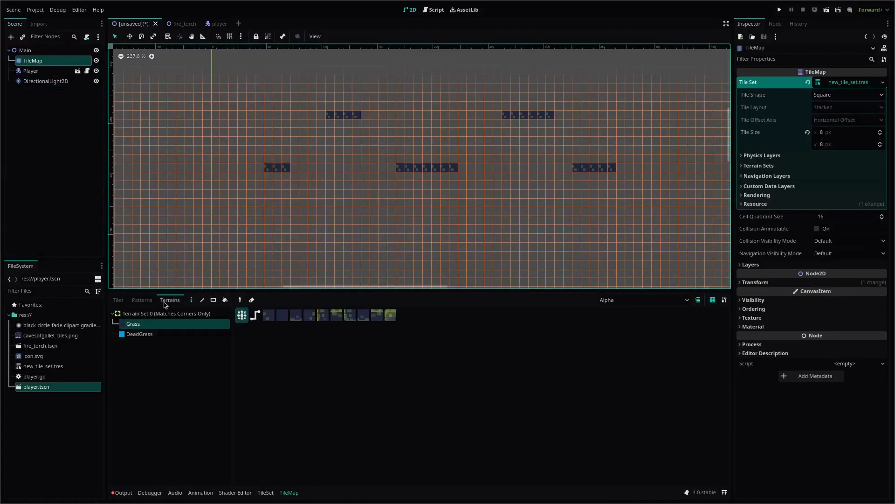
pyautogui.click(128, 301)
pyautogui.click(265, 493)
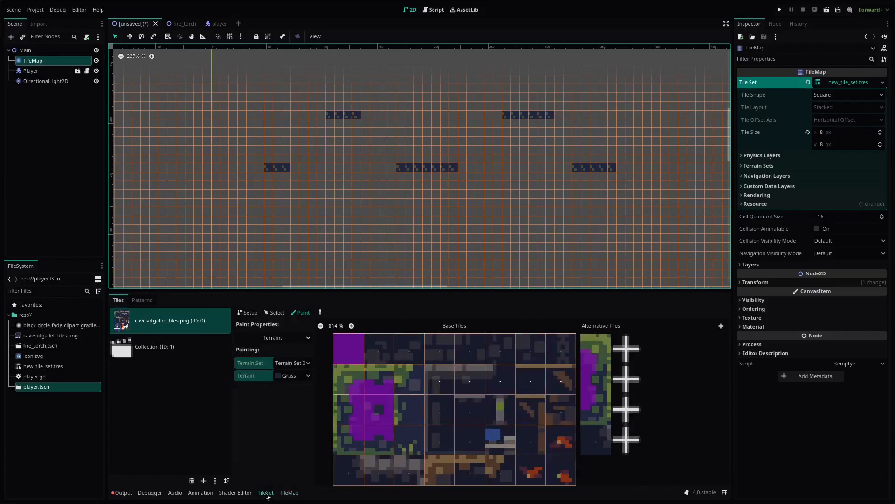
pyautogui.click(278, 339)
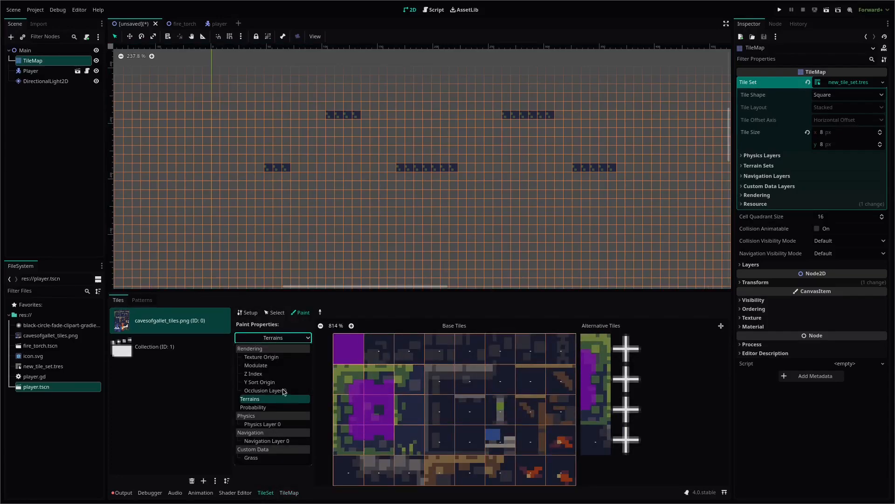
pyautogui.click(272, 391)
# Paint the full-square Occlusion Layer 0 polygon onto the three alternative grass edge tiles
pyautogui.scroll(-4, 428, 376)
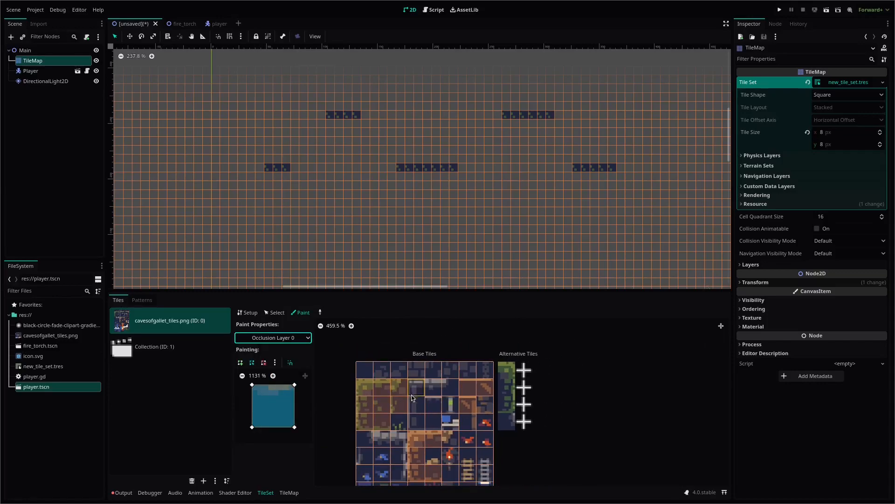
pyautogui.scroll(5, 417, 415)
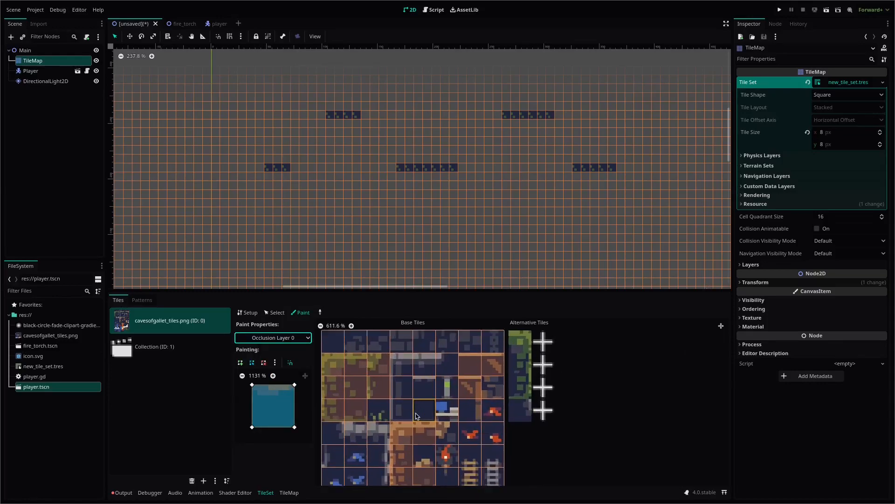
pyautogui.moveTo(471, 435); pyautogui.dragTo(438, 376, button='middle')
pyautogui.scroll(-6, 385, 202)
pyautogui.moveTo(365, 205); pyautogui.dragTo(372, 38, button='middle')
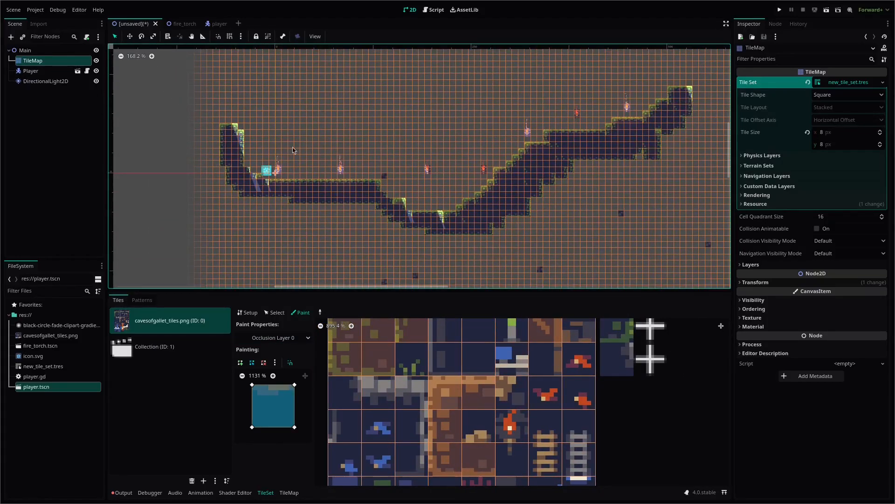
pyautogui.scroll(8, 224, 170)
pyautogui.scroll(6, 224, 170)
pyautogui.moveTo(278, 139); pyautogui.dragTo(343, 55, button='middle')
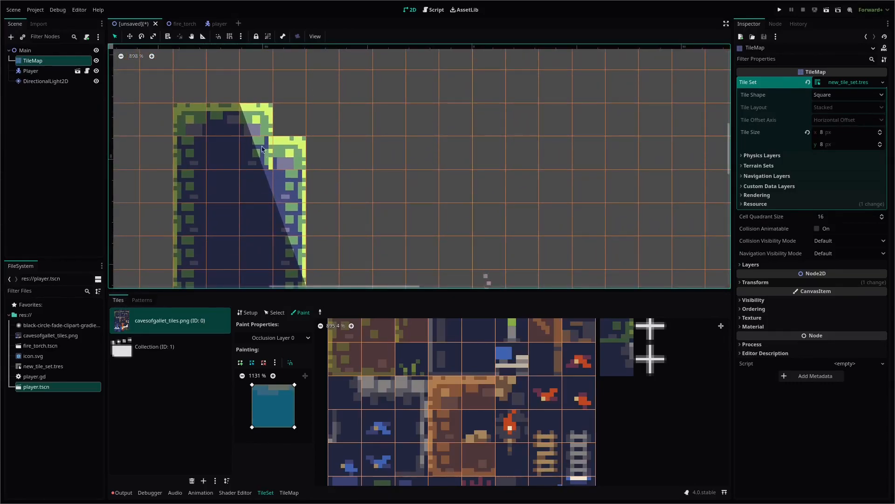
pyautogui.moveTo(606, 321); pyautogui.dragTo(470, 435, button='middle')
pyautogui.moveTo(478, 376); pyautogui.dragTo(485, 448)
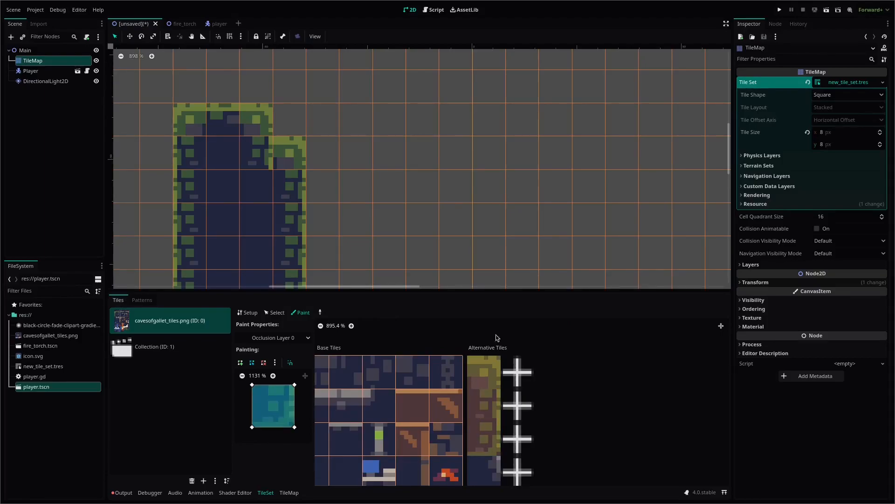
# Examine the shadows on the ground and floating platforms across the level, with the Player node selected
pyautogui.scroll(-3, 523, 242)
pyautogui.moveTo(524, 242)
pyautogui.mouseDown(button='middle')
pyautogui.moveTo(352, 60)
pyautogui.moveTo(319, 50)
pyautogui.mouseUp(button='middle')
pyautogui.scroll(-5, 433, 119)
pyautogui.moveTo(536, 104); pyautogui.dragTo(213, 76, button='middle')
pyautogui.moveTo(475, 118); pyautogui.dragTo(371, 206, button='middle')
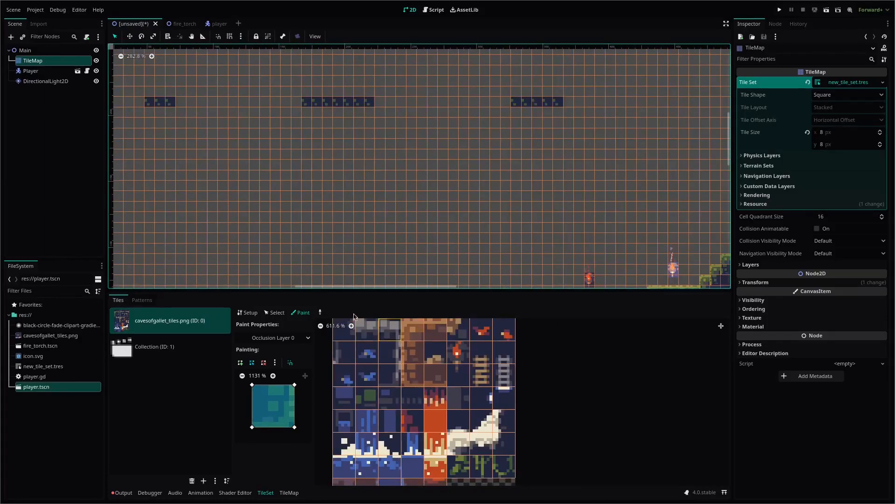
pyautogui.click(33, 70)
pyautogui.moveTo(279, 108); pyautogui.dragTo(445, 166, button='middle')
pyautogui.scroll(-2, 368, 120)
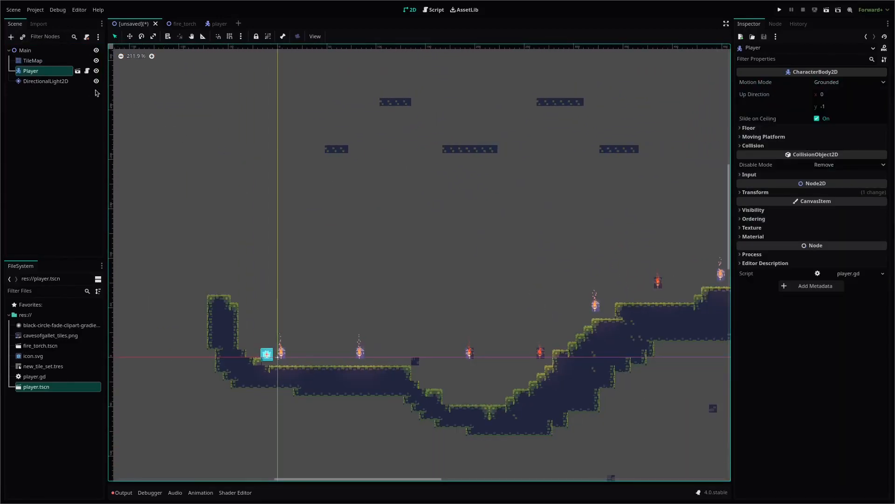
# Set the DirectionalLight2D's rotation to -75° and reset its energy to 1
pyautogui.click(60, 82)
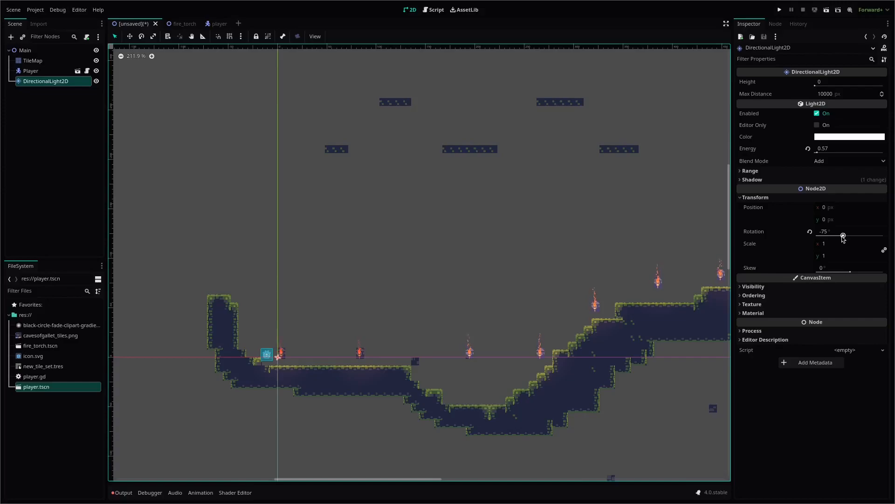
pyautogui.scroll(2, 651, 276)
pyautogui.moveTo(651, 276); pyautogui.dragTo(539, 292, button='middle')
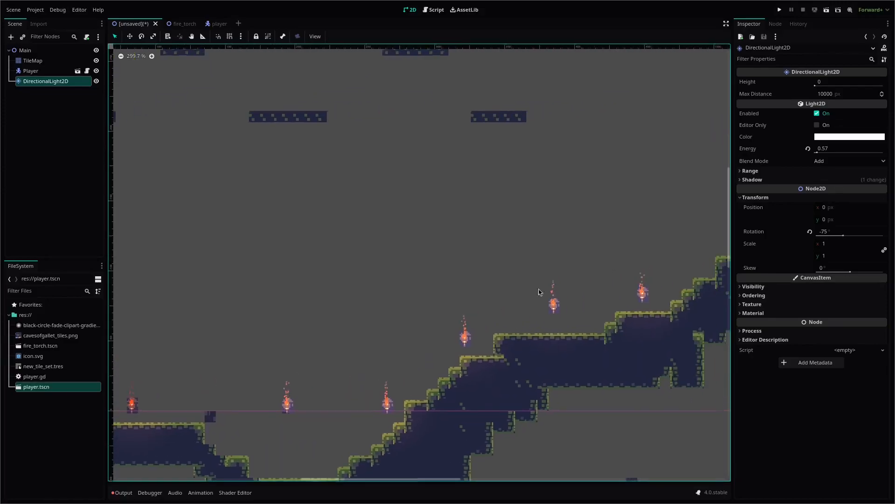
pyautogui.click(809, 148)
pyautogui.scroll(3, 577, 244)
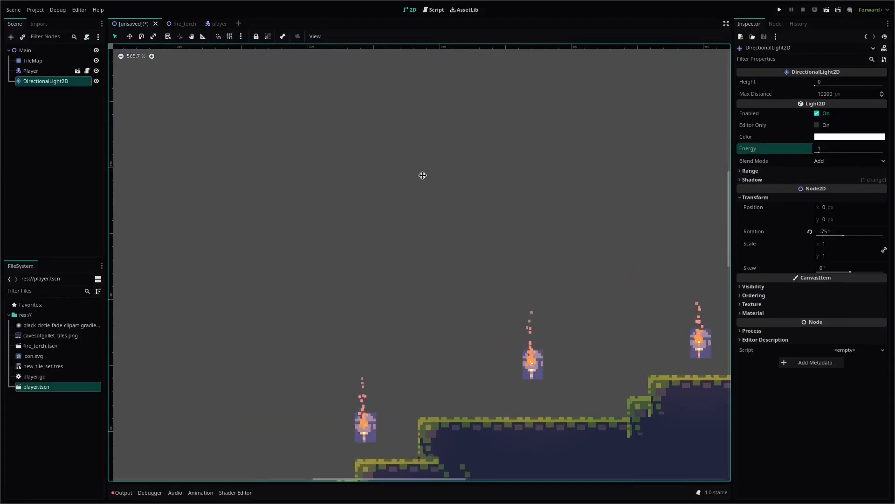
pyautogui.scroll(-7, 522, 294)
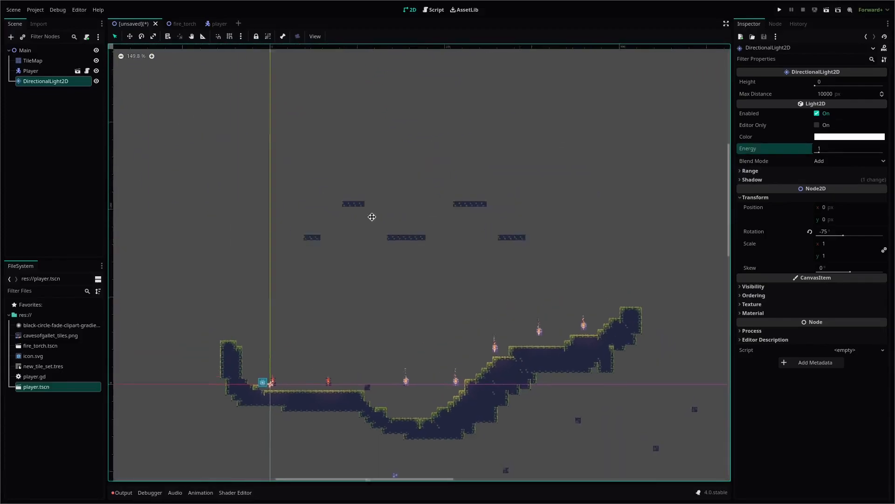
pyautogui.moveTo(216, 180); pyautogui.dragTo(244, 154, button='middle')
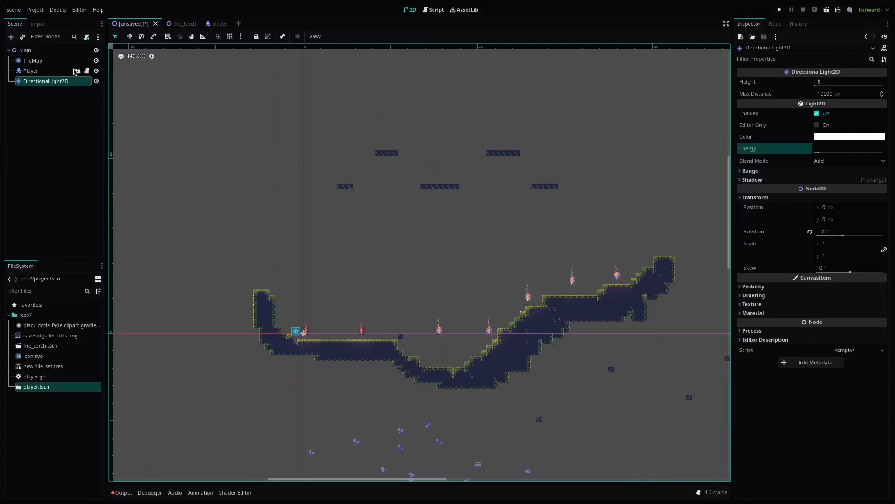
# Open the player scene and add a Camera2D node under the Player root
pyautogui.click(42, 72)
pyautogui.click(211, 23)
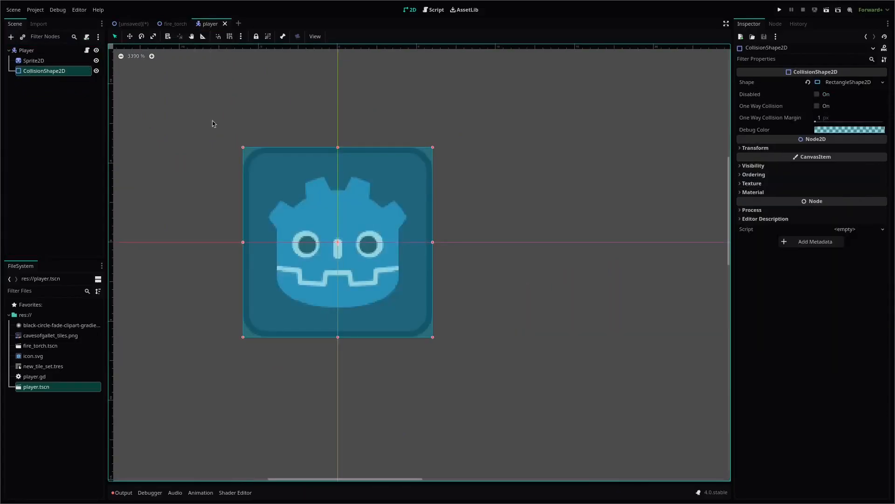
pyautogui.scroll(-4, 321, 158)
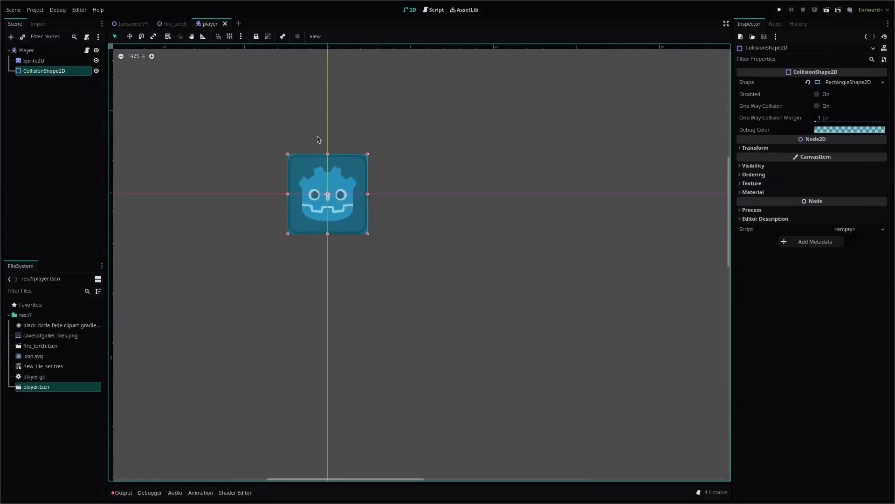
pyautogui.click(127, 23)
pyautogui.moveTo(323, 222); pyautogui.dragTo(463, 302, button='middle')
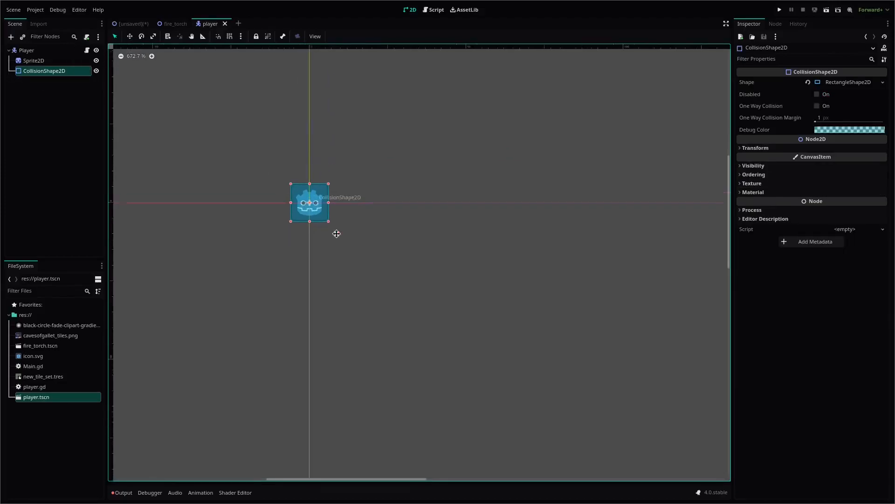
pyautogui.scroll(-3, 400, 216)
pyautogui.click(63, 61)
pyautogui.click(63, 51)
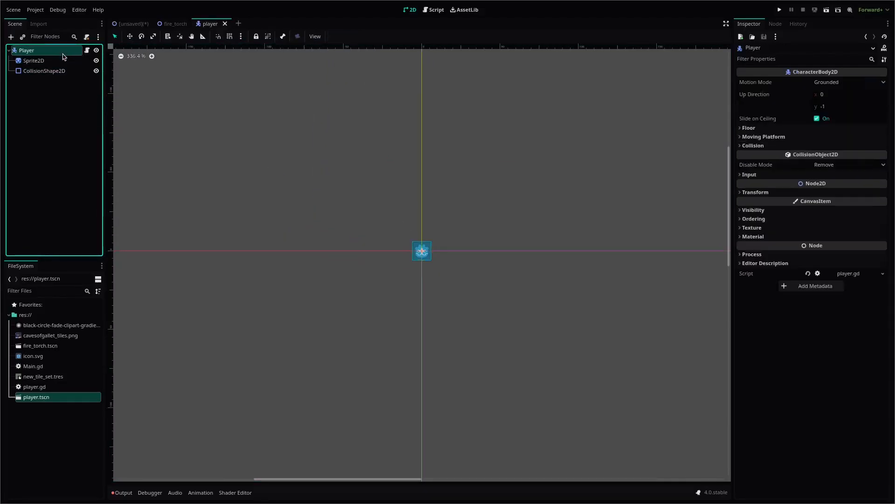
pyautogui.hotkey('ctrl', 'a')
pyautogui.write('came')
pyautogui.press('Return')
# Set the Camera2D's zoom to about 3.926 on both axes
pyautogui.scroll(-3, 413, 198)
pyautogui.scroll(-4, 414, 198)
pyautogui.moveTo(825, 144); pyautogui.dragTo(888, 144)
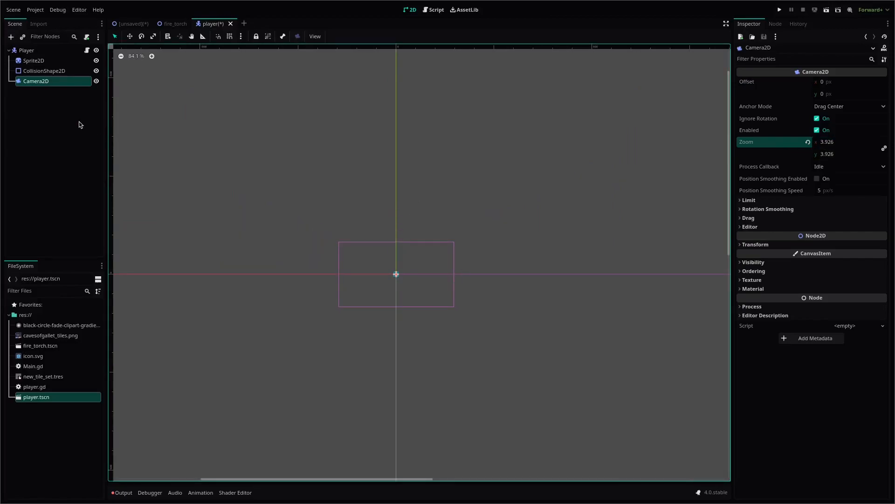
pyautogui.hotkey('ctrl', 'a')
pyautogui.write('ar')
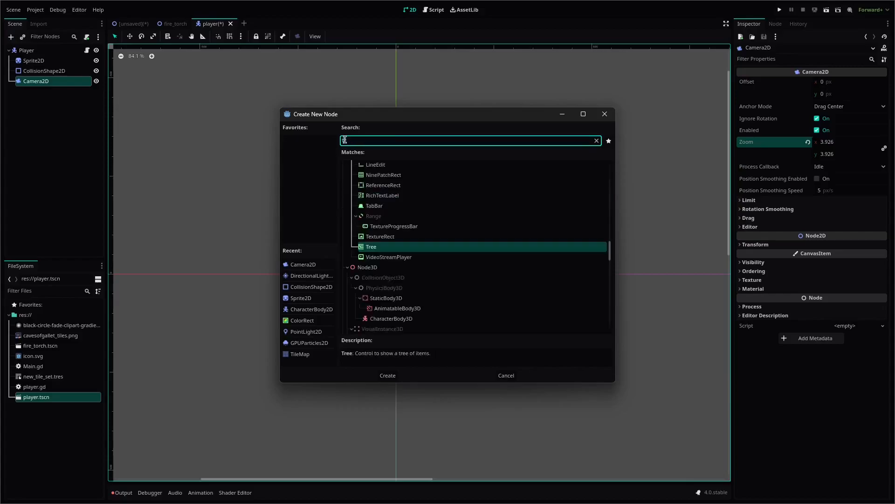
pyautogui.press('BackSpace')
pyautogui.press('BackSpace')
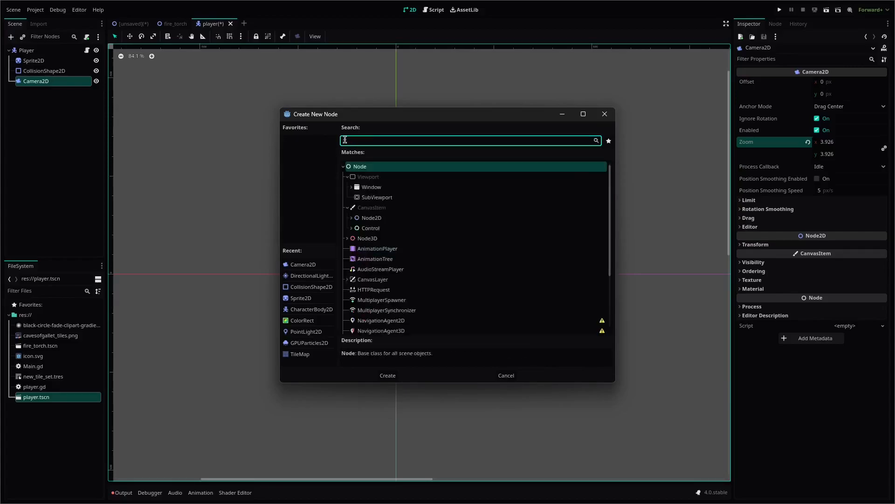
pyautogui.write('color')
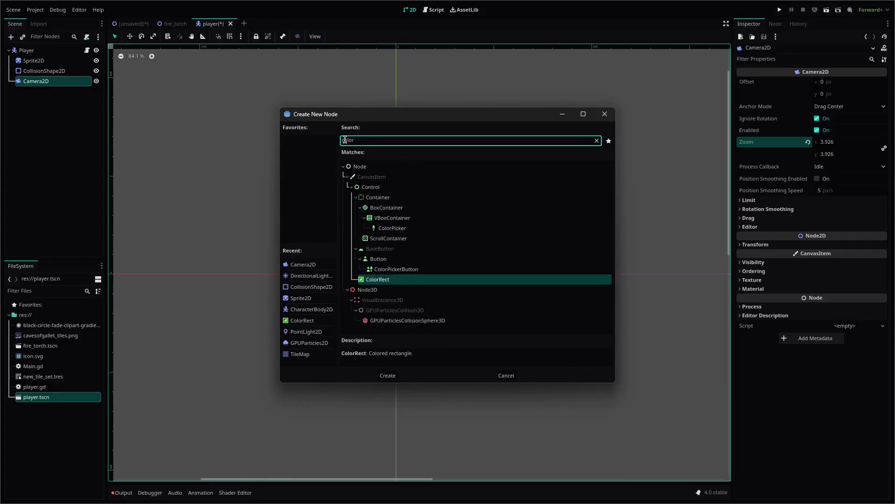
pyautogui.press('Return')
pyautogui.scroll(4, 410, 268)
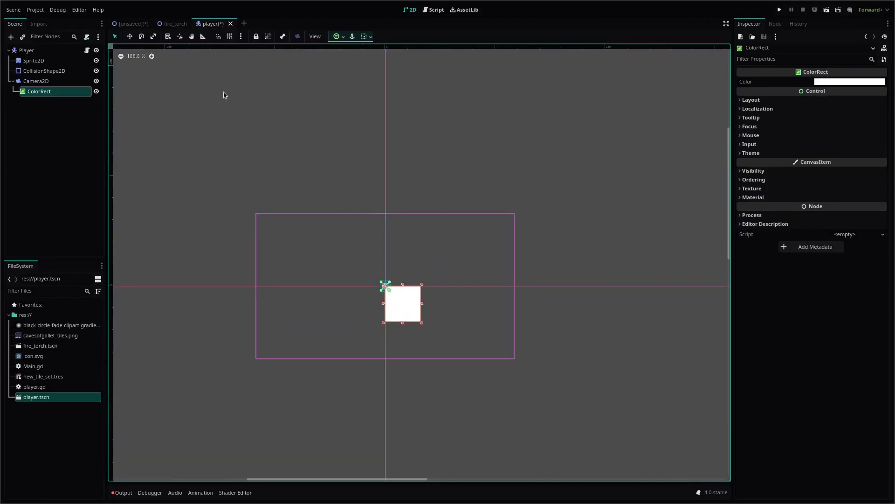
pyautogui.scroll(2, 218, 205)
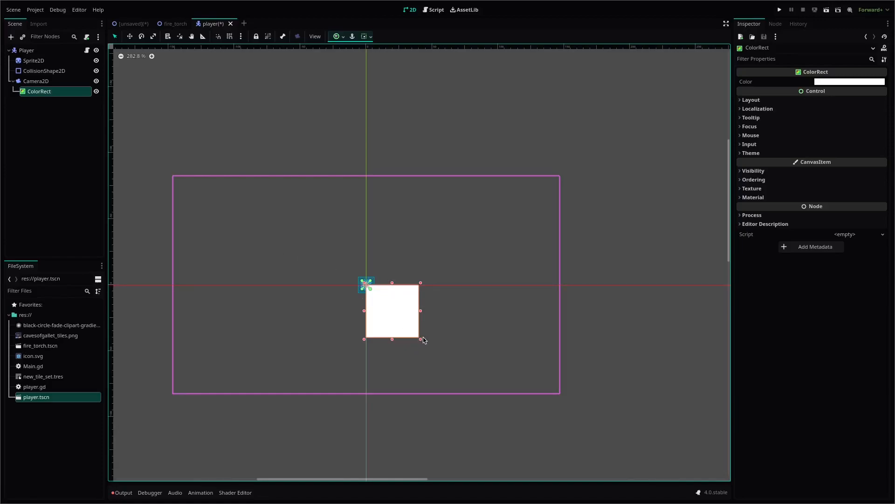
pyautogui.moveTo(420, 339); pyautogui.dragTo(607, 418)
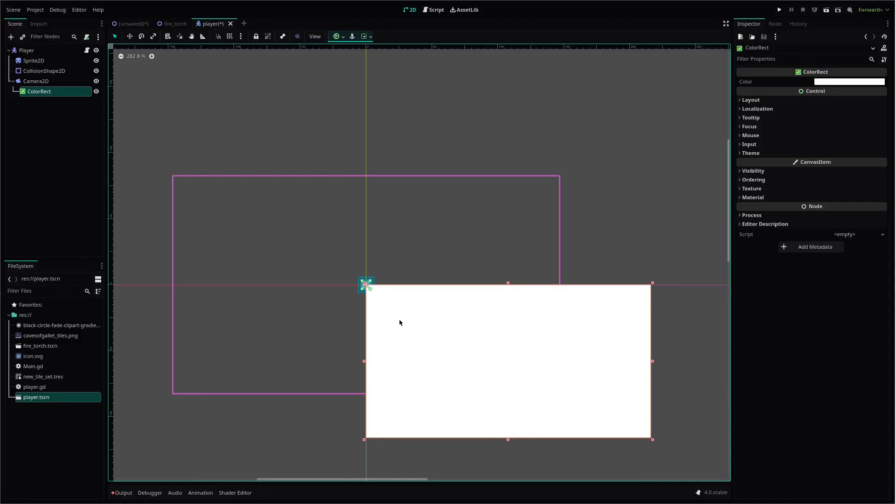
pyautogui.press('Delete')
pyautogui.press('Return')
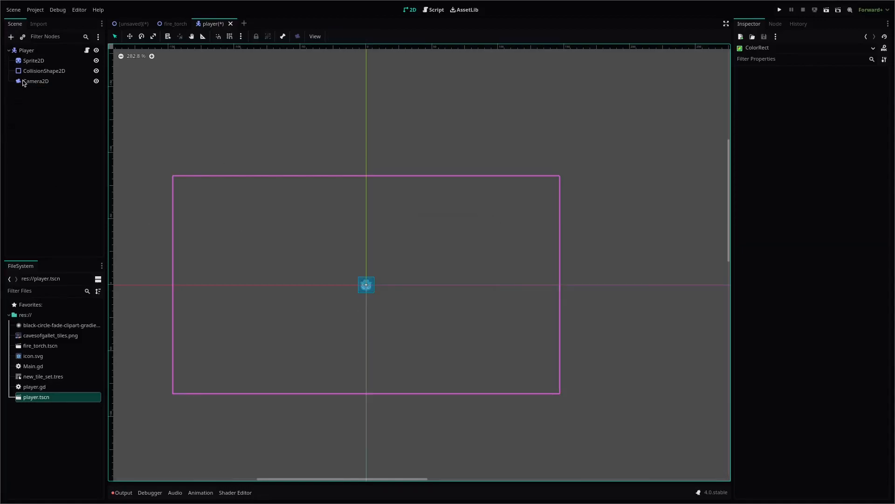
# Add a second Sprite2D under the Player root and assign cavesofgallet_tiles.png as its texture
pyautogui.click(55, 55)
pyautogui.hotkey('ctrl', 'a')
pyautogui.write('sprite')
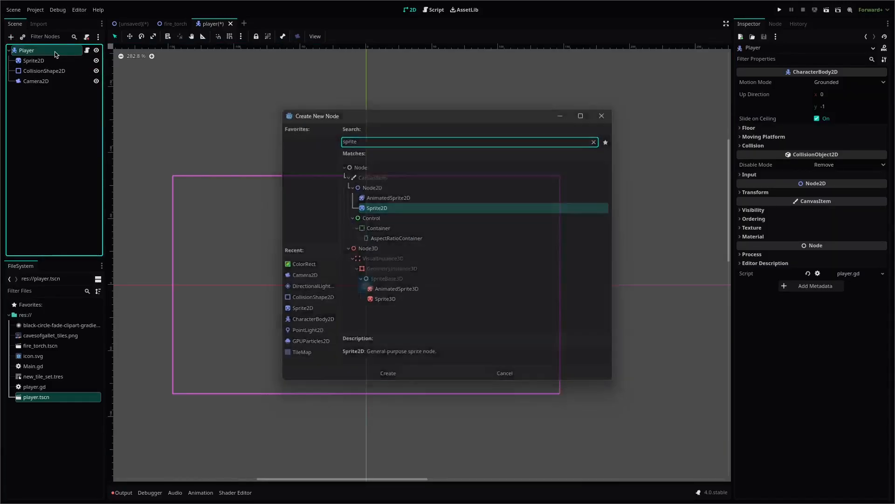
pyautogui.press('Return')
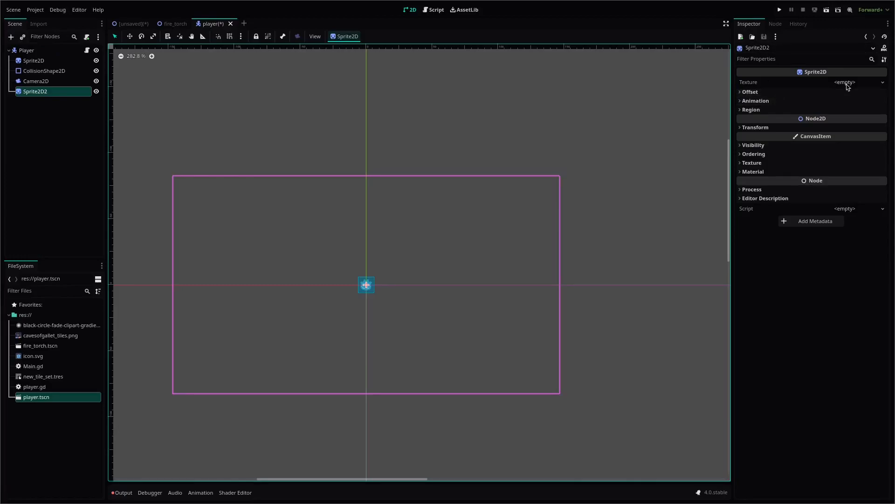
pyautogui.click(36, 337)
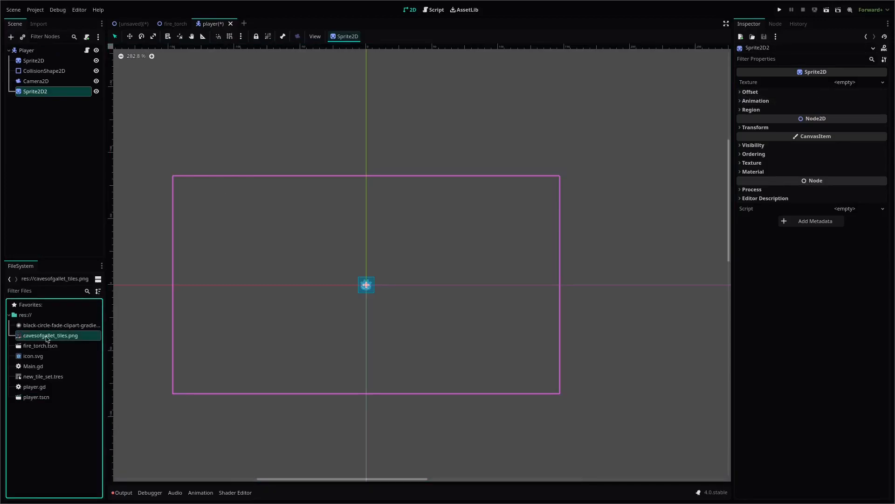
pyautogui.moveTo(795, 132); pyautogui.dragTo(845, 83)
pyautogui.click(847, 88)
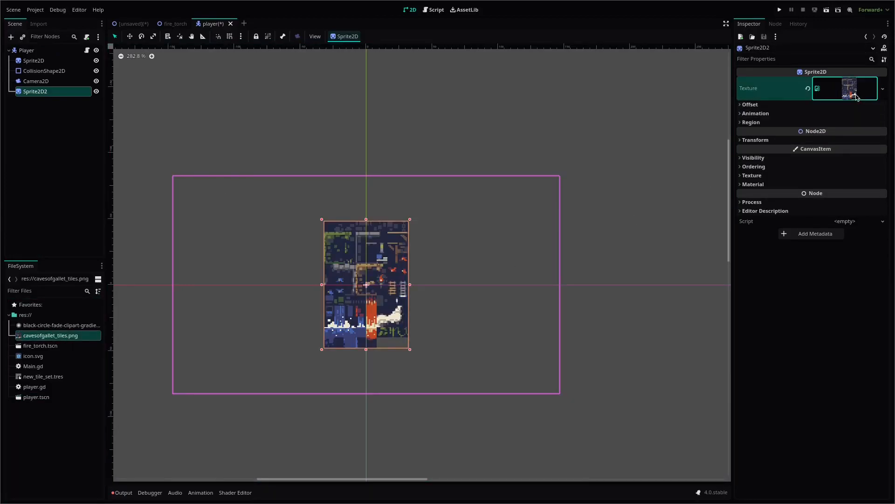
# Enable the new sprite's region and limit it to the plain dark 7 × 7 px area at the tilesheet's upper-left corner
pyautogui.click(774, 231)
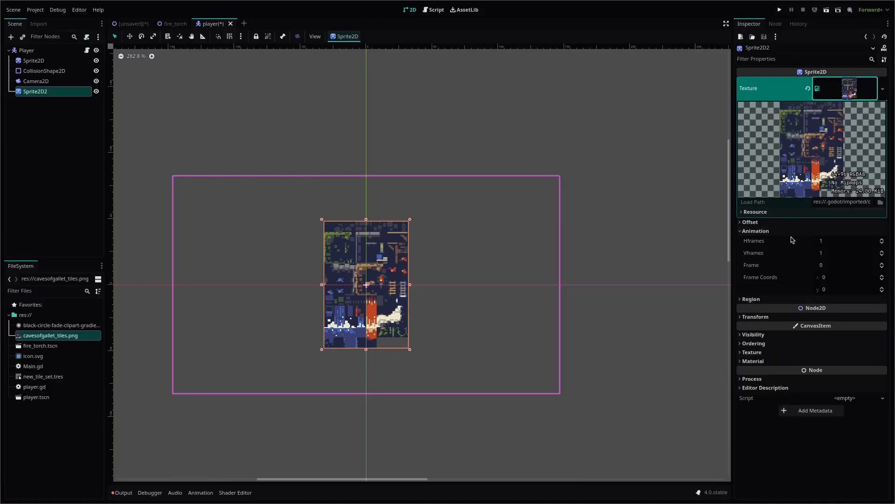
pyautogui.click(792, 231)
pyautogui.click(797, 240)
pyautogui.click(819, 250)
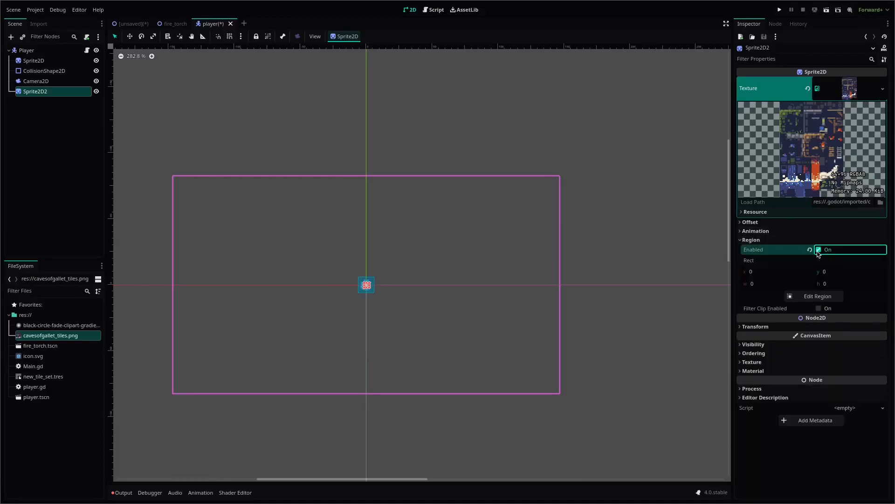
pyautogui.click(815, 296)
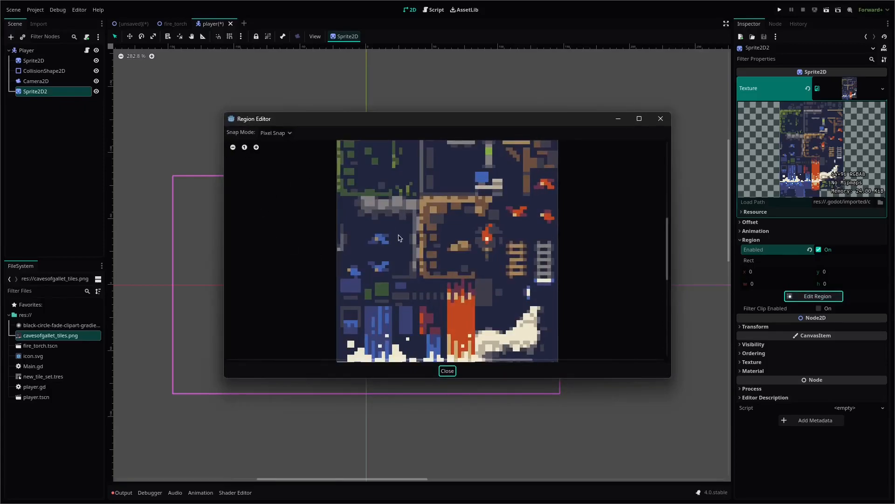
pyautogui.moveTo(363, 188); pyautogui.dragTo(355, 289, button='middle')
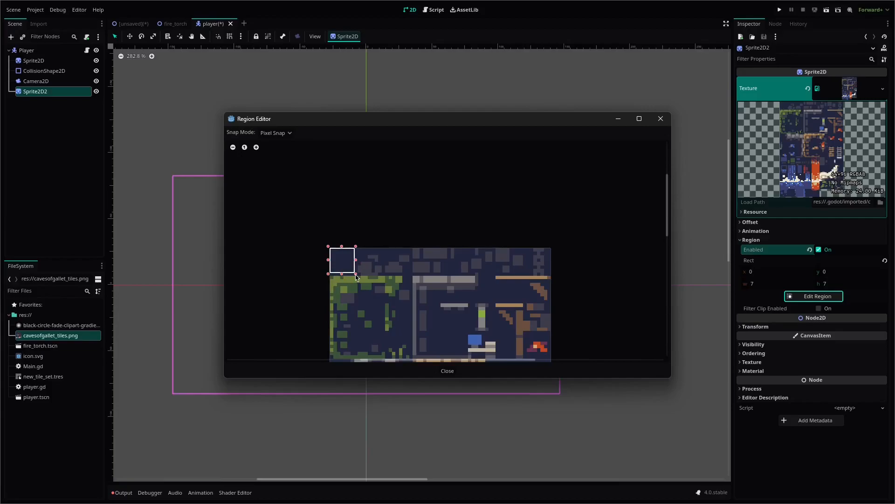
pyautogui.click(449, 371)
# Scale the dark region sprite up symmetrically about the origin into a wide background extending beyond the camera frame
pyautogui.scroll(3, 388, 306)
pyautogui.scroll(-2, 372, 293)
pyautogui.moveTo(367, 290); pyautogui.dragTo(790, 501)
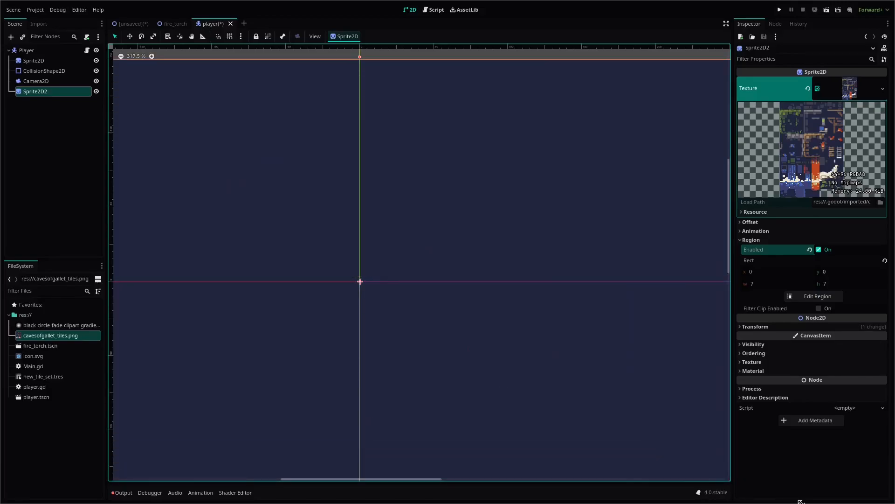
pyautogui.scroll(-5, 428, 294)
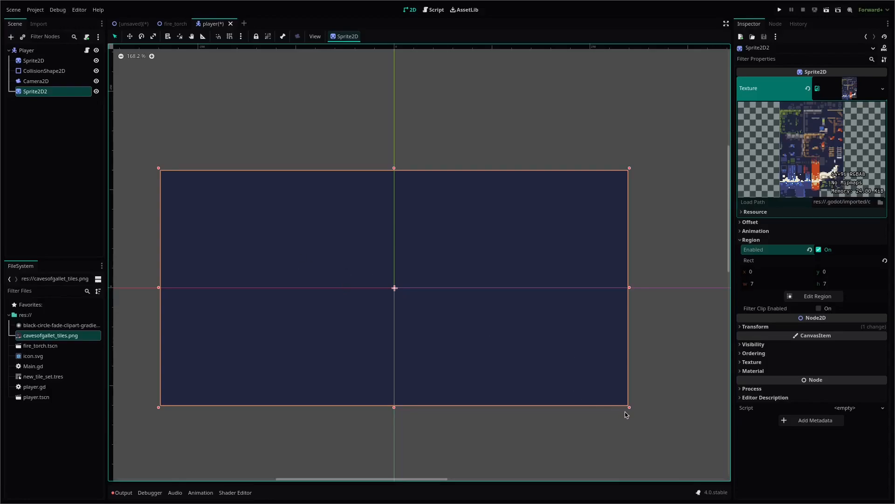
pyautogui.moveTo(630, 408); pyautogui.dragTo(638, 433)
pyautogui.hotkey('ctrl', 'z')
# Set the Z Index of the original Sprite2D, CollisionShape2D and Camera2D together to 1
pyautogui.click(758, 353)
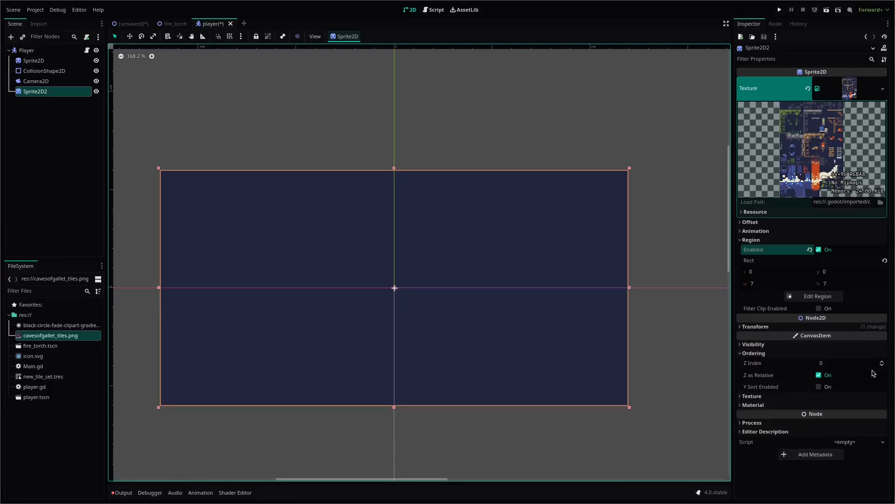
pyautogui.click(30, 64)
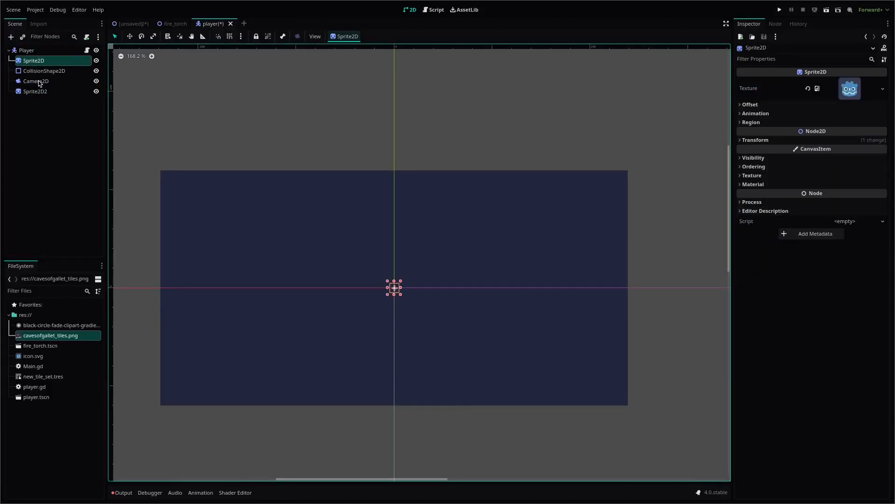
pyautogui.keyDown('shift'); pyautogui.click(31, 81); pyautogui.keyUp('shift')
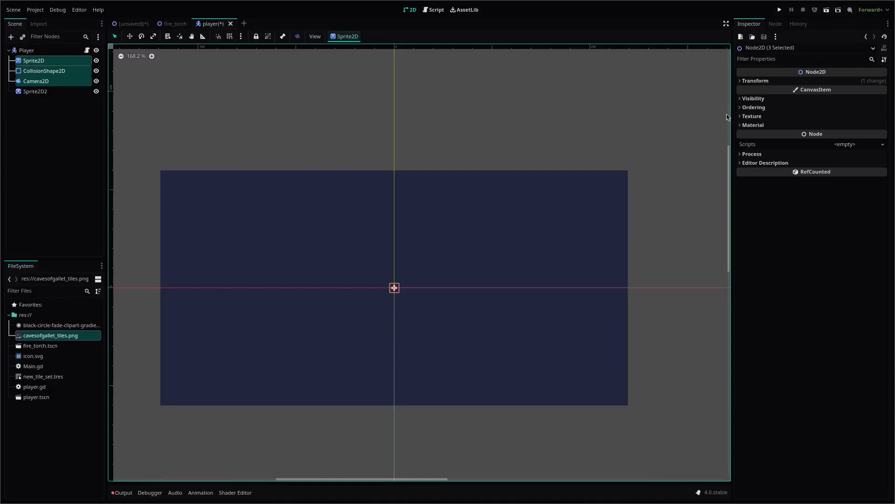
pyautogui.click(760, 108)
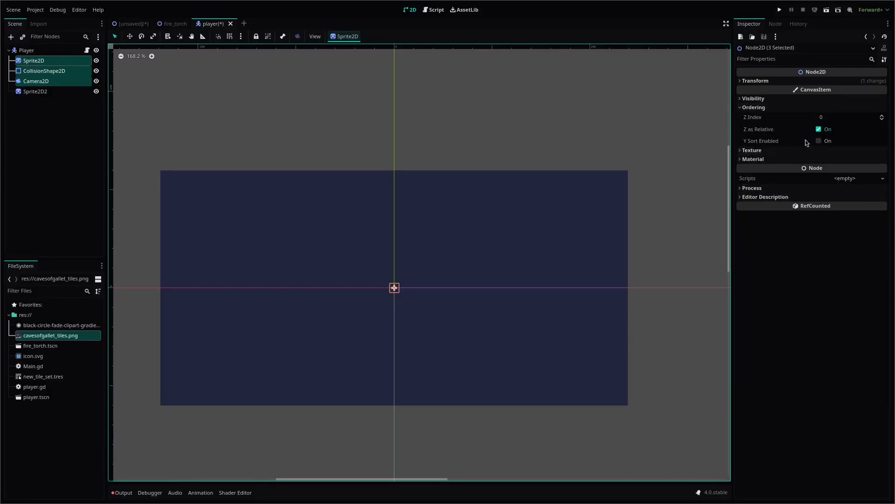
pyautogui.click(841, 108)
pyautogui.click(841, 107)
pyautogui.click(841, 106)
pyautogui.click(843, 100)
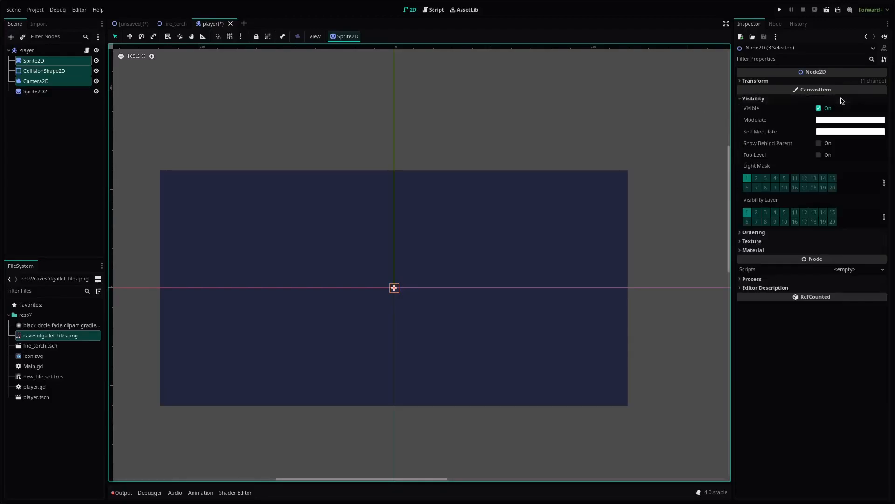
pyautogui.click(843, 99)
pyautogui.click(834, 108)
pyautogui.click(854, 117)
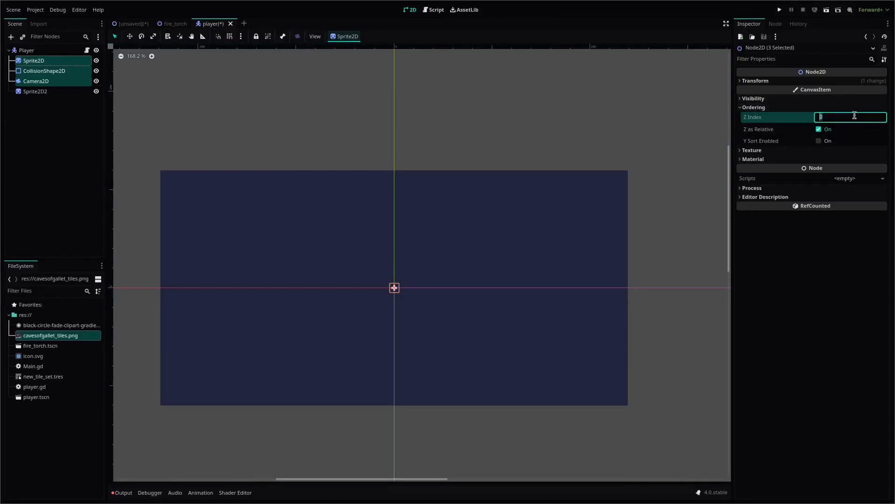
pyautogui.write('1')
pyautogui.press('Return')
pyautogui.scroll(4, 363, 257)
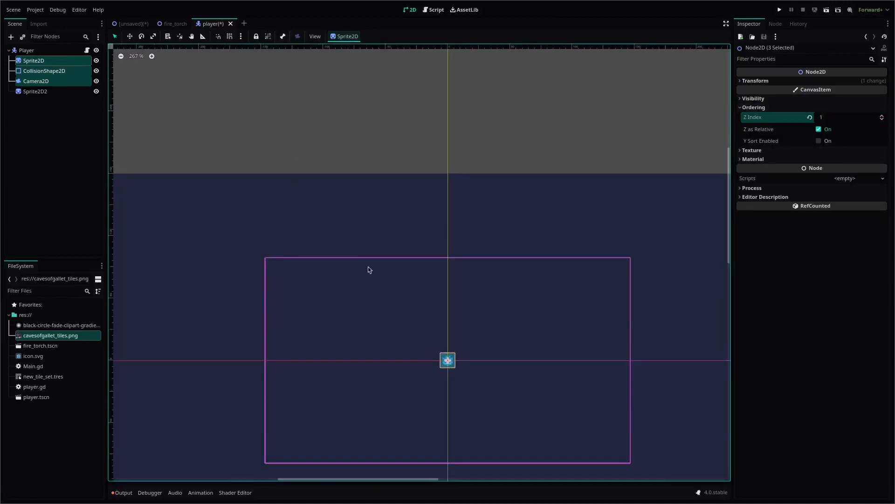
pyautogui.scroll(2, 416, 292)
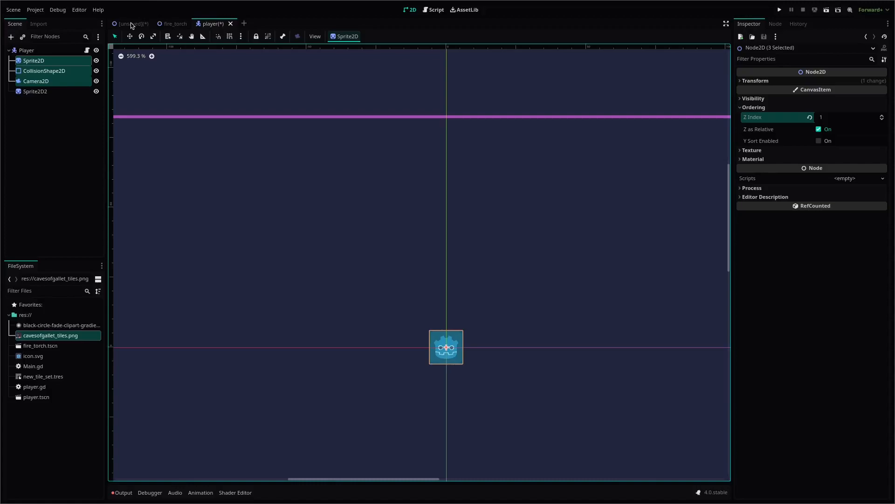
# Set the Z Index of the TileMap in the main scene to 2
pyautogui.click(130, 25)
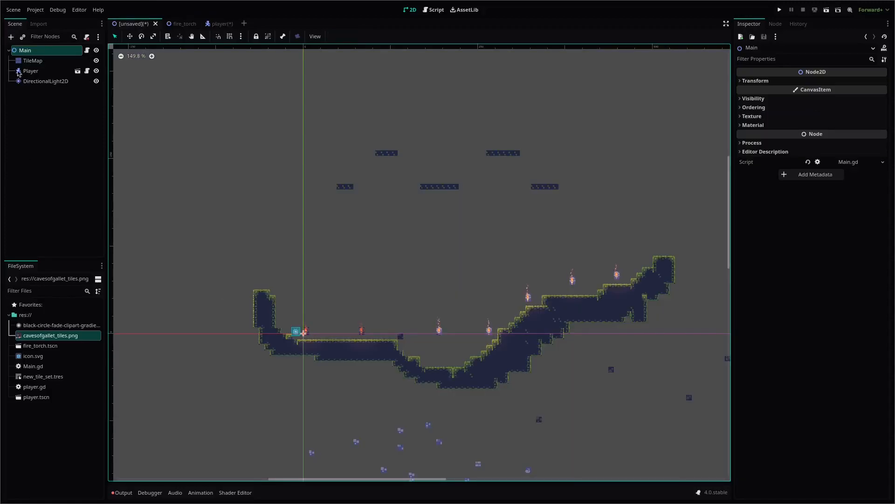
pyautogui.click(33, 61)
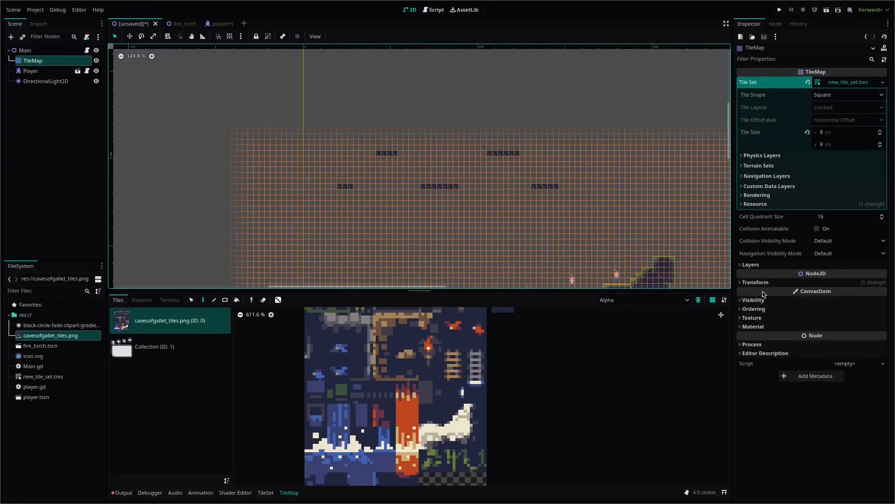
pyautogui.click(787, 308)
pyautogui.click(846, 319)
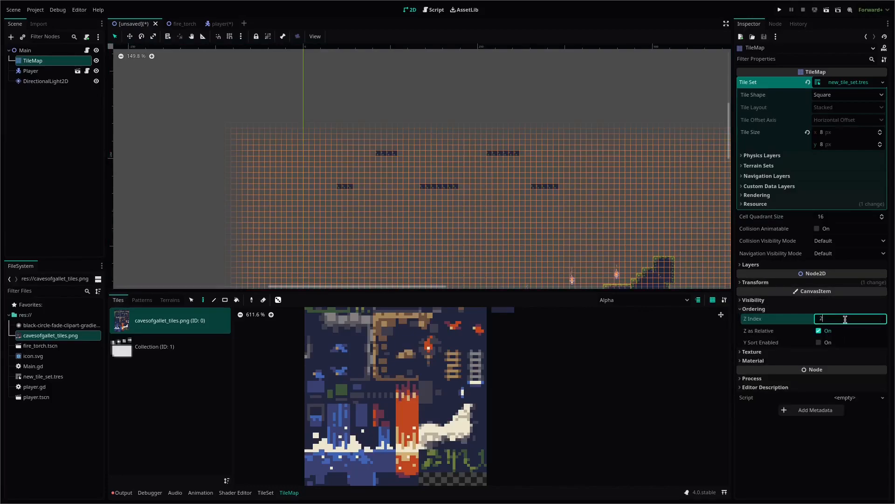
pyautogui.scroll(-4, 691, 109)
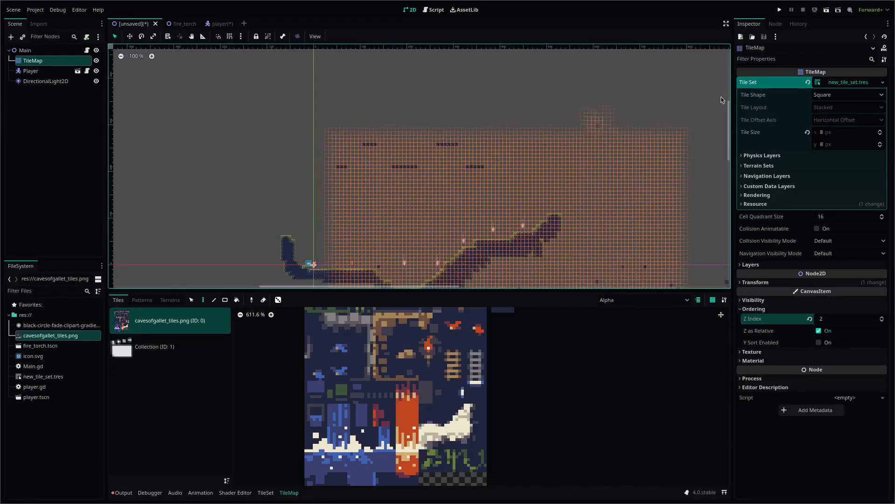
pyautogui.scroll(6, 298, 224)
pyautogui.moveTo(296, 225); pyautogui.dragTo(352, 142, button='middle')
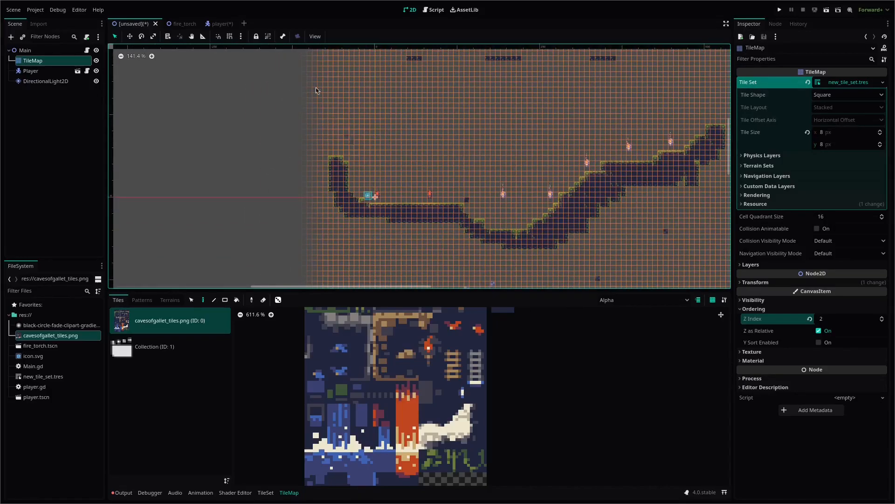
# Save the player scene and examine how its background sits behind the terrain and torches in the main scene
pyautogui.hotkey('ctrl', 's')
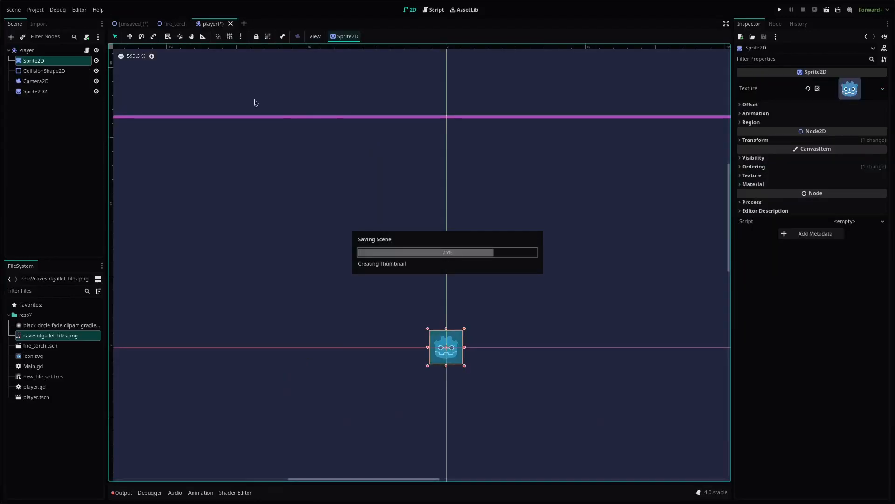
pyautogui.click(119, 24)
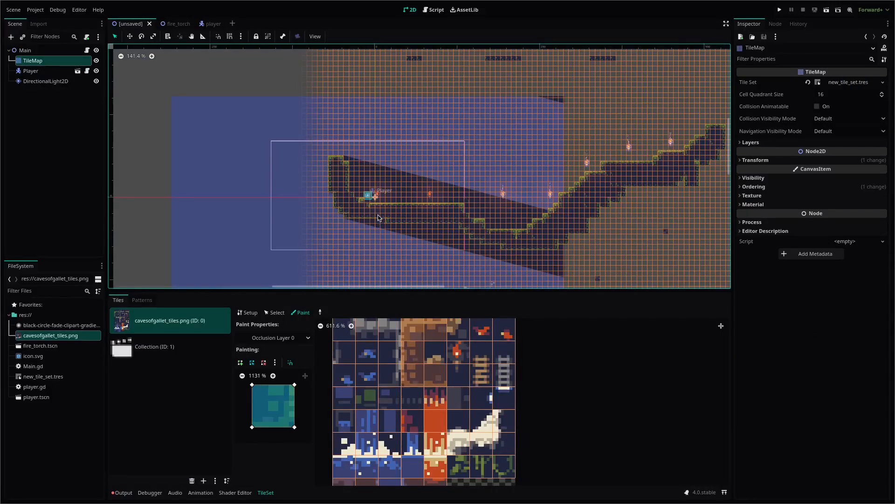
pyautogui.scroll(6, 432, 181)
pyautogui.scroll(2, 432, 181)
pyautogui.moveTo(392, 180); pyautogui.dragTo(492, 127, button='middle')
pyautogui.scroll(-7, 369, 154)
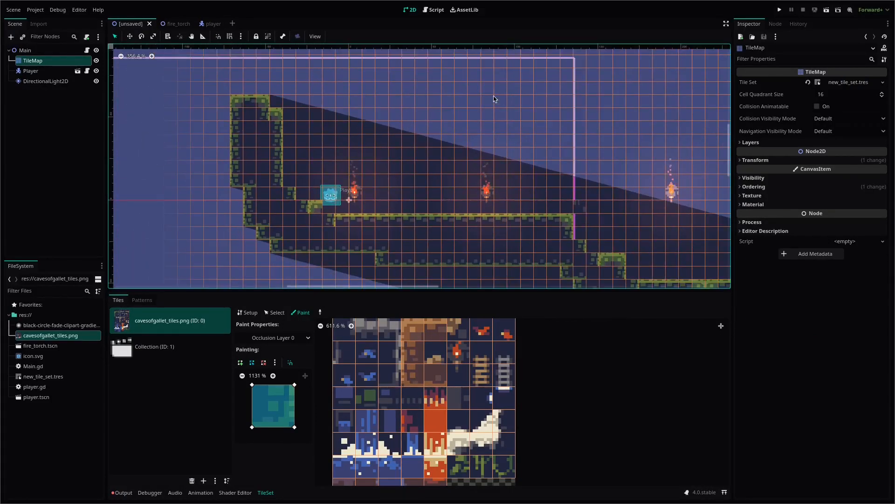
pyautogui.scroll(3, 419, 199)
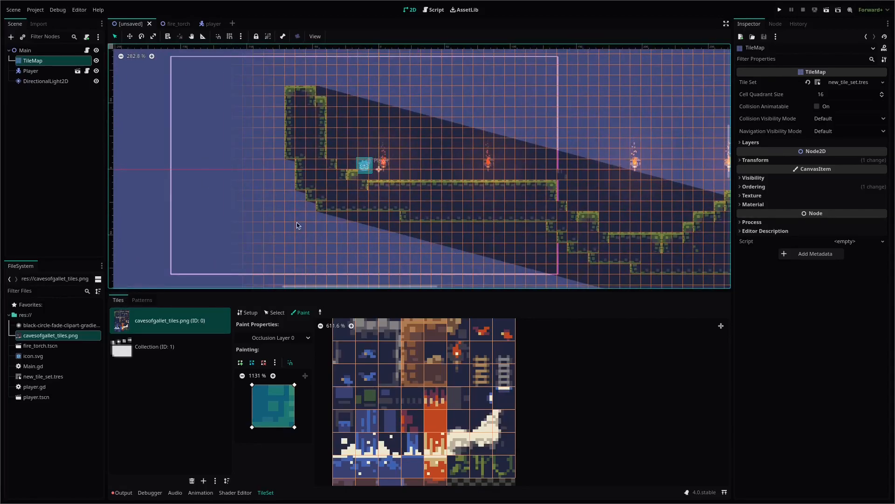
pyautogui.scroll(1, 426, 276)
# Lower the Energy of the DirectionalLight2D to 0.18
pyautogui.click(28, 84)
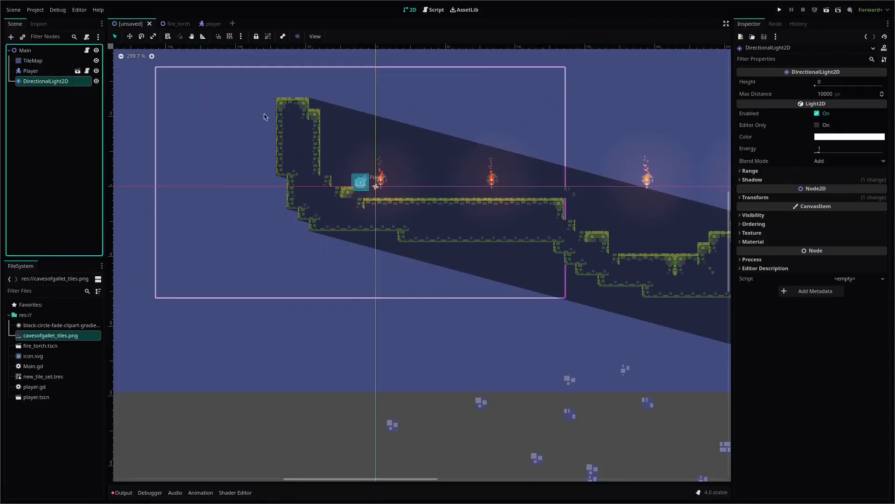
pyautogui.scroll(-4, 368, 154)
pyautogui.scroll(1, 387, 164)
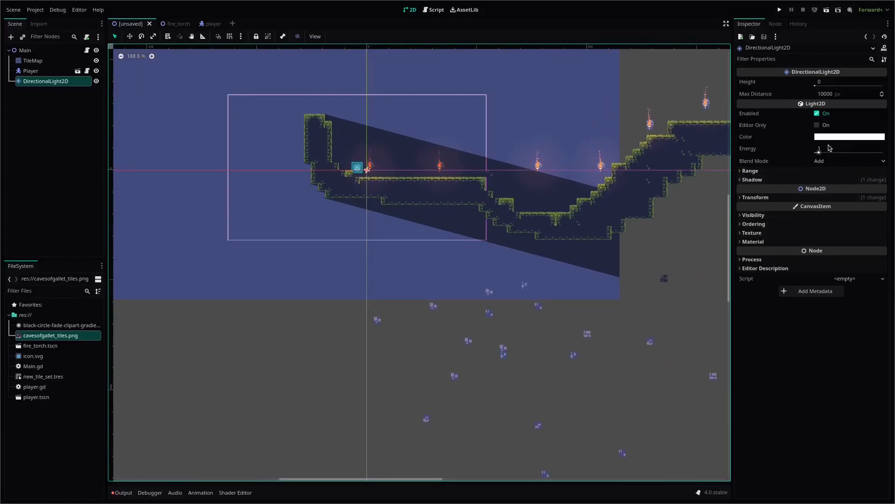
pyautogui.moveTo(821, 152); pyautogui.dragTo(818, 152)
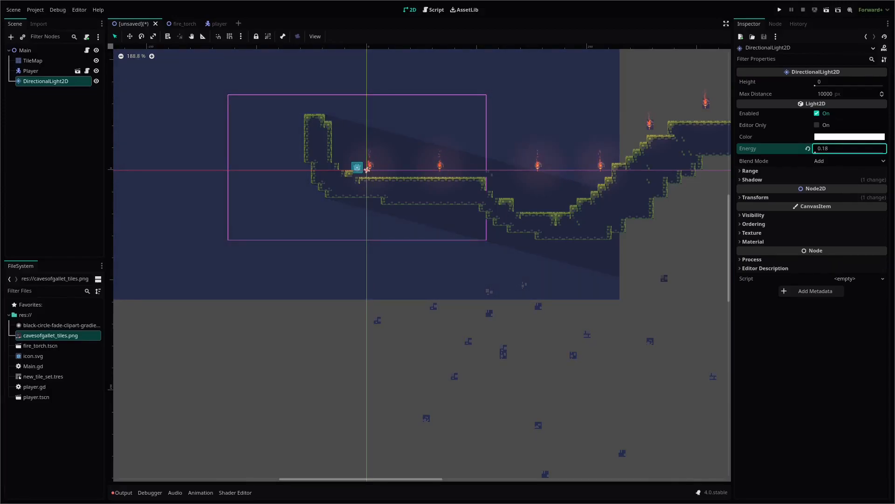
# Set the Rotation of the DirectionalLight2D to -330° and check the shadows cast by the floating platforms
pyautogui.click(800, 198)
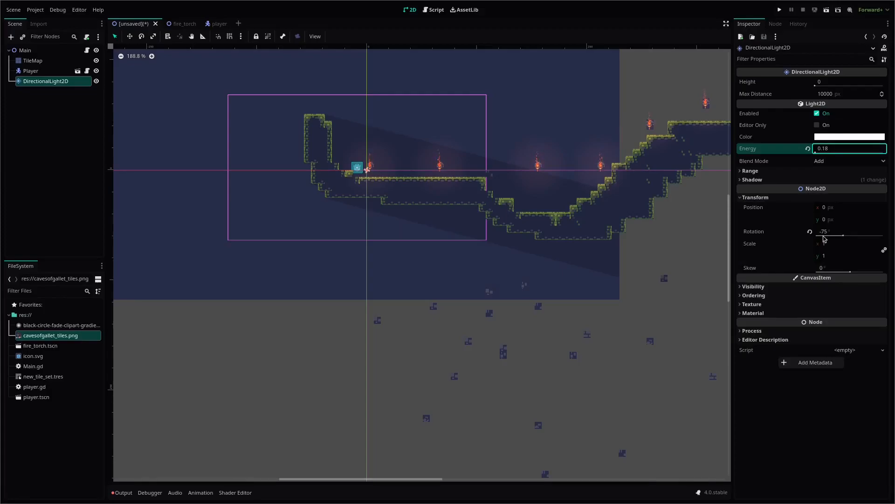
pyautogui.moveTo(842, 236); pyautogui.dragTo(820, 234)
pyautogui.moveTo(517, 149); pyautogui.dragTo(432, 359, button='middle')
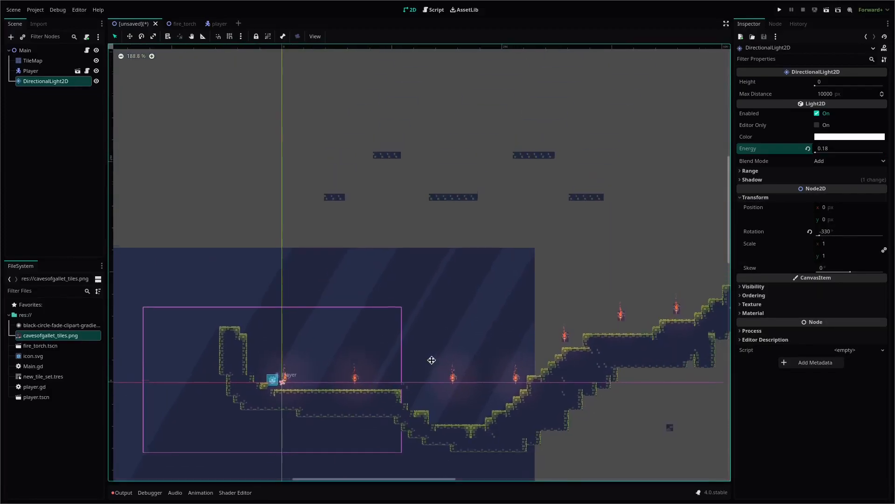
pyautogui.scroll(-4, 434, 348)
pyautogui.moveTo(397, 330); pyautogui.dragTo(452, 293, button='middle')
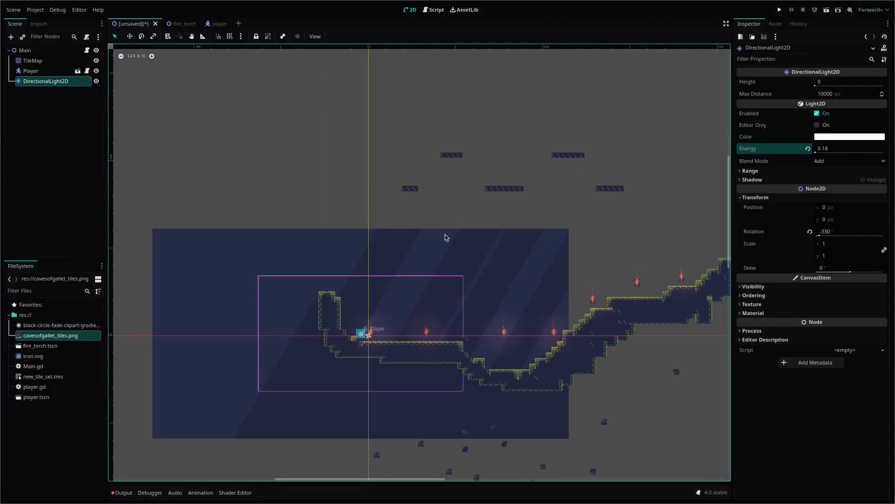
# Run the project with the current scene as main scene, saving it as main.tscn, and maximize the game window
pyautogui.click(779, 10)
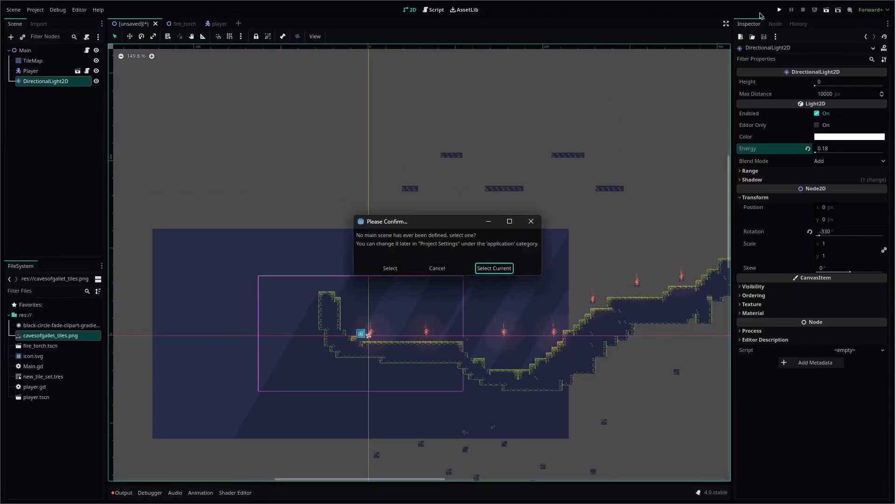
pyautogui.click(494, 268)
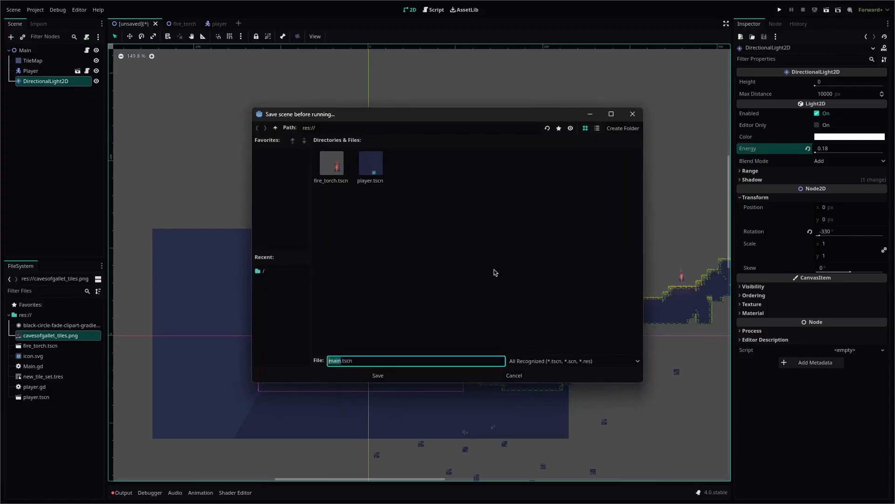
pyautogui.click(379, 377)
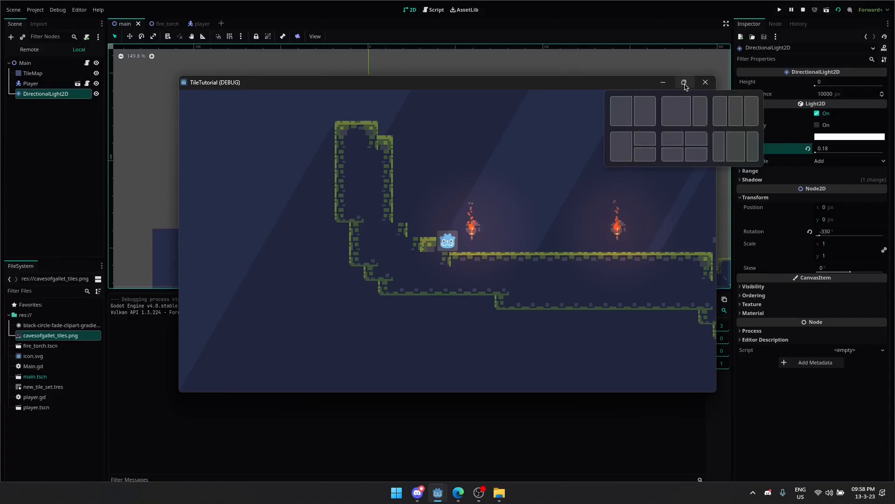
pyautogui.click(685, 88)
# Playtest the level by running and jumping across the terrain in both directions and off its far end, and close the game
pyautogui.press('Right')
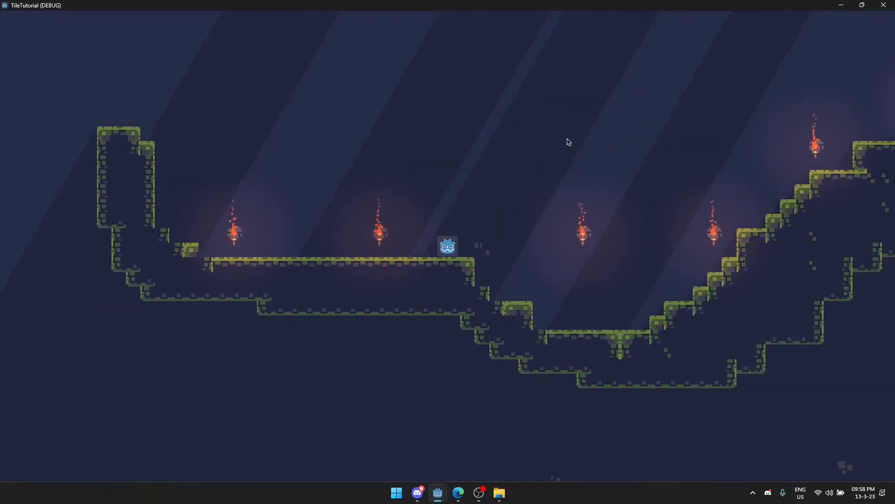
pyautogui.press('space')
pyautogui.press('Right')
pyautogui.press('space')
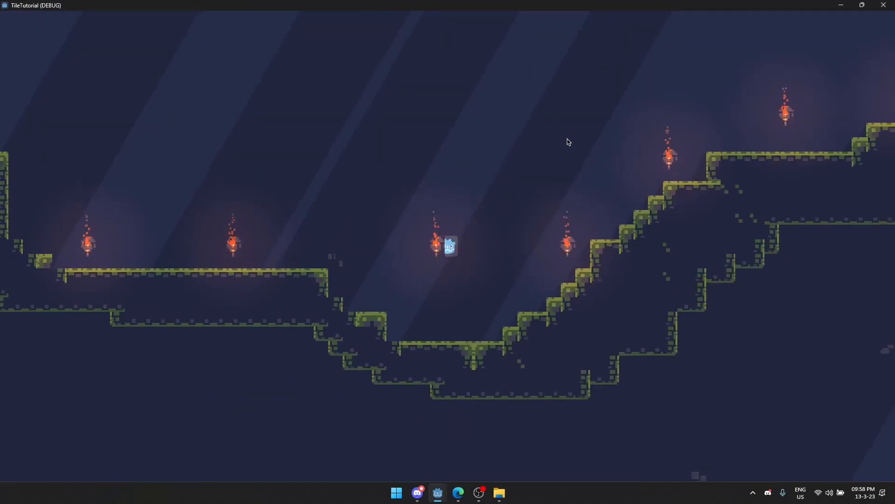
pyautogui.press('space')
pyautogui.press('Right')
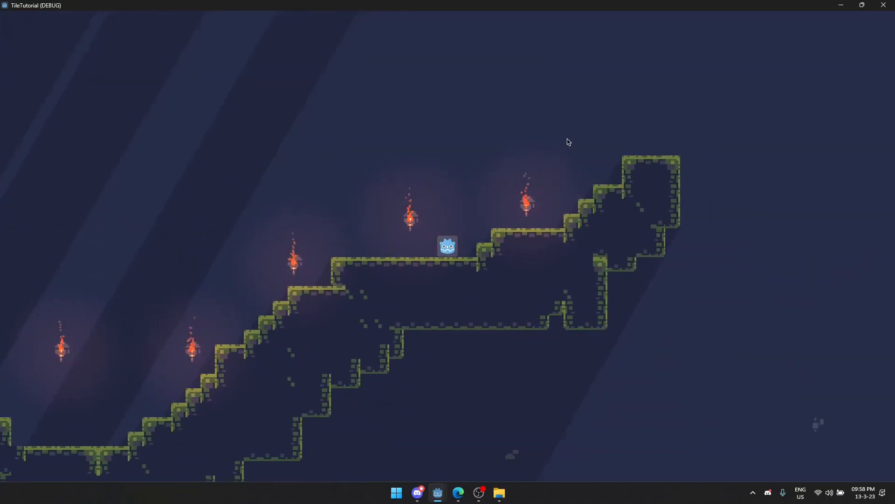
pyautogui.press('space')
pyautogui.press('Left')
pyautogui.press('space')
pyautogui.press('space')
pyautogui.press('space')
pyautogui.press('space')
pyautogui.press('Right')
pyautogui.press('Right')
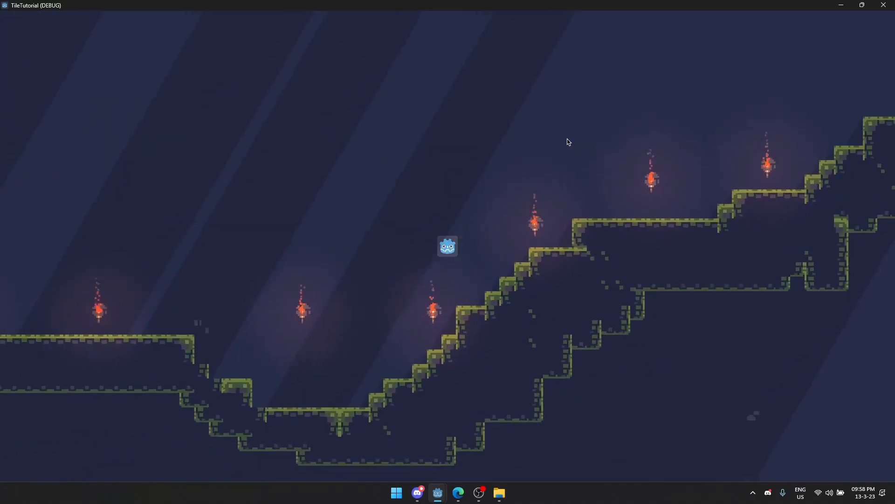
pyautogui.press('Right')
pyautogui.press('space')
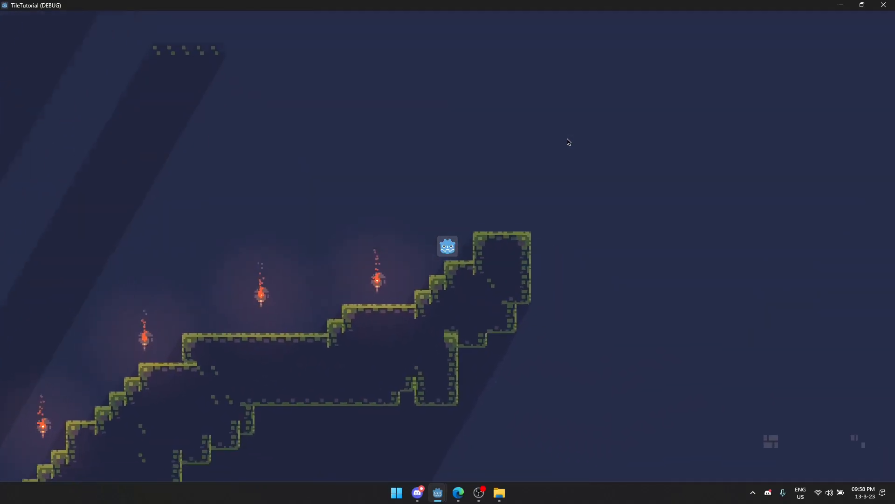
pyautogui.press('space')
pyautogui.press('Right')
pyautogui.press('space')
pyautogui.press('Left')
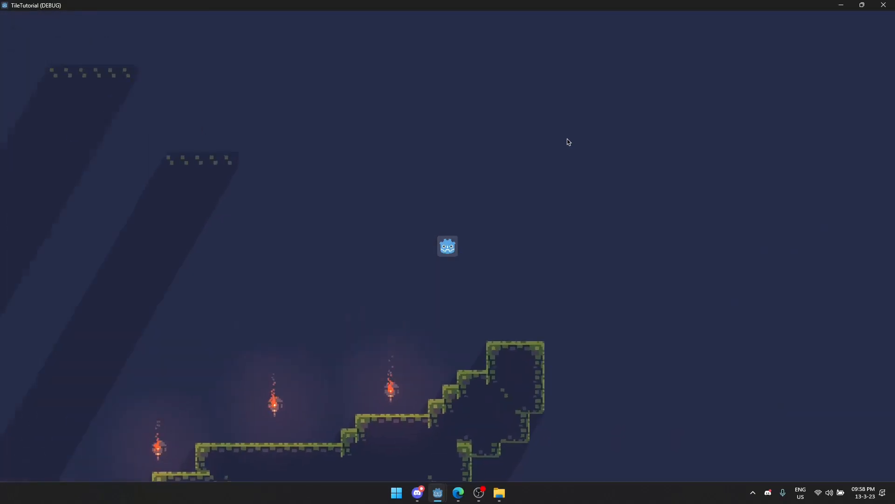
pyautogui.press('Left')
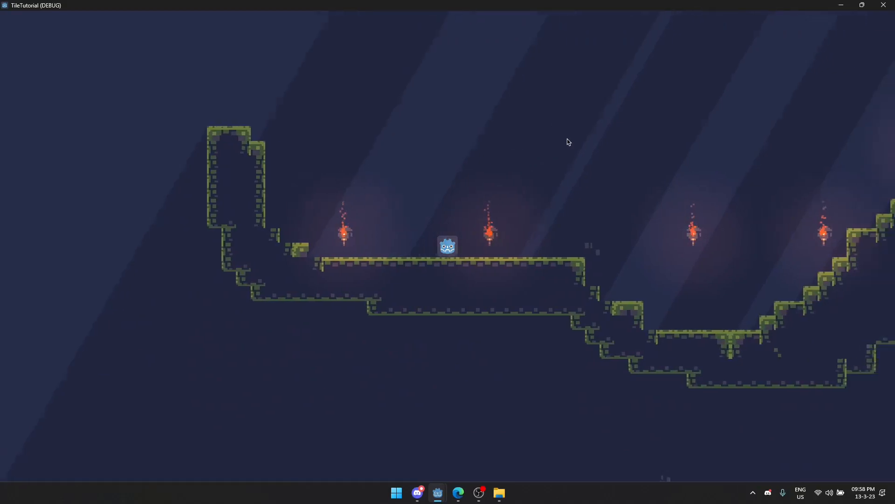
pyautogui.press('Right')
pyautogui.press('space')
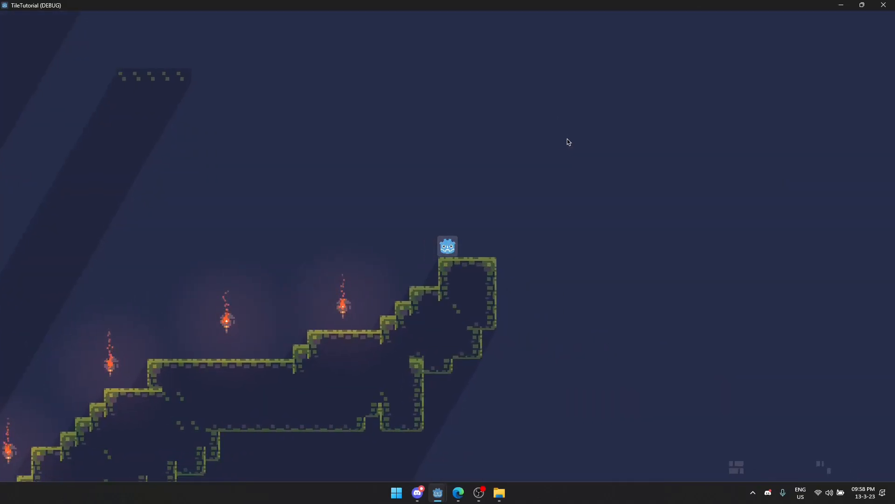
pyautogui.press('Right')
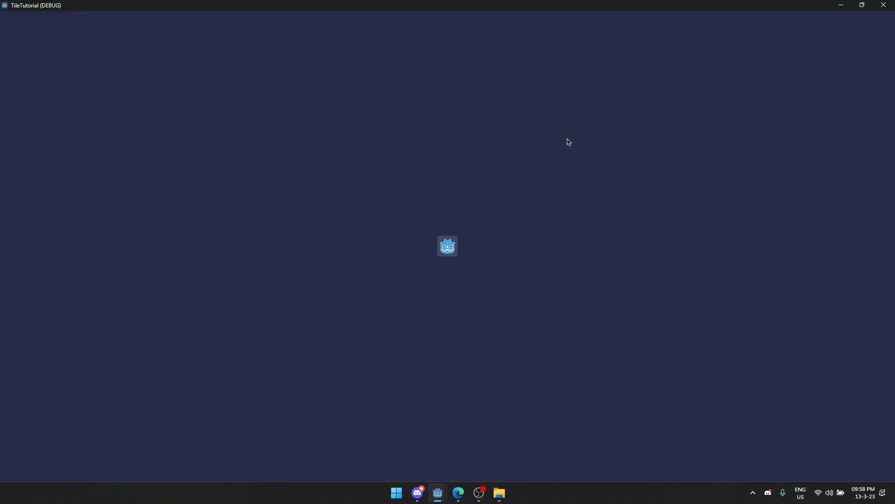
pyautogui.click(883, 5)
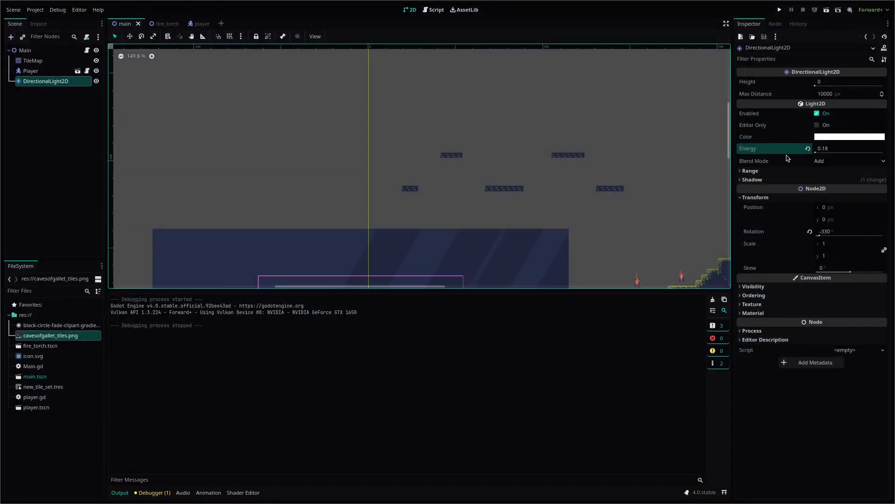
# Enable Position Smoothing on the player scene's Camera2D
pyautogui.click(203, 25)
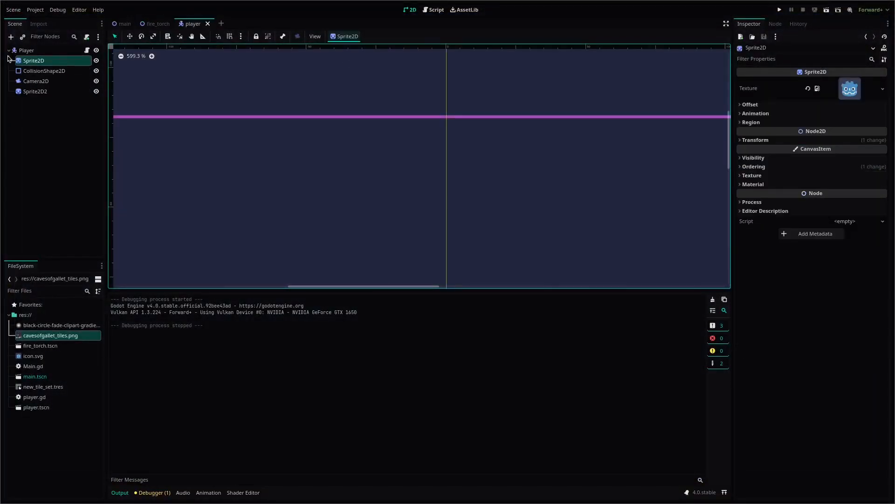
pyautogui.click(40, 82)
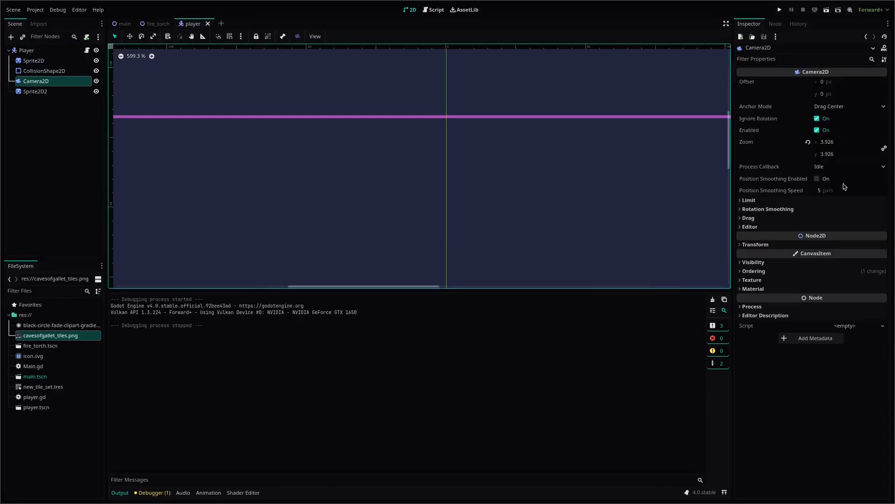
pyautogui.click(817, 179)
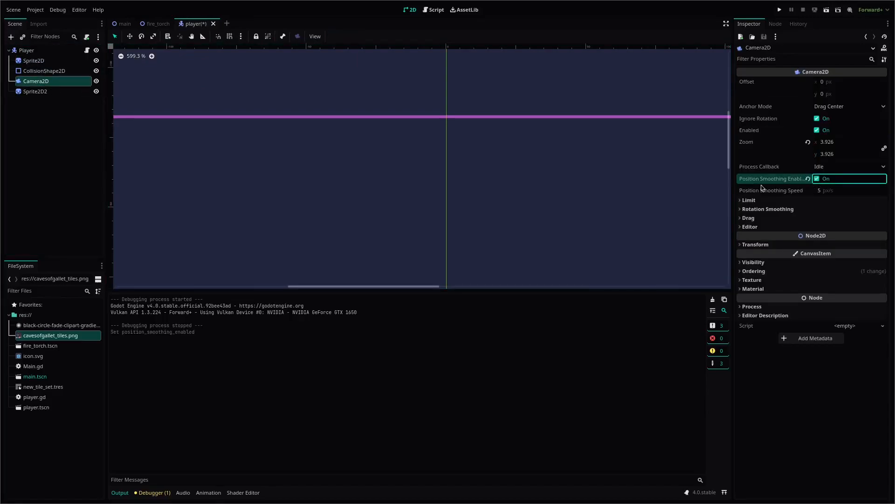
# Set the Z Index of the player scene's Sprite2D to 3
pyautogui.click(158, 24)
pyautogui.moveTo(407, 139); pyautogui.dragTo(391, 104, button='middle')
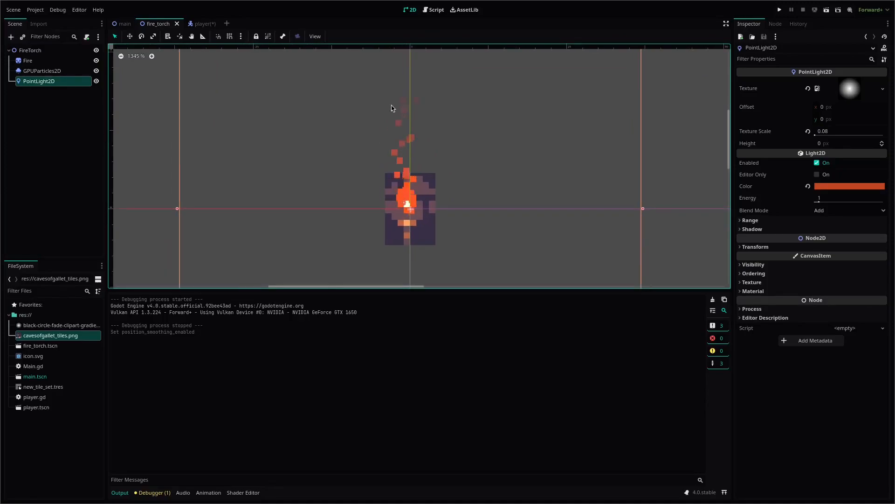
pyautogui.click(194, 24)
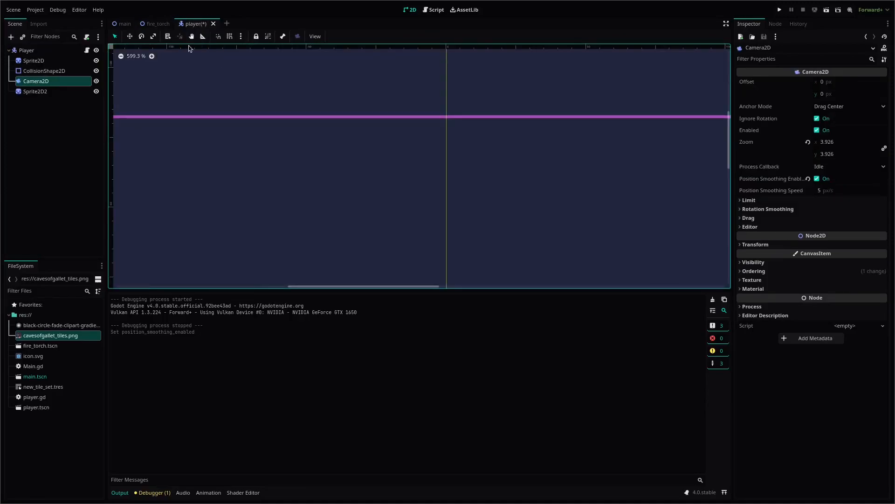
pyautogui.click(43, 54)
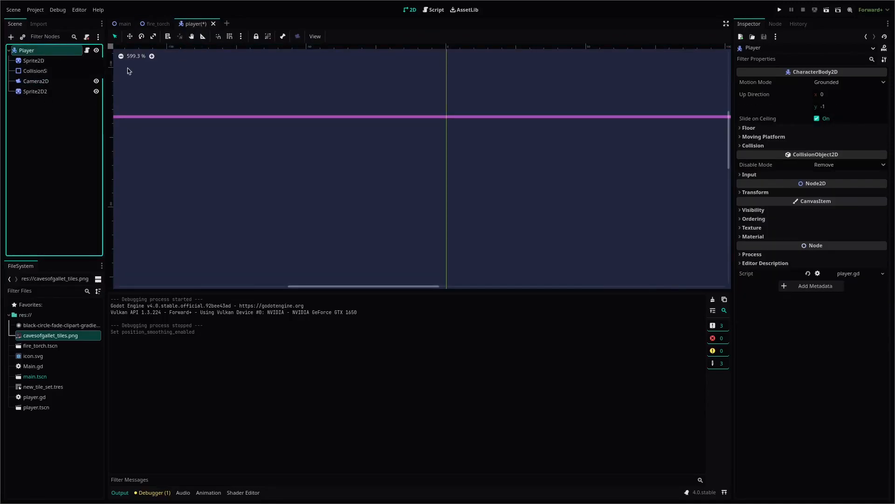
pyautogui.click(776, 219)
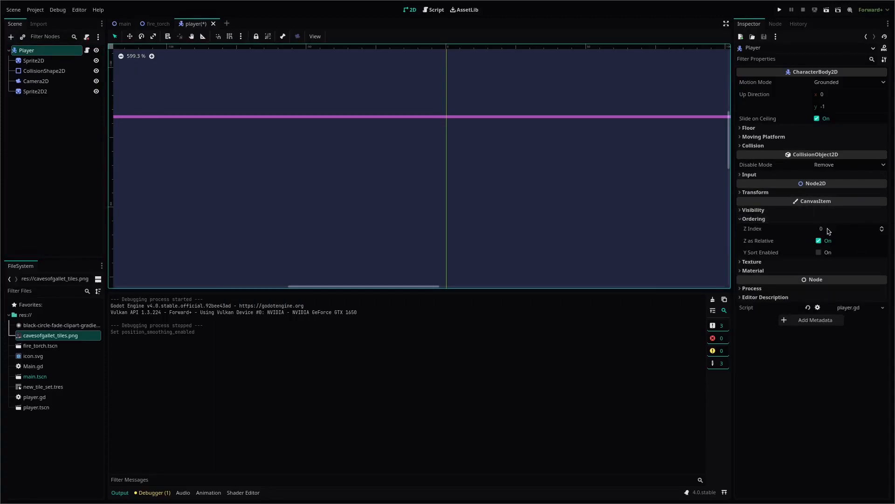
pyautogui.click(33, 61)
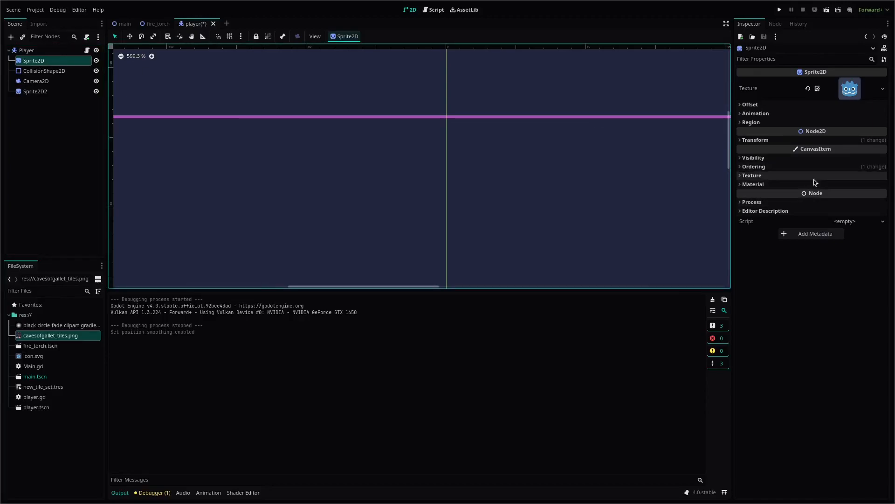
pyautogui.click(834, 176)
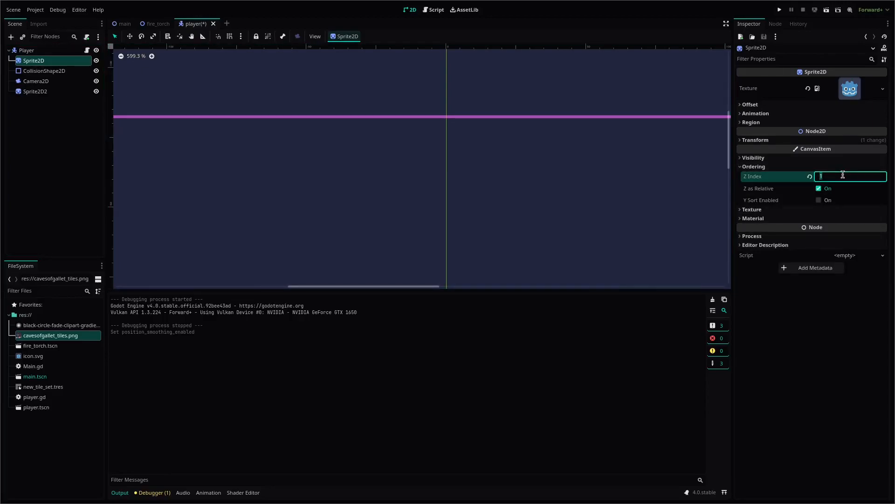
# Run the project, playtest by moving and jumping across the terrain and the pit between the torches, and close the game
pyautogui.click(778, 10)
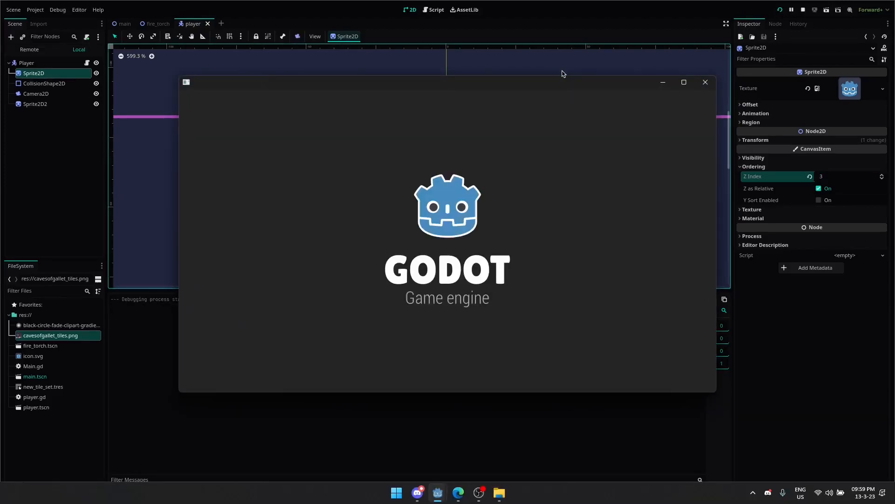
pyautogui.press('Right')
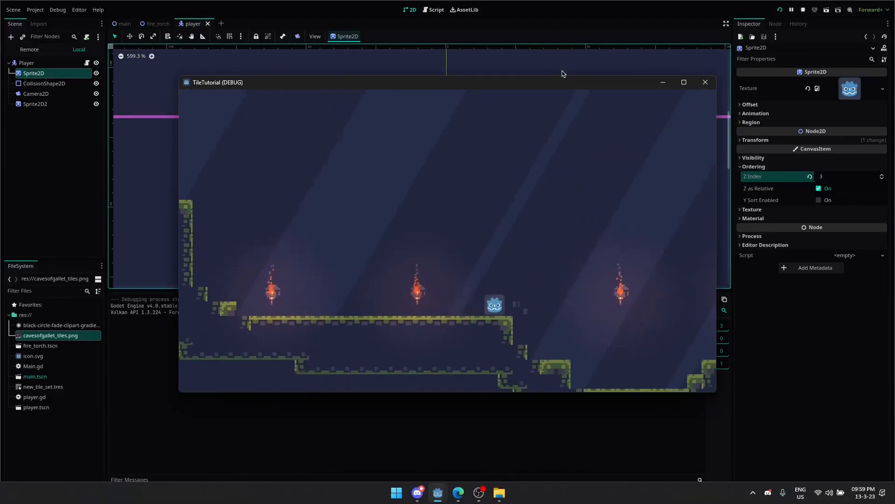
pyautogui.press('Right')
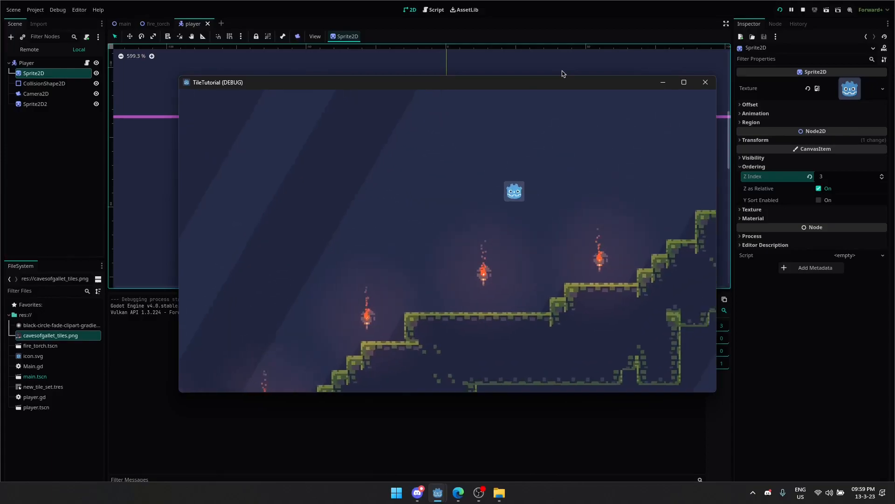
pyautogui.press('Right')
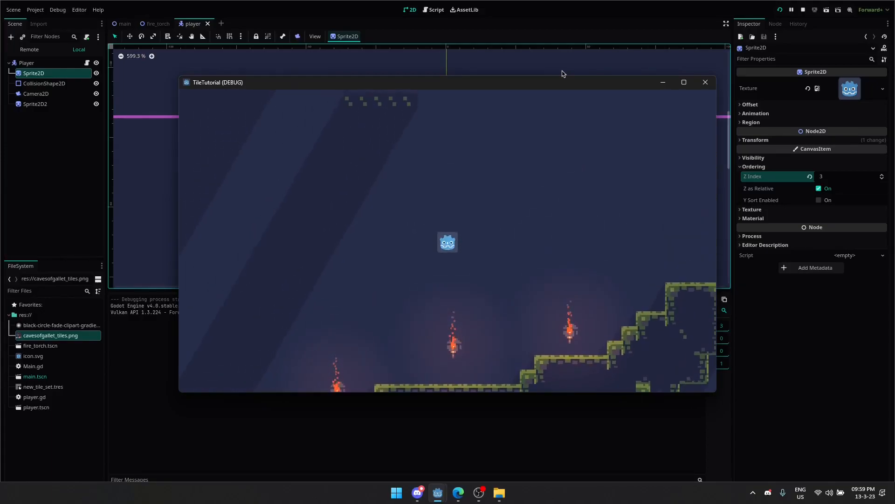
pyautogui.press('Up')
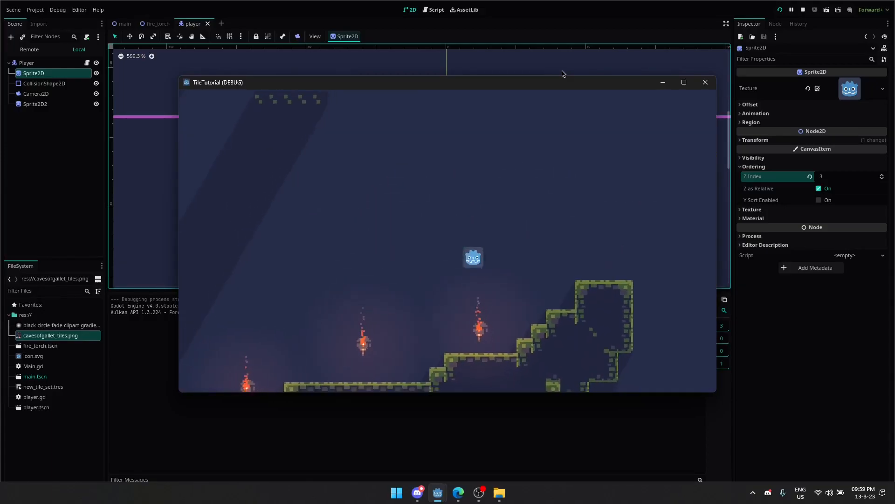
pyautogui.press('Right')
pyautogui.press('Right')
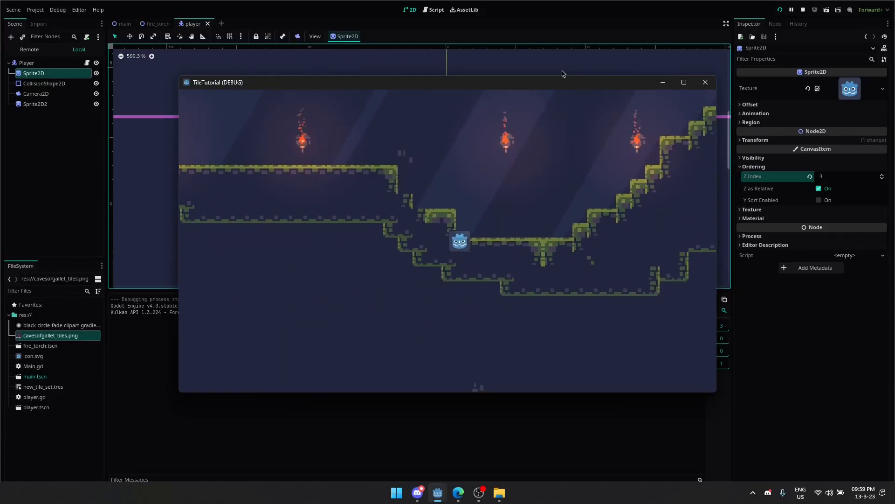
pyautogui.press('Up')
pyautogui.press('Left')
pyautogui.press('Up')
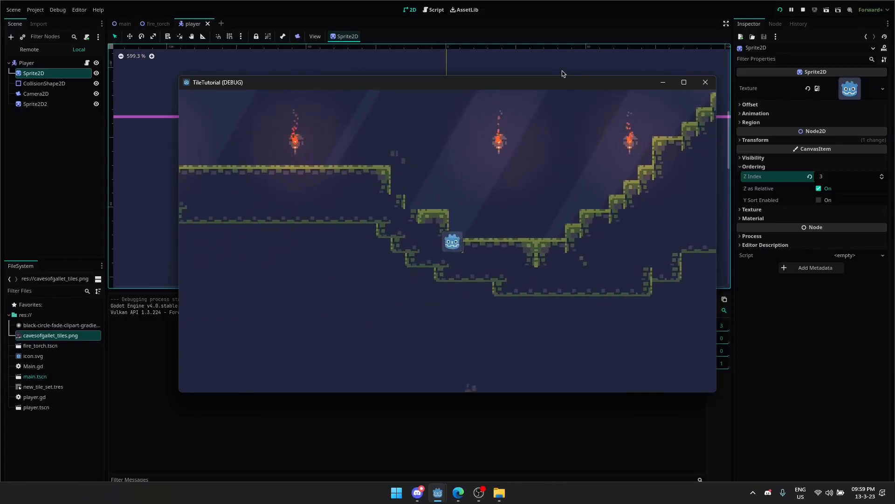
pyautogui.press('Right')
pyautogui.press('Left')
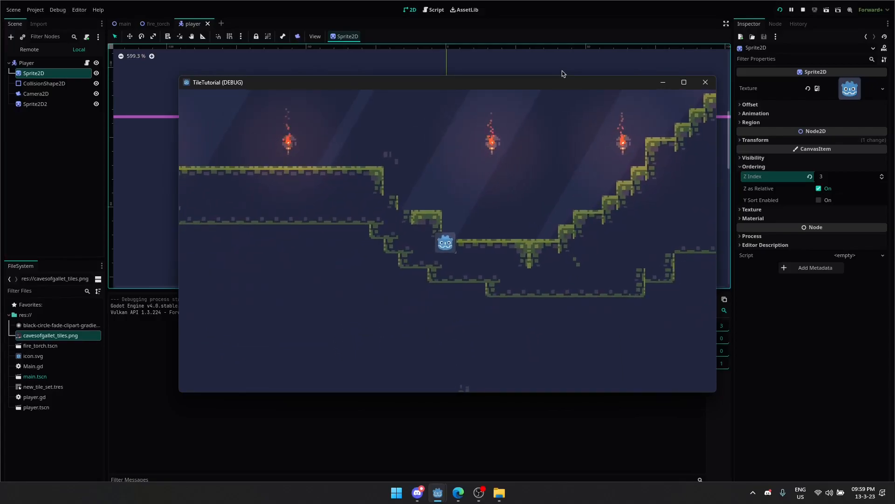
pyautogui.press('Up')
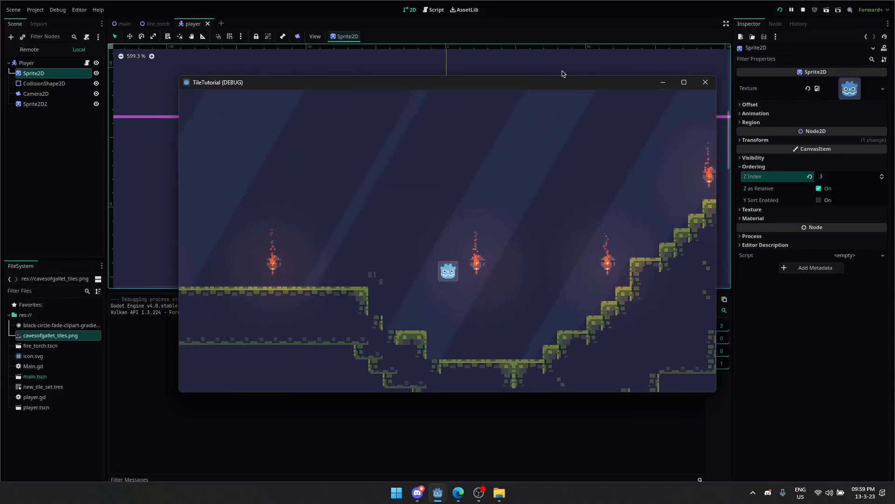
pyautogui.press('Right')
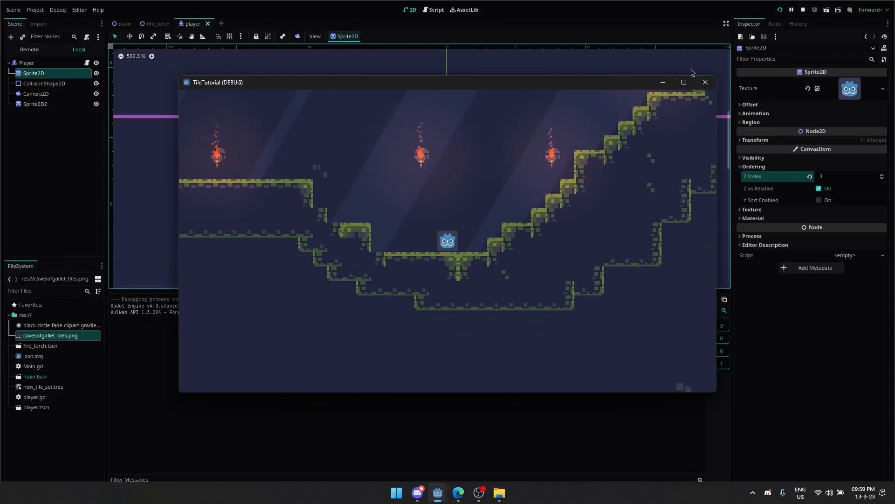
pyautogui.click(705, 82)
# In the main scene's TileMap, paint Grass terrain to shape the steep drop between the long flat ground and the pit into steps
pyautogui.click(435, 10)
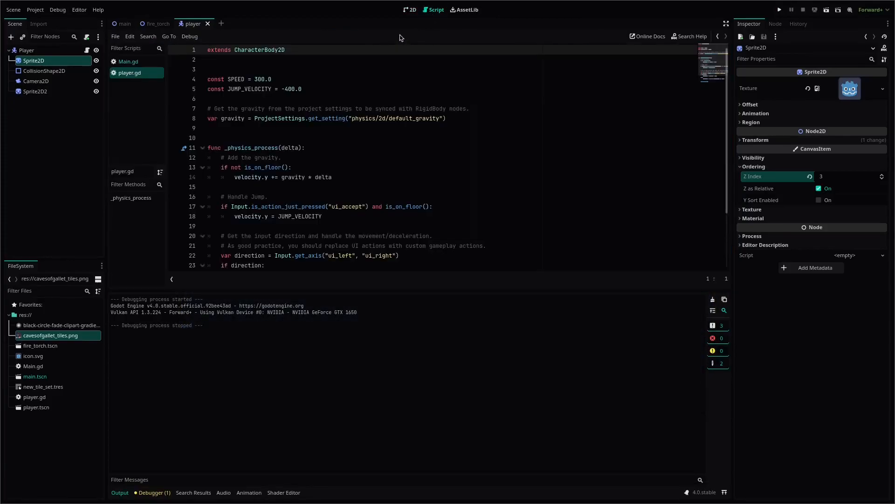
pyautogui.click(410, 10)
pyautogui.click(122, 24)
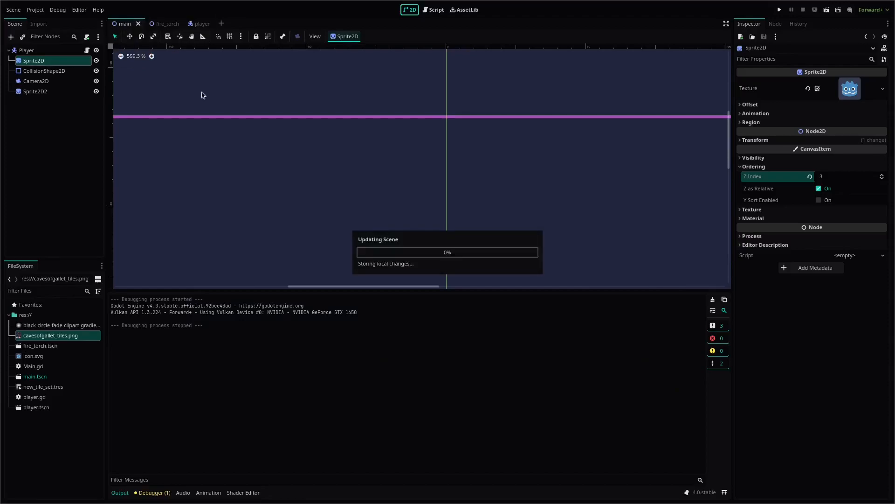
pyautogui.keyDown('ctrl'); pyautogui.scroll(-5, 340, 215); pyautogui.keyUp('ctrl')
pyautogui.scroll(4, 507, 60)
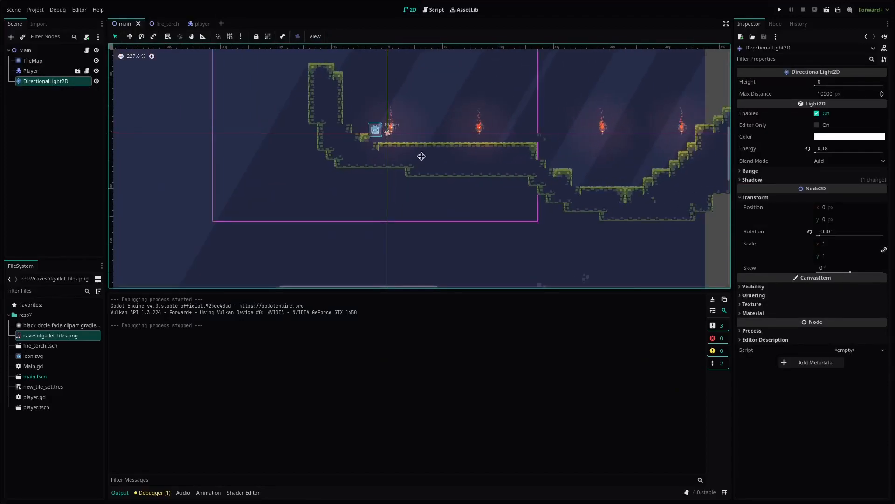
pyautogui.click(52, 61)
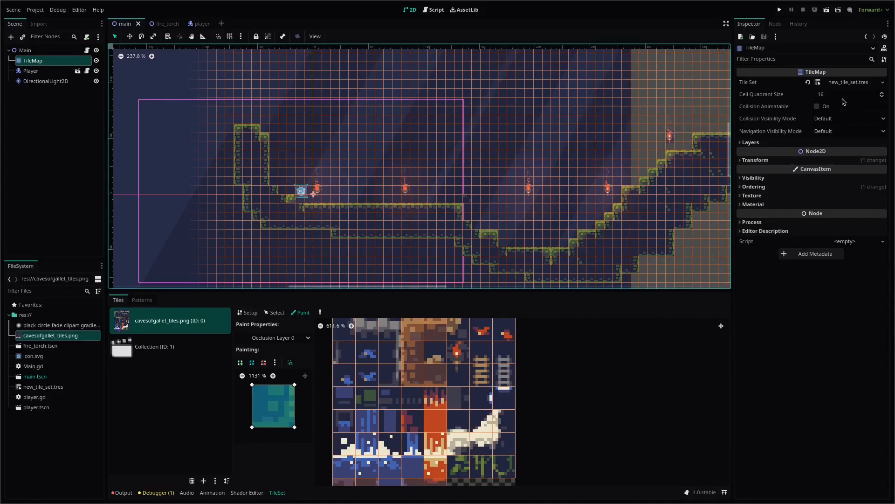
pyautogui.click(849, 82)
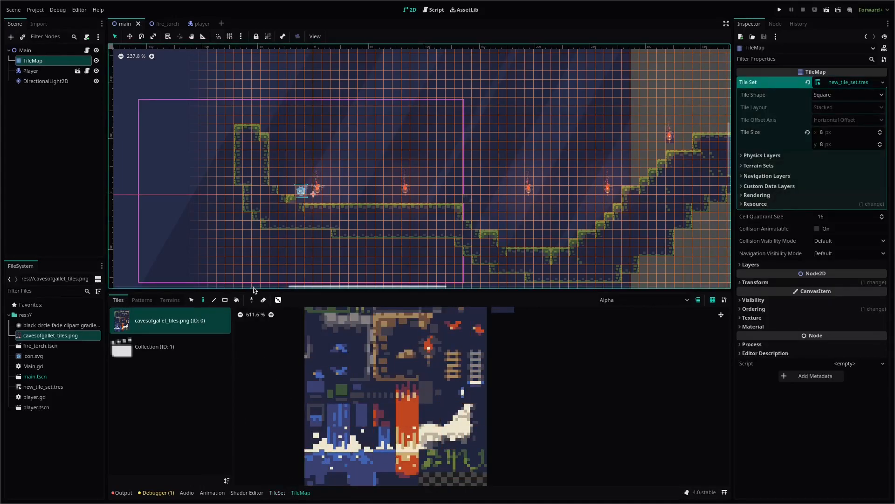
pyautogui.click(168, 300)
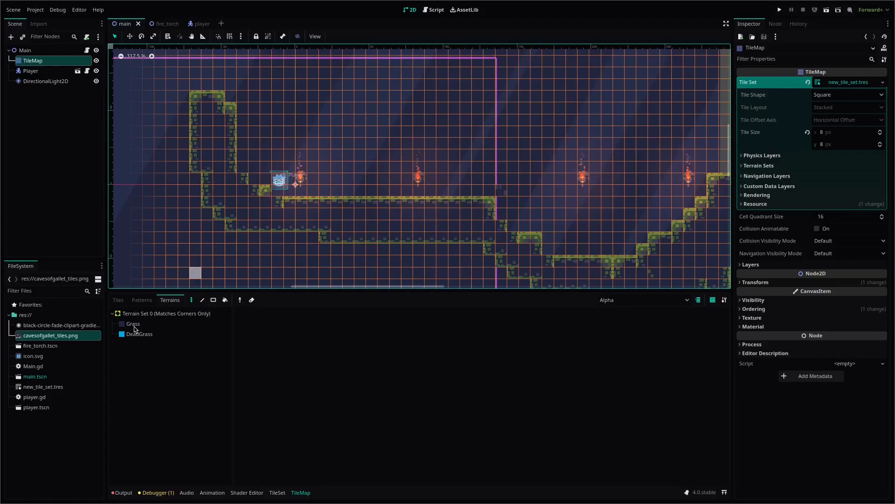
pyautogui.click(133, 325)
pyautogui.scroll(-3, 351, 180)
pyautogui.hscroll(5, 351, 180)
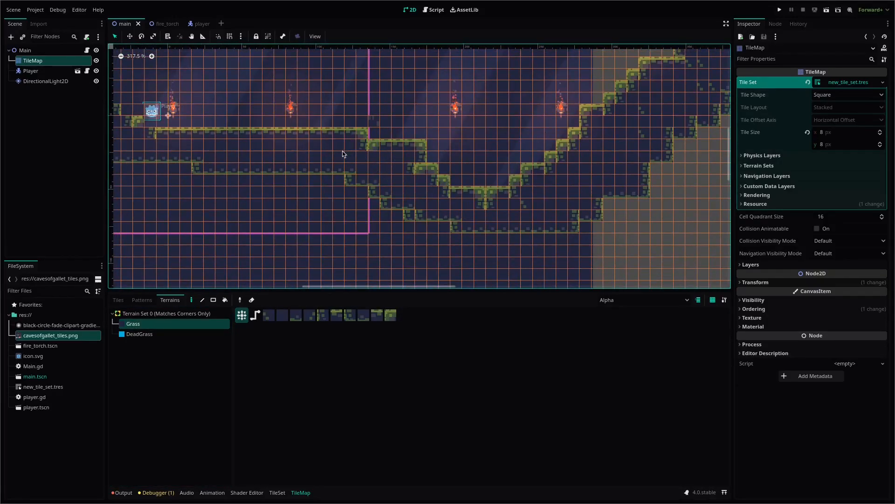
pyautogui.scroll(-6, 366, 189)
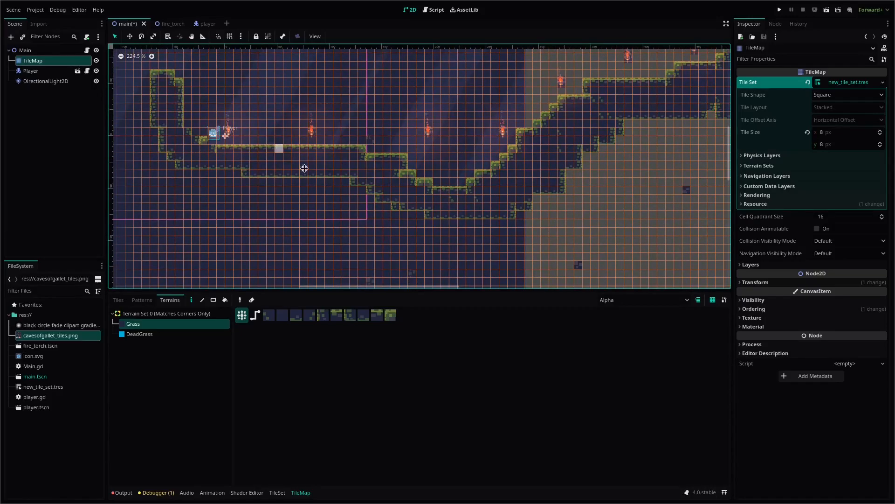
pyautogui.moveTo(293, 162); pyautogui.dragTo(381, 209, button='middle')
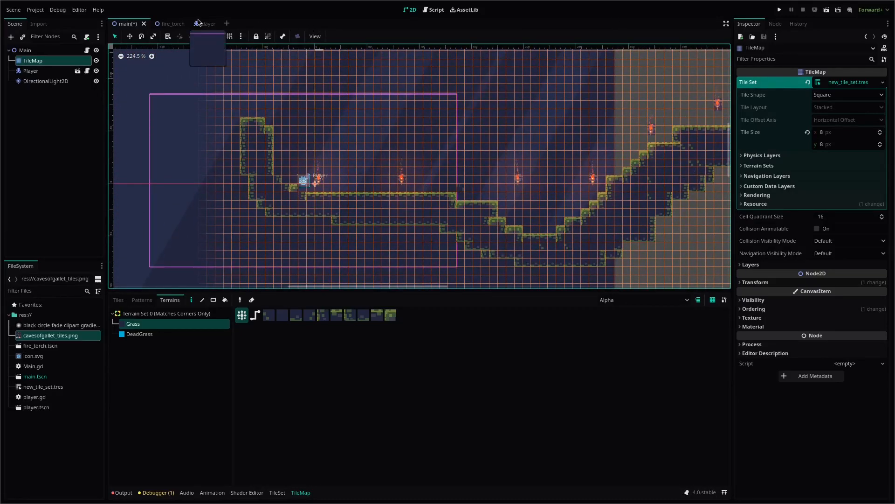
# Run the game in a maximized window, playtest the reshaped slope by running and jumping in both directions, and close it
pyautogui.click(776, 13)
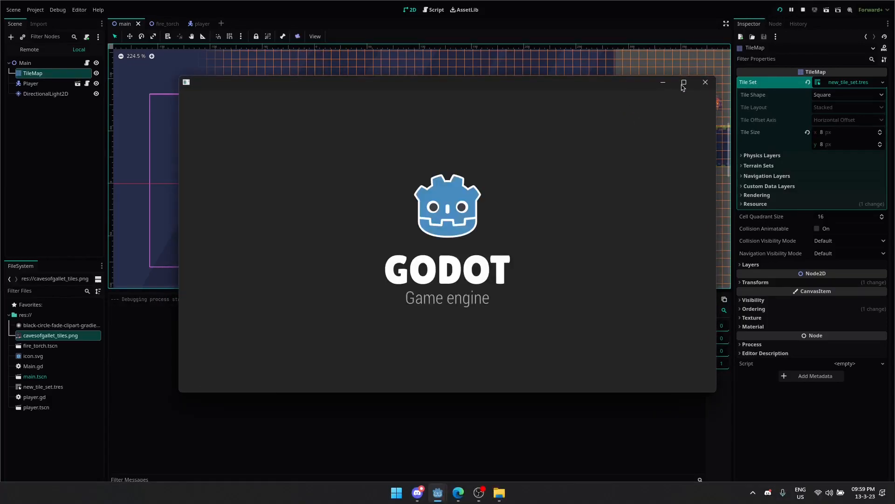
pyautogui.click(683, 86)
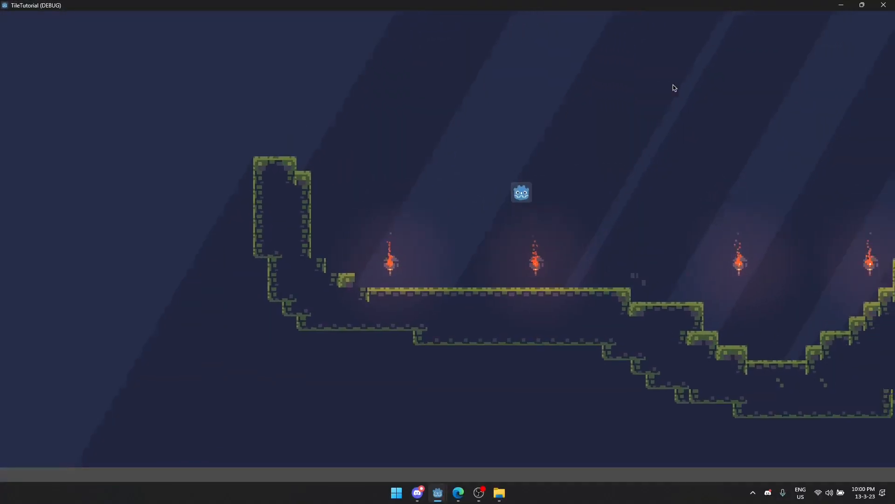
pyautogui.press('Right')
pyautogui.press('Left')
pyautogui.press('space')
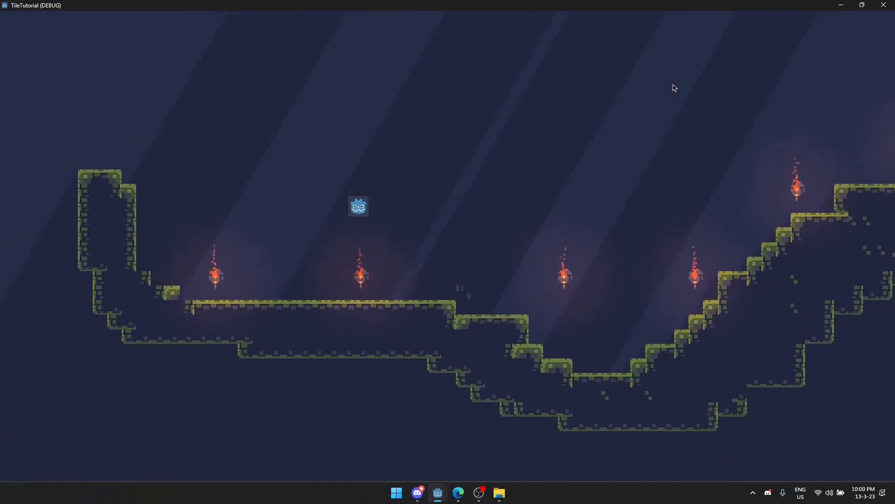
pyautogui.press('Right')
pyautogui.press('space')
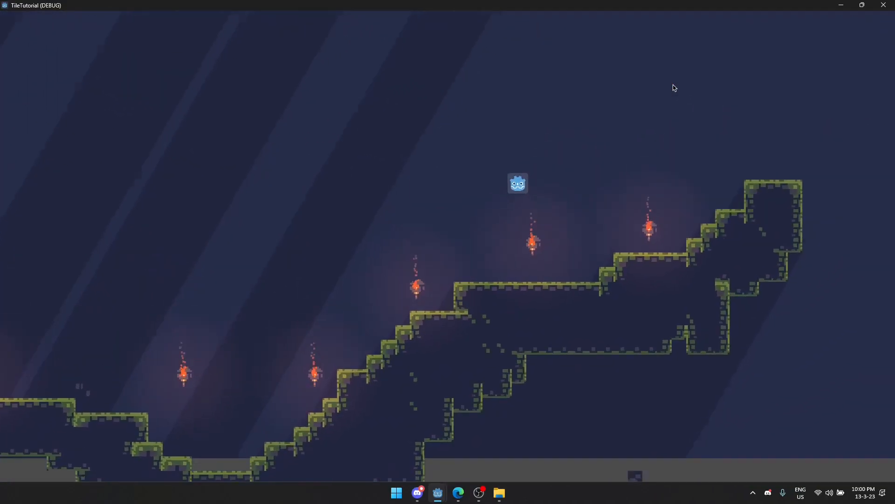
pyautogui.press('Left')
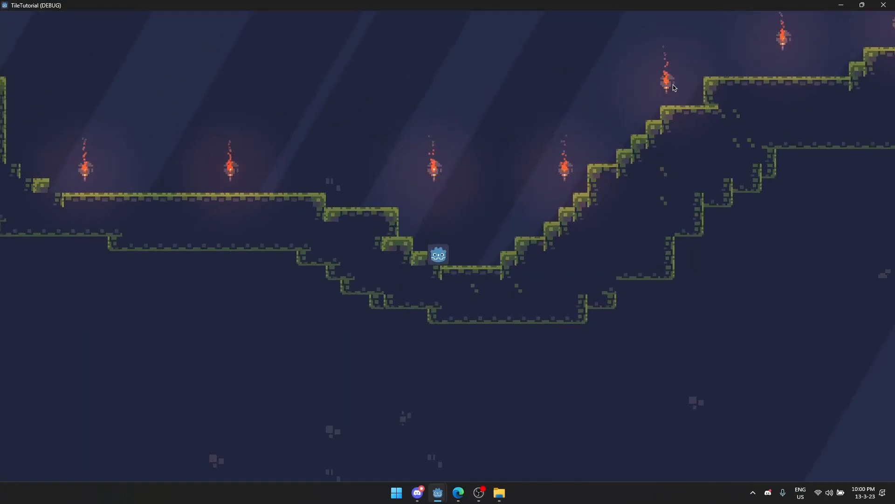
pyautogui.press('Left')
pyautogui.press('space')
pyautogui.press('Right')
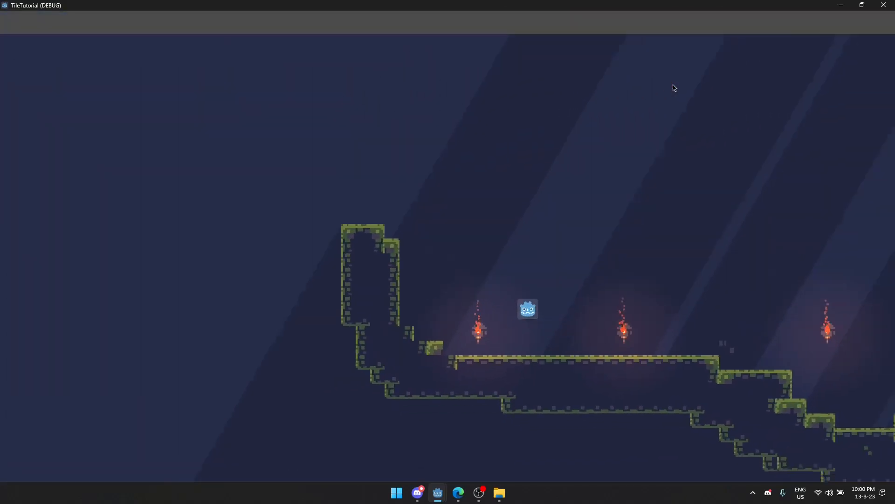
pyautogui.press('Right')
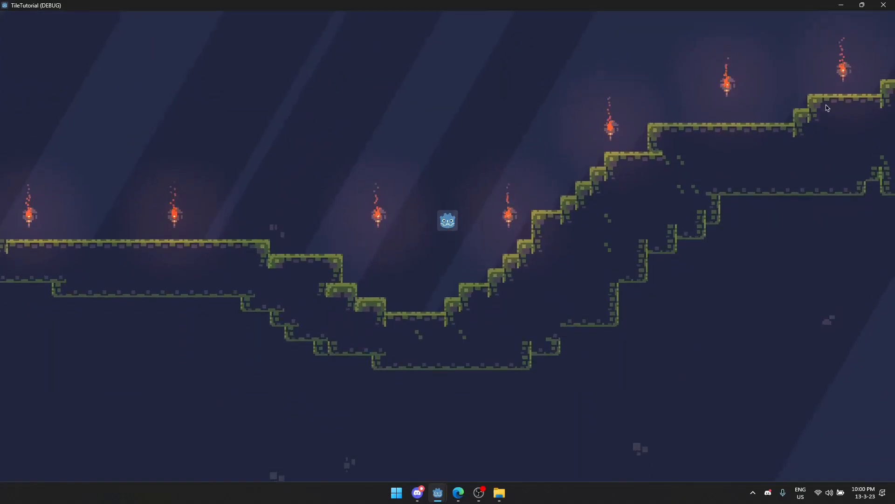
pyautogui.click(883, 5)
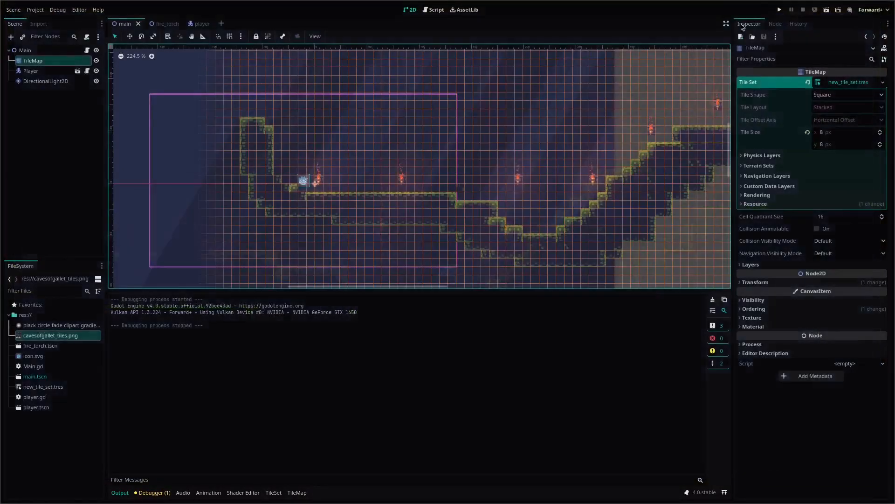
# In the player scene, make the Sprite2D2 background a child of Camera2D and run the project
pyautogui.click(197, 24)
pyautogui.moveTo(397, 245); pyautogui.dragTo(405, 172, button='middle')
pyautogui.scroll(-10, 425, 113)
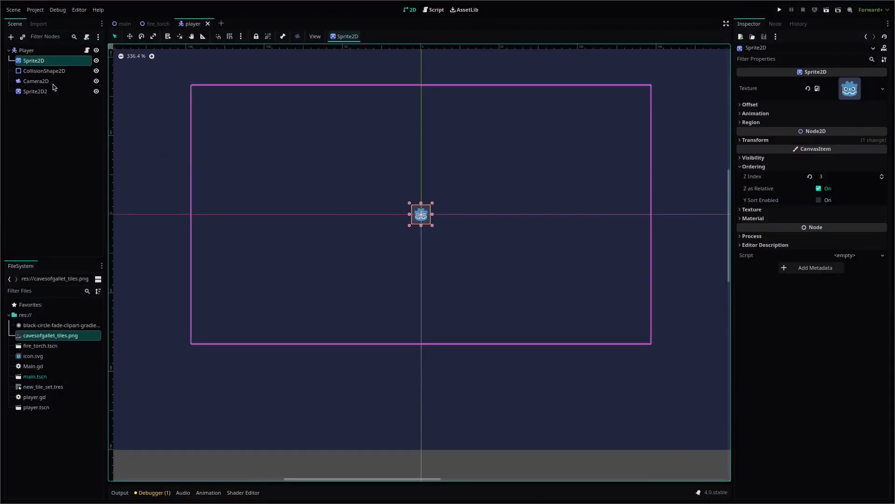
pyautogui.click(36, 81)
pyautogui.moveTo(59, 83); pyautogui.dragTo(59, 83)
pyautogui.click(623, 61)
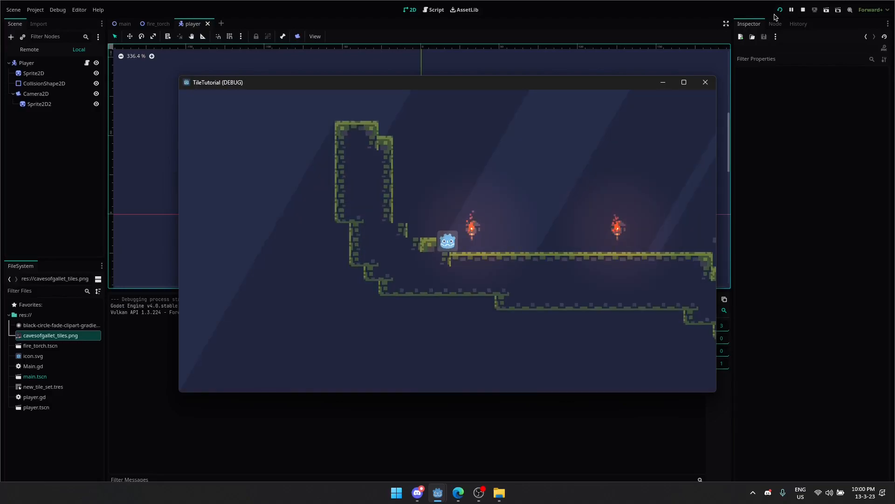
# Playtest the camera-attached background by running and jumping from the flat ground across the pit up to the highest ledge
pyautogui.press('space')
pyautogui.press('Left')
pyautogui.press('Right')
pyautogui.press('Right')
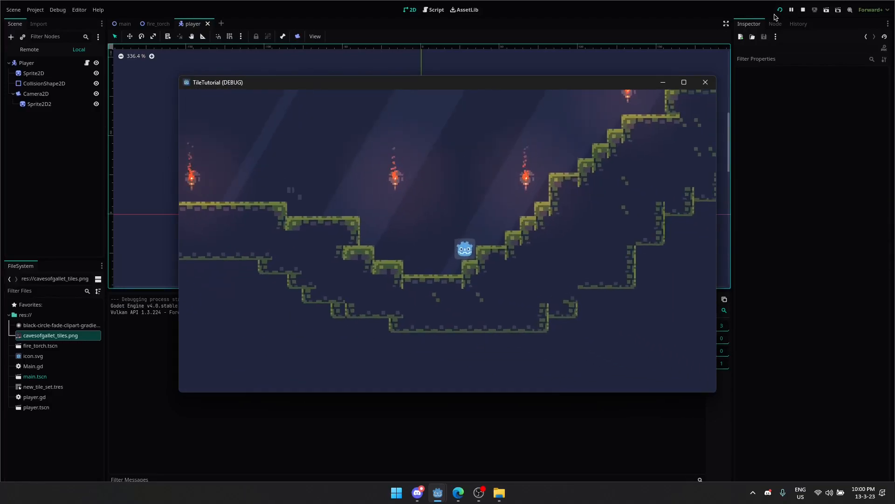
pyautogui.press('space')
pyautogui.press('Left')
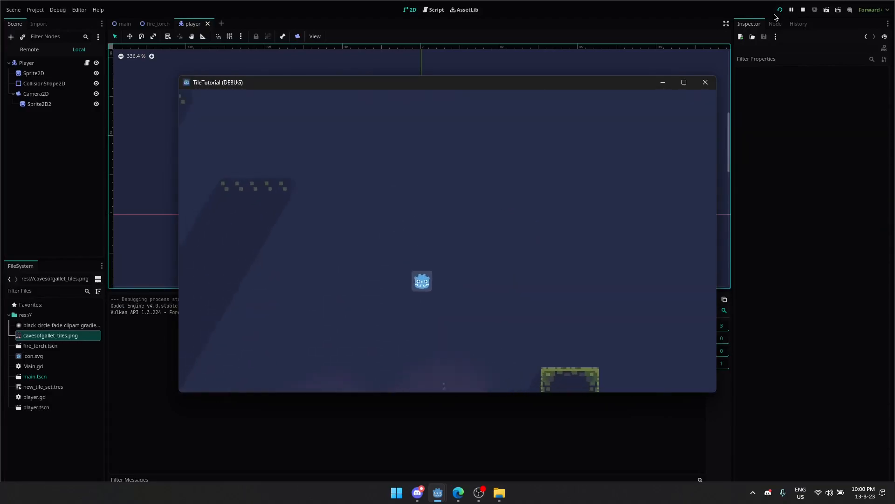
pyautogui.press('Right')
pyautogui.press('space')
pyautogui.press('space')
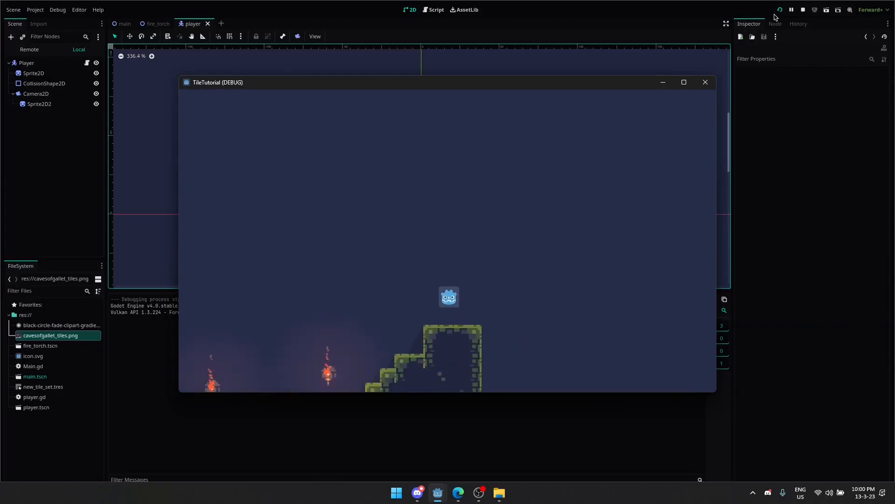
pyautogui.press('Left')
pyautogui.press('space')
pyautogui.press('space')
pyautogui.press('Right')
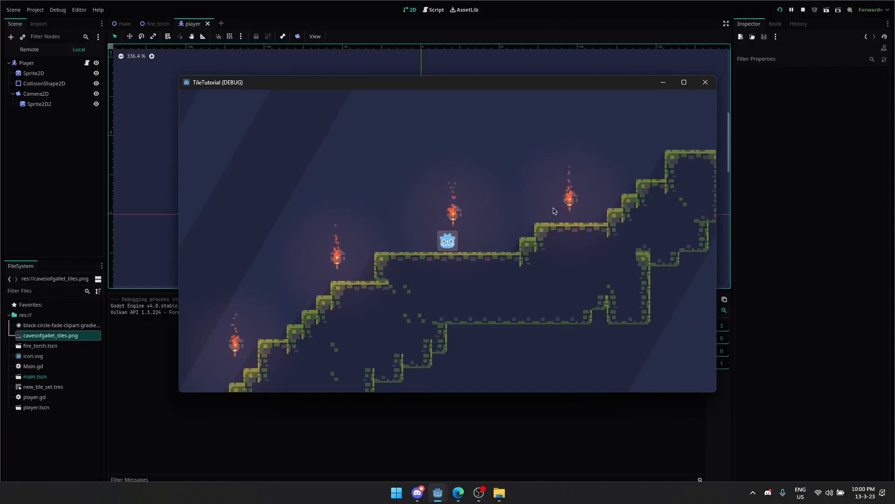
# Jump back and forth between the stepped slope and the upper torch-lit platforms to check the background, shadows and camera follow
pyautogui.press('space')
pyautogui.press('Left')
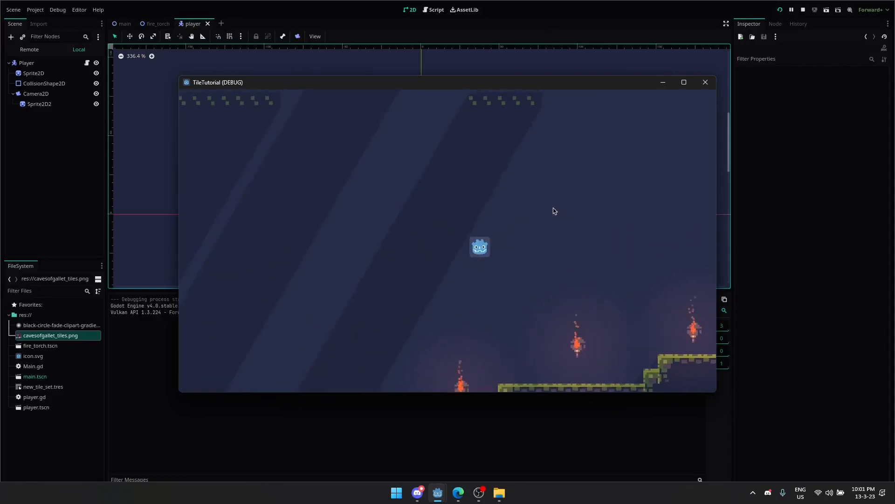
pyautogui.press('Right')
pyautogui.press('space')
pyautogui.press('Left')
pyautogui.press('Right')
pyautogui.press('space')
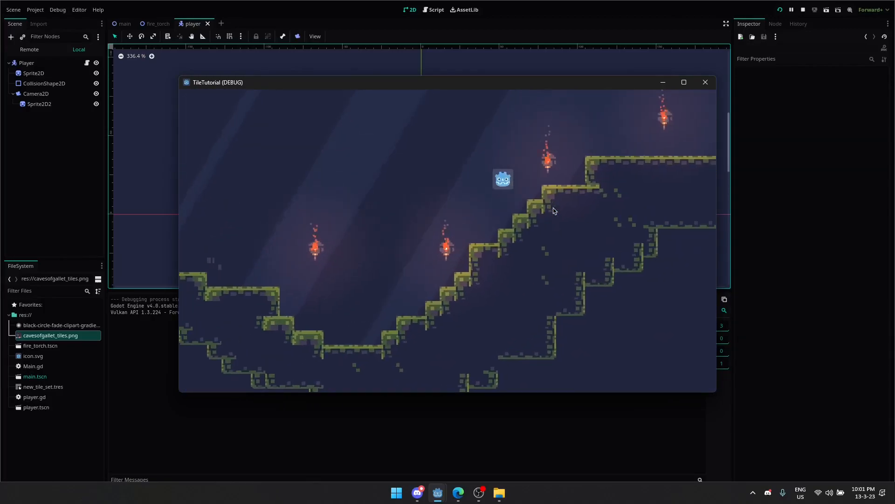
pyautogui.press('Right')
pyautogui.press('space')
pyautogui.press('space')
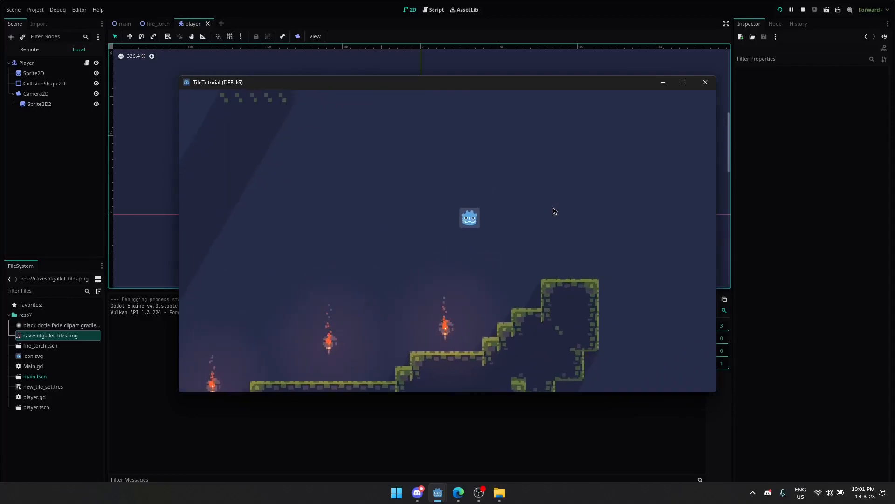
pyautogui.press('Left')
pyautogui.press('Left')
pyautogui.press('space')
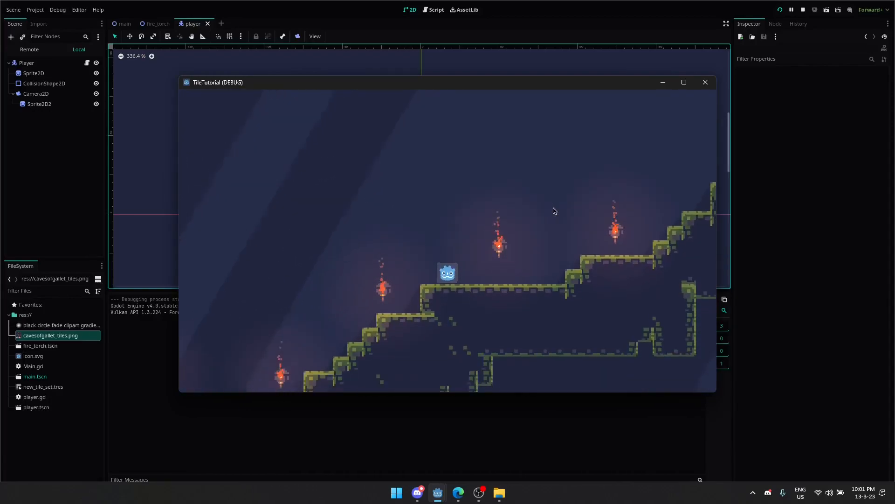
pyautogui.press('space')
pyautogui.press('Right')
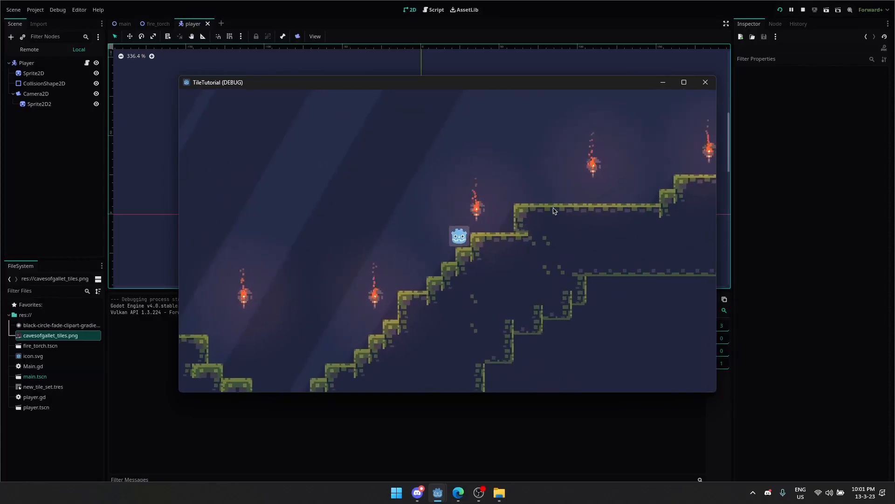
pyautogui.press('Right')
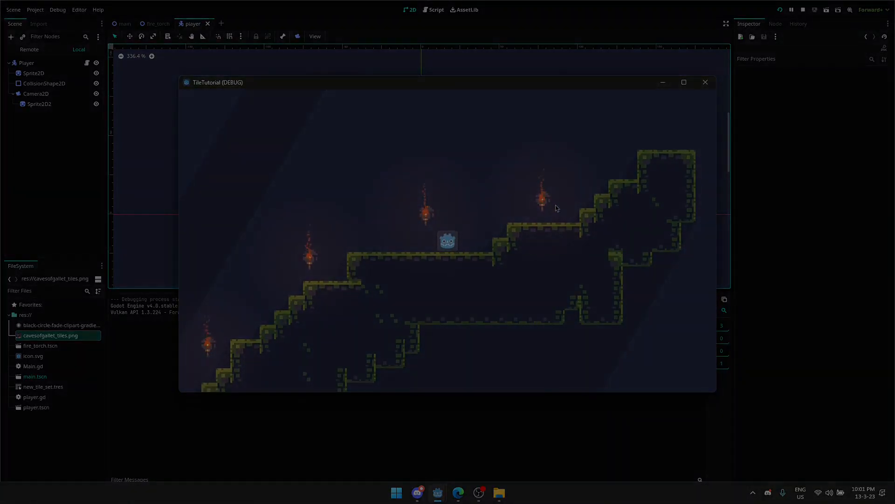